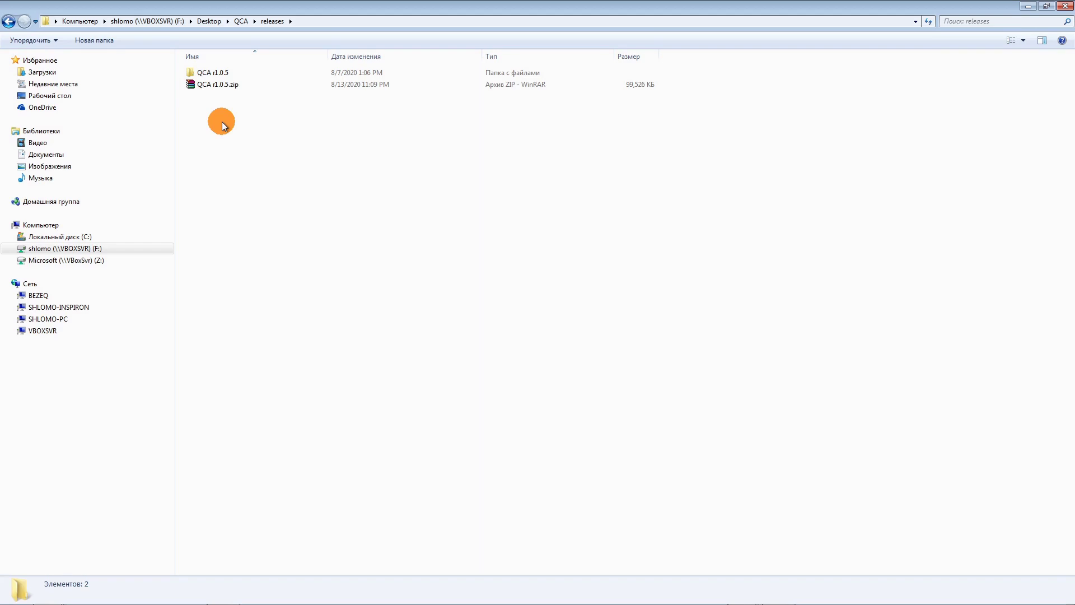
# - Open the 101 folder inside QCA r1.0.5, Report examples, QCA.Galiyoot
pyautogui.doubleClick(214, 76)
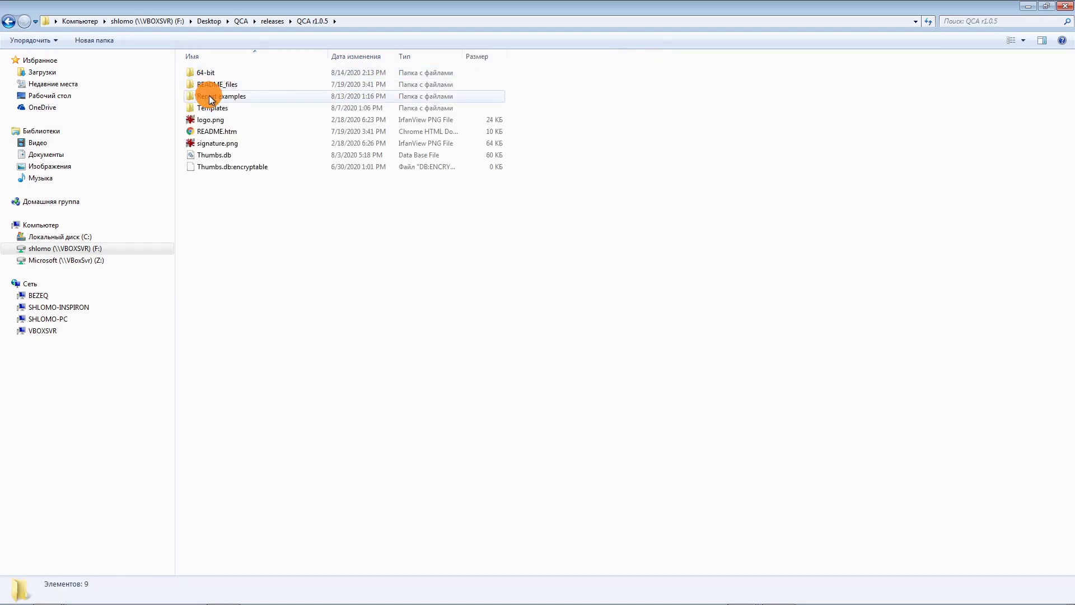
pyautogui.doubleClick(212, 97)
pyautogui.doubleClick(212, 85)
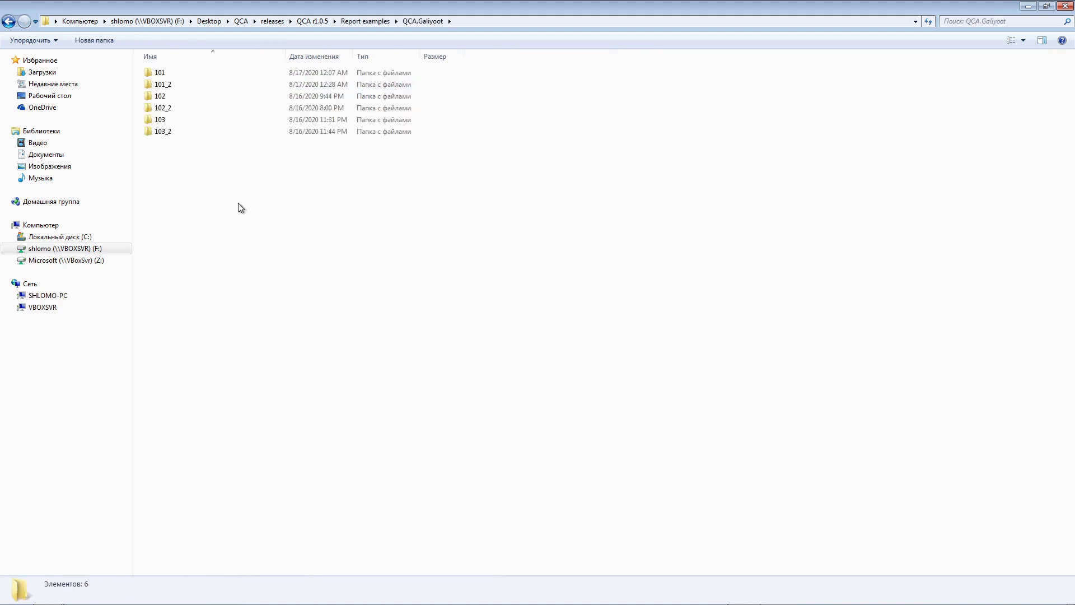
pyautogui.doubleClick(211, 72)
pyautogui.click(251, 186)
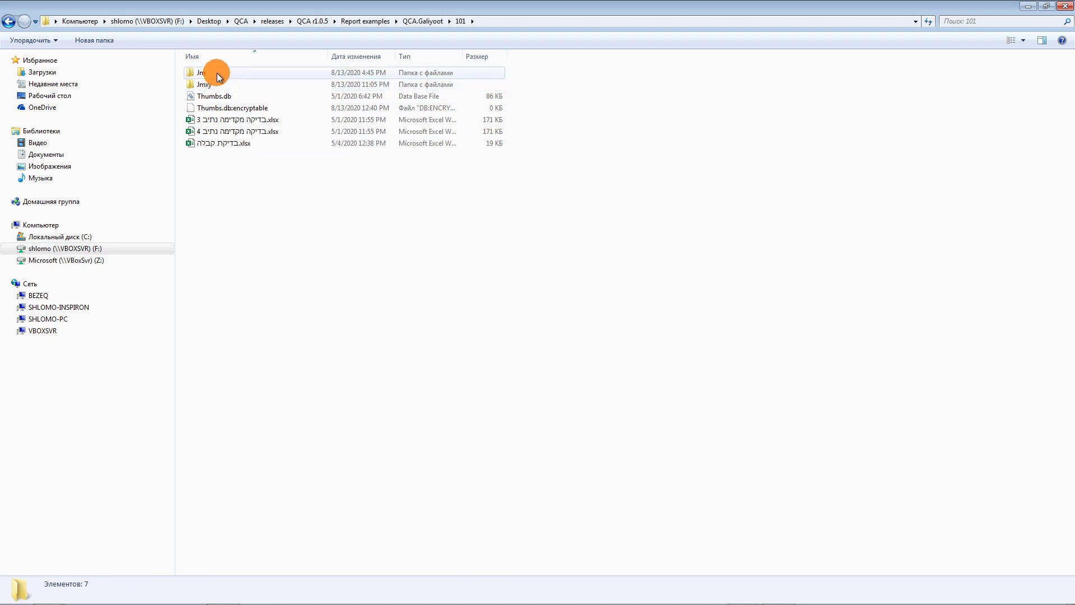
# - Examine the two preliminary test workbooks, the acceptance test workbook and the Jm and Jmxy folders in folder 101
pyautogui.click(254, 121)
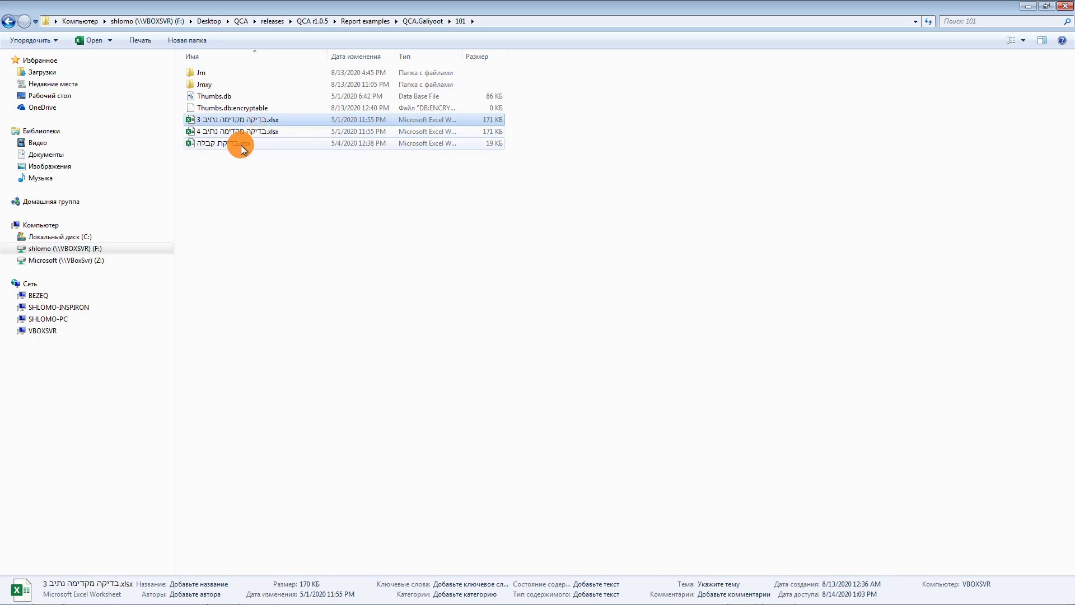
pyautogui.click(240, 144)
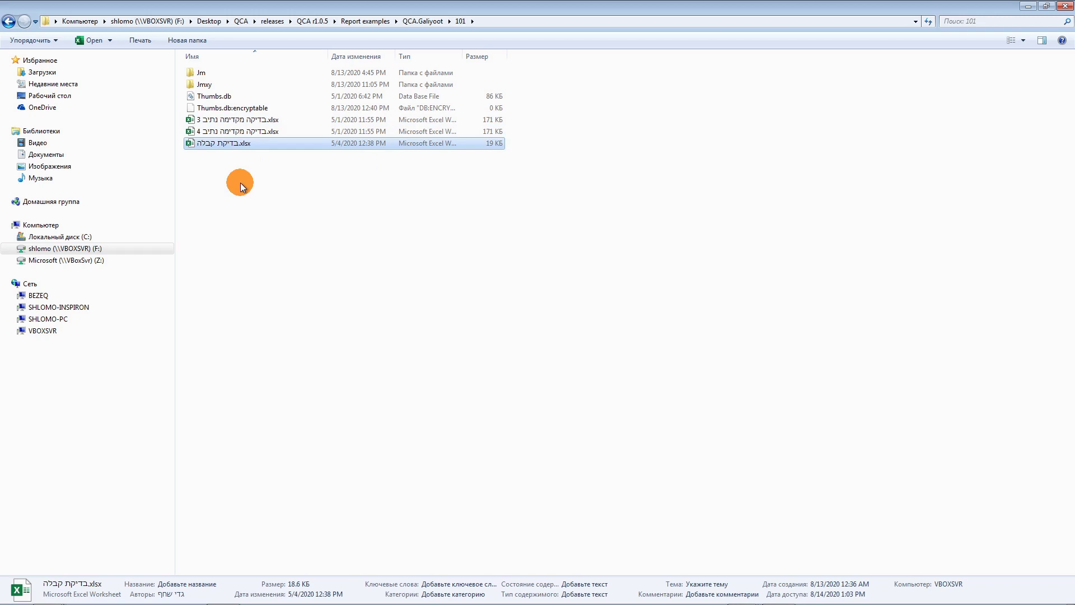
pyautogui.click(240, 121)
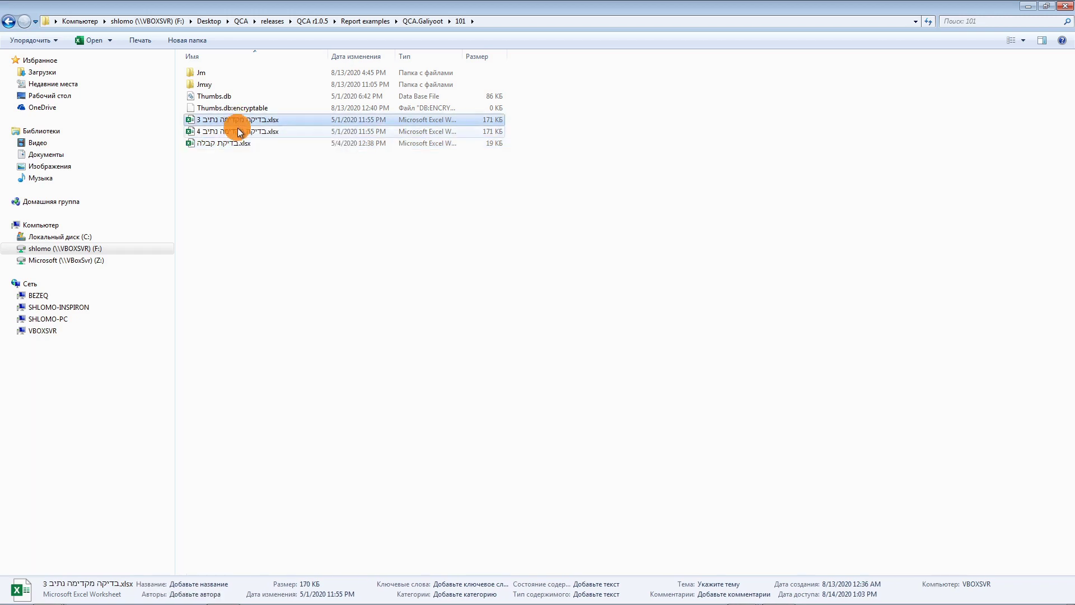
pyautogui.click(240, 133)
pyautogui.click(227, 145)
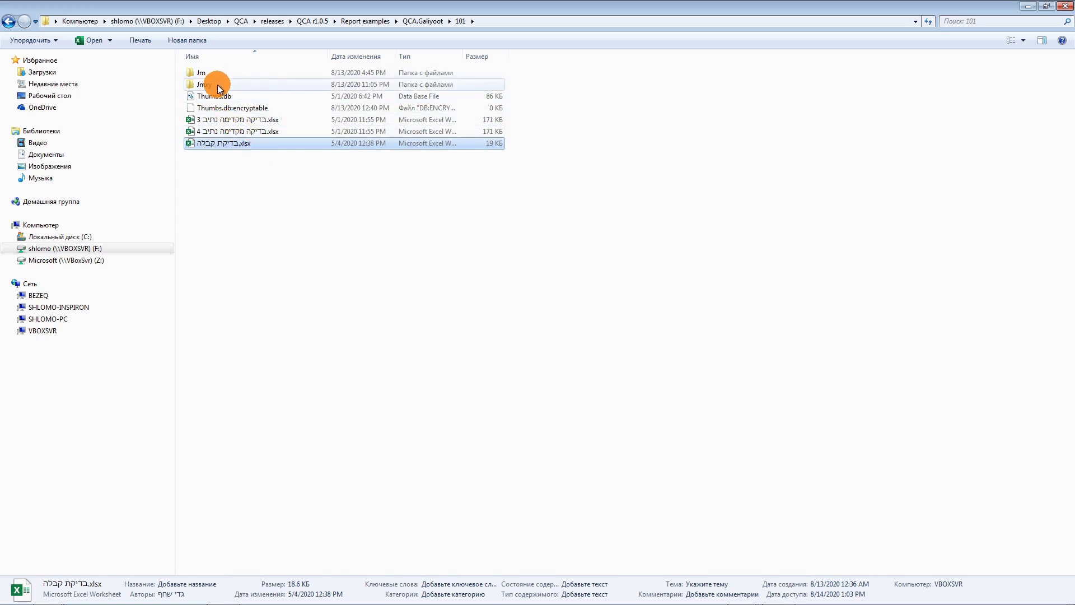
pyautogui.moveTo(217, 85)
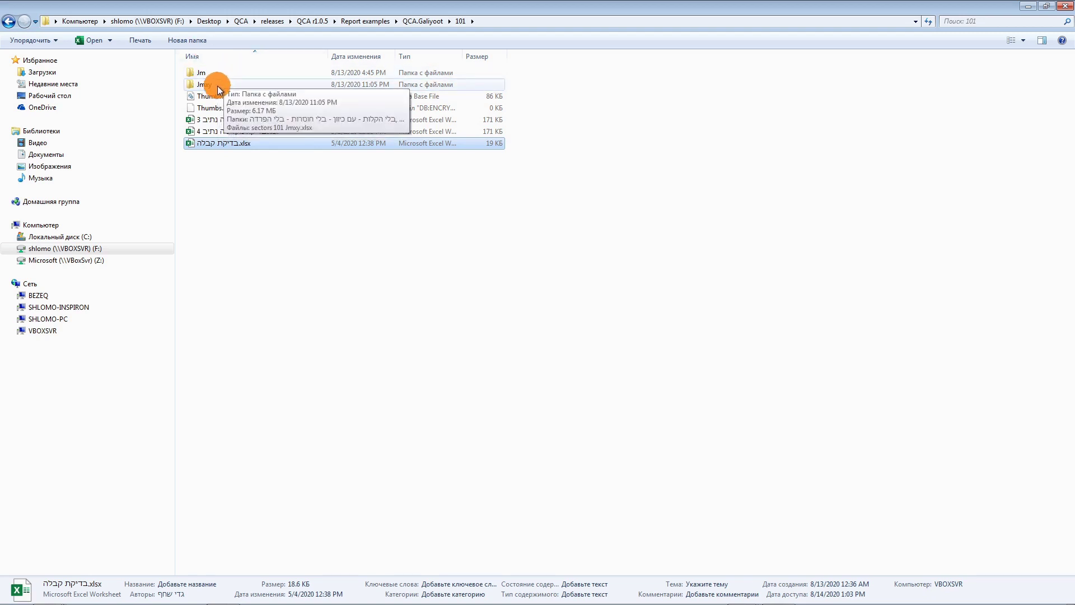
pyautogui.click(218, 86)
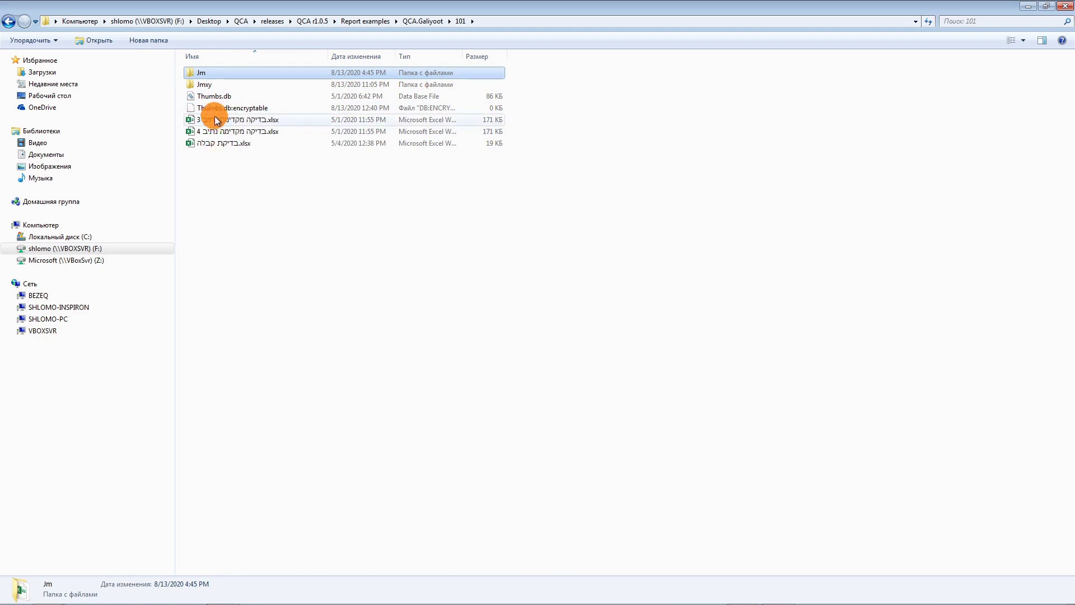
# - Open sectors 101 Jmxy.xlsx from the Jmxy folder and examine the coordinates and distances of its junction and segment-end rows
pyautogui.doubleClick(205, 83)
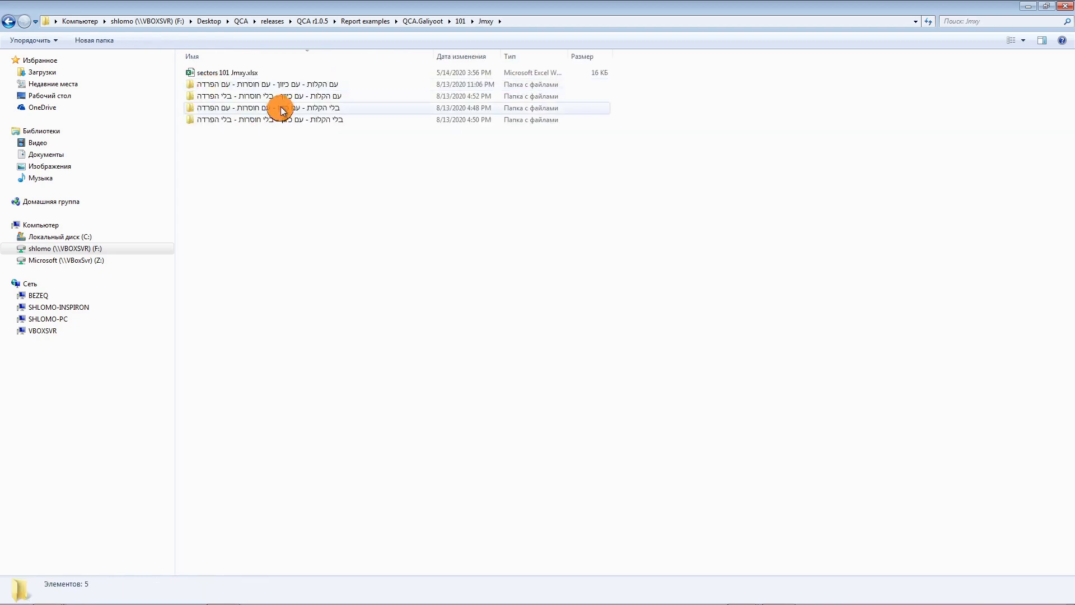
pyautogui.doubleClick(241, 73)
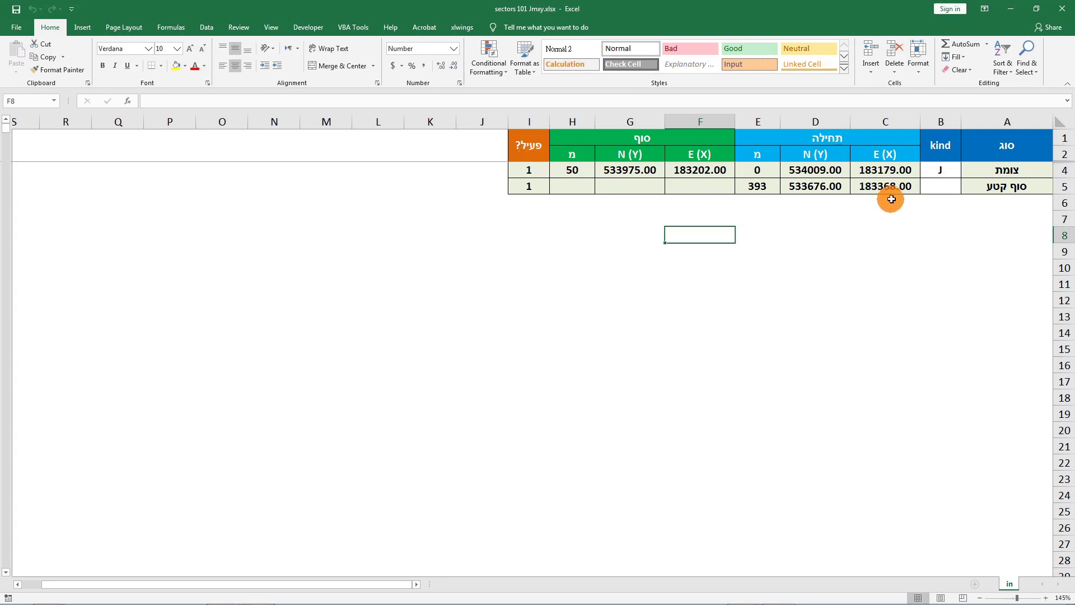
pyautogui.click(900, 168)
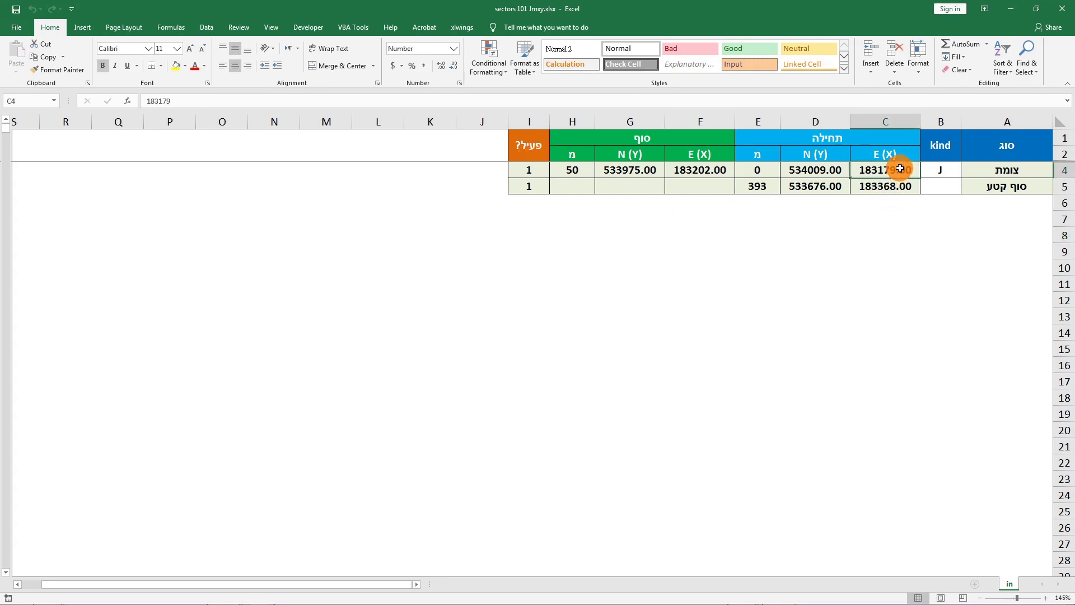
pyautogui.click(832, 168)
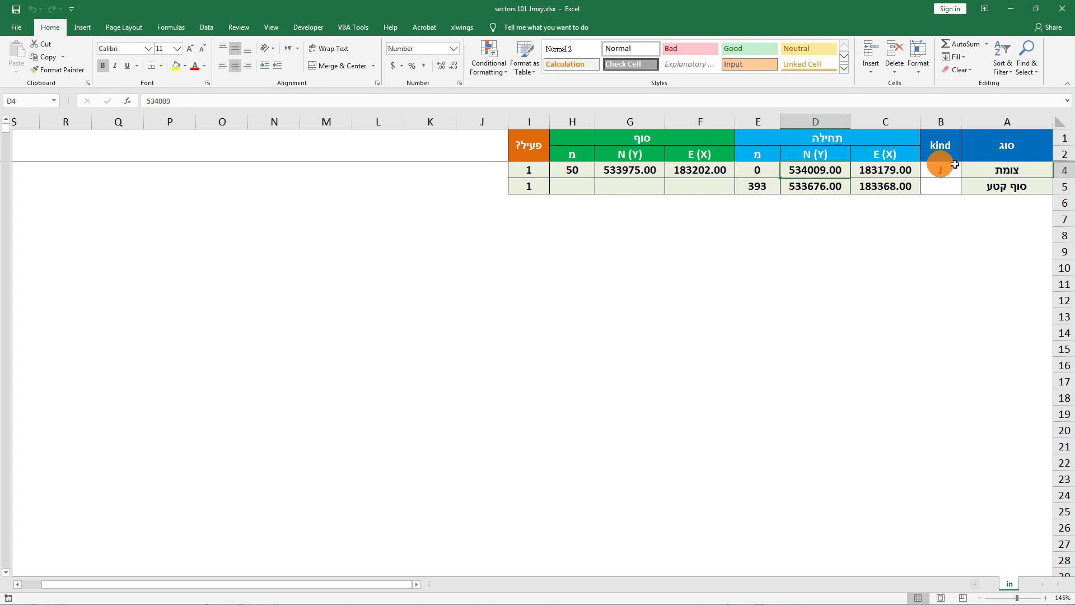
pyautogui.click(993, 169)
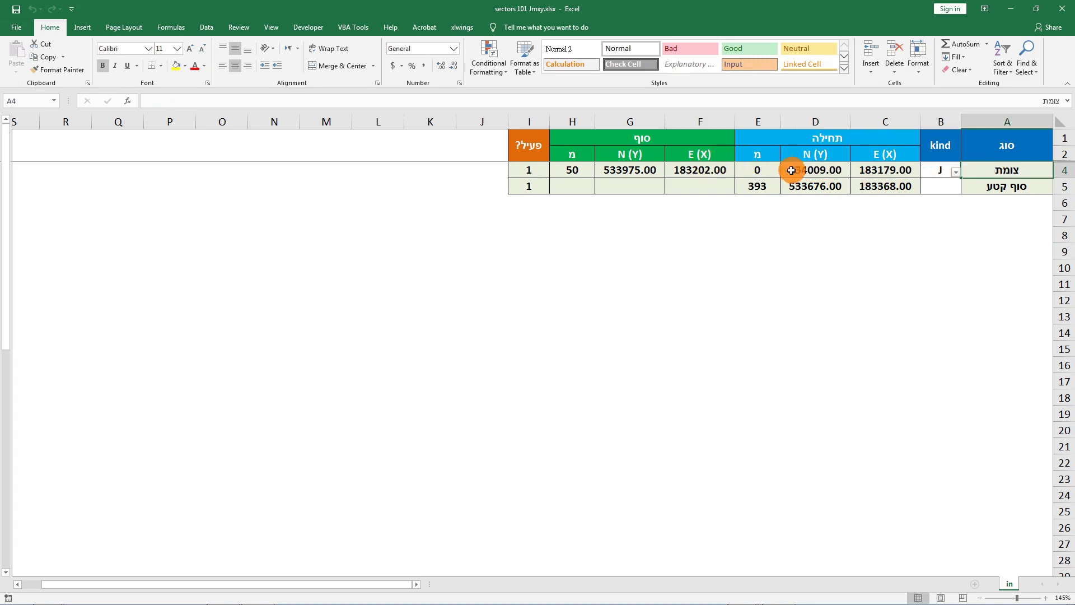
pyautogui.click(762, 171)
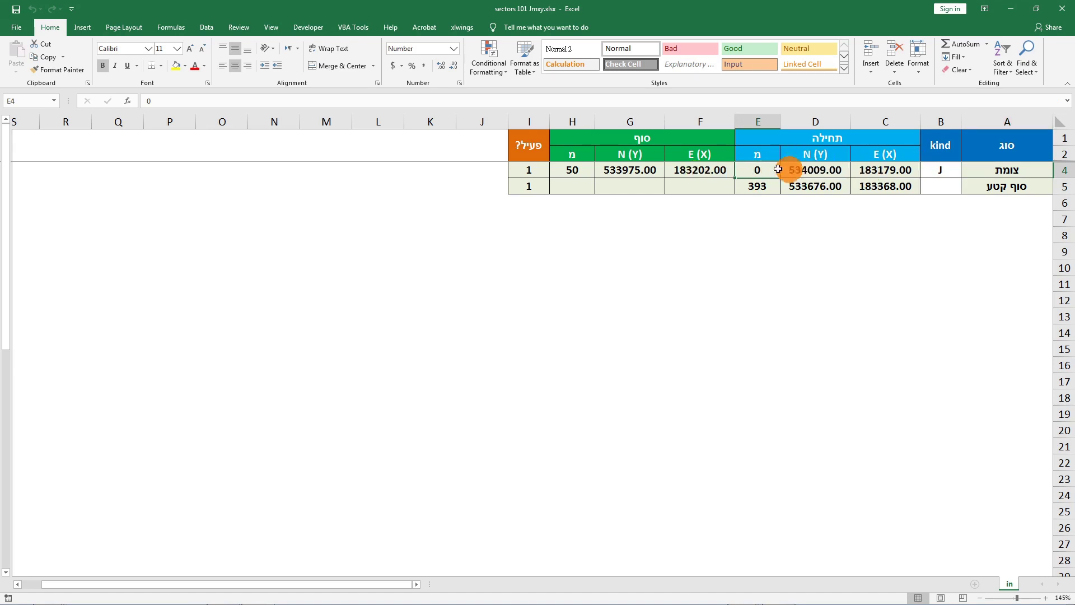
pyautogui.click(695, 168)
pyautogui.click(625, 171)
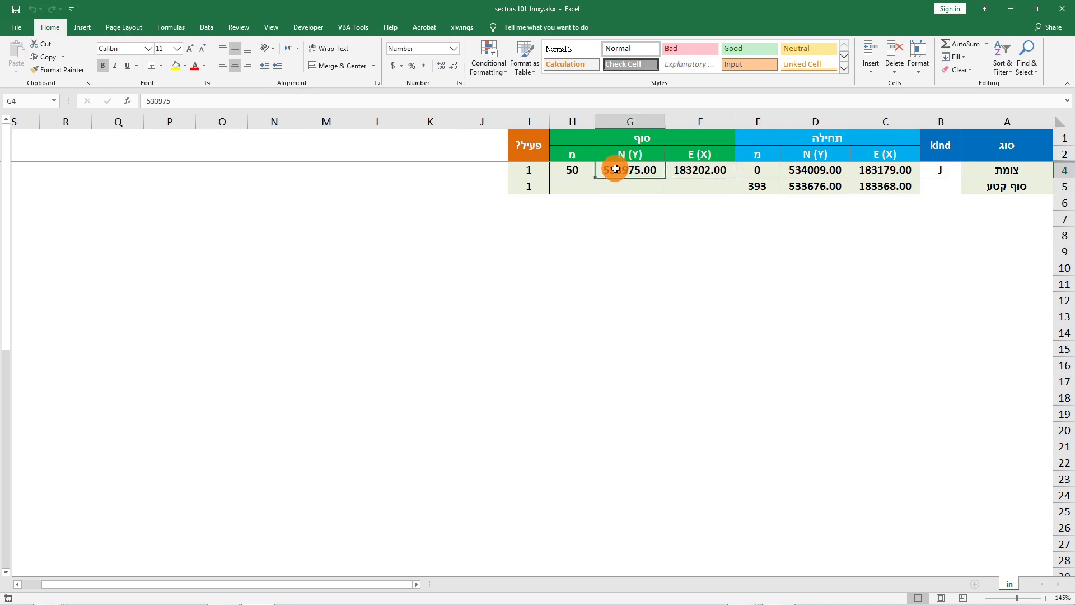
pyautogui.click(575, 168)
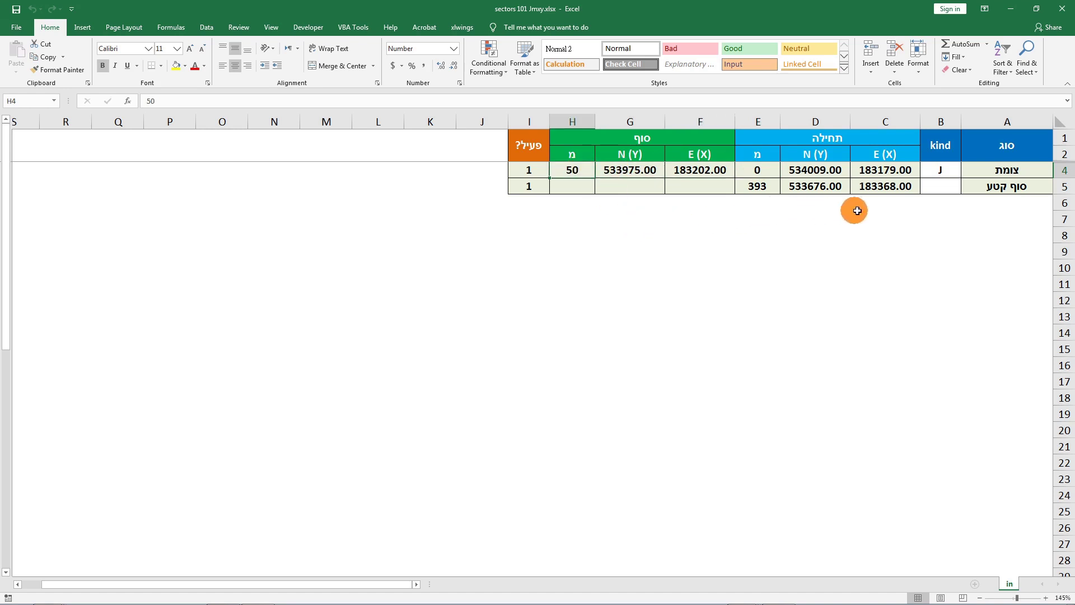
pyautogui.click(882, 188)
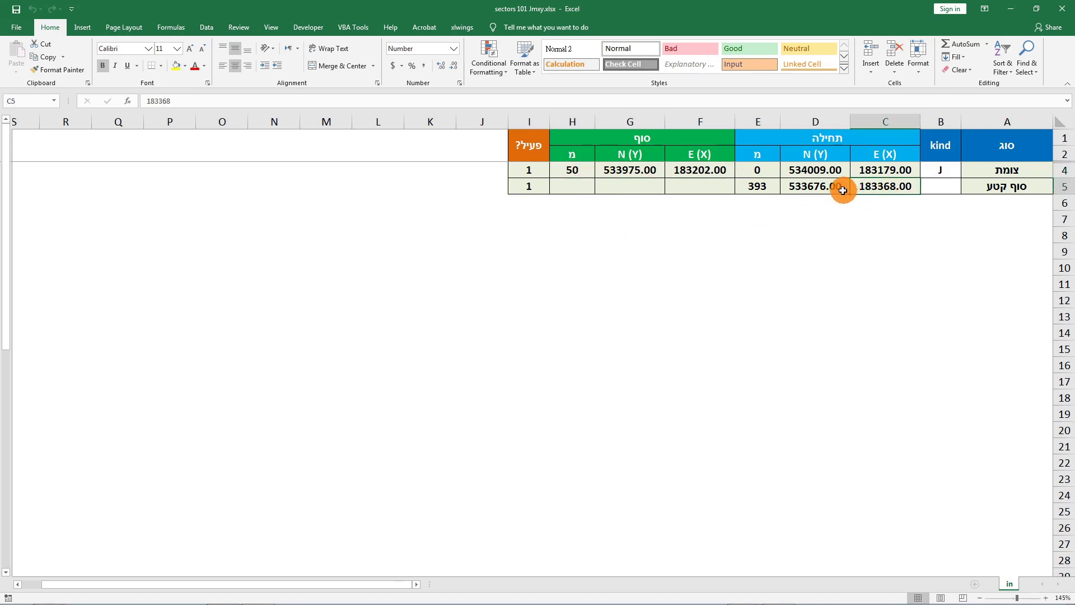
pyautogui.click(836, 187)
# - Open sectors 101 Jm.xlsx from the Jm folder and examine the end coordinate and distance cells of its junction row
pyautogui.hotkey('alt', 'Tab')
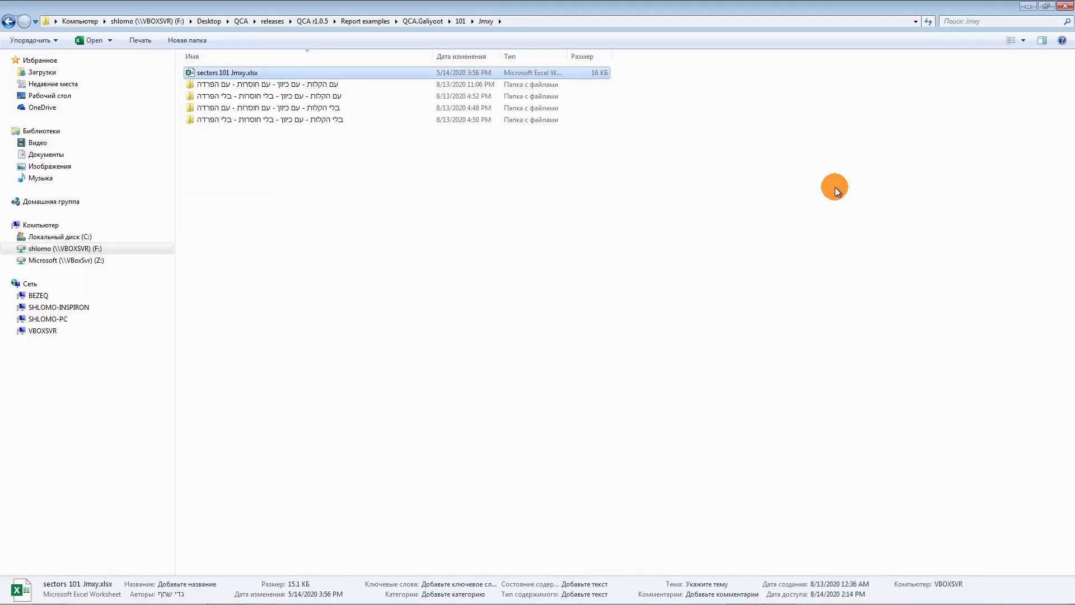
pyautogui.click(460, 21)
pyautogui.doubleClick(224, 74)
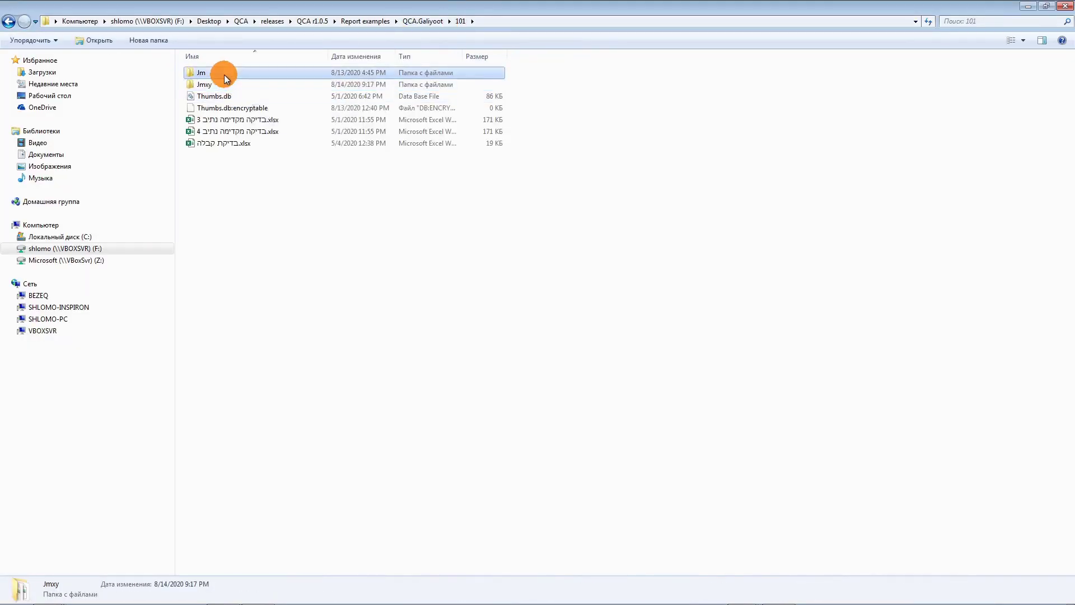
pyautogui.doubleClick(241, 72)
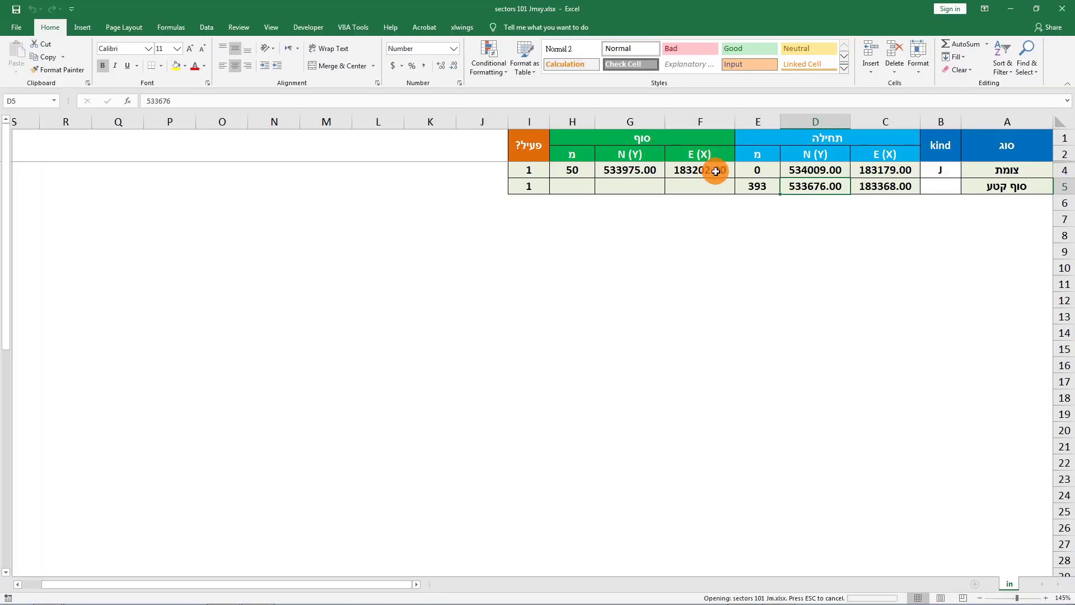
pyautogui.click(707, 170)
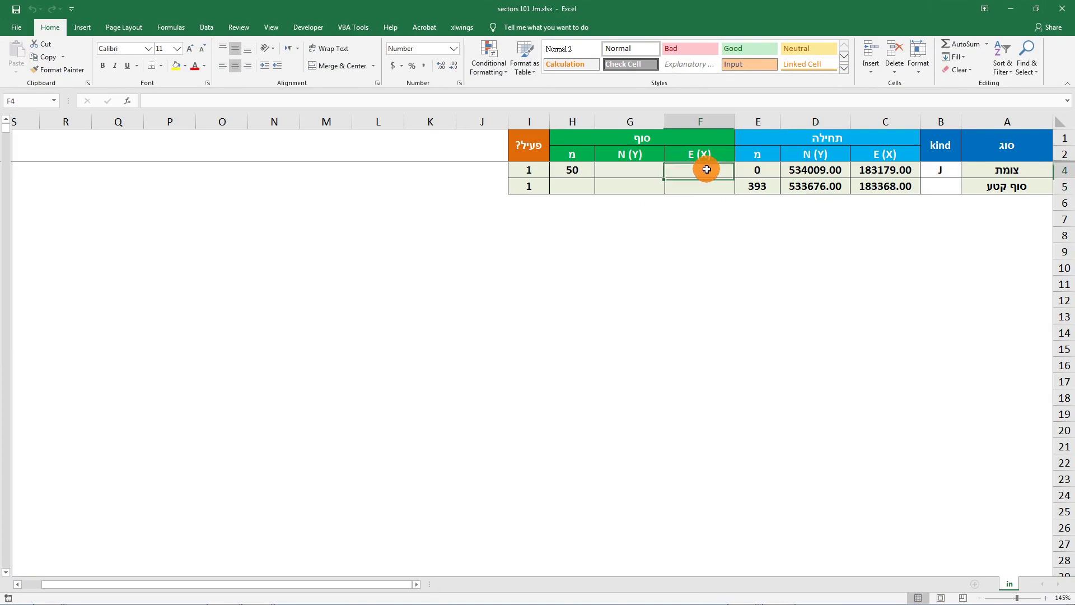
pyautogui.click(647, 169)
pyautogui.click(571, 170)
pyautogui.write('50')
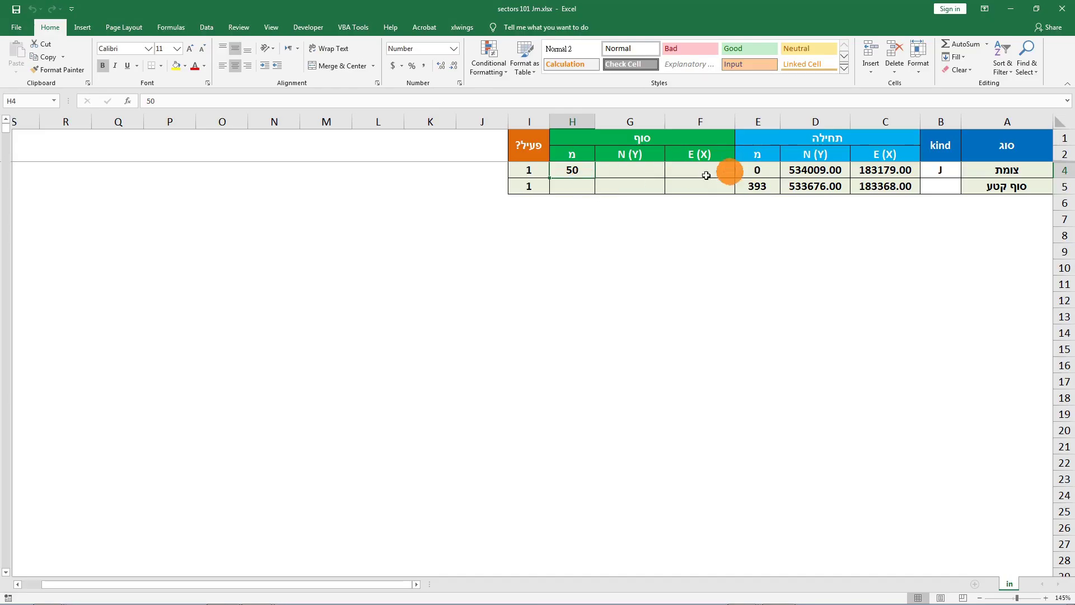
# - Open the 488 KB lane 3 PDF report from Jmxy's "עם הקלות - עם כיוון - עם חוסרות - עם הפרדה" folder
pyautogui.hotkey('alt', 'Tab')
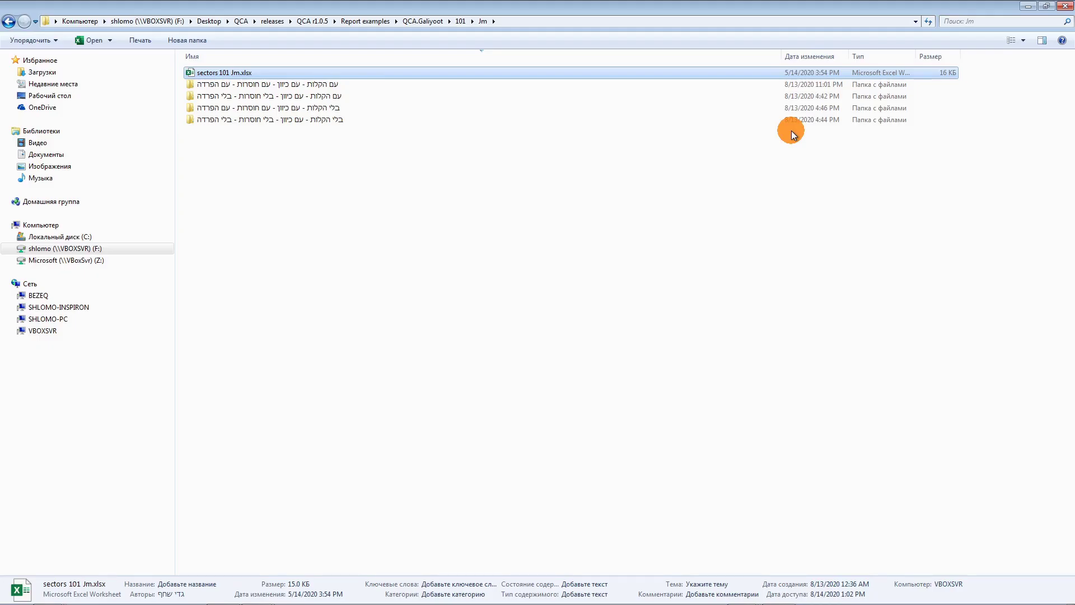
pyautogui.click(458, 25)
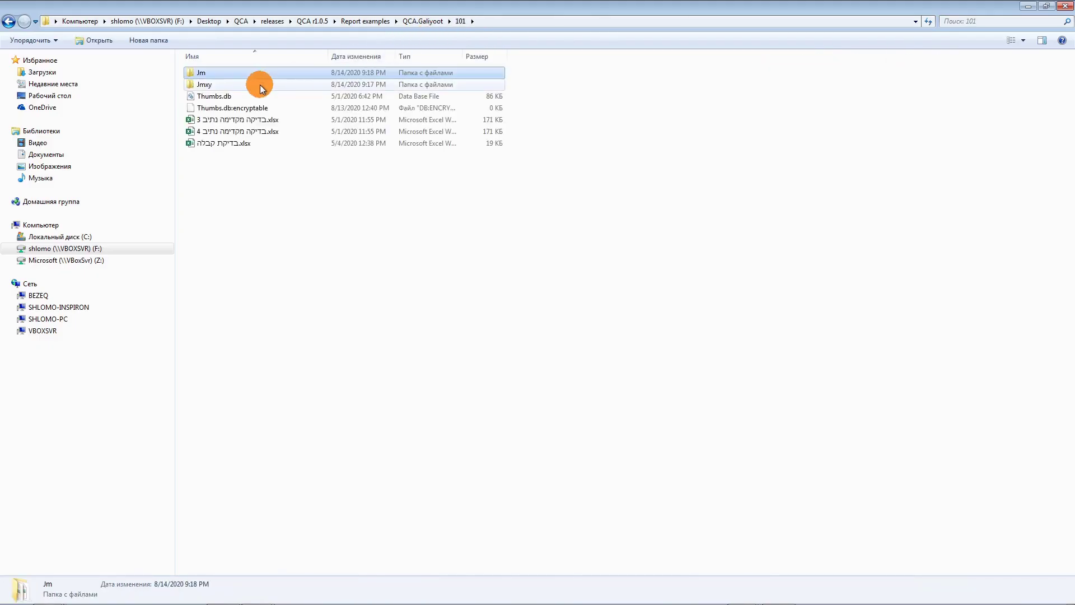
pyautogui.doubleClick(244, 85)
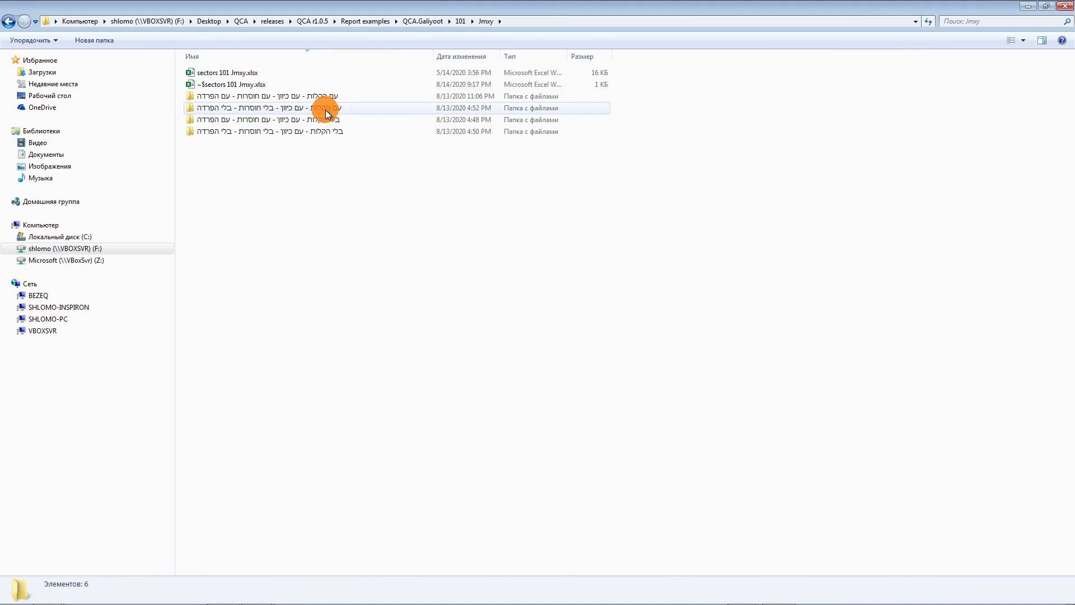
pyautogui.doubleClick(297, 100)
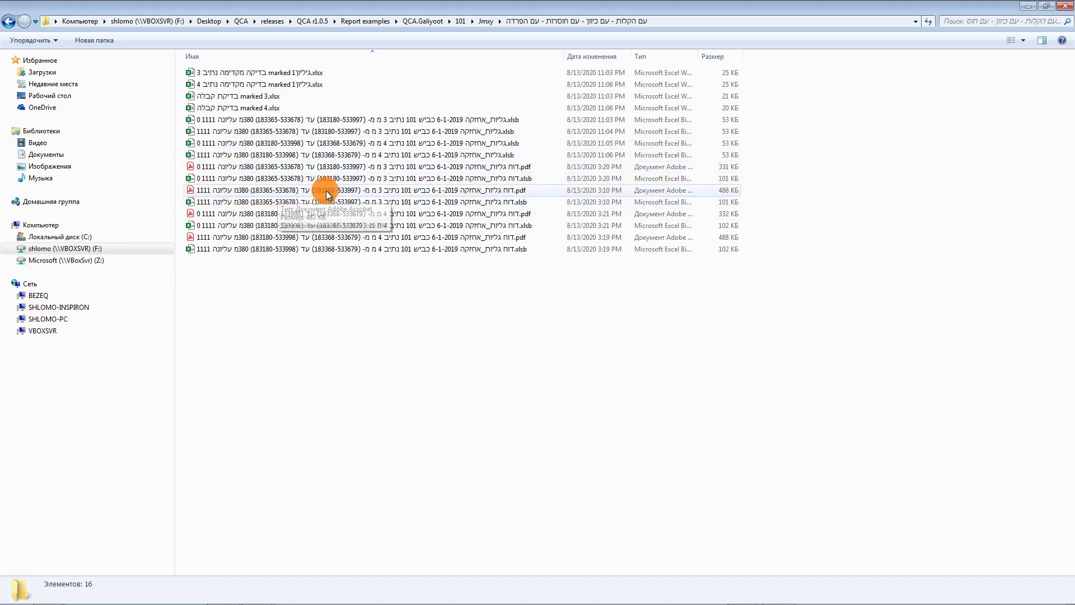
pyautogui.click(344, 194)
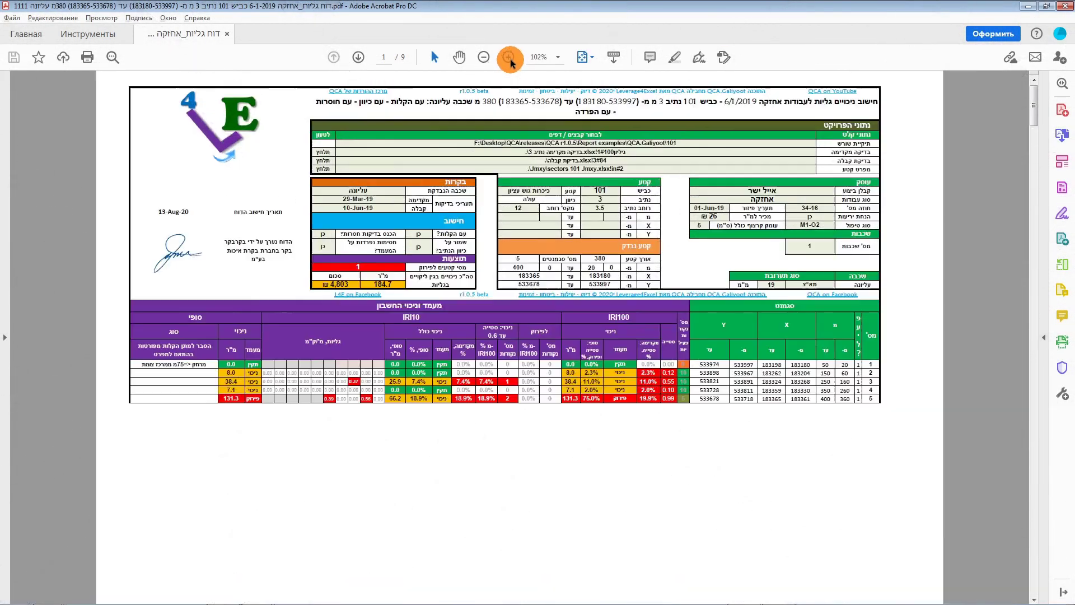
# - Enlarge the report to 200% and examine the results and the IRI100 and IRI10 deduction table on page 1
pyautogui.click(511, 60)
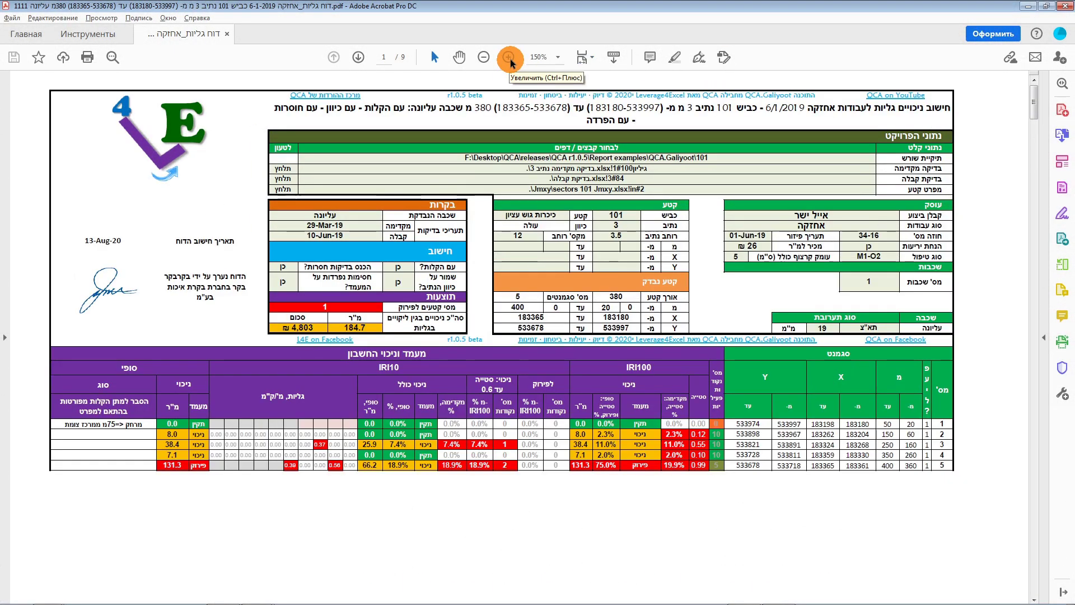
pyautogui.hotkey('ctrl', '+')
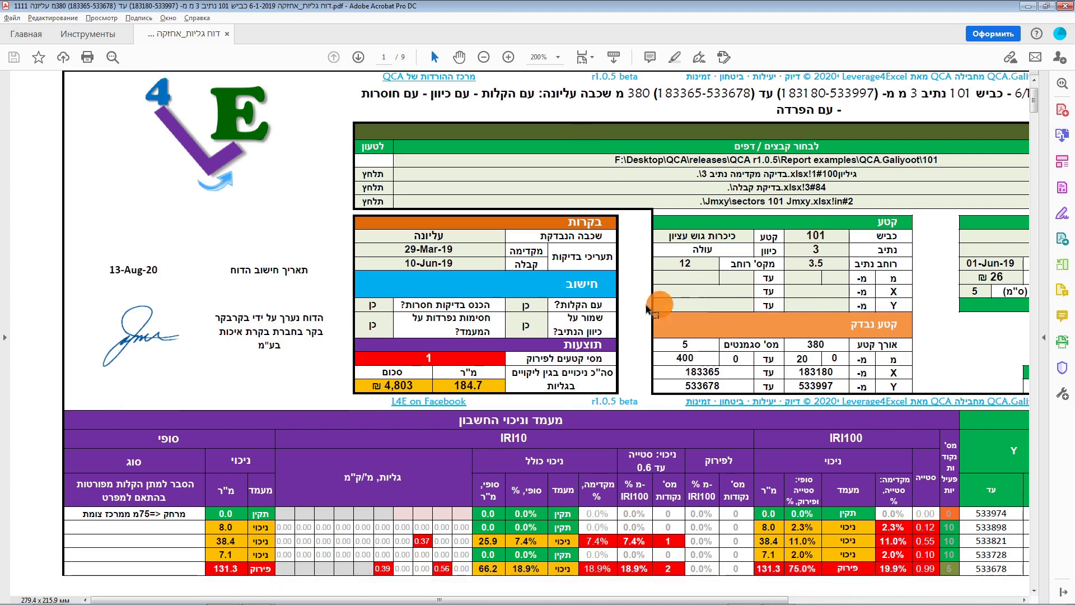
pyautogui.scroll(-1, 563, 380)
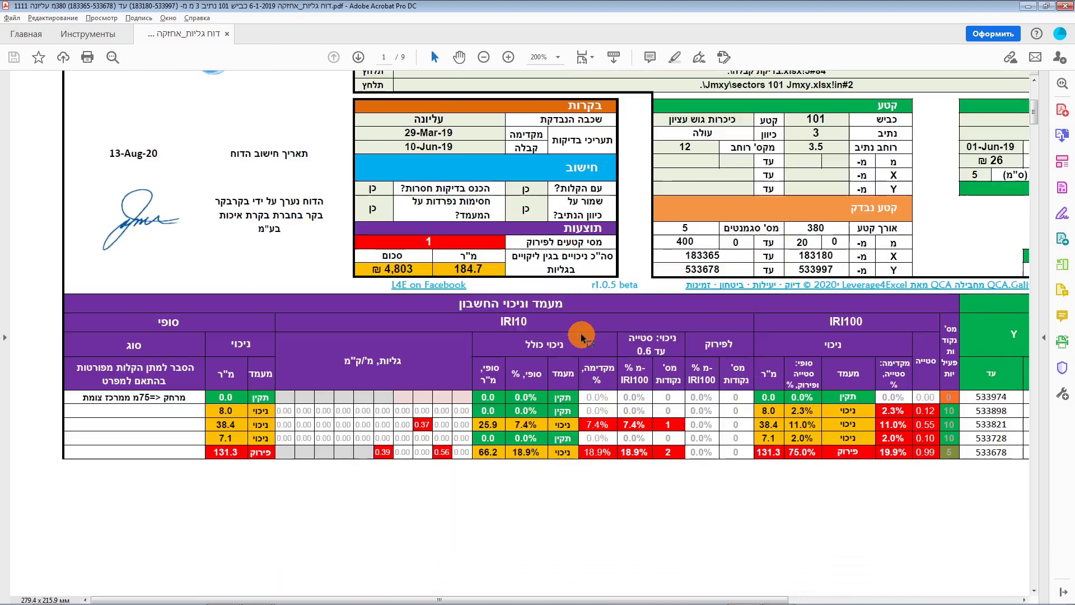
pyautogui.scroll(-3, 582, 336)
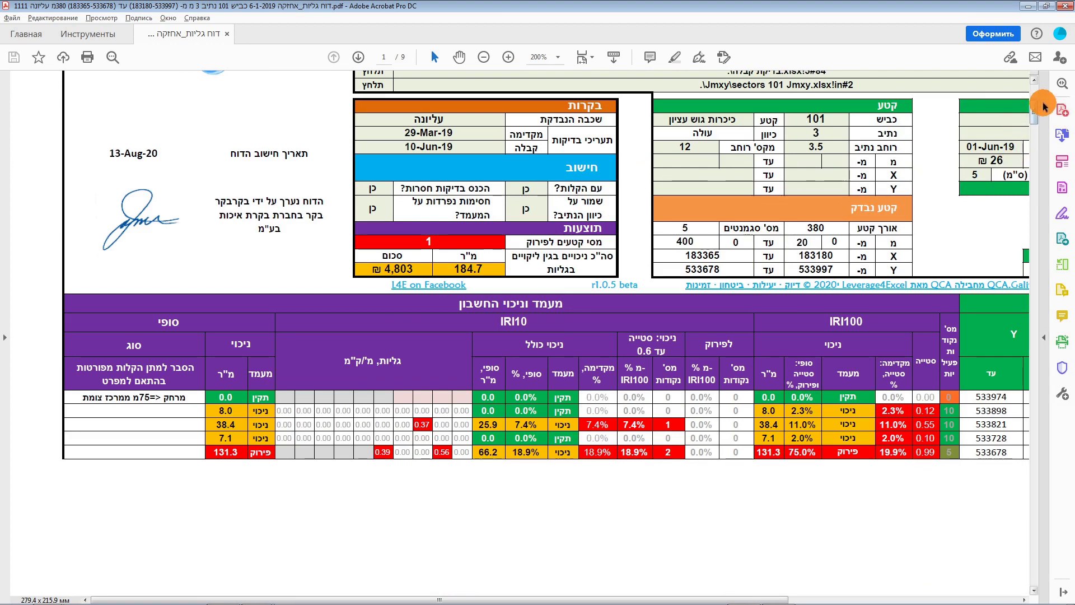
# - Go to page 9 of the report and inspect the IRI10 deviation limit and deduction percentage in the bottom table
pyautogui.moveTo(1034, 95); pyautogui.dragTo(1011, 588)
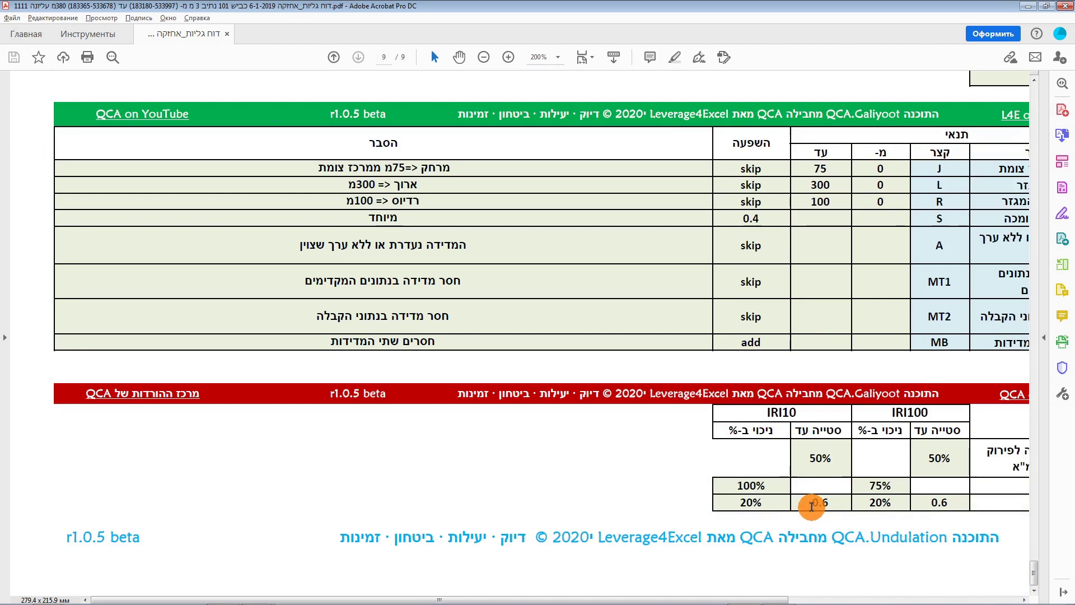
pyautogui.moveTo(812, 503); pyautogui.dragTo(833, 501)
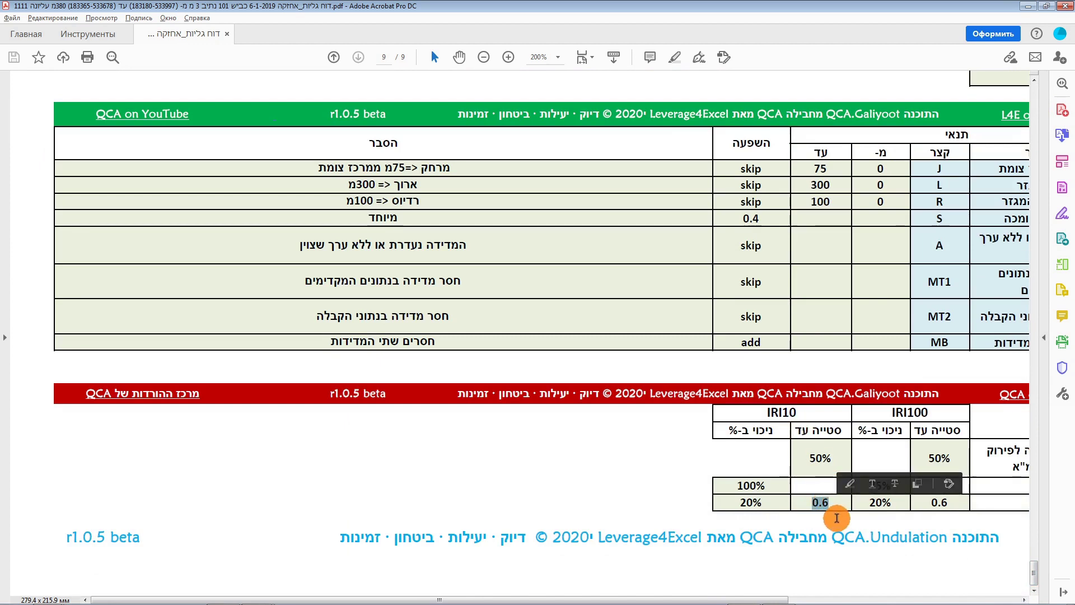
pyautogui.click(750, 507)
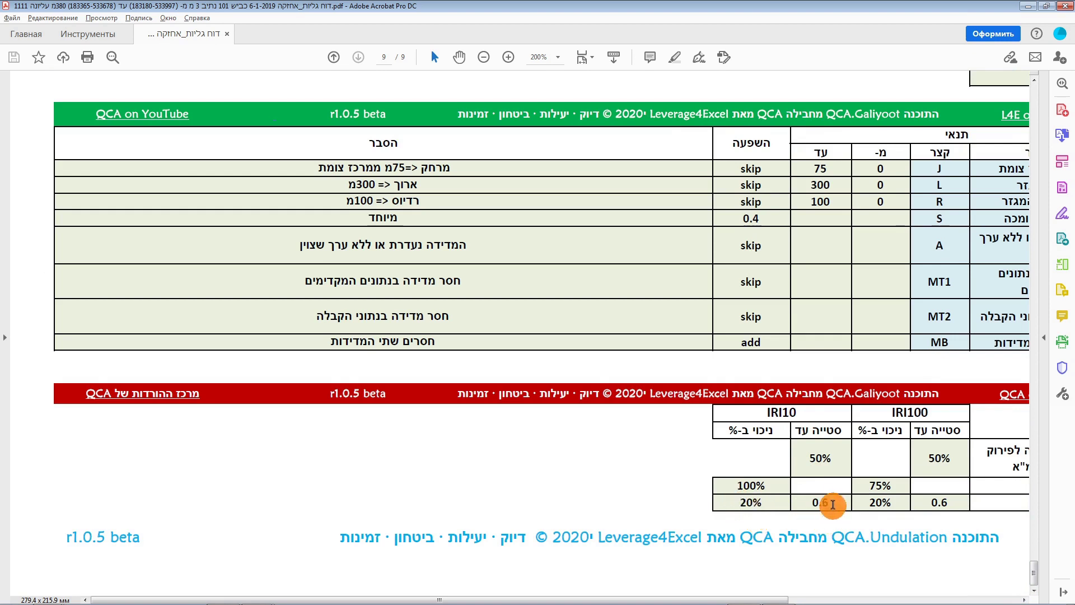
# - Check the IRI10 deviation limit on page 9, and view the layer and segment tables on page 1 of the "1-3" PDF report
pyautogui.doubleClick(809, 502)
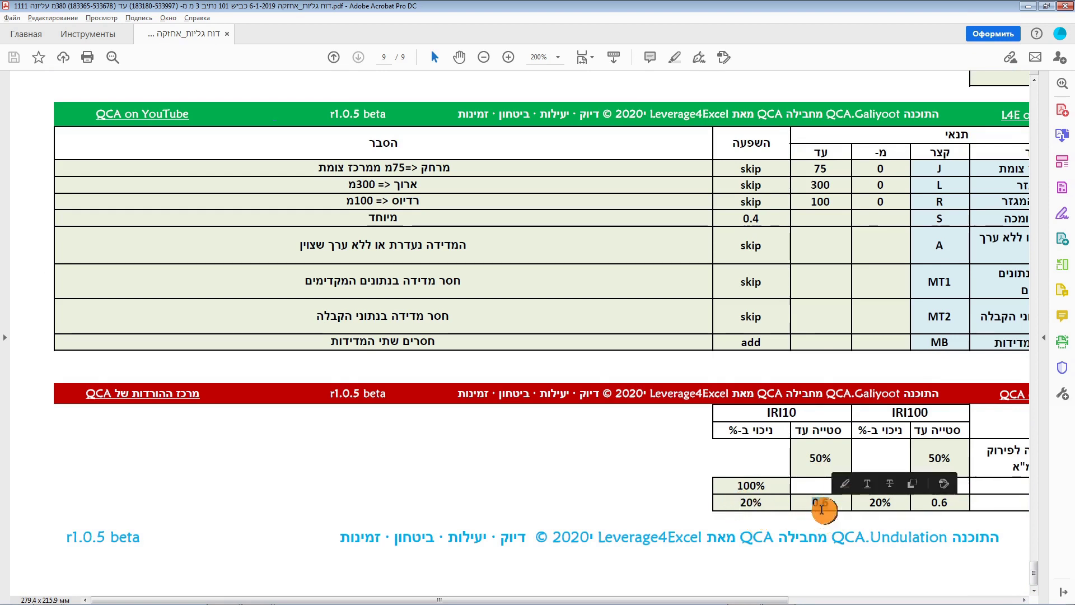
pyautogui.click(821, 515)
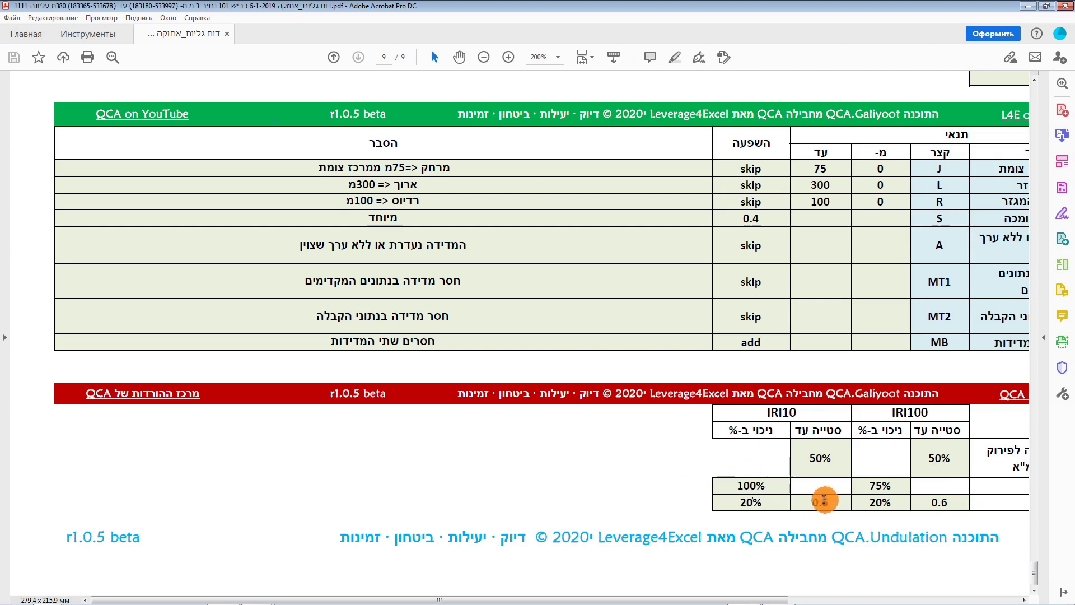
pyautogui.moveTo(647, 595)
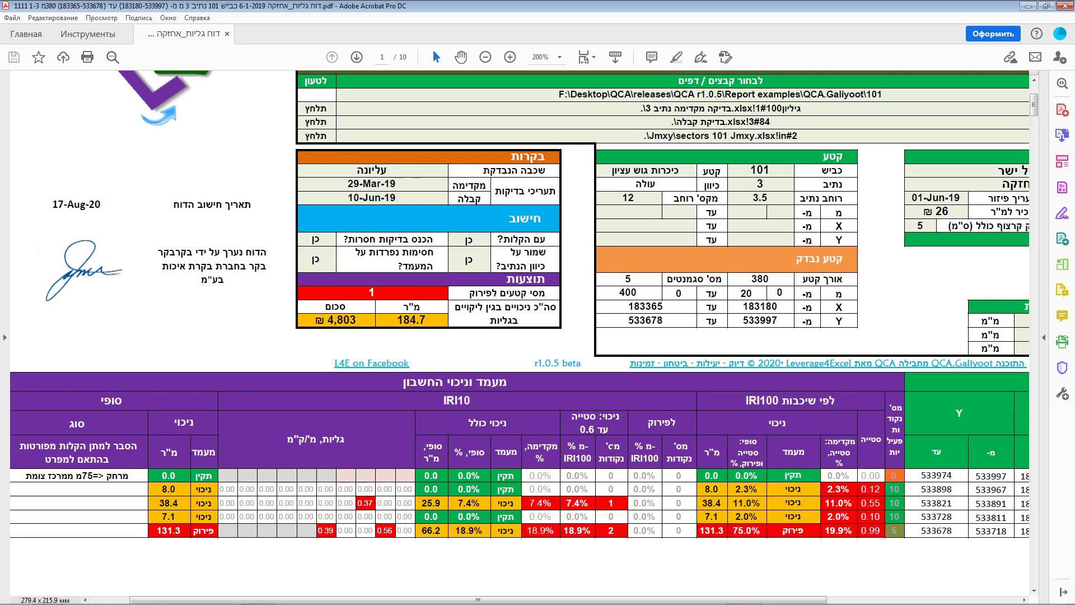
pyautogui.hscroll(5, 383, 170)
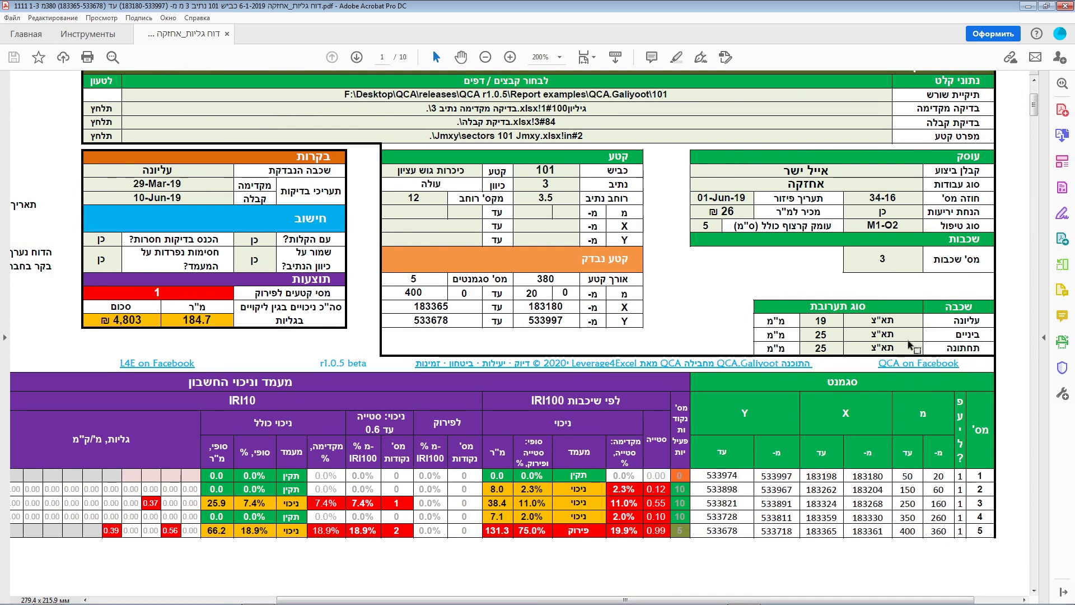
# - Switch to the report's Excel workbook and bring up the IRI100 criteria on the cfg sheet at 120% zoom
pyautogui.hotkey('alt', 'Tab')
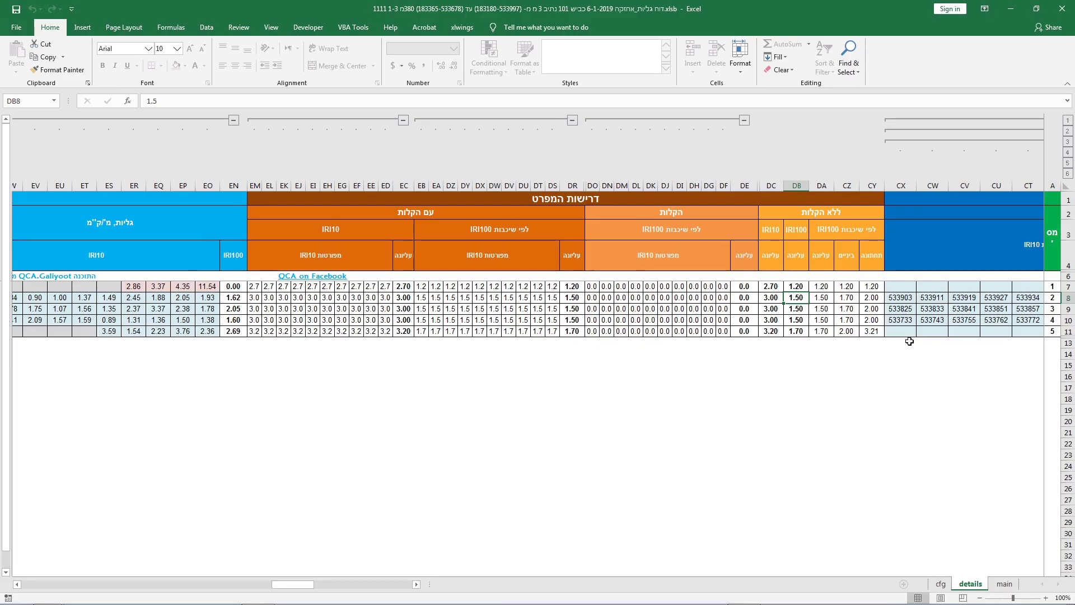
pyautogui.click(941, 584)
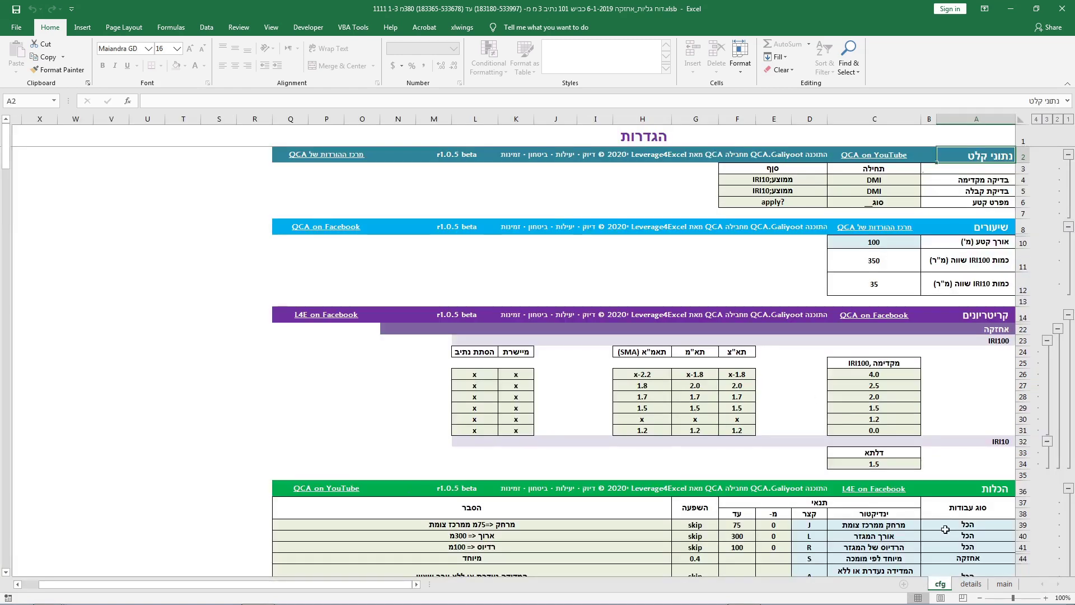
pyautogui.scroll(-5, 957, 363)
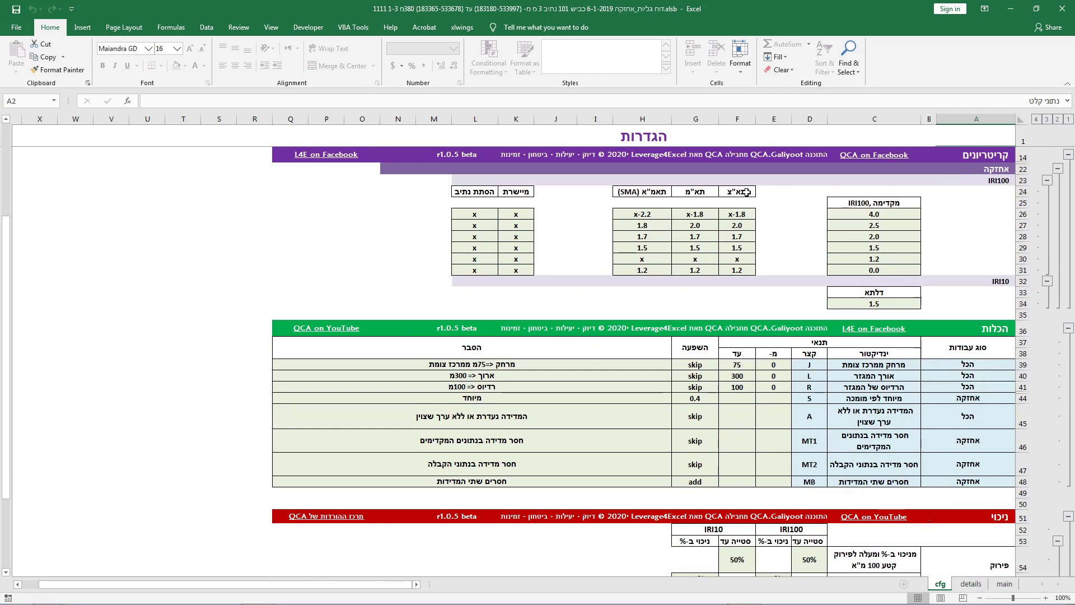
pyautogui.click(1046, 598)
pyautogui.click(1046, 598)
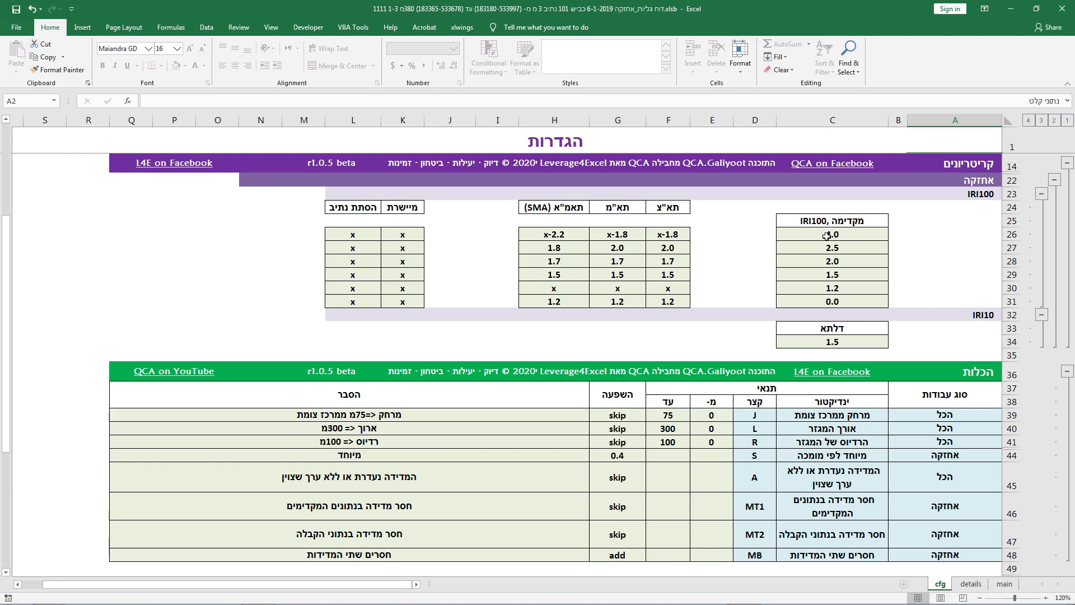
# - Examine the IRI100 criteria, matching each preliminary IRI100 threshold in column C with the mixture limits in columns F to H
pyautogui.click(680, 302)
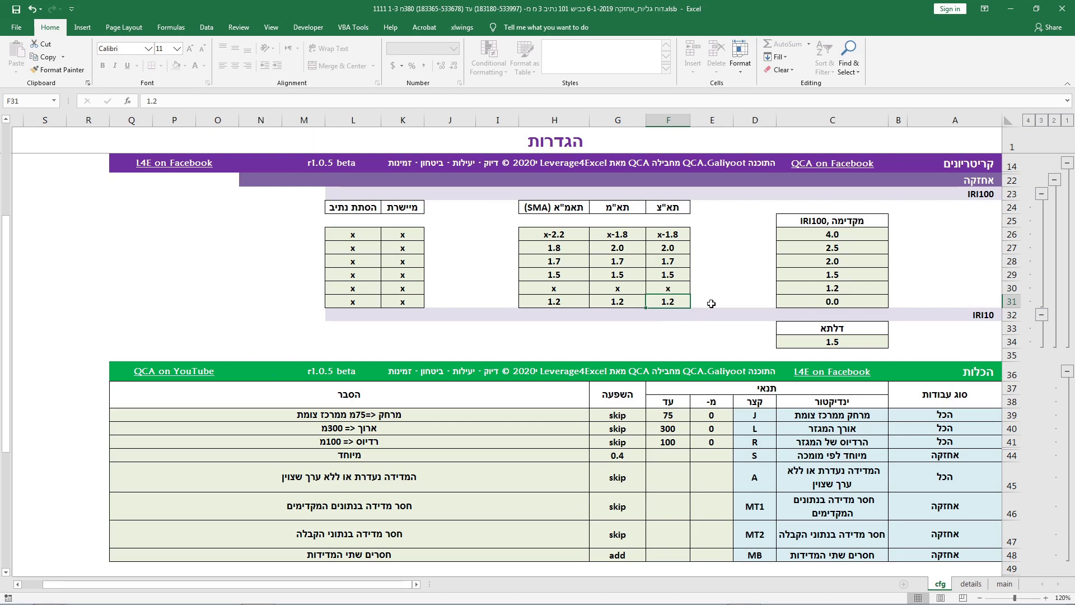
pyautogui.click(829, 276)
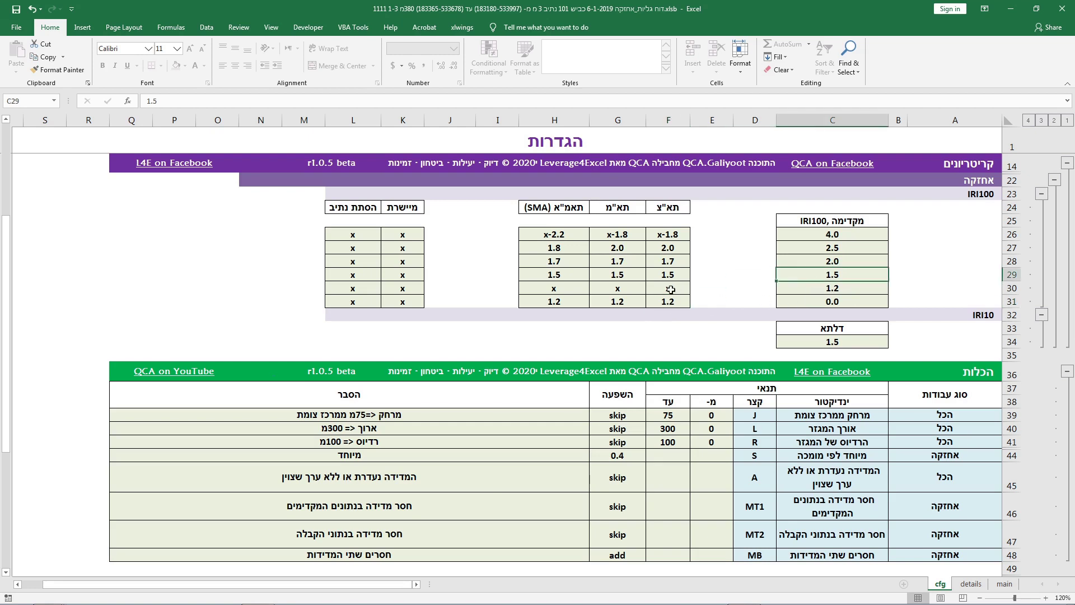
pyautogui.moveTo(669, 289); pyautogui.dragTo(570, 289)
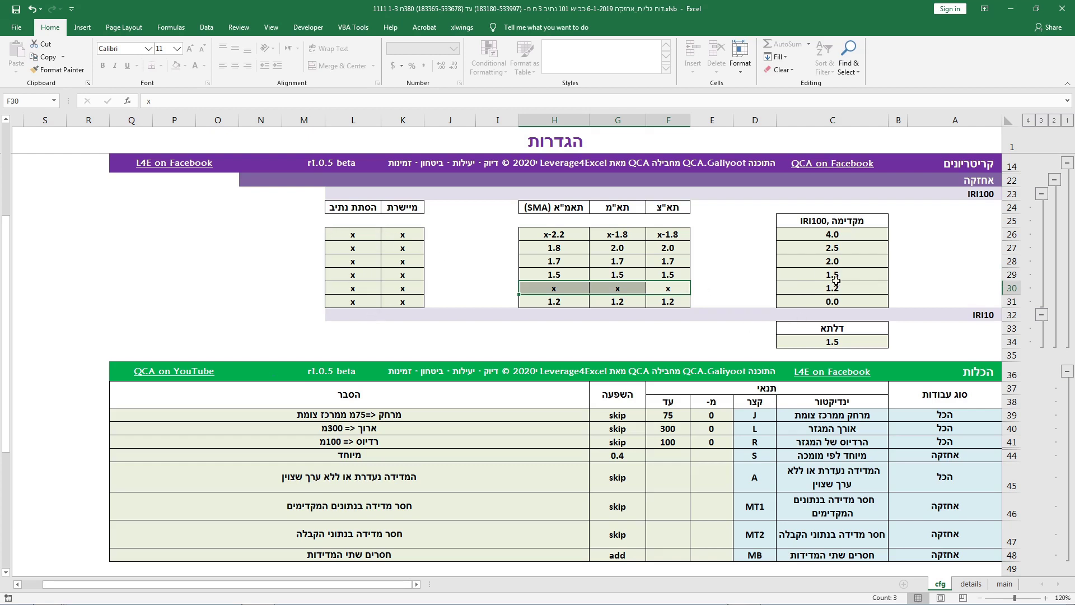
pyautogui.click(838, 260)
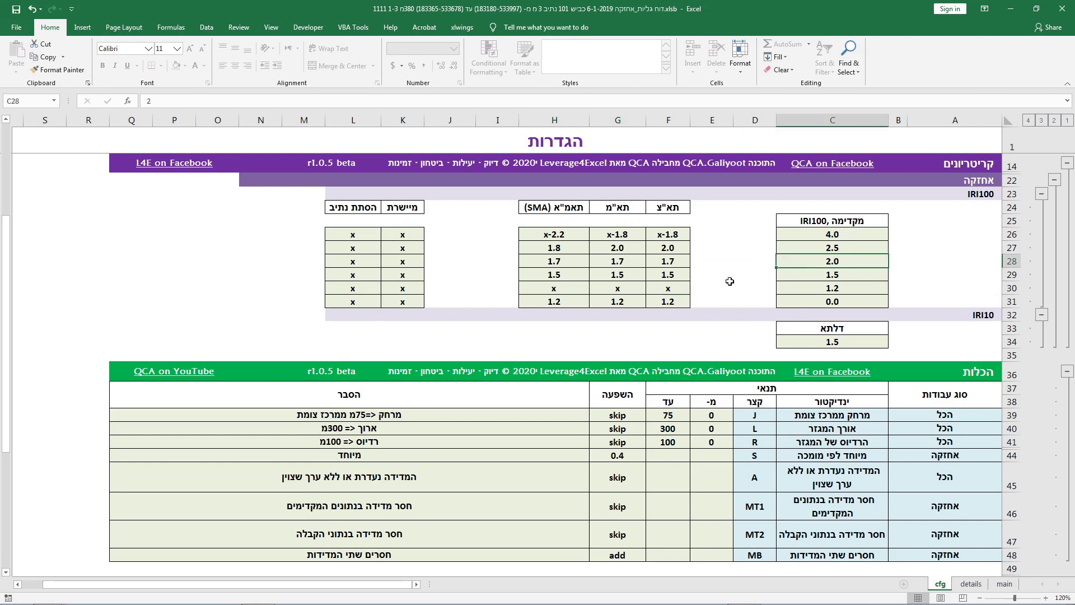
pyautogui.click(671, 274)
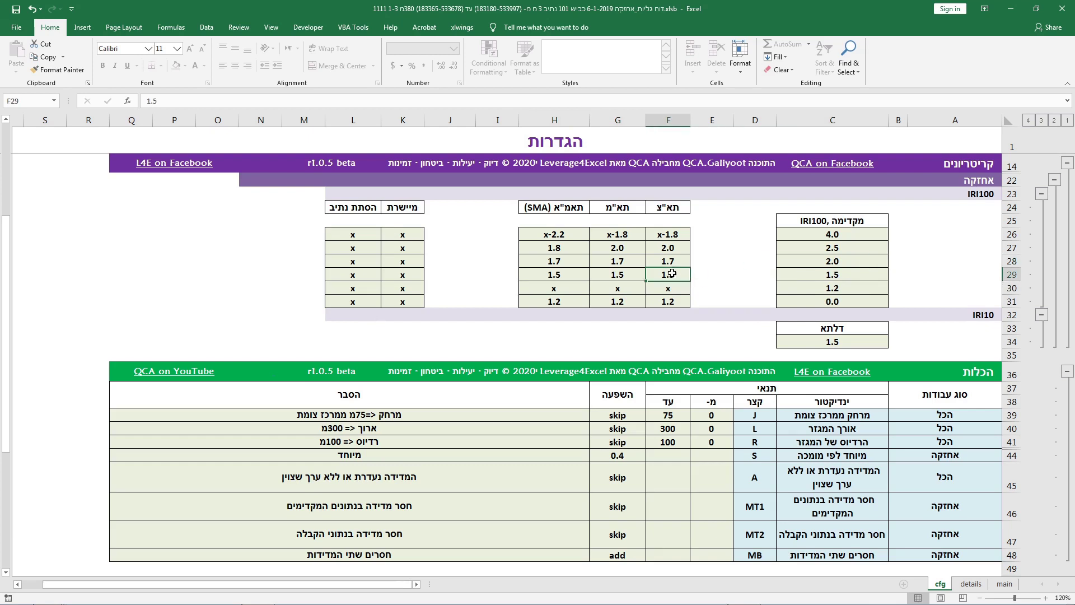
pyautogui.click(840, 250)
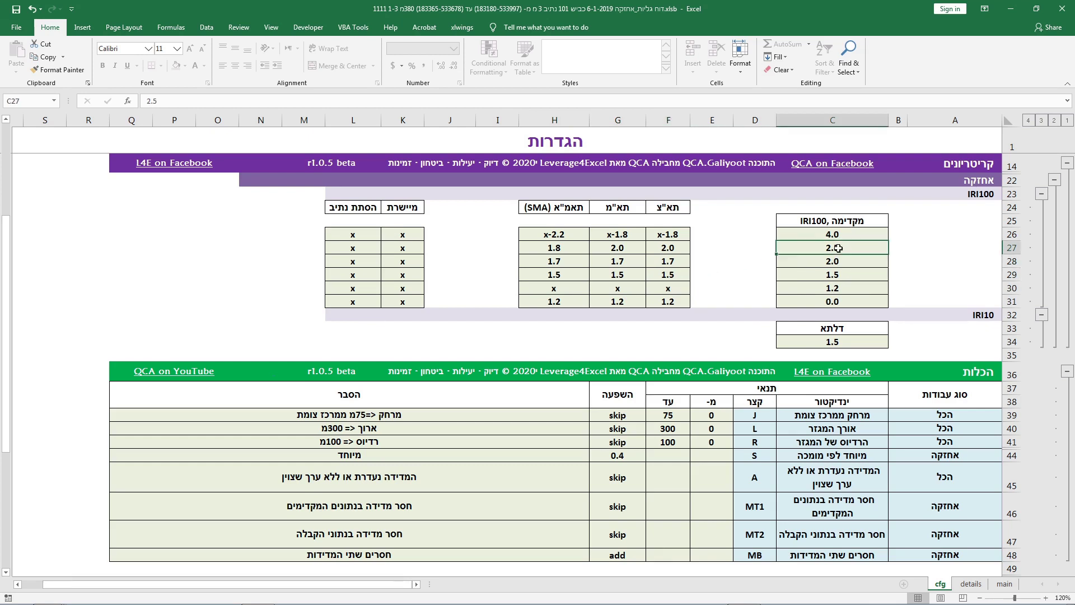
pyautogui.click(649, 260)
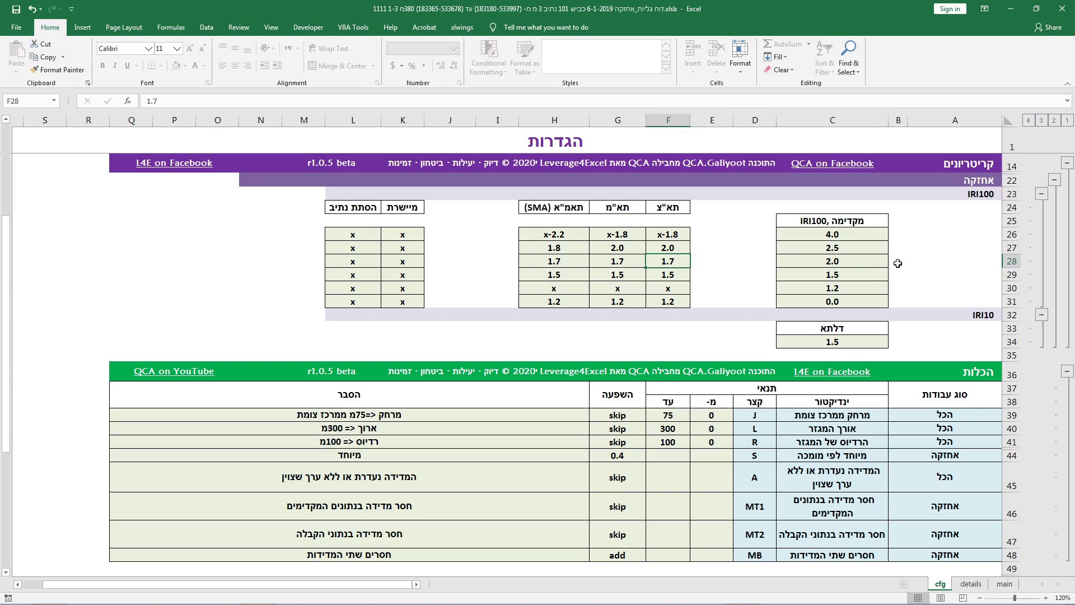
pyautogui.click(786, 232)
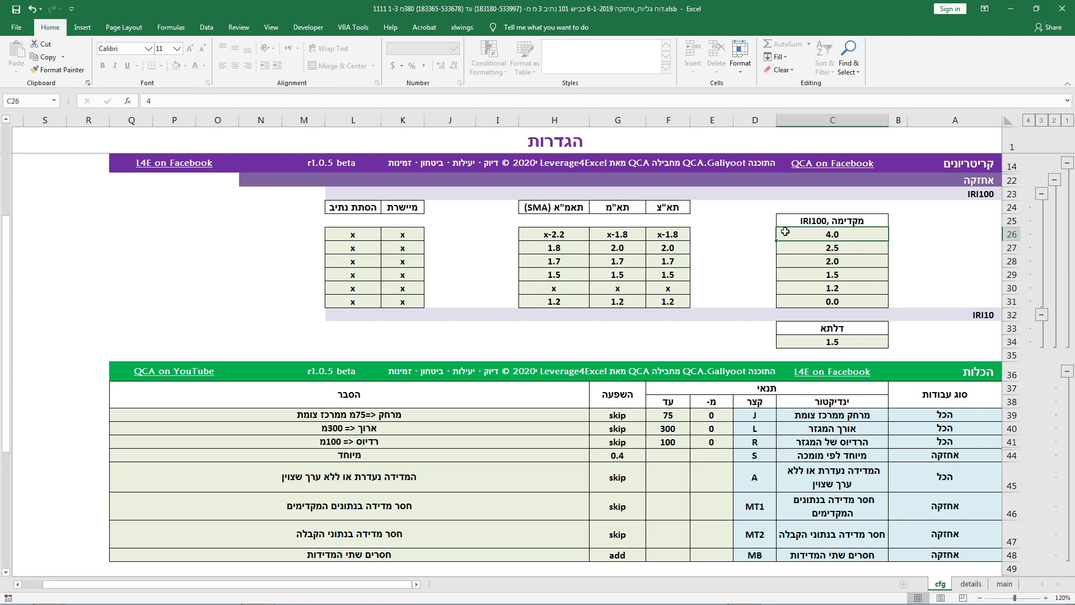
pyautogui.click(676, 249)
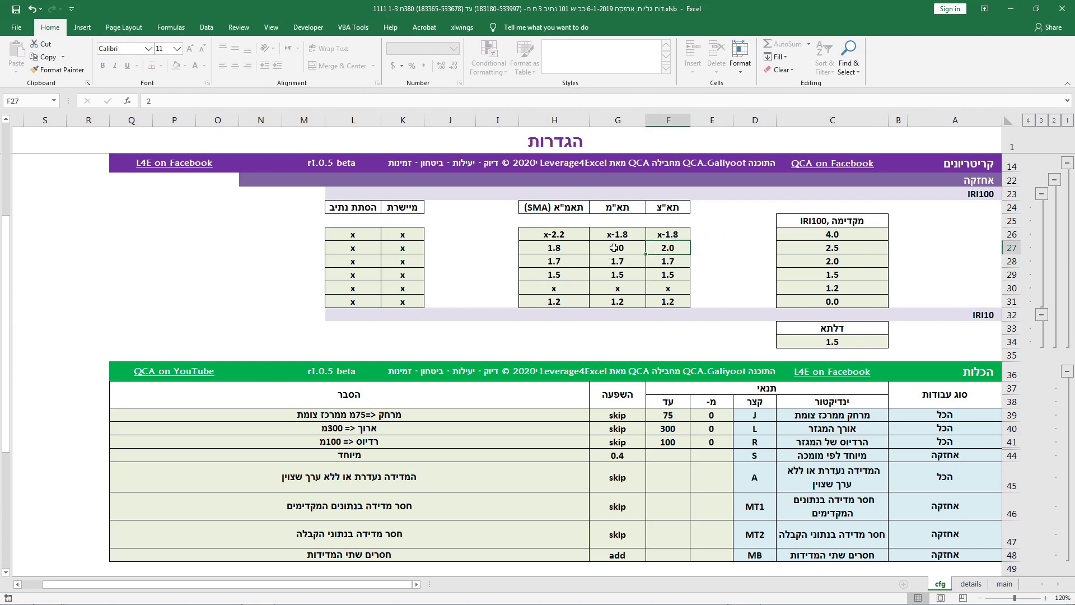
pyautogui.click(561, 247)
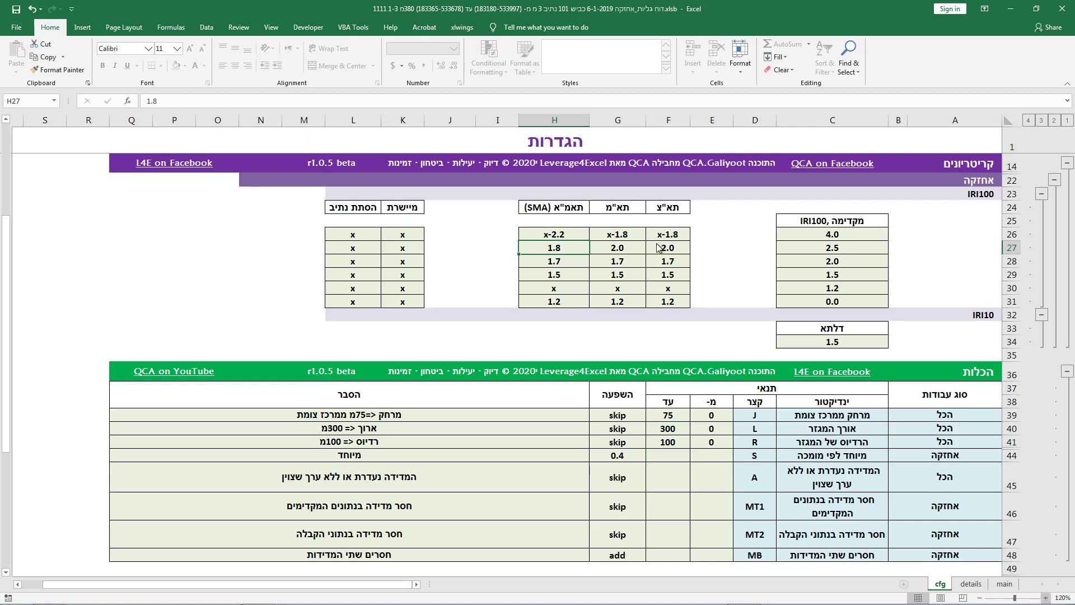
# - On the details sheet, enlarge to 120% and examine the preliminary IRI100 measurements of segments 2 to 5
pyautogui.click(971, 584)
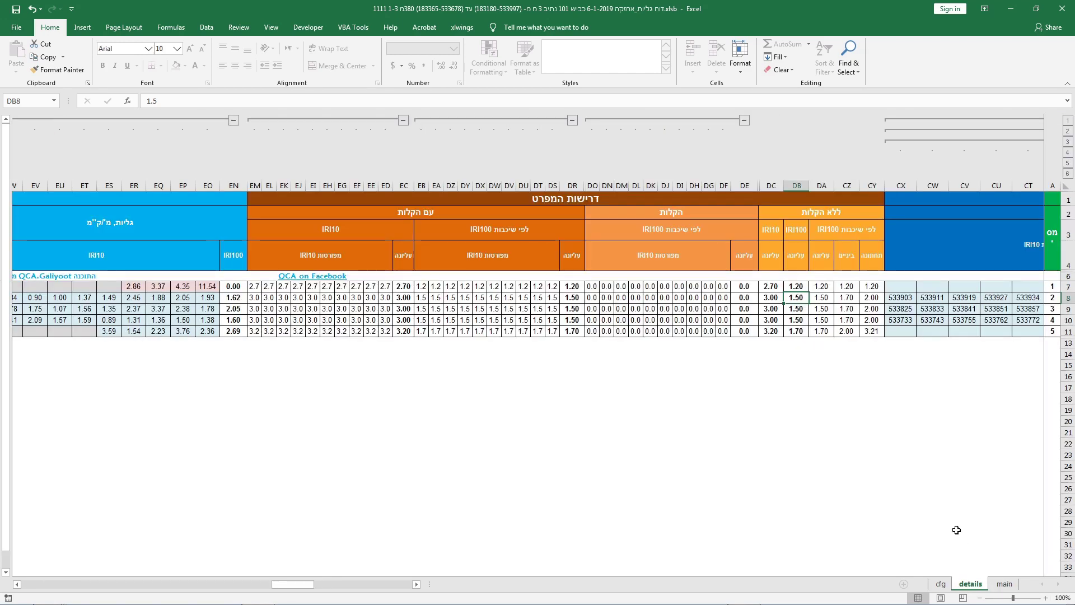
pyautogui.moveTo(293, 584); pyautogui.dragTo(392, 584)
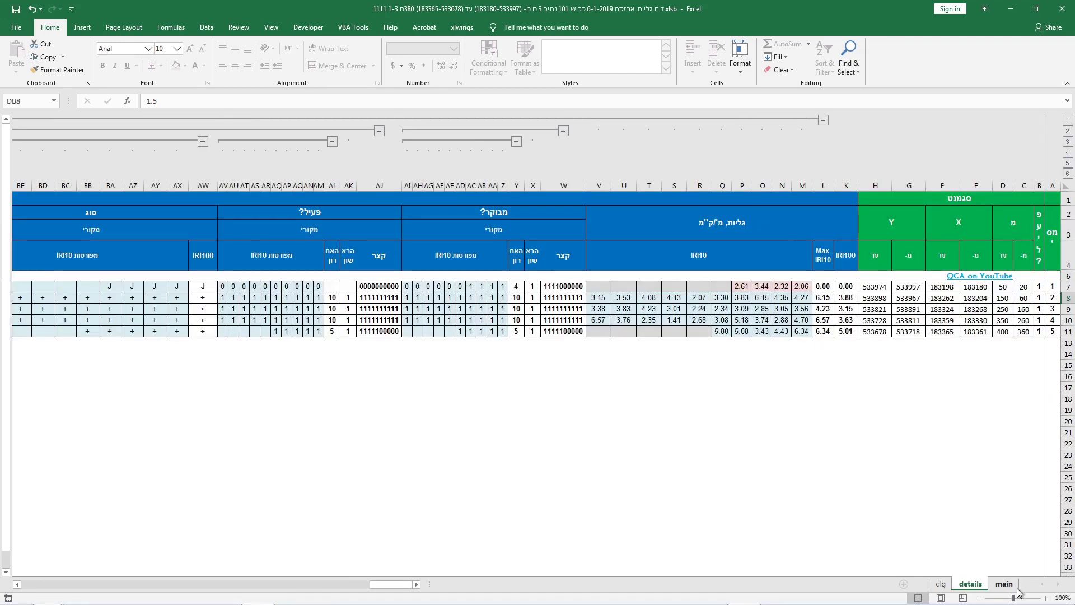
pyautogui.click(1045, 598)
pyautogui.click(1045, 597)
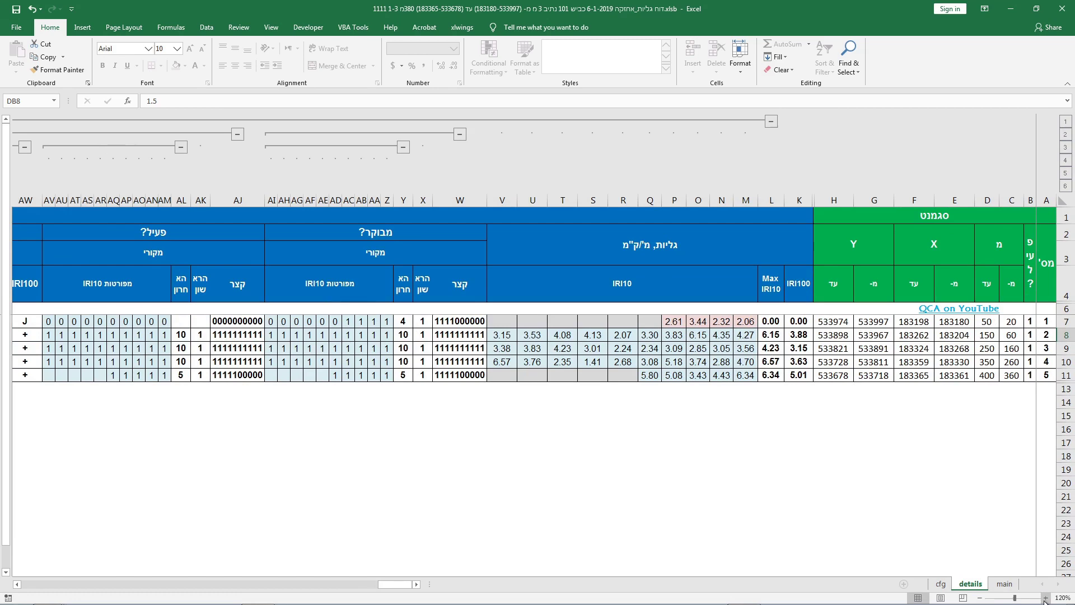
pyautogui.click(799, 335)
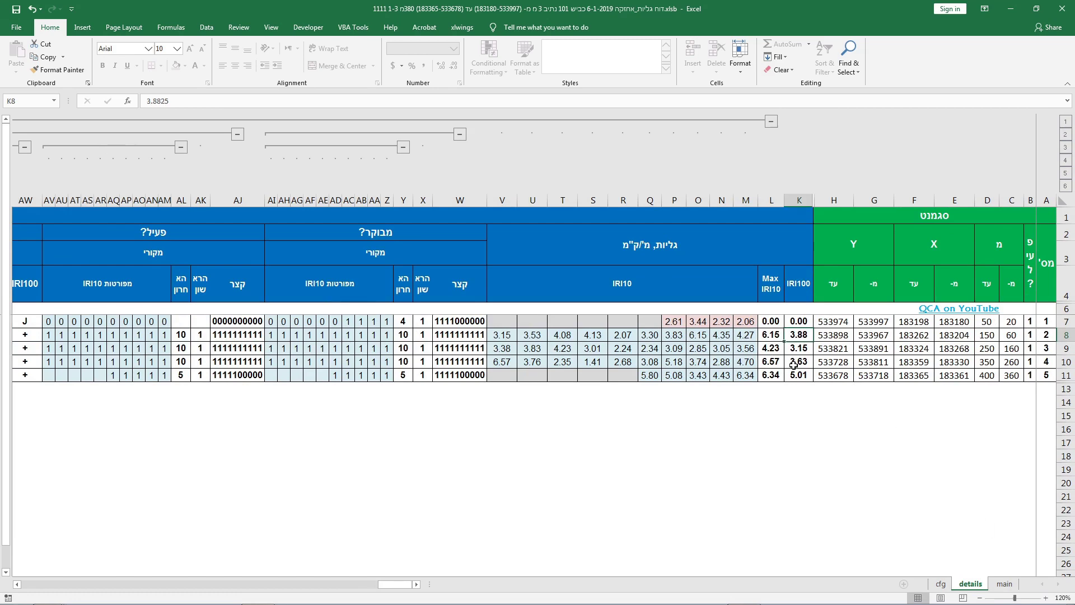
pyautogui.click(803, 347)
pyautogui.click(801, 362)
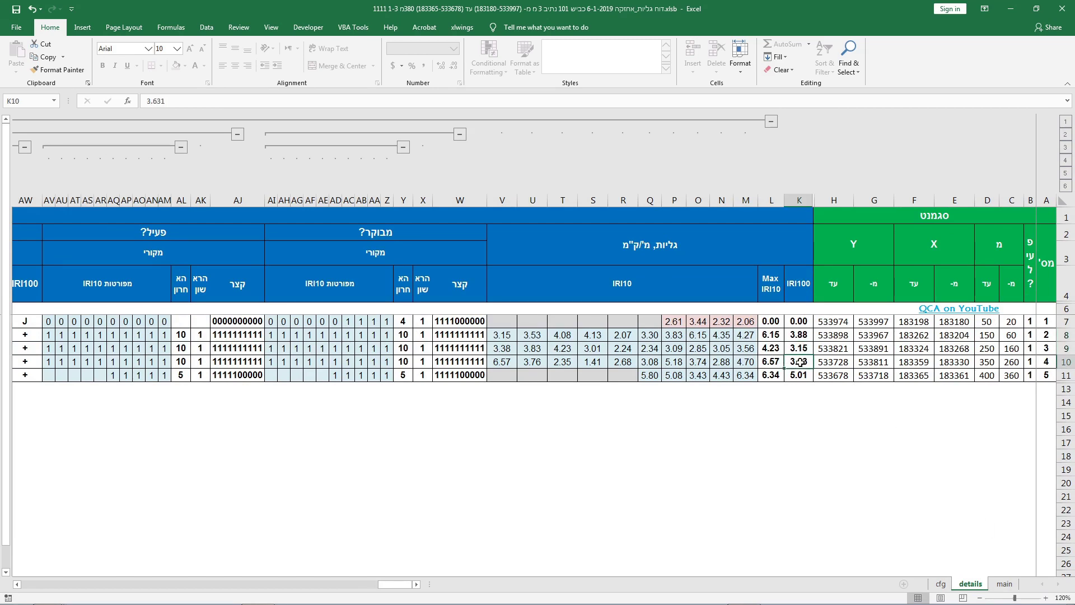
pyautogui.click(796, 376)
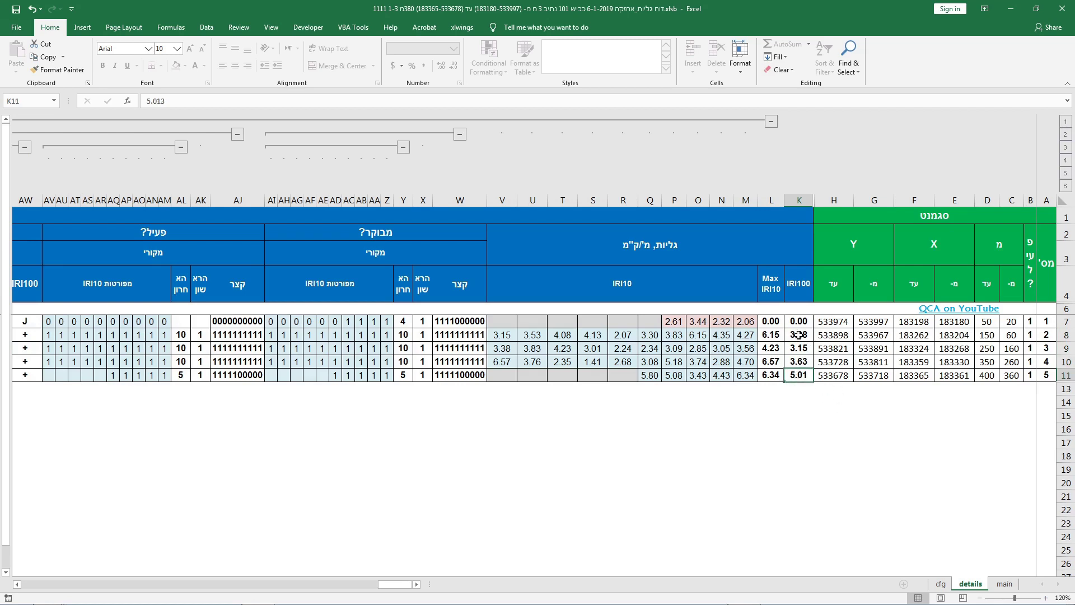
pyautogui.moveTo(799, 334); pyautogui.dragTo(798, 361)
pyautogui.click(798, 374)
# - On the cfg sheet, compare the 2.5 to 4.0 preliminary IRI100 range with its limit for the תא"צ mixture
pyautogui.click(941, 584)
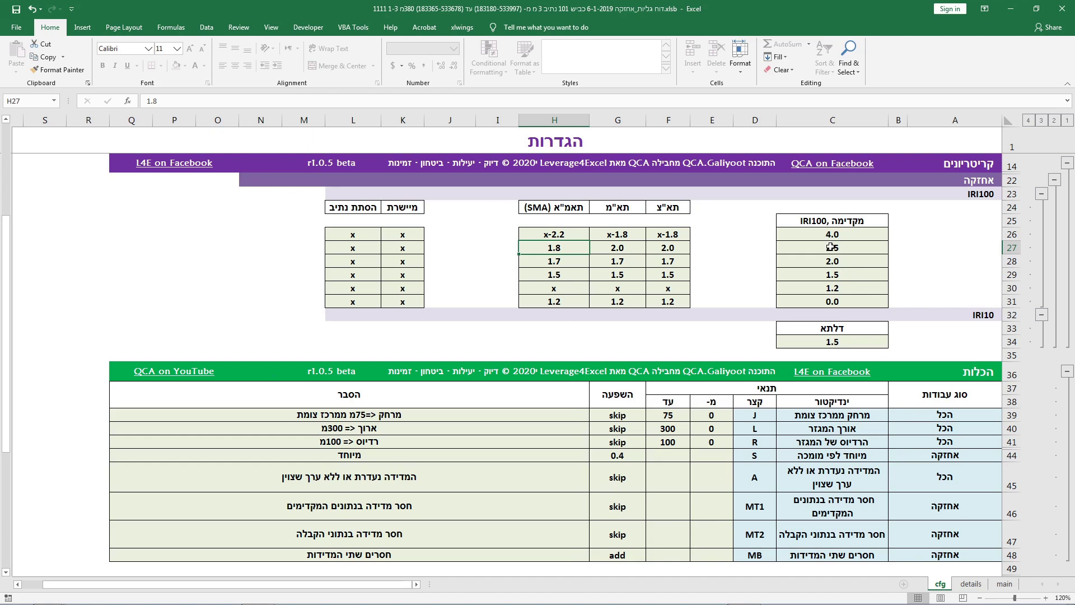
pyautogui.moveTo(829, 248); pyautogui.dragTo(808, 241)
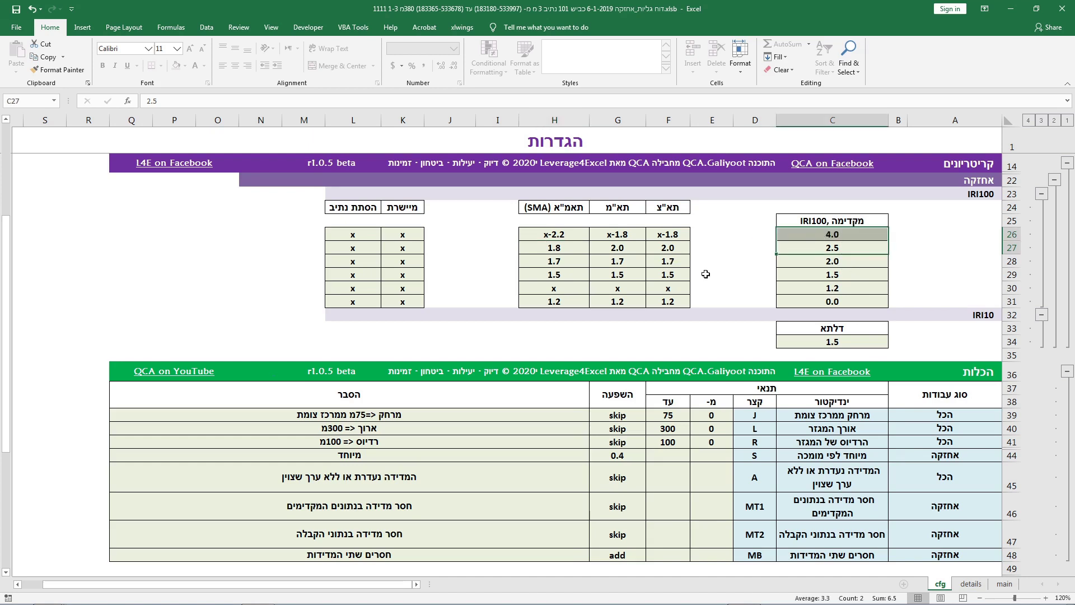
pyautogui.click(665, 248)
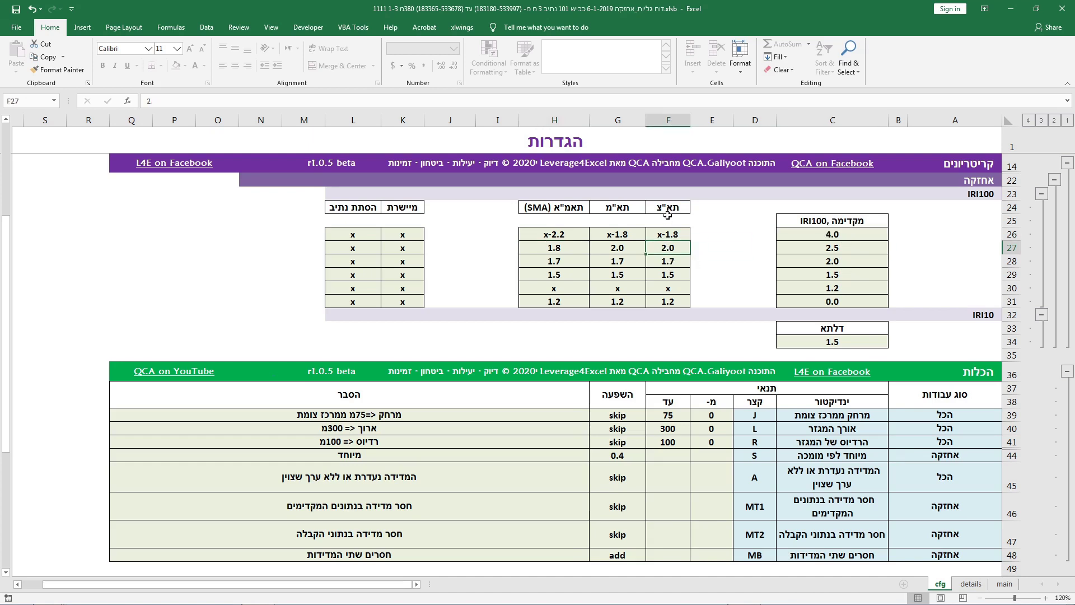
pyautogui.click(665, 207)
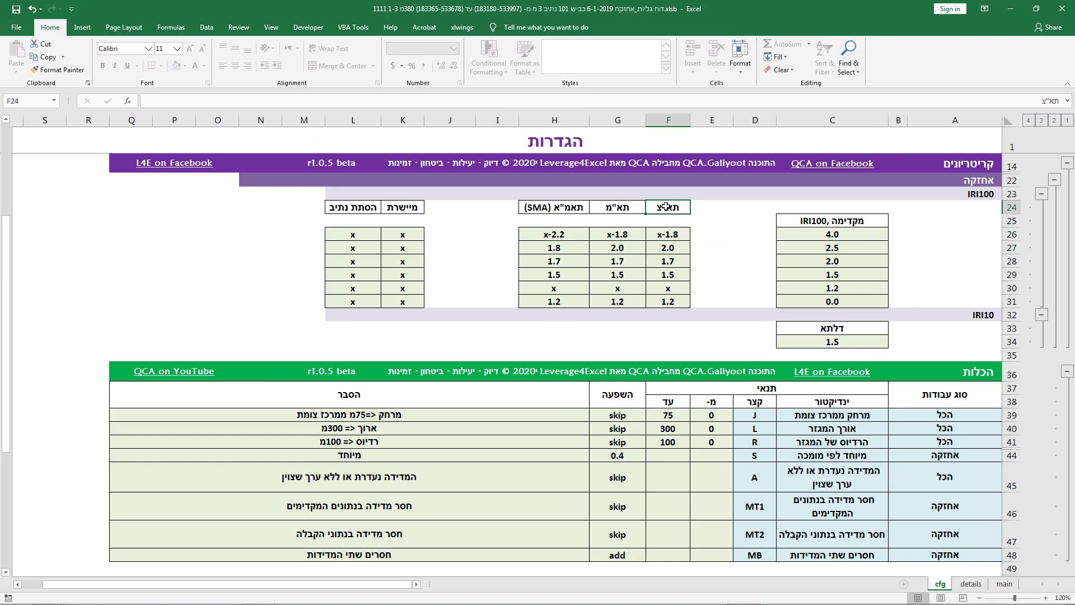
pyautogui.click(663, 249)
pyautogui.click(834, 234)
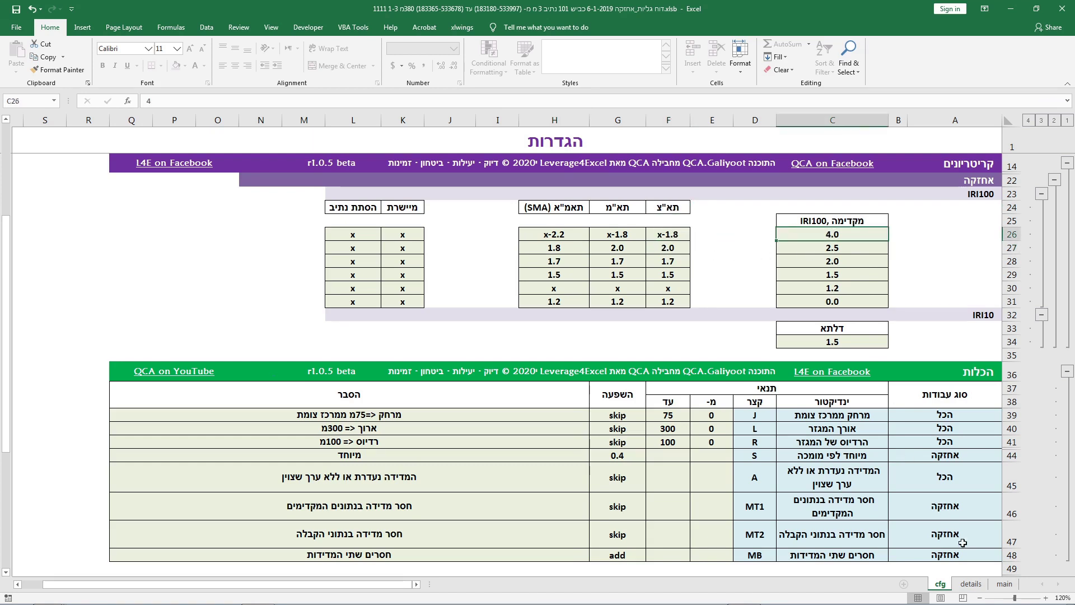
# - Return to the details sheet and recheck the IRI100 values in K8 to K11 one by one
pyautogui.click(970, 585)
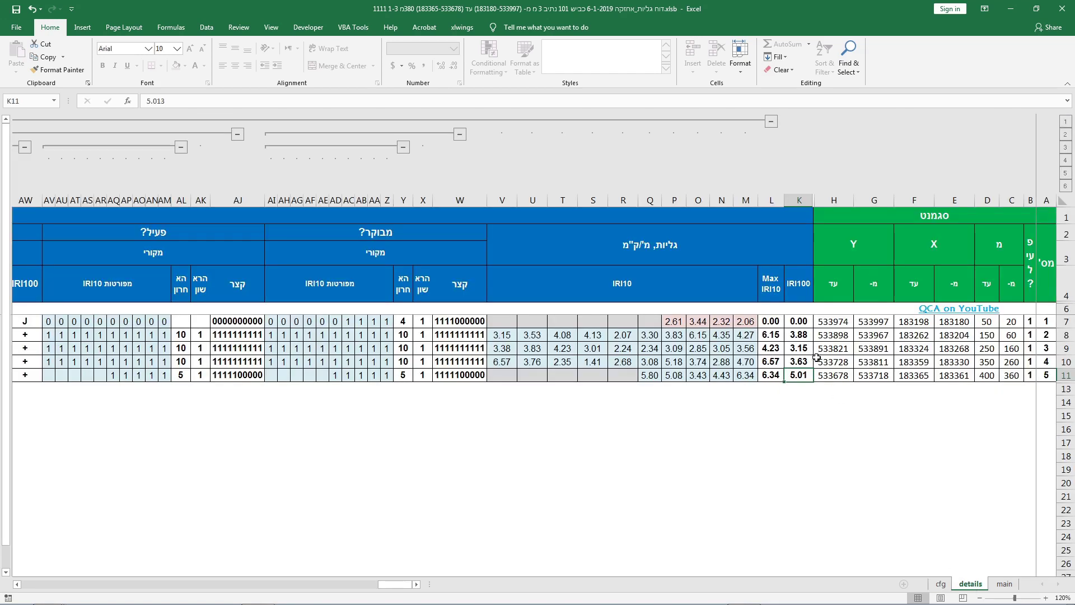
pyautogui.click(800, 335)
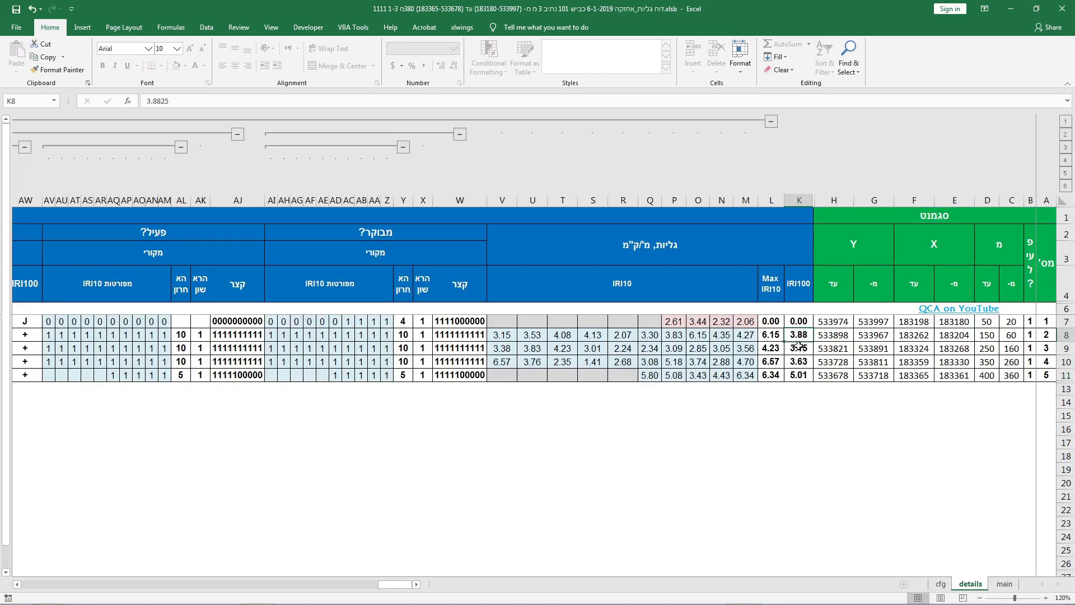
pyautogui.click(798, 347)
pyautogui.click(798, 361)
pyautogui.click(798, 374)
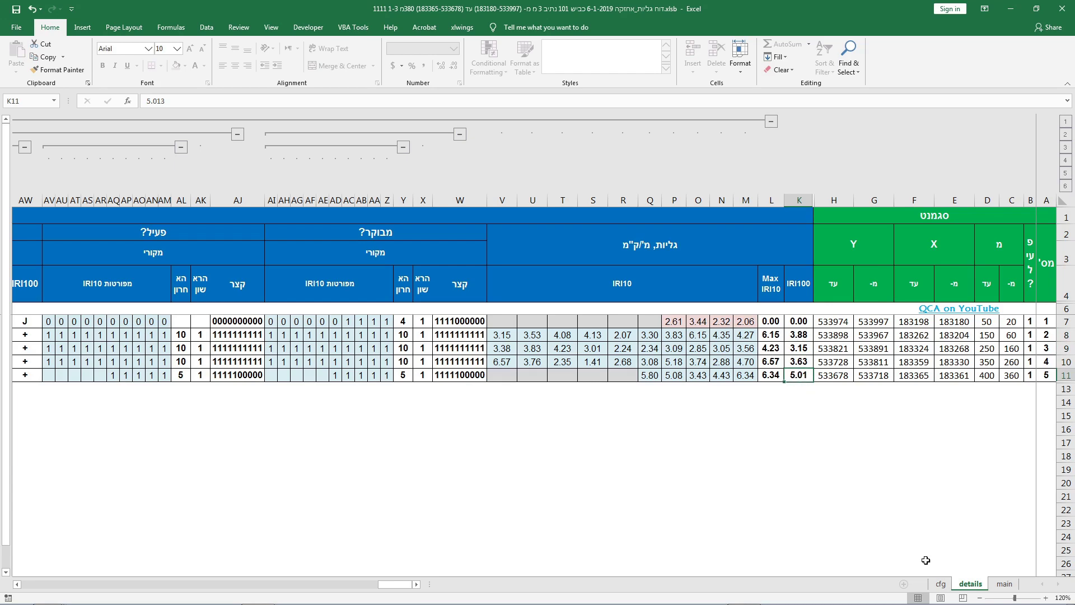
# - Inspect the bottom-layer (תחתונה) IRI100 requirements without allowances for segments 2 to 5 in column CY
pyautogui.moveTo(395, 584); pyautogui.dragTo(307, 582)
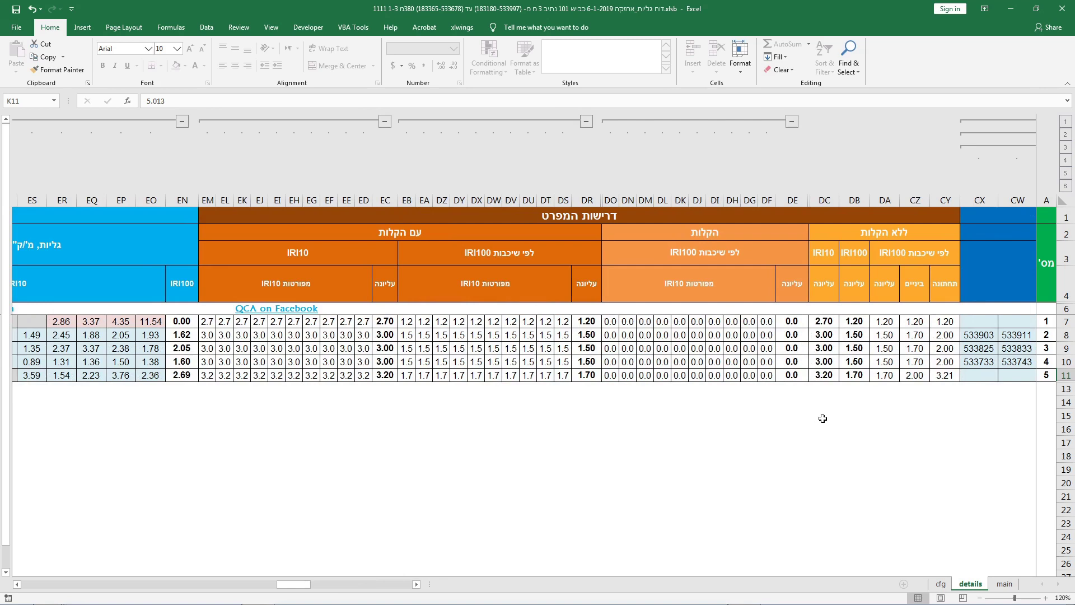
pyautogui.click(946, 336)
pyautogui.click(945, 348)
pyautogui.click(944, 362)
pyautogui.click(944, 376)
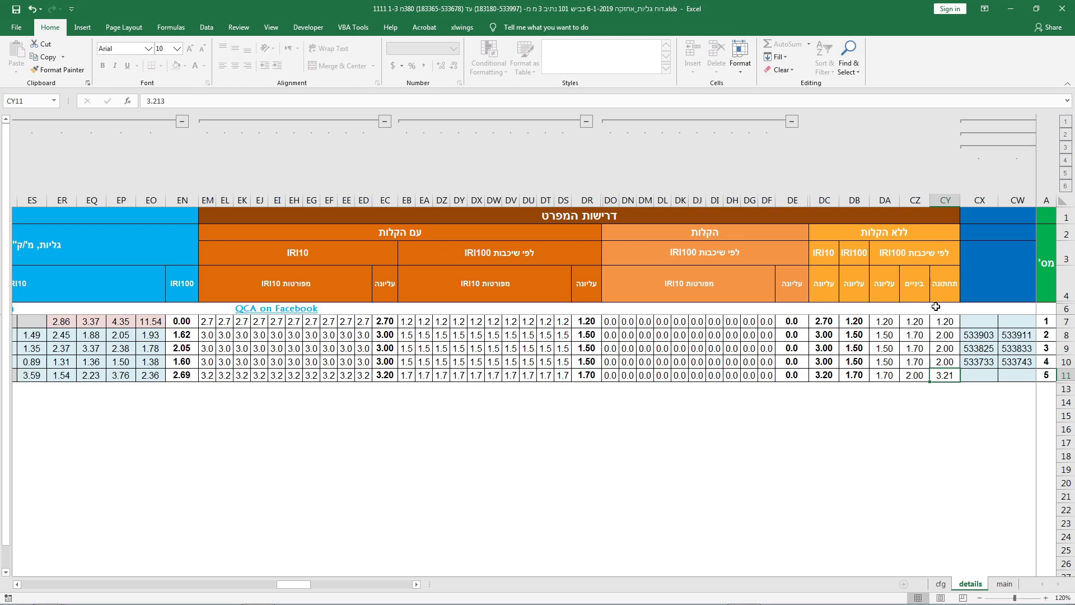
pyautogui.click(949, 338)
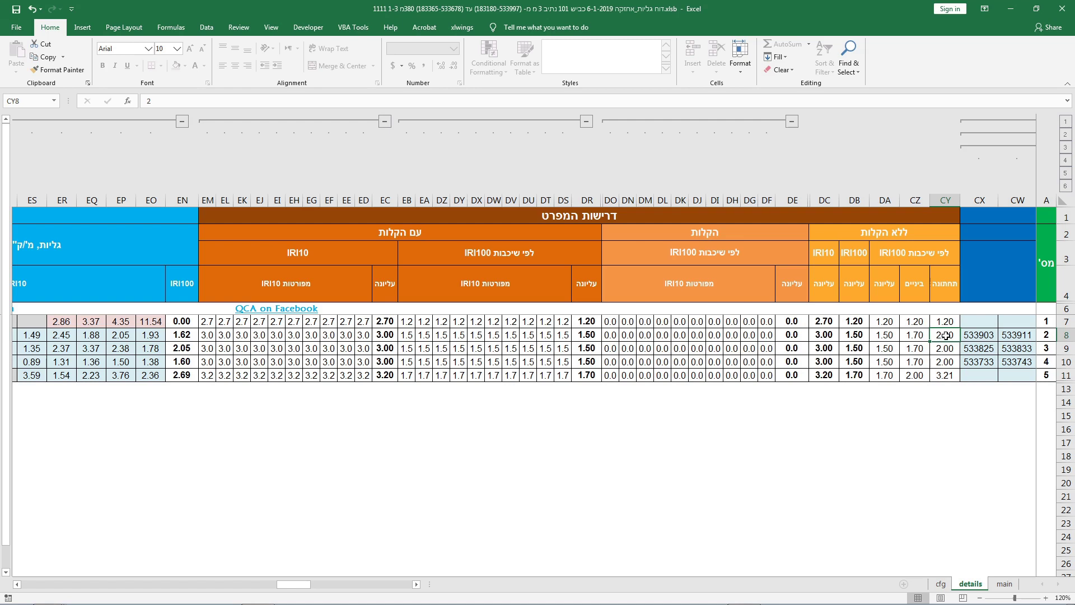
# - On the cfg sheet, check the תא"צ limits in F27 and F28 against the preliminary IRI100 thresholds
pyautogui.click(941, 584)
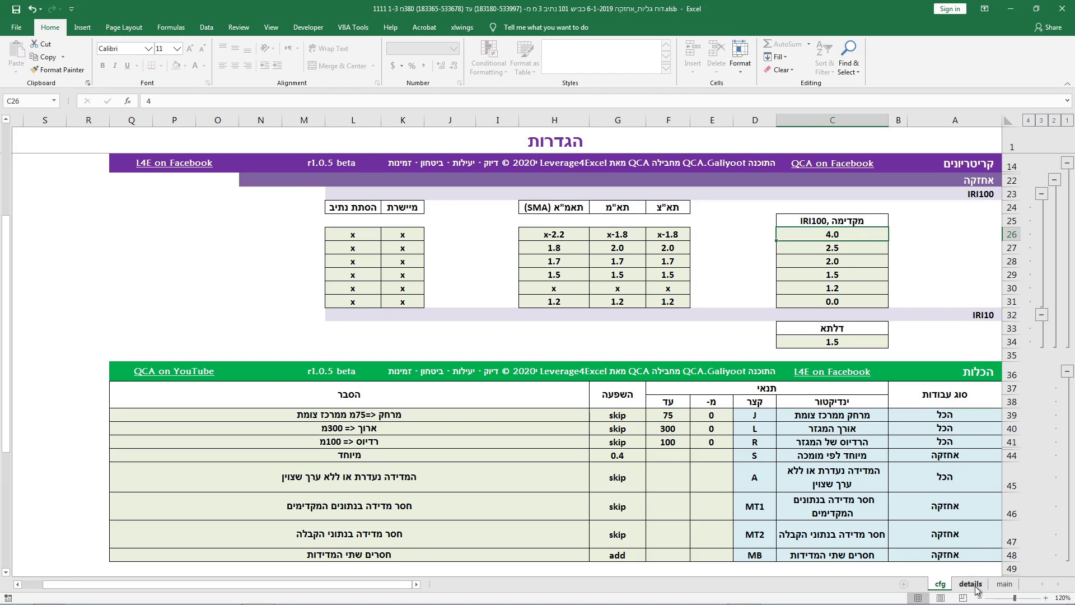
pyautogui.click(1004, 584)
pyautogui.click(832, 262)
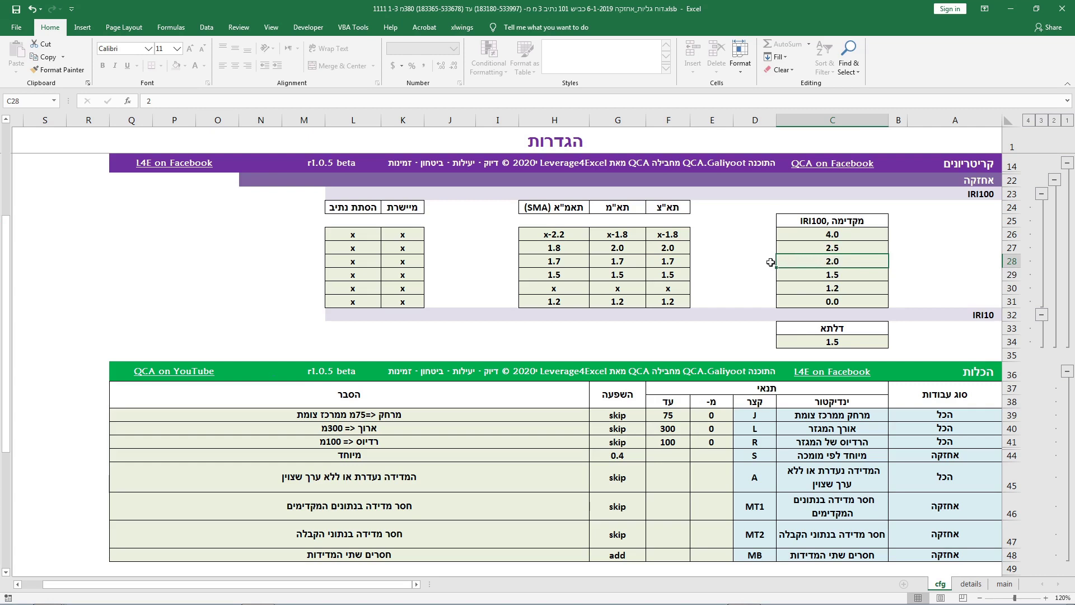
pyautogui.click(683, 260)
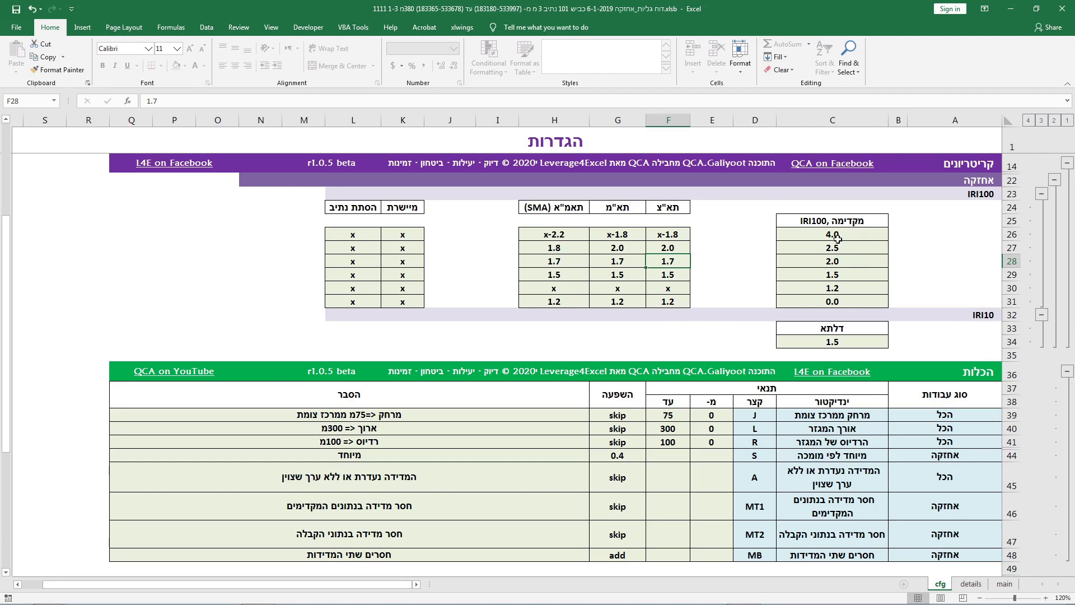
pyautogui.click(672, 248)
# - On the details sheet, inspect the intermediate-layer (ביניים) IRI100 requirements in CZ8 and CZ11 and the upper-layer one in DA11
pyautogui.click(971, 585)
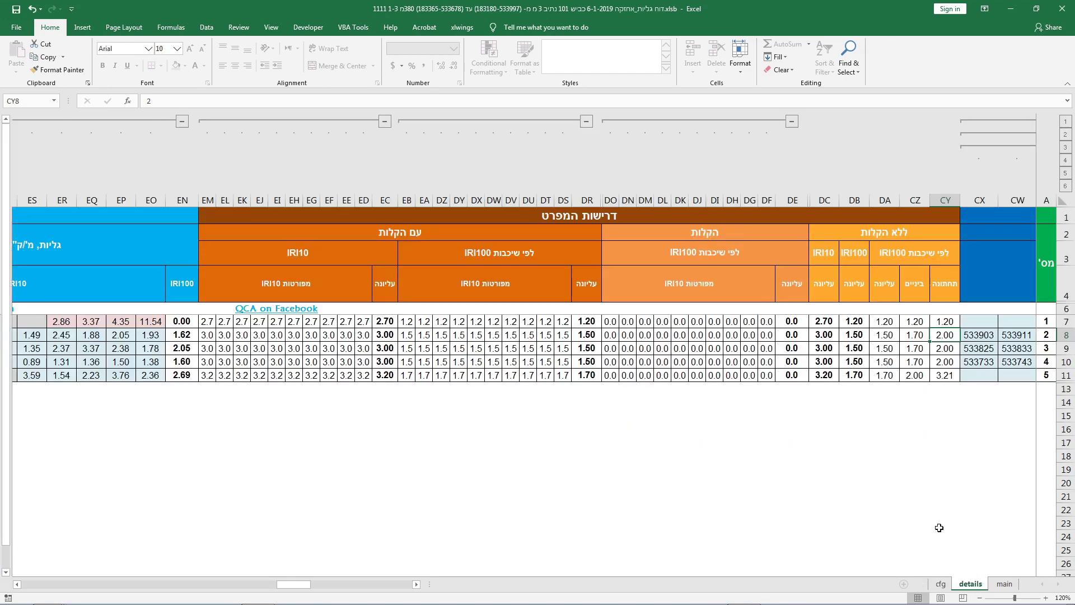
pyautogui.click(917, 332)
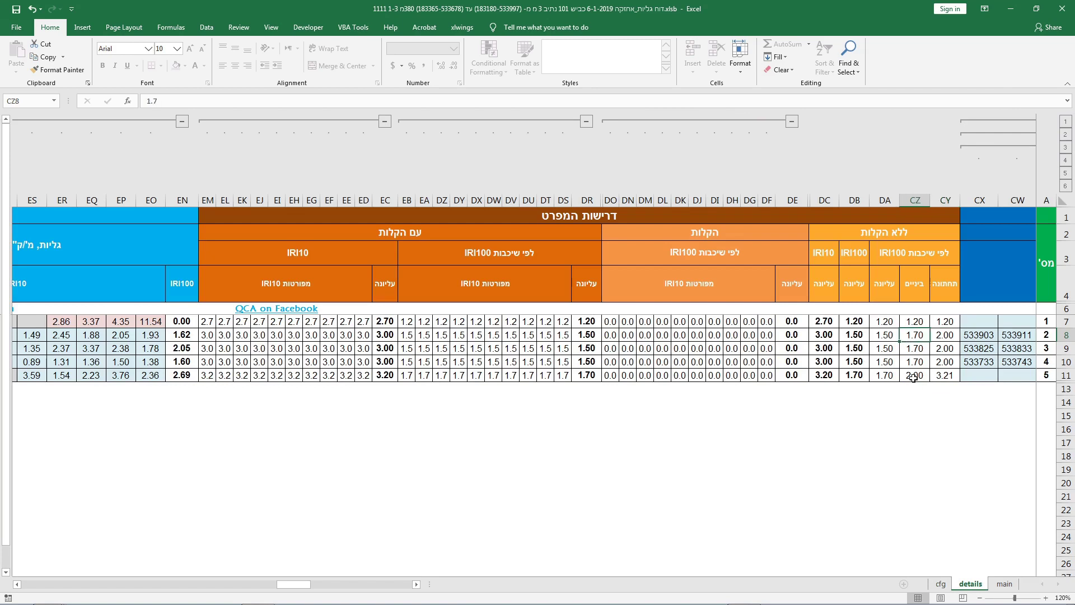
pyautogui.click(913, 376)
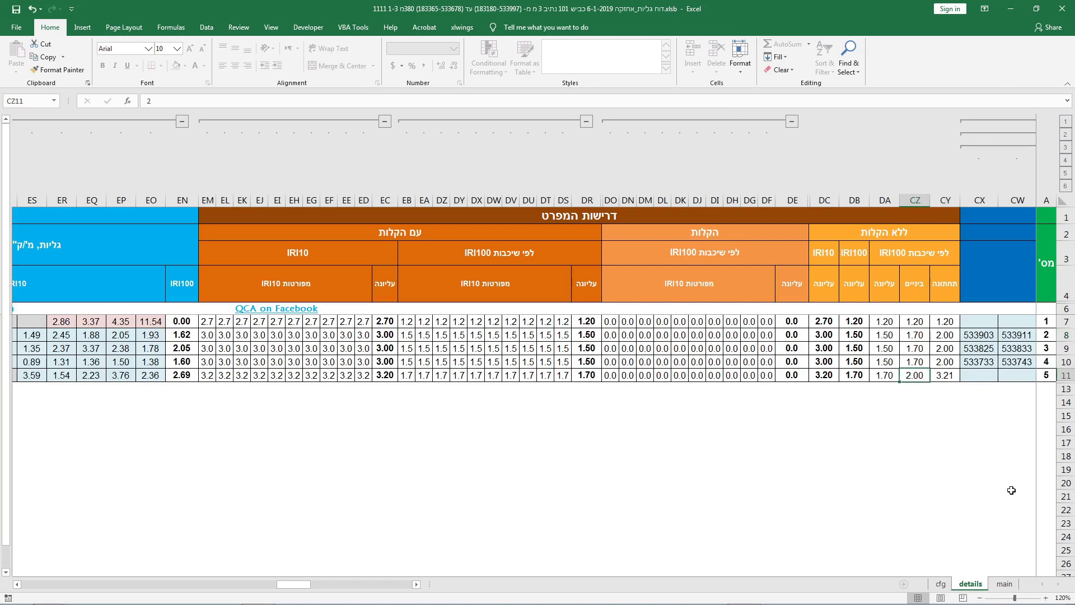
pyautogui.click(889, 376)
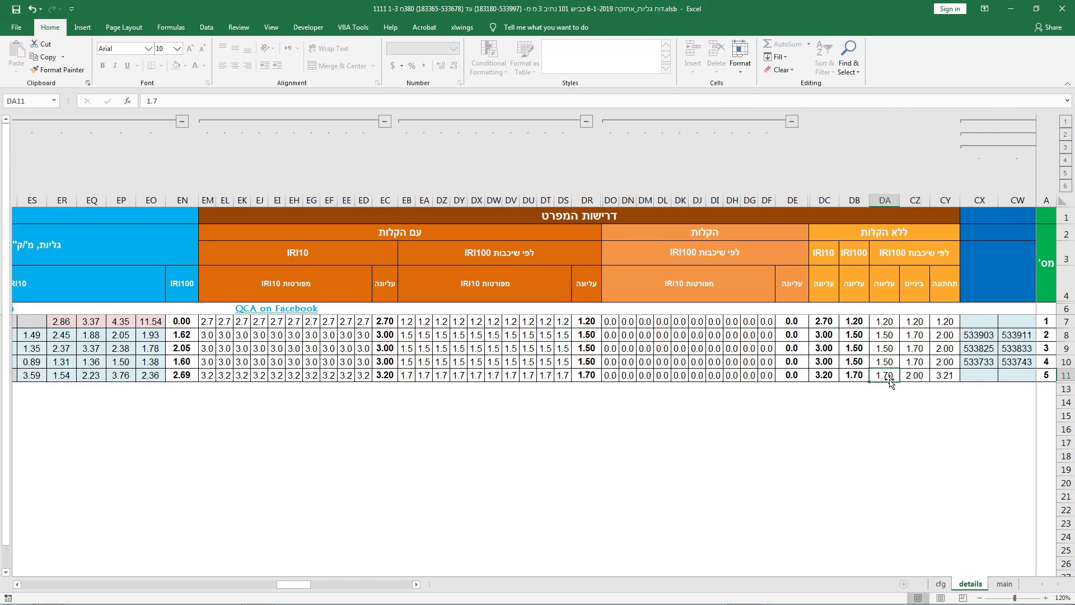
# - On the cfg sheet, compare the 1.5 preliminary IRI100 threshold with its תא"צ limit in F29
pyautogui.click(941, 584)
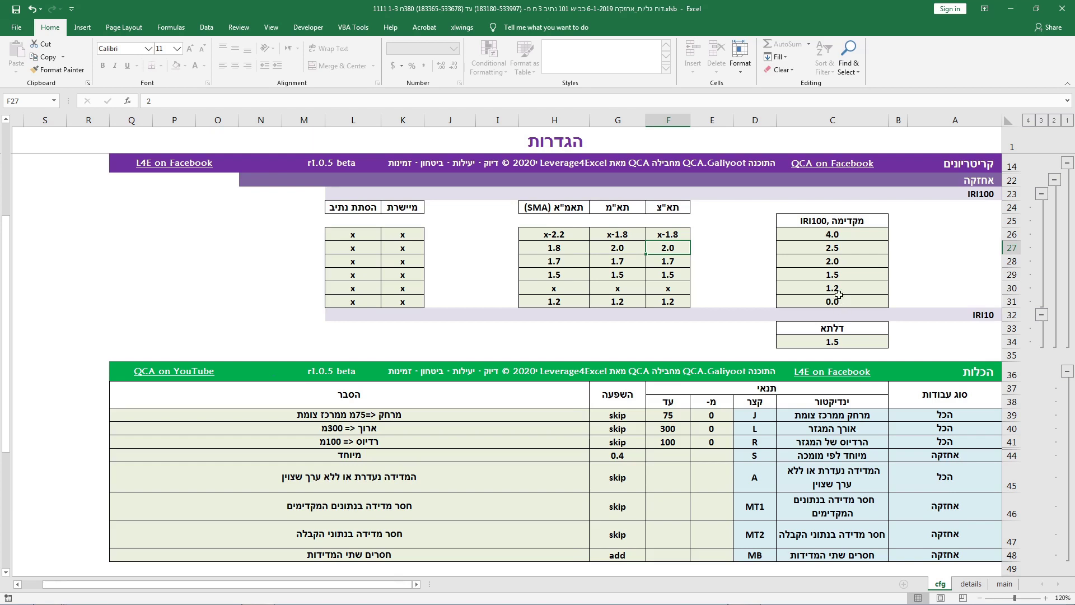
pyautogui.click(838, 274)
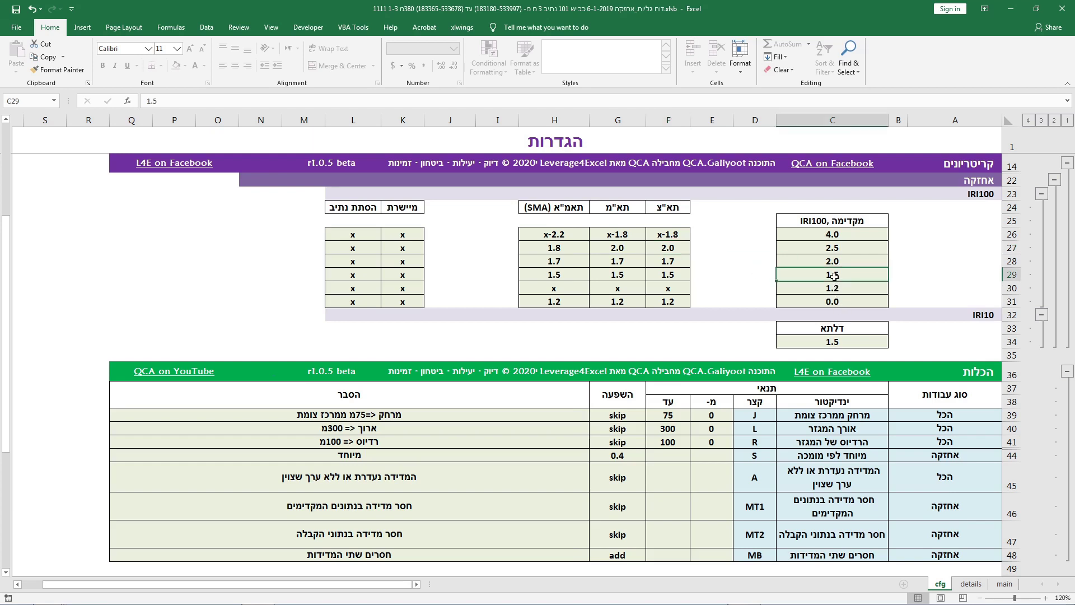
pyautogui.click(673, 275)
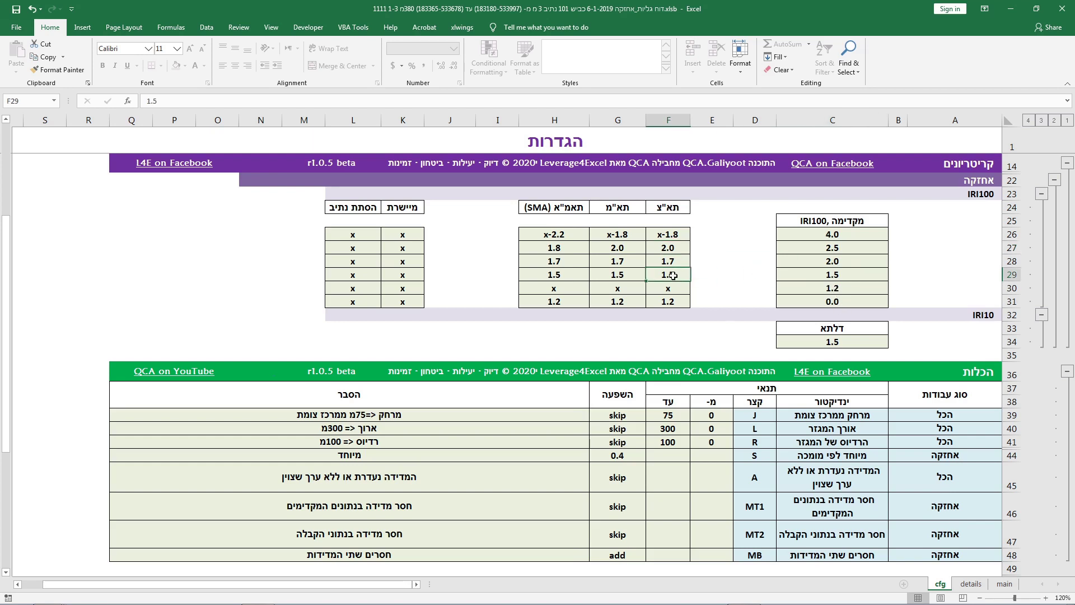
# - On the details sheet, review the layer-by-layer IRI100 requirements without allowances for all segments, including the final upper-layer value in DB7
pyautogui.click(971, 585)
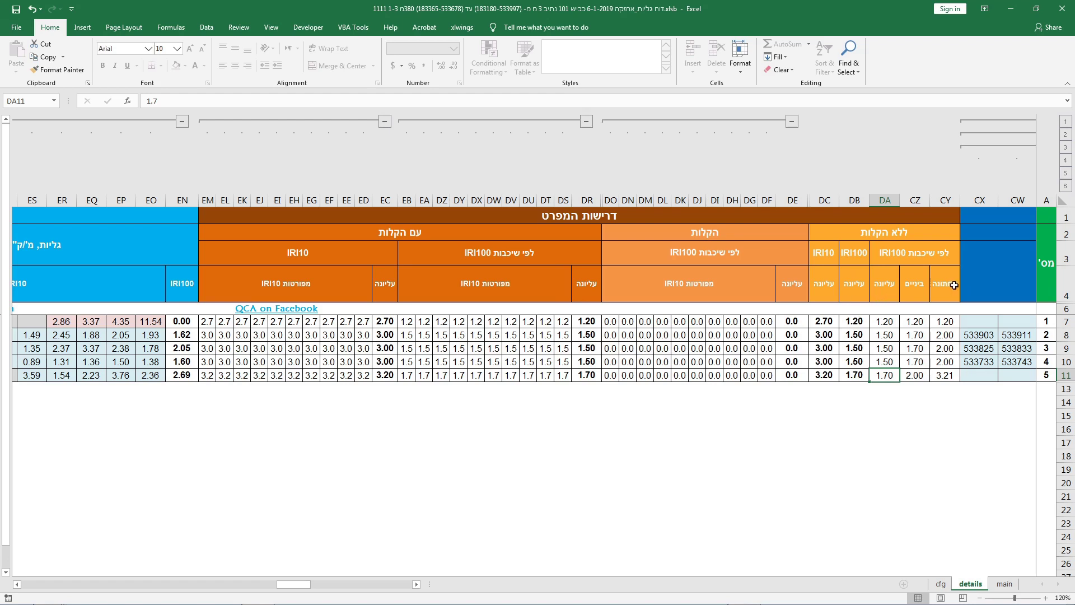
pyautogui.moveTo(941, 294); pyautogui.dragTo(888, 326)
pyautogui.click(947, 374)
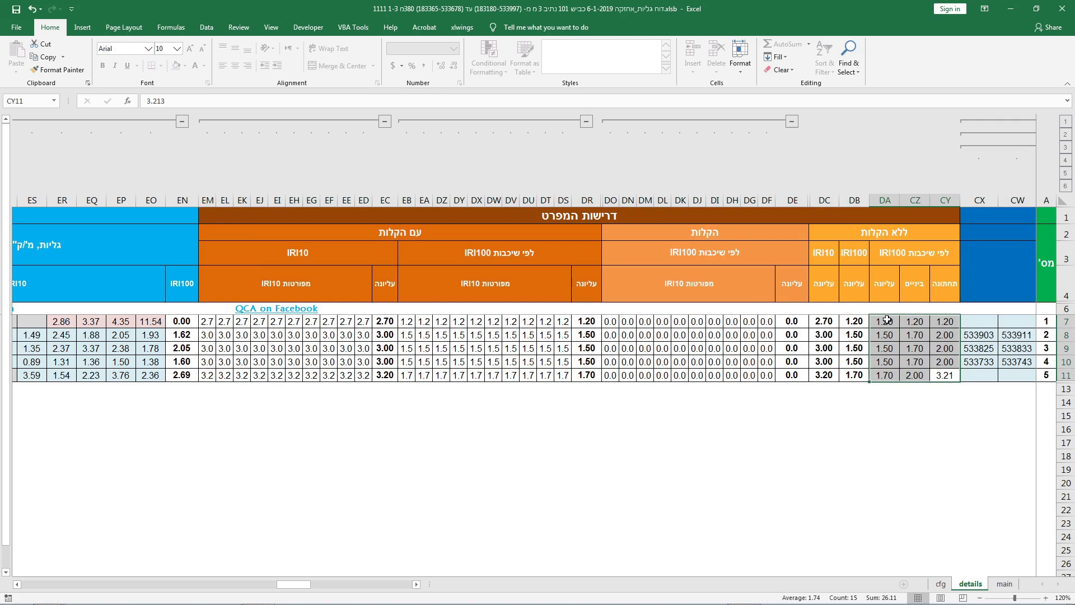
pyautogui.moveTo(887, 320); pyautogui.dragTo(884, 374)
pyautogui.click(857, 319)
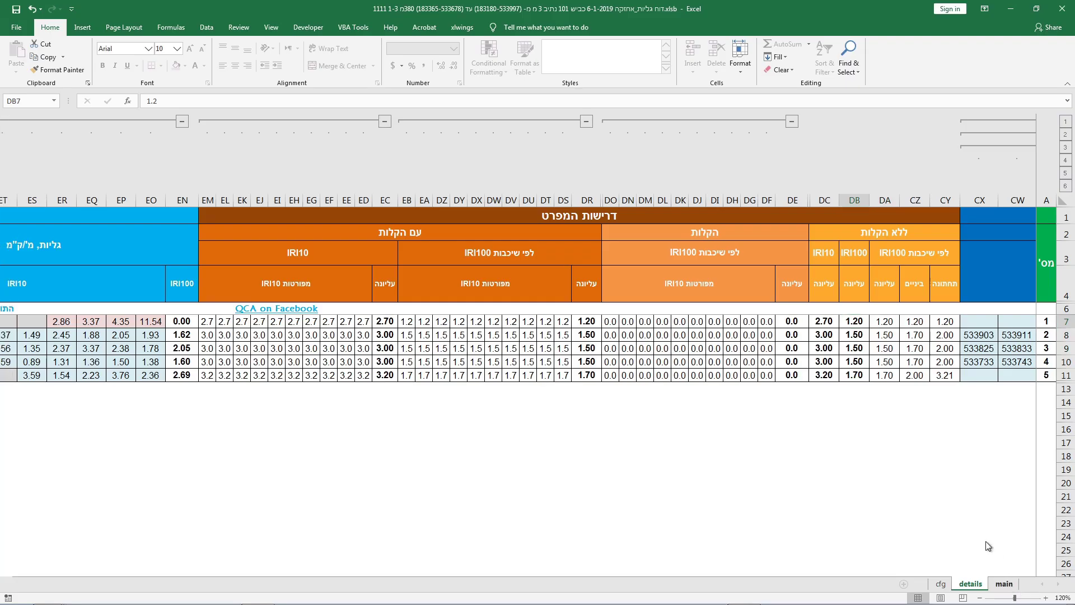
# - On the main sheet, check the number of layers (מס' שכבות) and the tested layer (שכבה הנבדקת)
pyautogui.click(1004, 584)
pyautogui.click(931, 334)
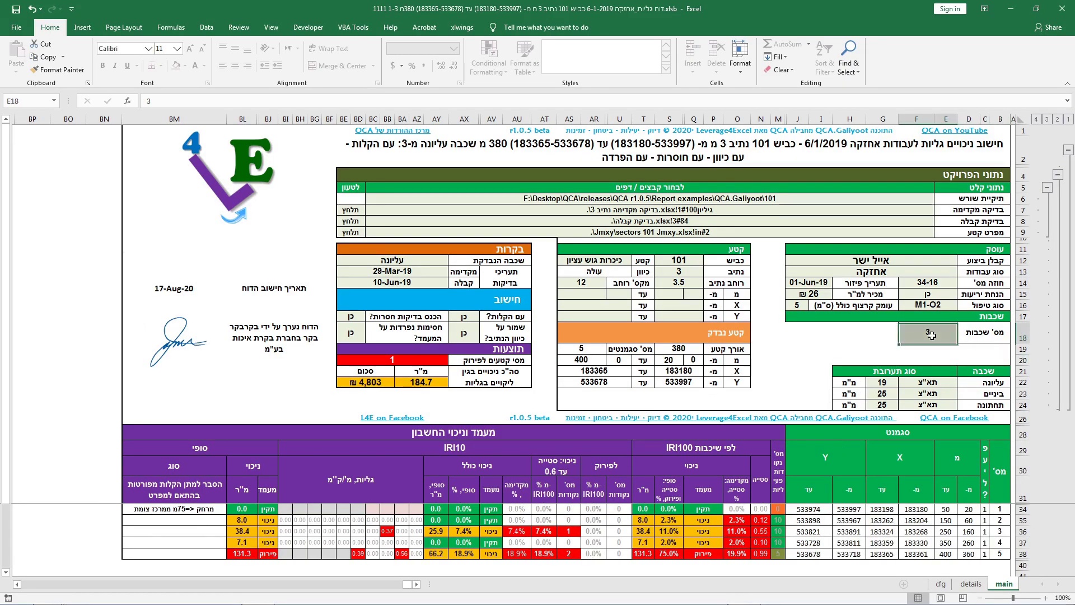
pyautogui.click(384, 261)
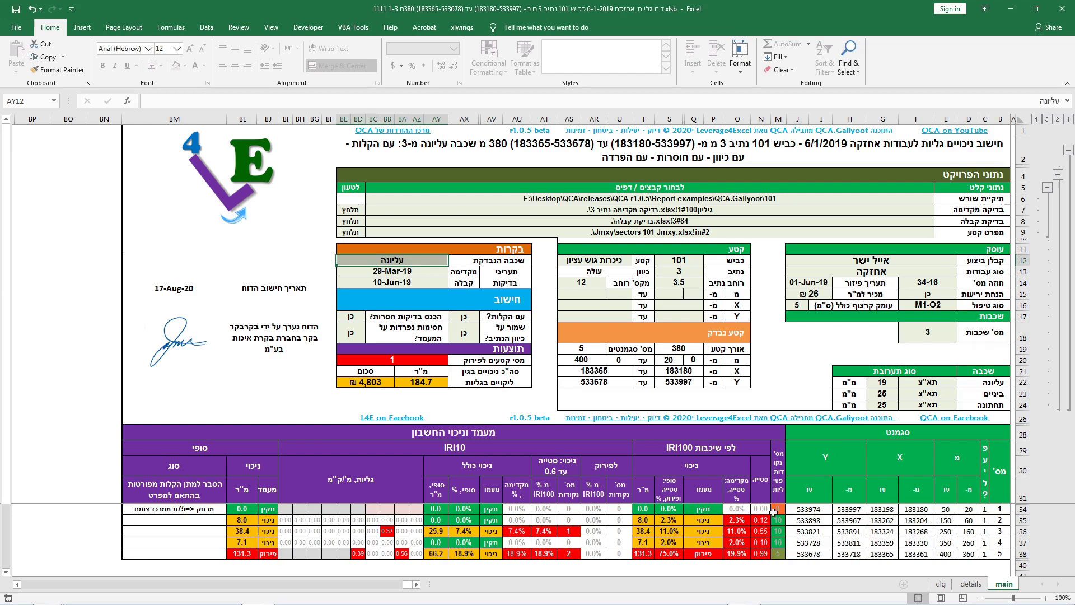
# - On the details sheet, compare the intermediate, bottom and upper layer requirements in columns CY to DA with the IRI100 requirement in column DB
pyautogui.click(960, 585)
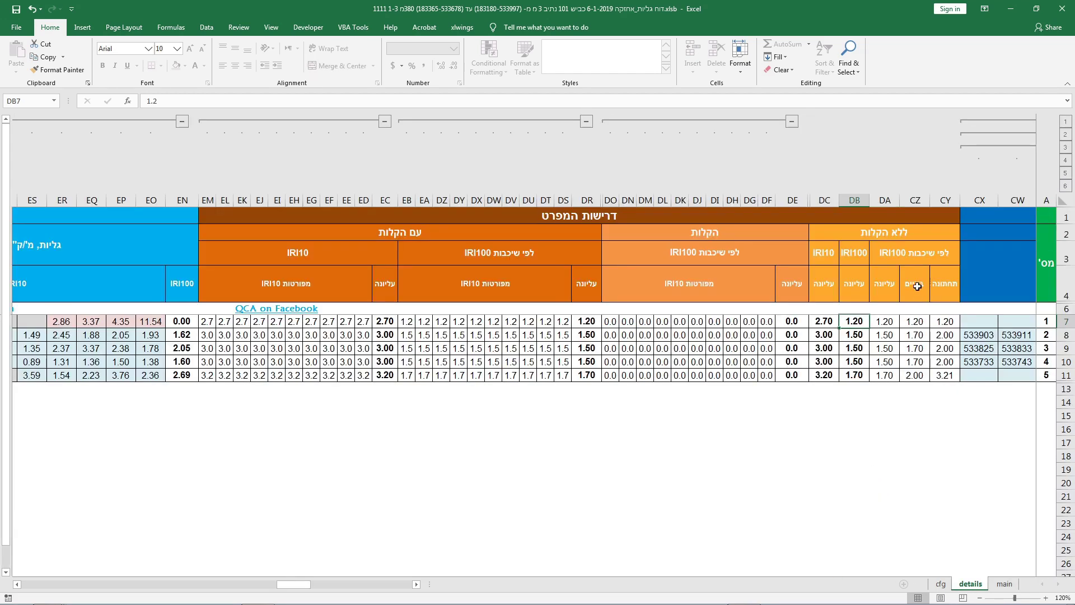
pyautogui.moveTo(918, 320); pyautogui.dragTo(916, 372)
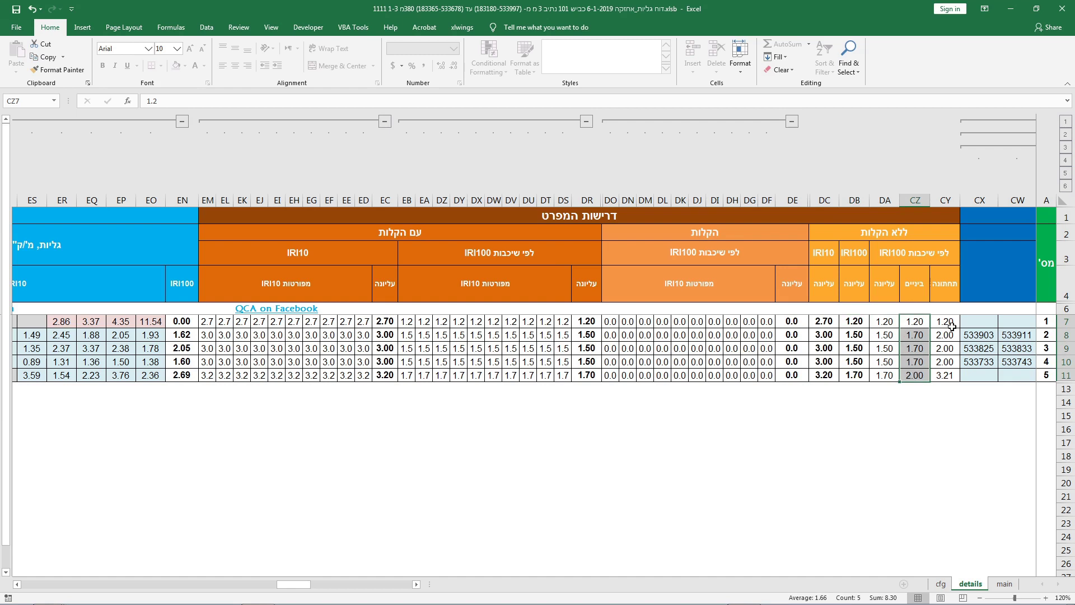
pyautogui.moveTo(943, 321); pyautogui.dragTo(928, 371)
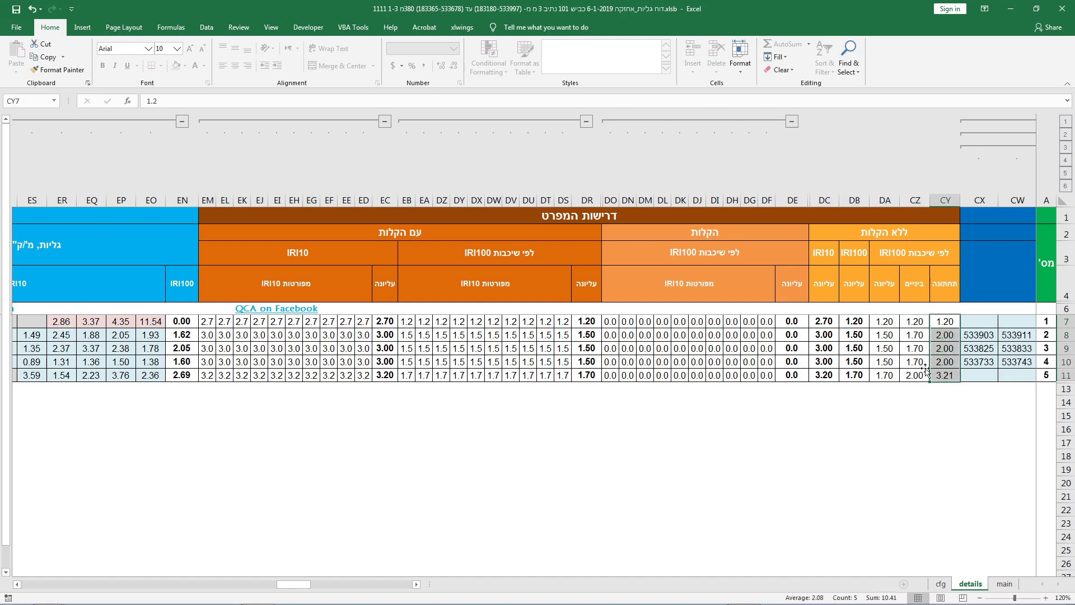
pyautogui.click(851, 320)
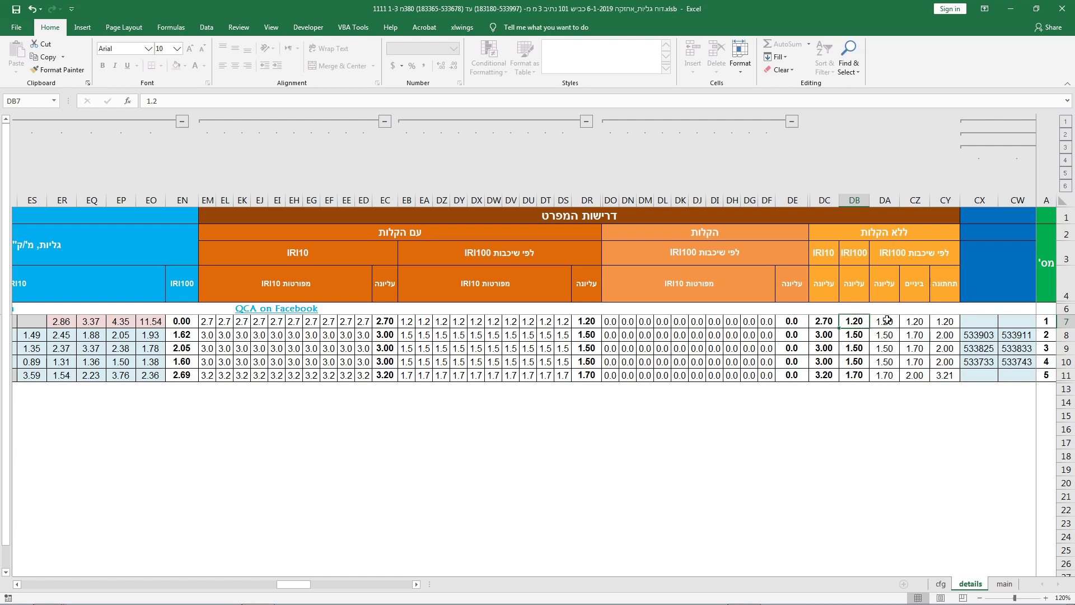
pyautogui.moveTo(891, 321); pyautogui.dragTo(887, 371)
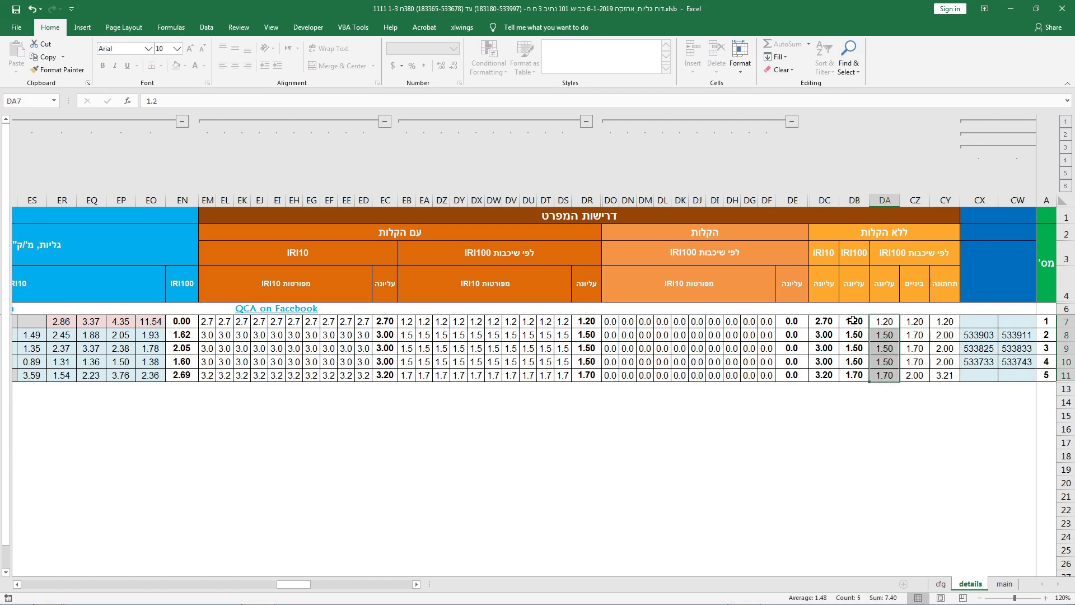
pyautogui.click(853, 320)
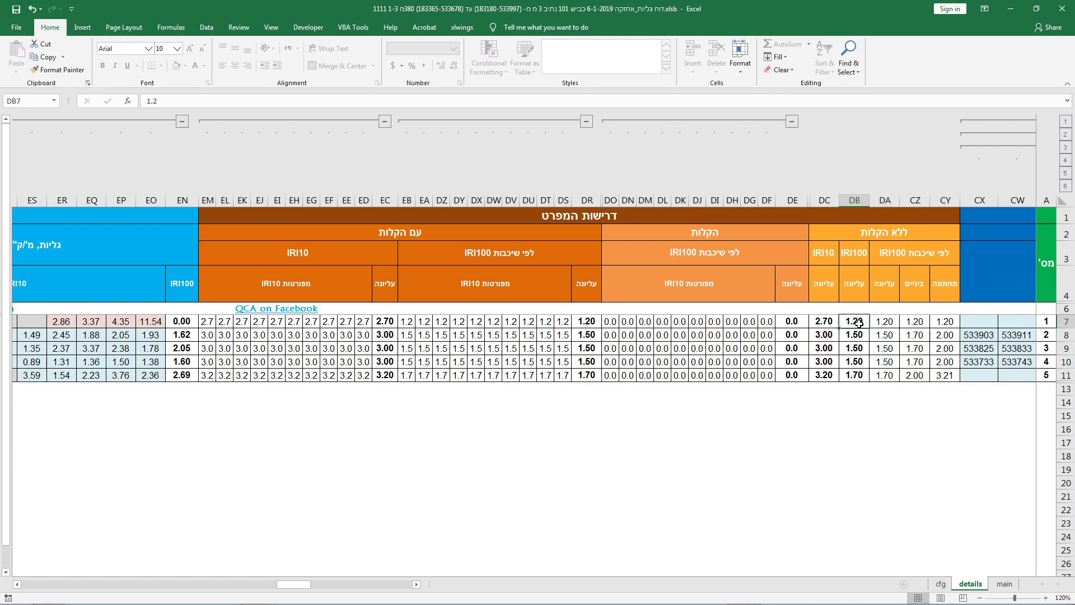
# - Inspect the upper-layer IRI10 requirements without allowances for segments 2 and 5, and the allowances section (הקלות)
pyautogui.click(822, 336)
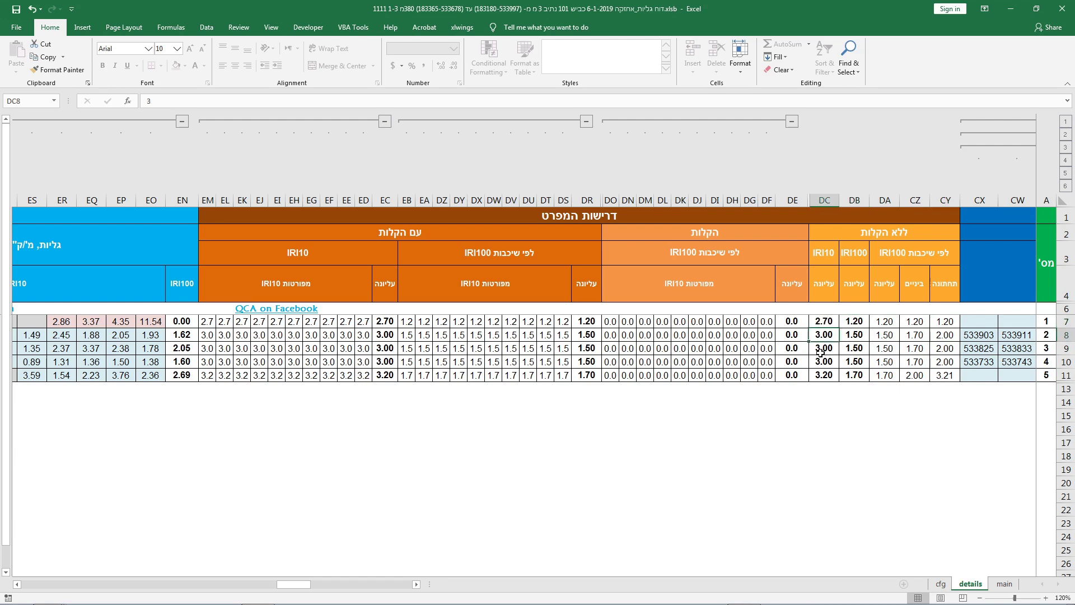
pyautogui.click(821, 376)
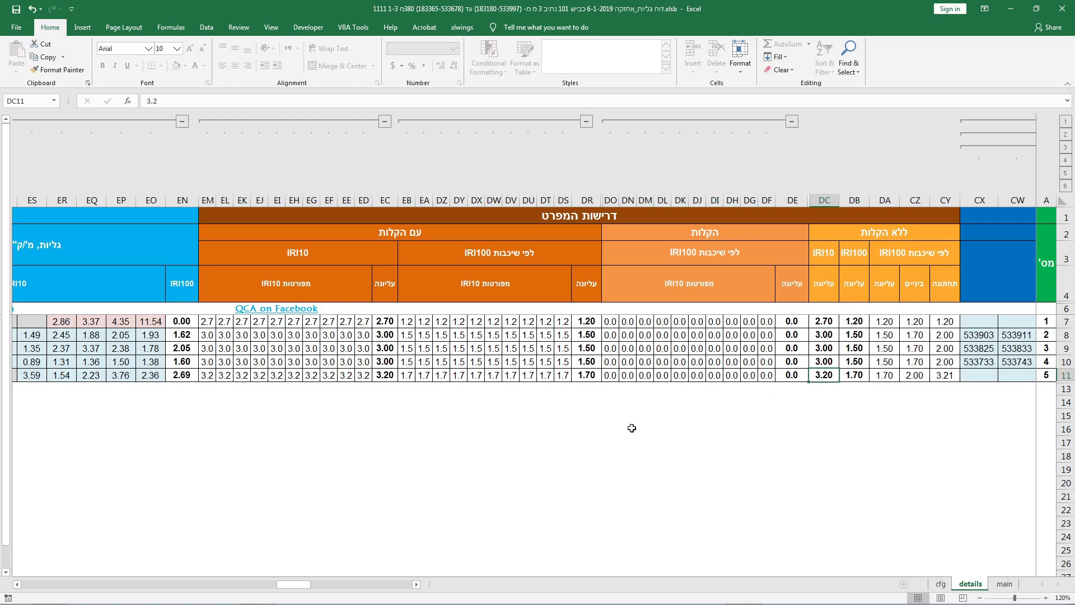
pyautogui.click(754, 345)
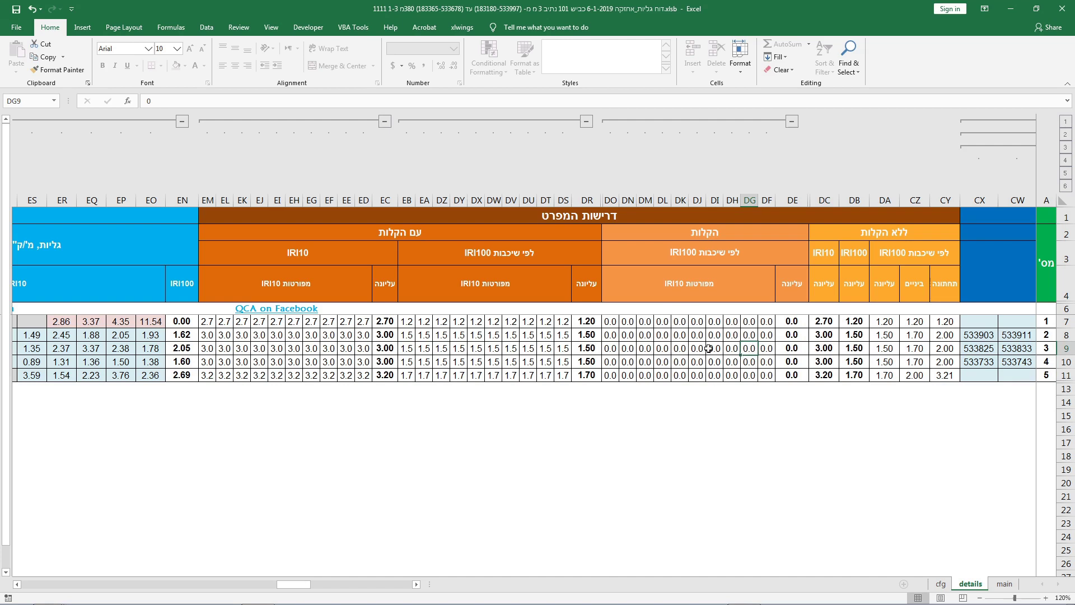
# - Enlarge the details sheet to 130% and examine the IRI100 and IRI10 requirements with allowances (עם הקלות) for segments 2 and 5
pyautogui.scroll(1, 644, 356)
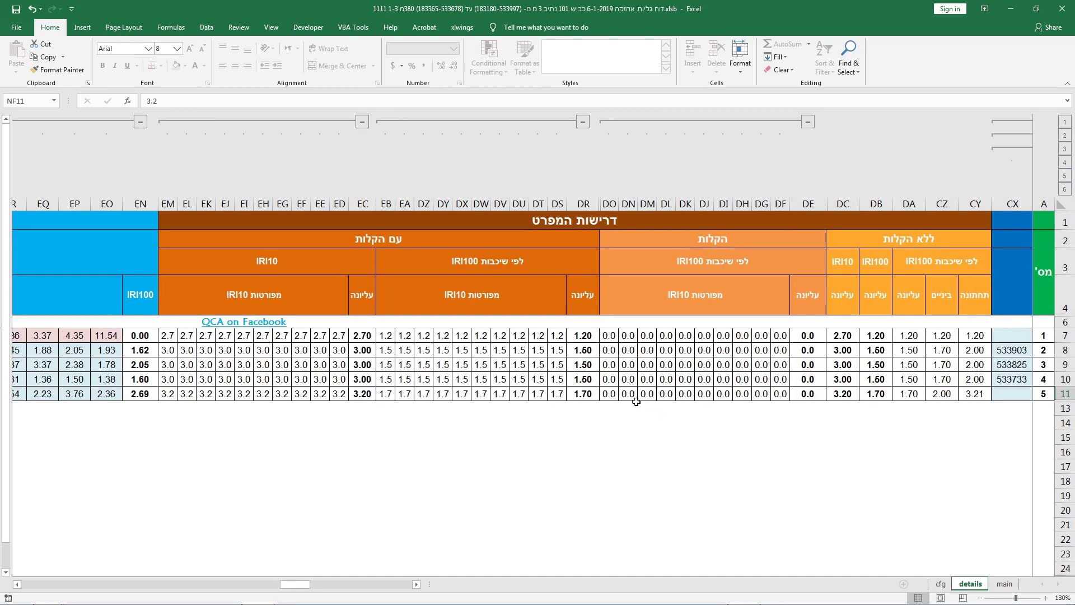
pyautogui.click(587, 350)
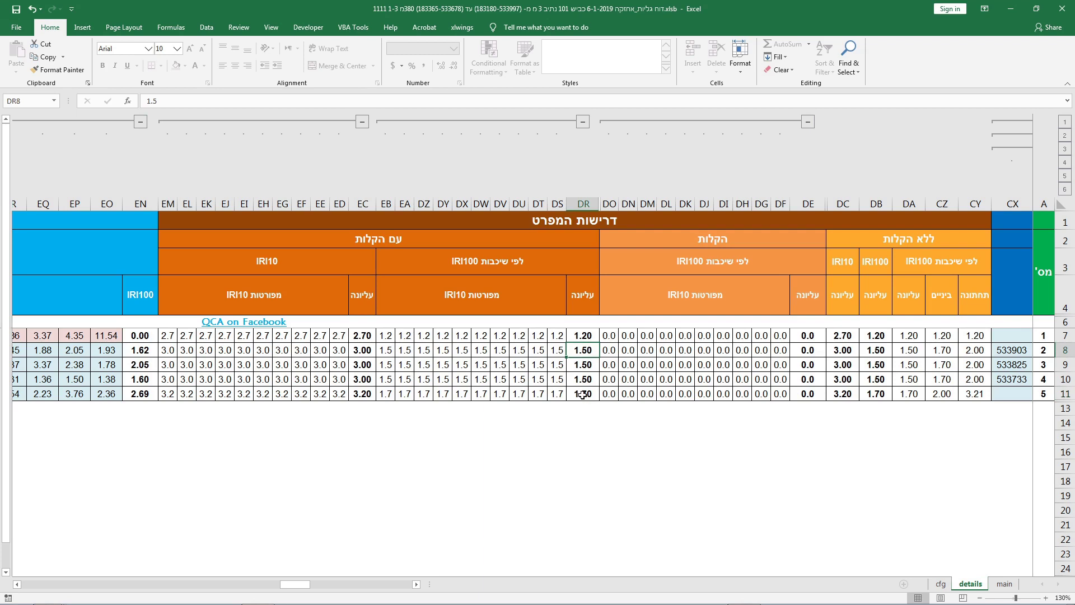
pyautogui.click(582, 395)
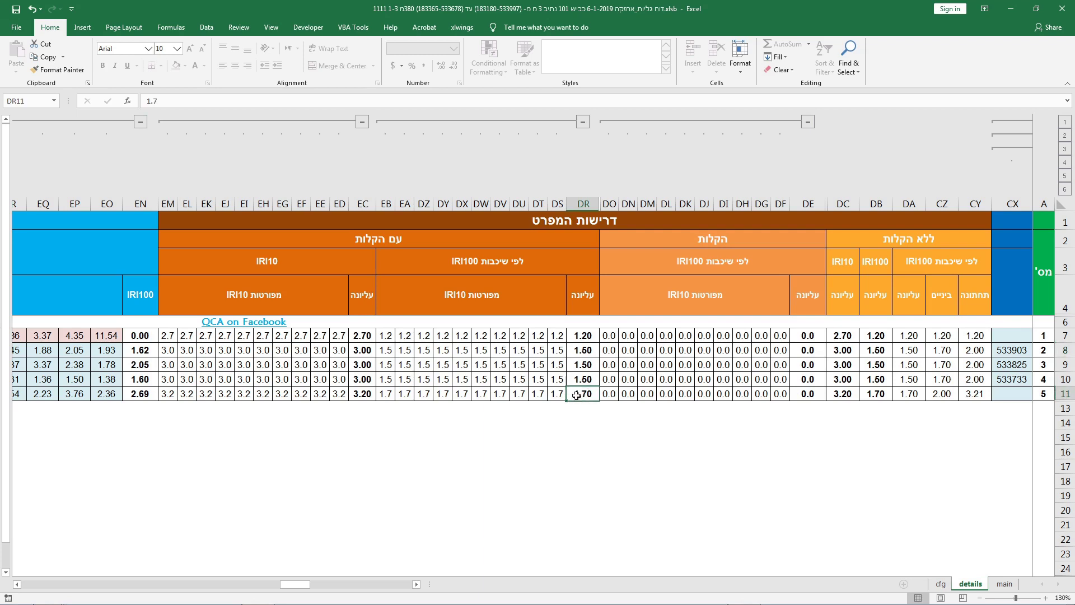
pyautogui.click(339, 351)
pyautogui.click(338, 394)
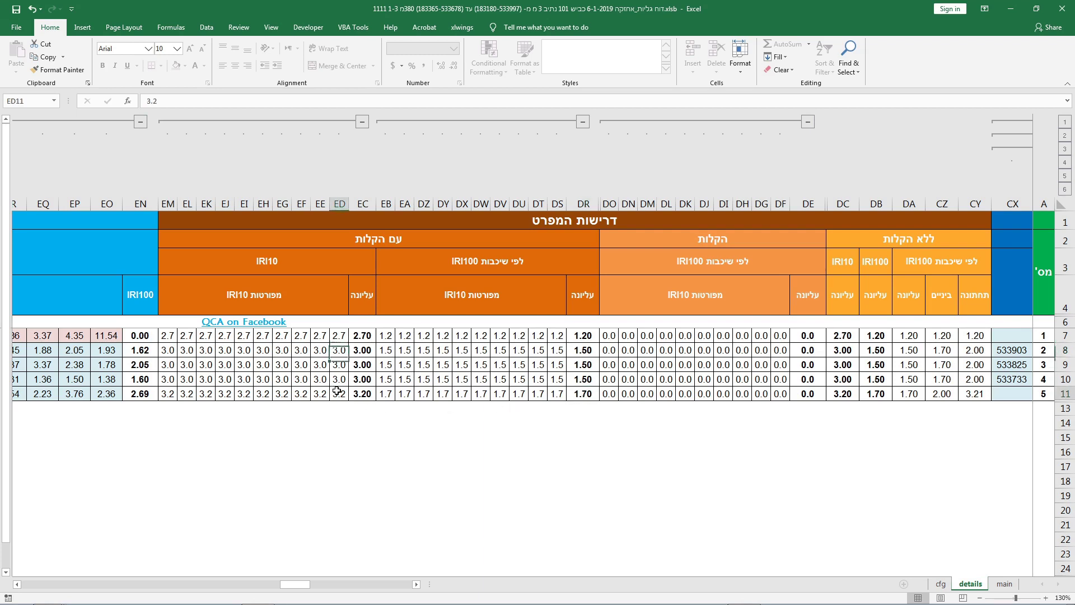
# - Find the IRI100 section of the status and deduction columns and check the requirement values in KX8 and KX11
pyautogui.moveTo(302, 588); pyautogui.dragTo(92, 602)
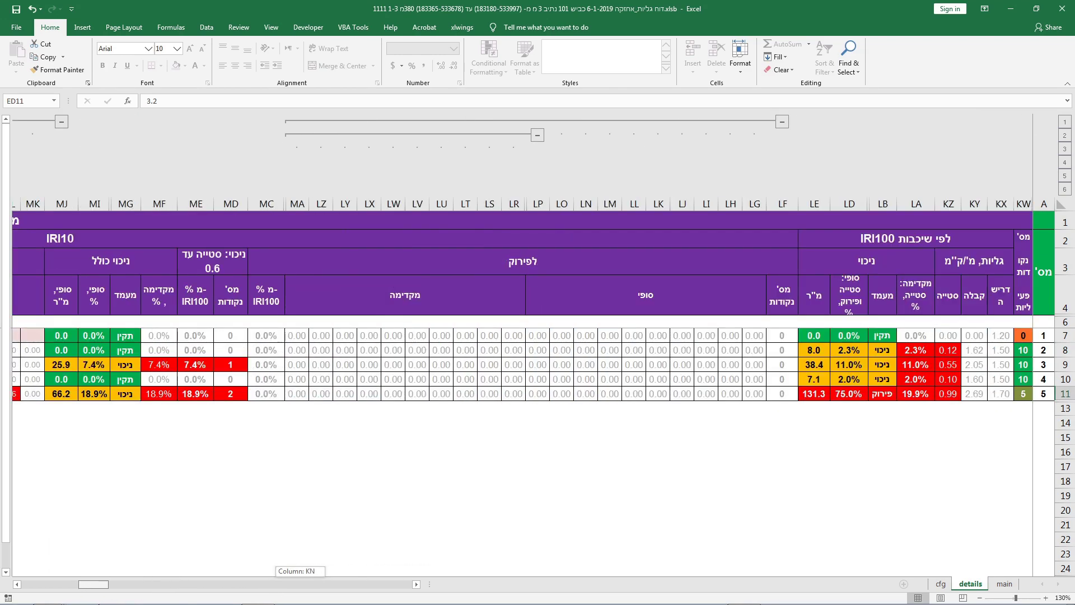
pyautogui.moveTo(92, 602); pyautogui.dragTo(80, 603)
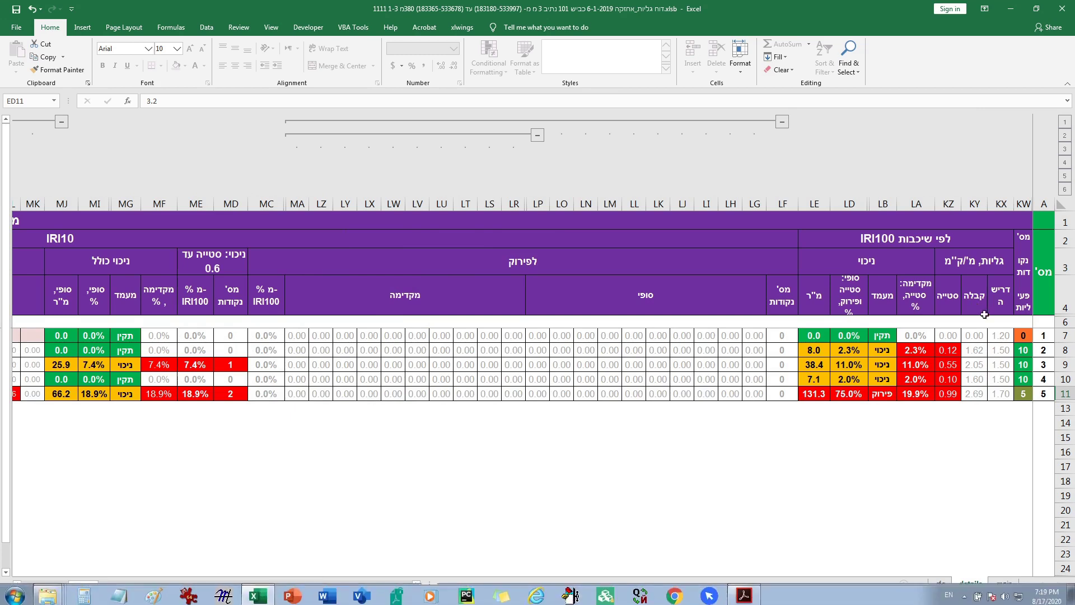
pyautogui.click(1002, 350)
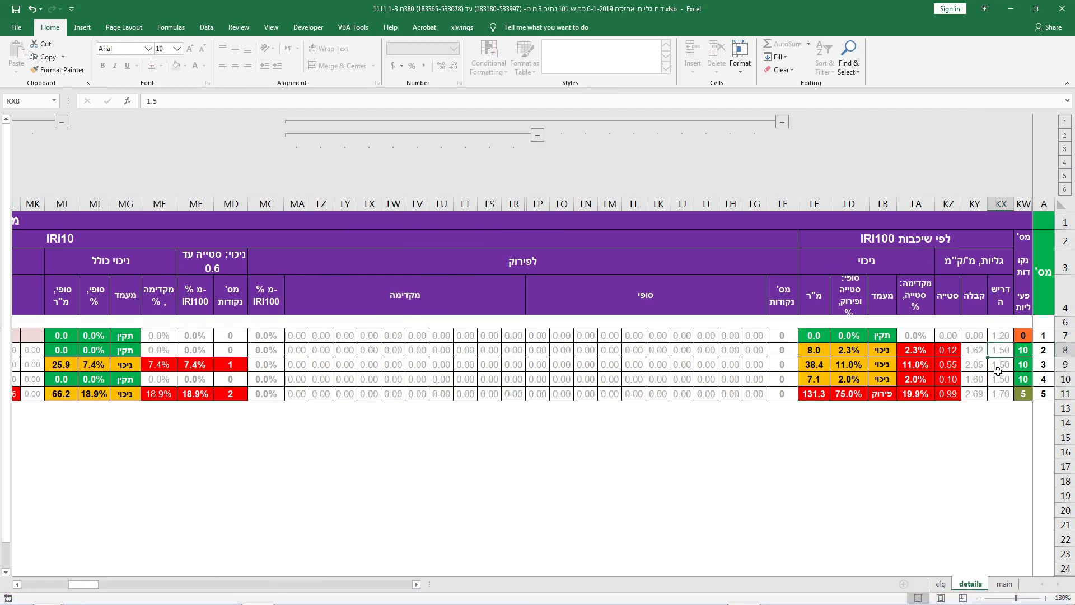
pyautogui.click(999, 395)
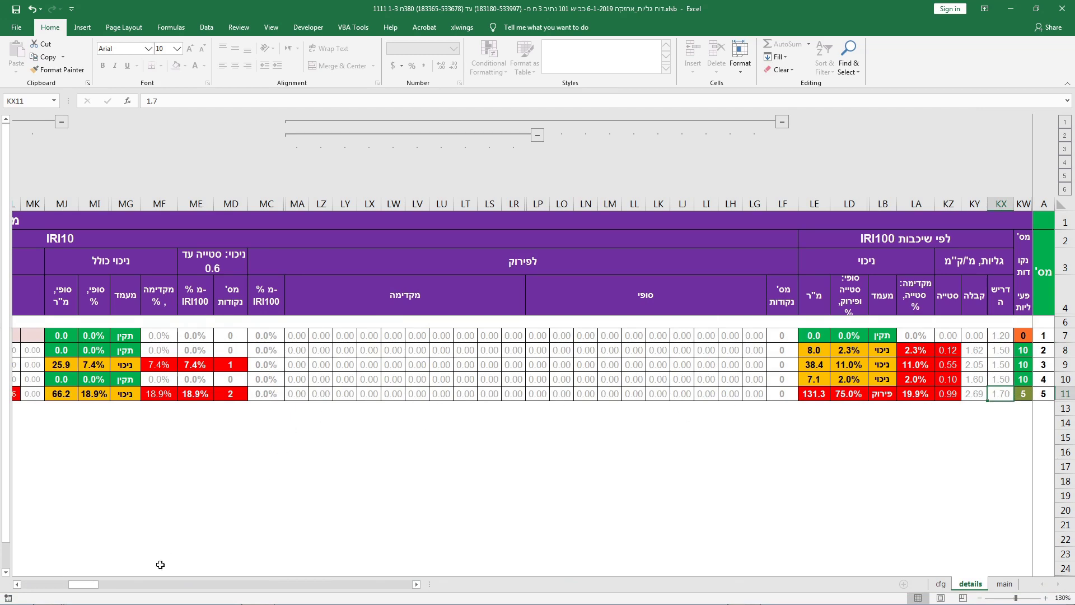
pyautogui.moveTo(87, 584); pyautogui.dragTo(57, 591)
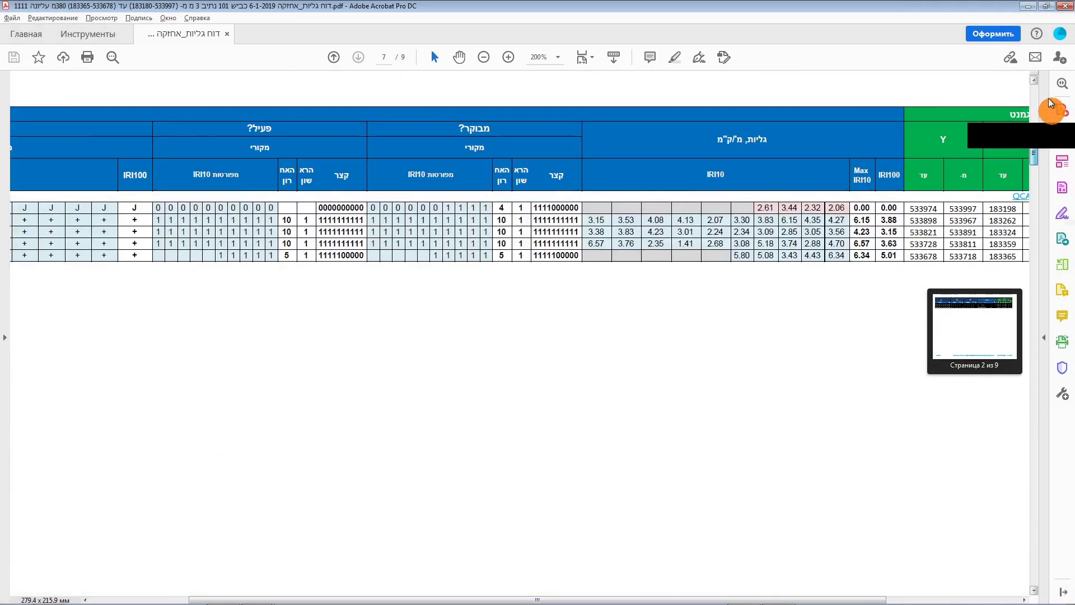
# - In the PDF report in Adobe Acrobat, return to page 1 and examine the segments' status and deduction table
pyautogui.moveTo(1050, 105); pyautogui.dragTo(1042, 79)
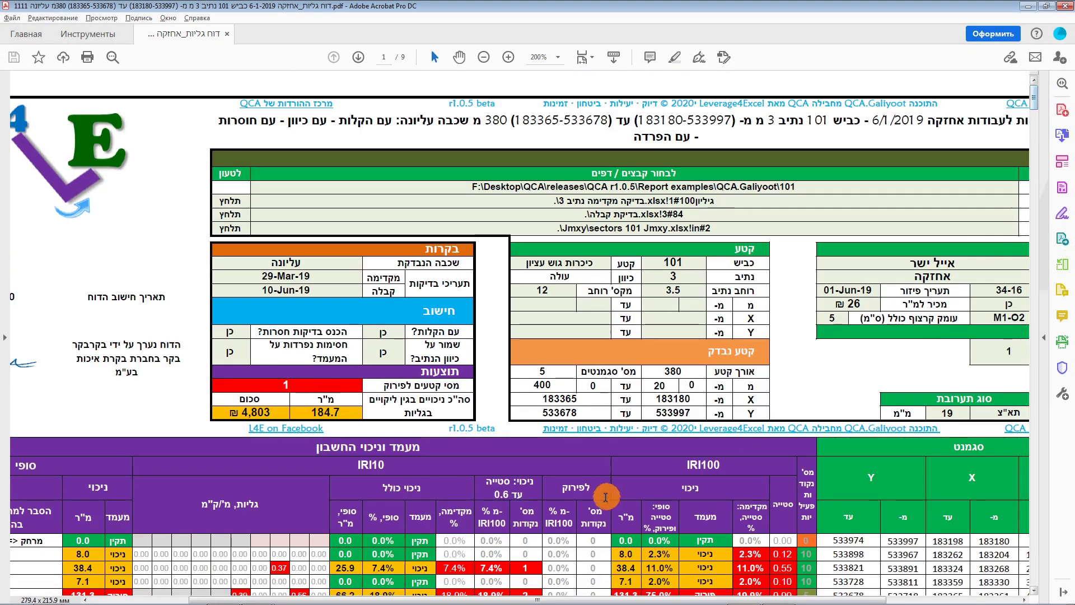
pyautogui.scroll(-1, 574, 500)
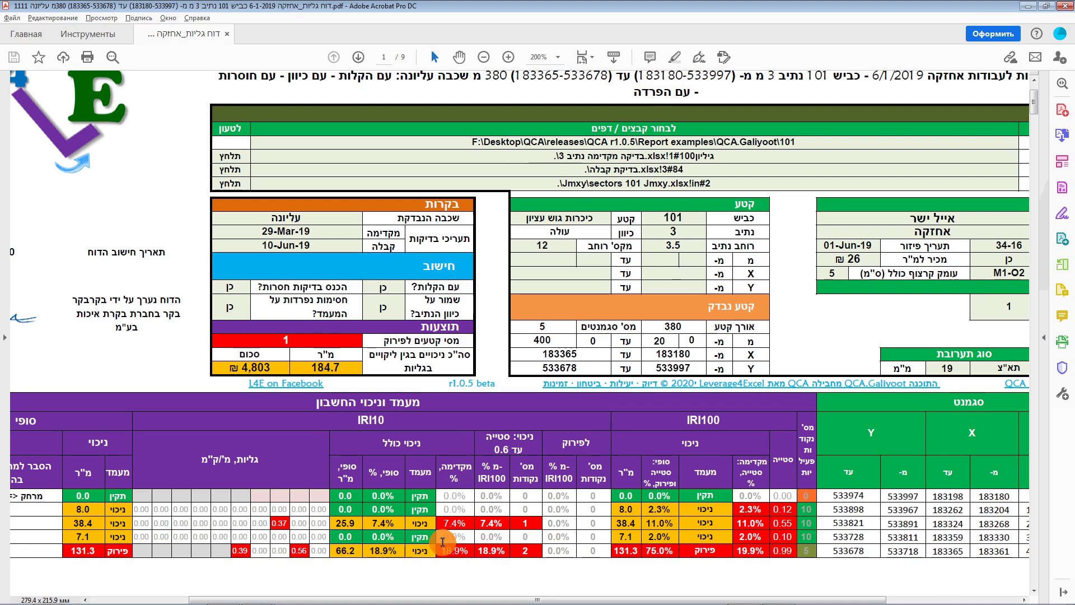
# - Examine segment 3's IRI10 deviation and the final status and deduction columns on page 1 of the PDF report
pyautogui.doubleClick(284, 522)
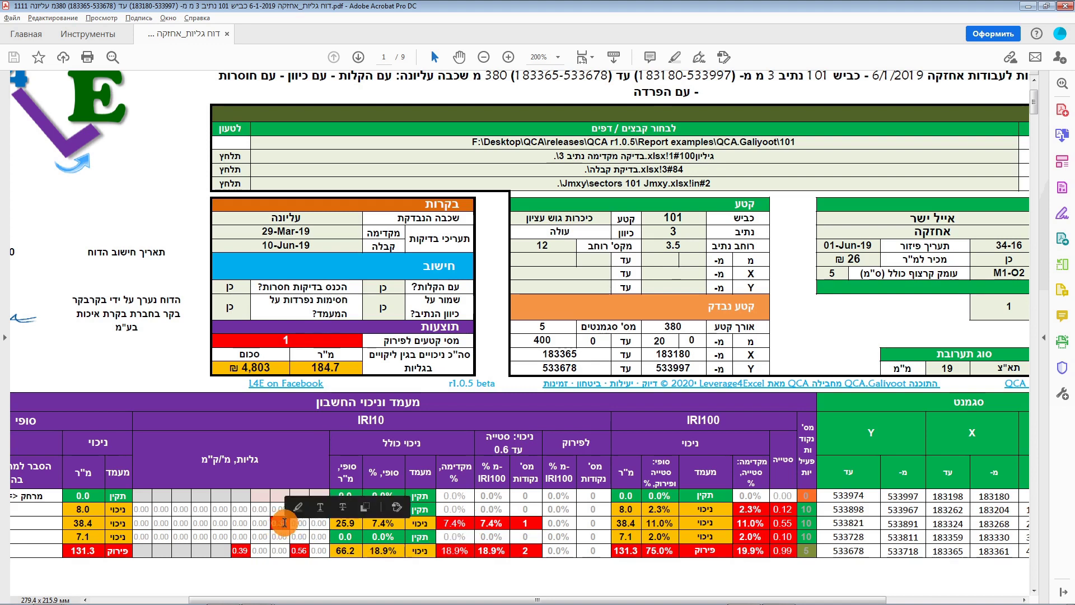
pyautogui.click(284, 523)
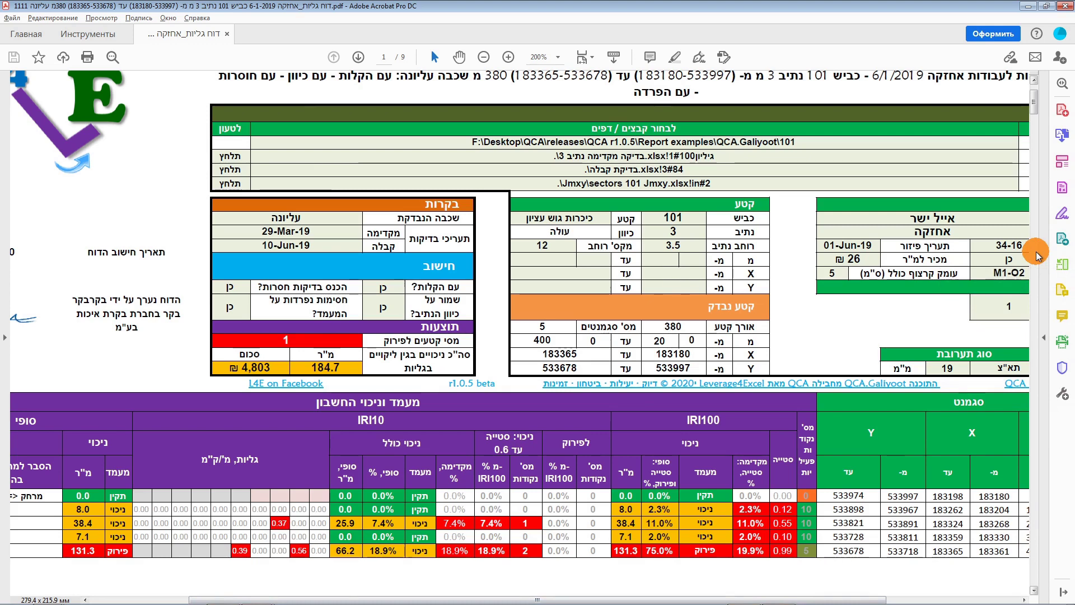
pyautogui.hscroll(-3, 1036, 255)
pyautogui.scroll(2, 1036, 254)
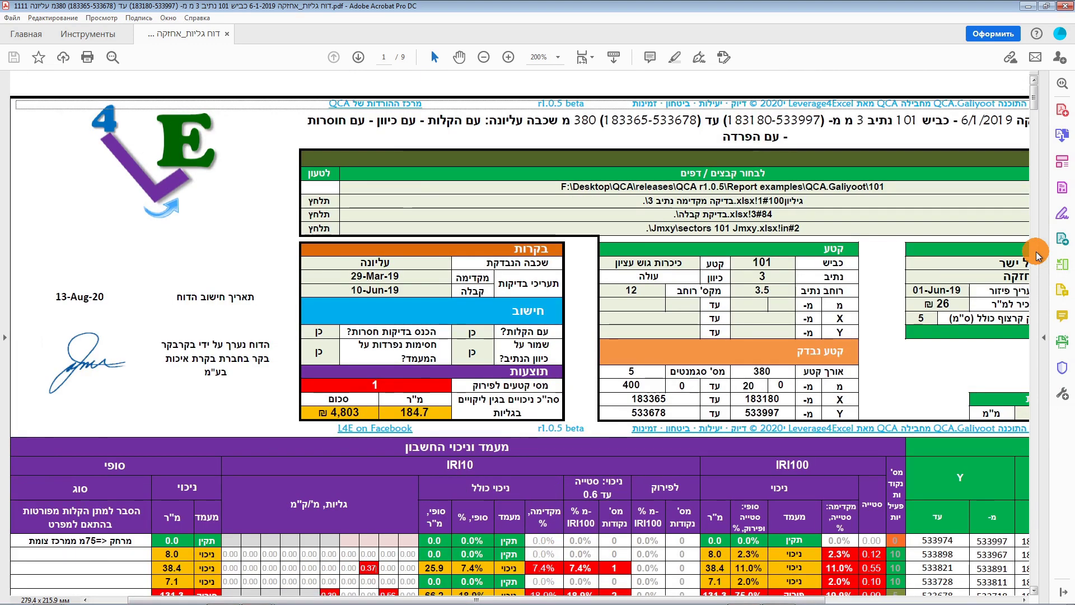
pyautogui.scroll(-2, 1036, 255)
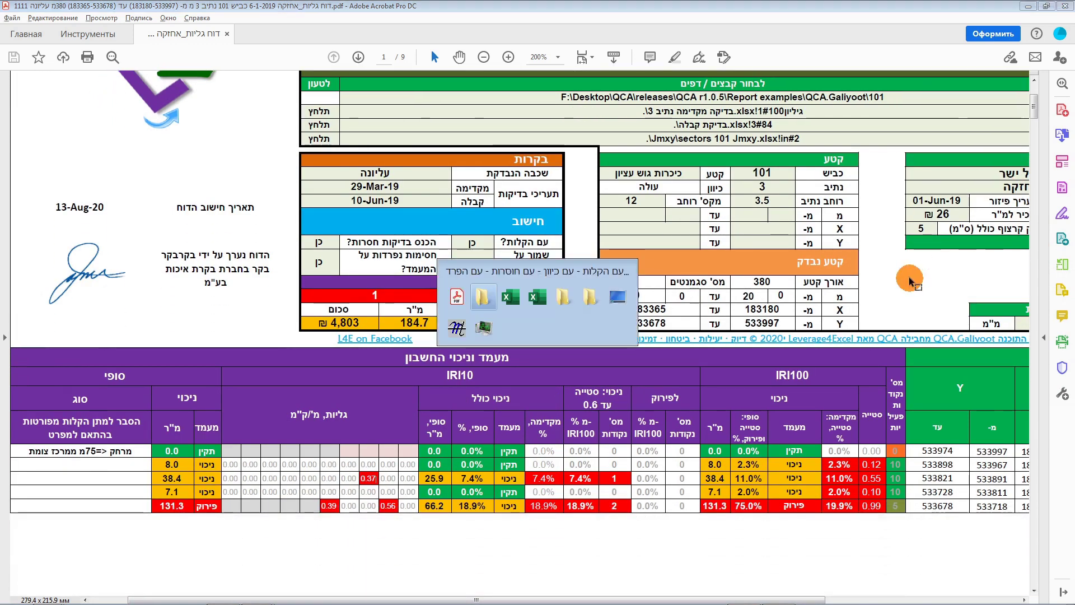
# - Switch to the Excel workbook and check segment 3's IRI10 deviation, acceptance and requirement values in MM9, MW9 and NG9 of the details sheet
pyautogui.hotkey('alt', 'F4')
pyautogui.doubleClick(386, 202)
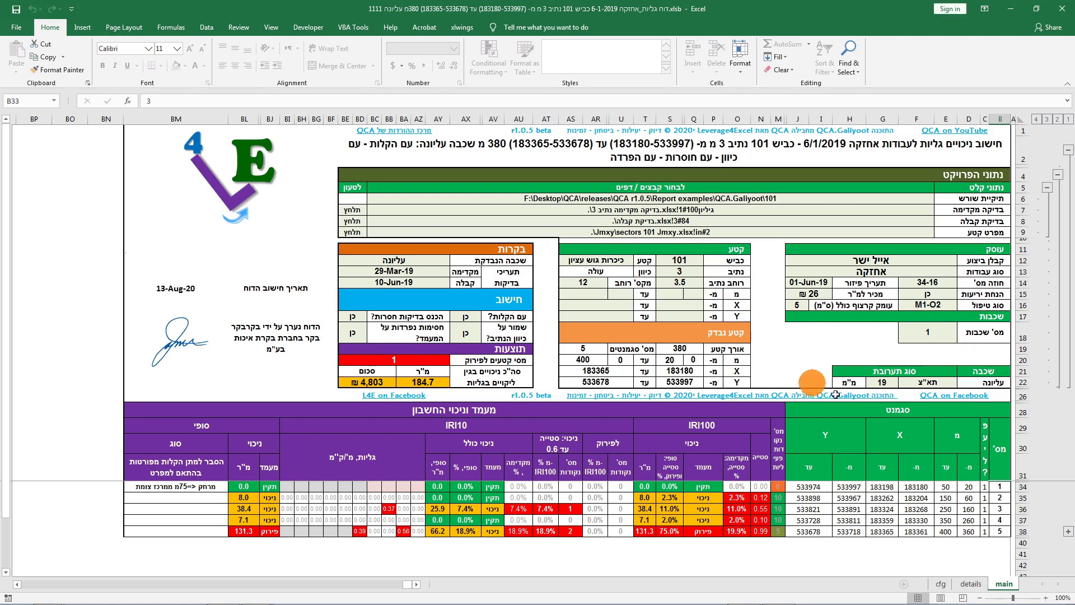
pyautogui.click(971, 584)
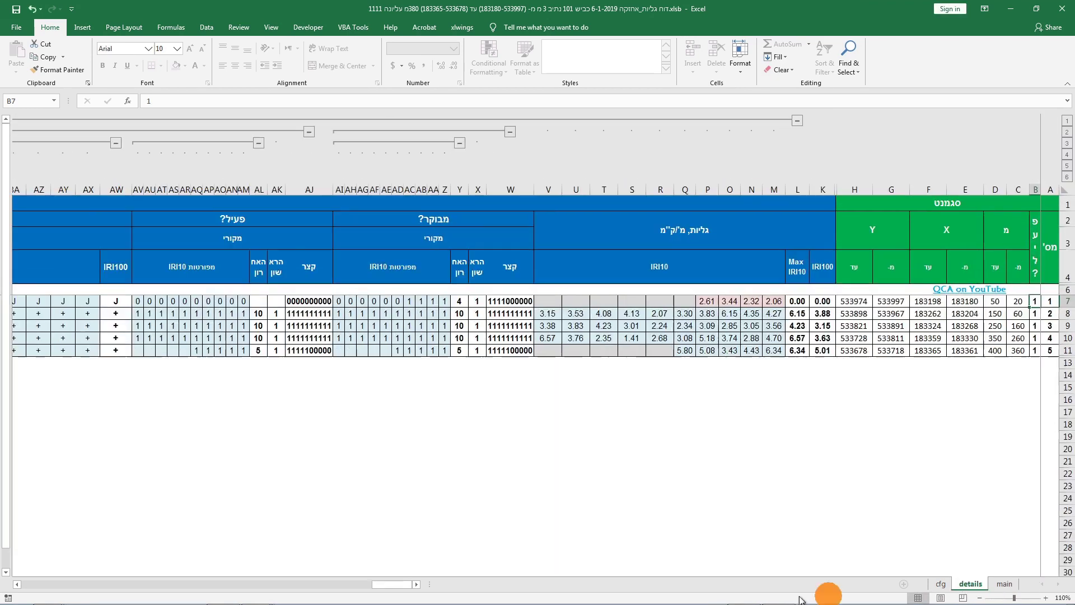
pyautogui.moveTo(403, 584); pyautogui.dragTo(51, 596)
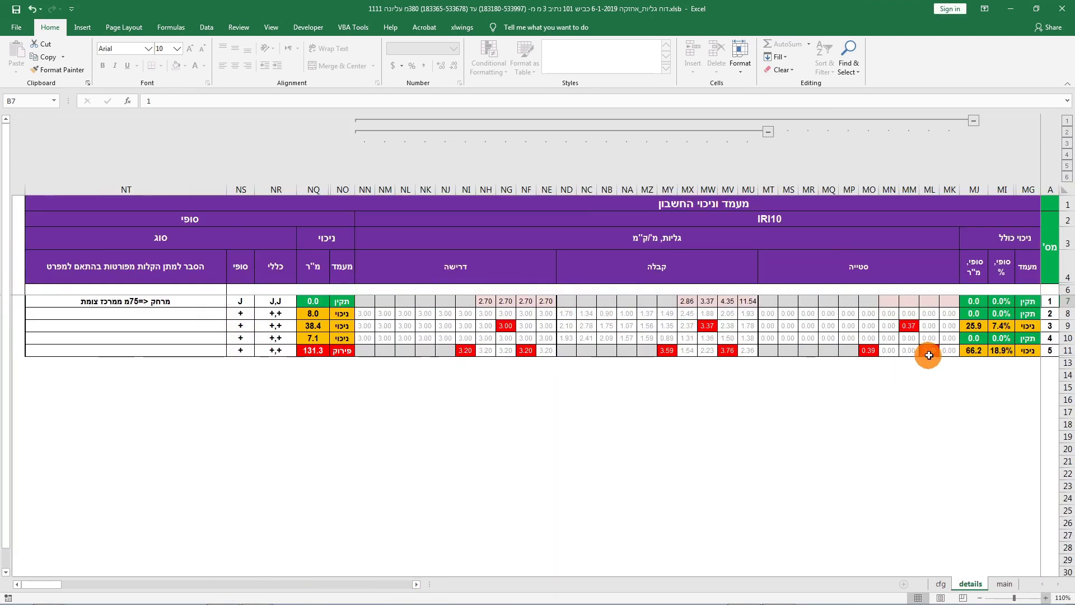
pyautogui.click(906, 327)
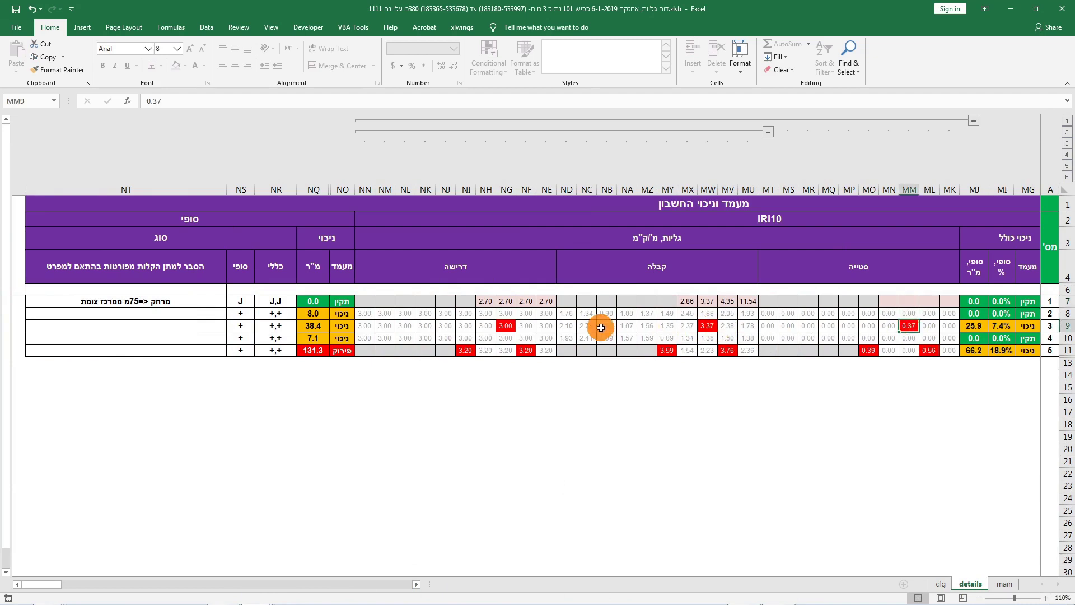
pyautogui.click(706, 325)
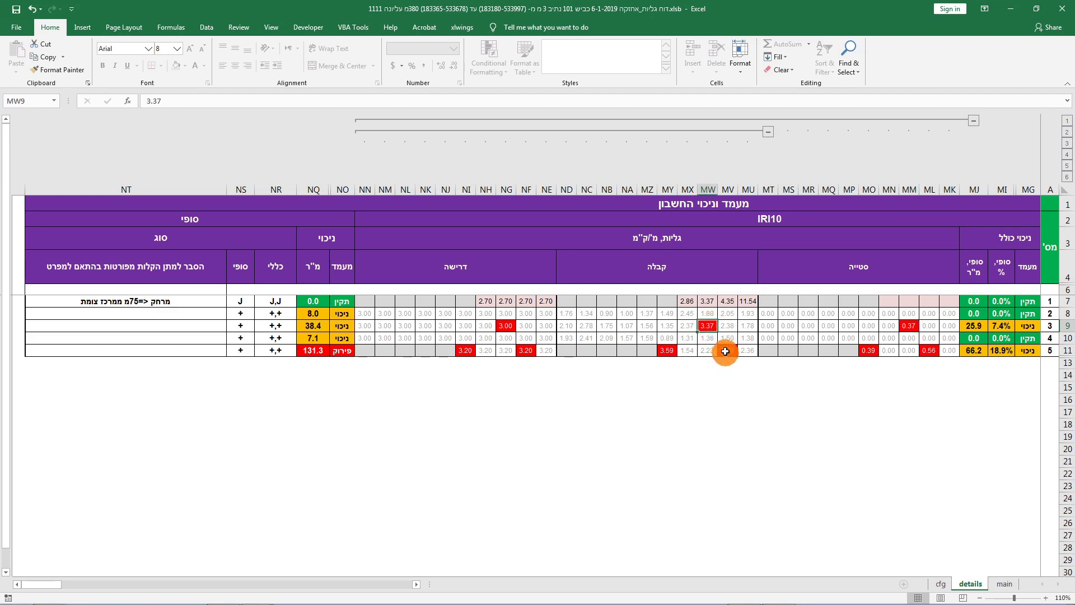
pyautogui.click(486, 326)
pyautogui.click(505, 325)
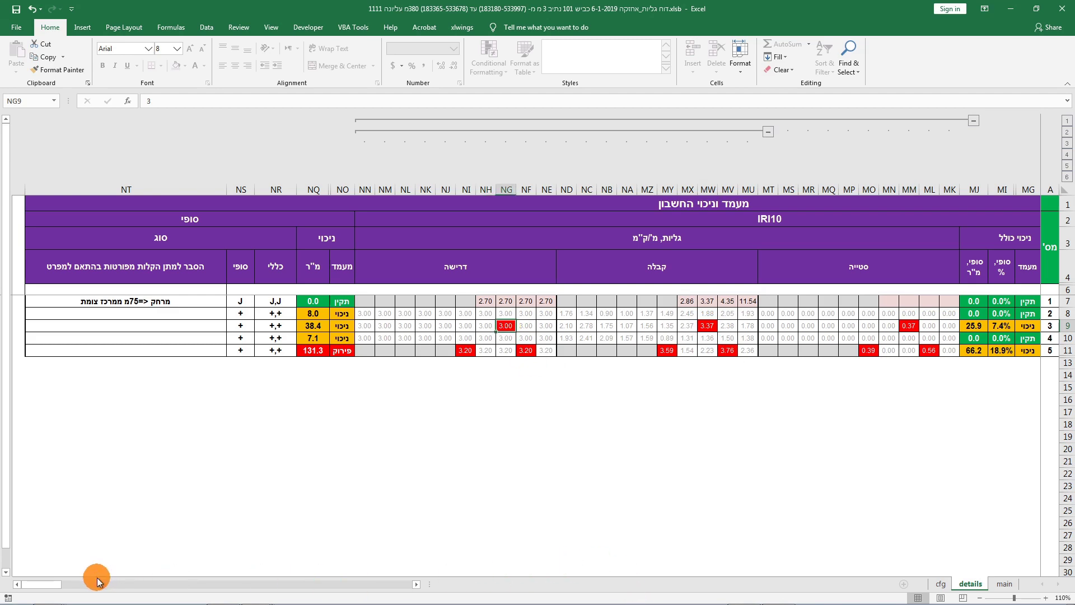
# - Review the IRI10 and IRI100 deduction columns on the details sheet and the removal and deduction thresholds (ניכוי) on the cfg sheet
pyautogui.moveTo(53, 583); pyautogui.dragTo(107, 587)
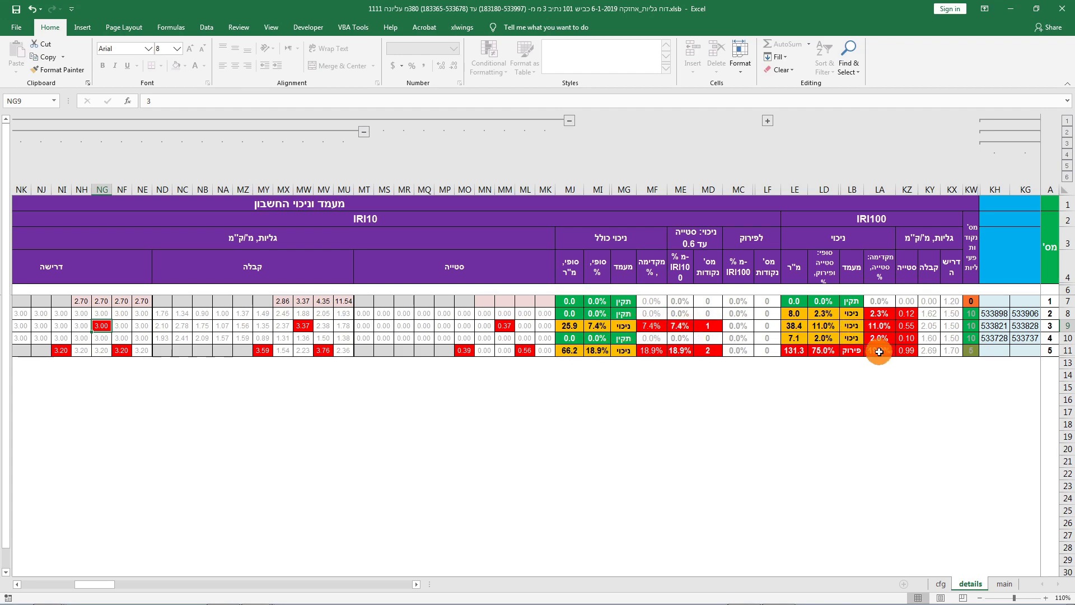
pyautogui.hotkey('ctrl', 'pagedown')
pyautogui.scroll(-10, 903, 421)
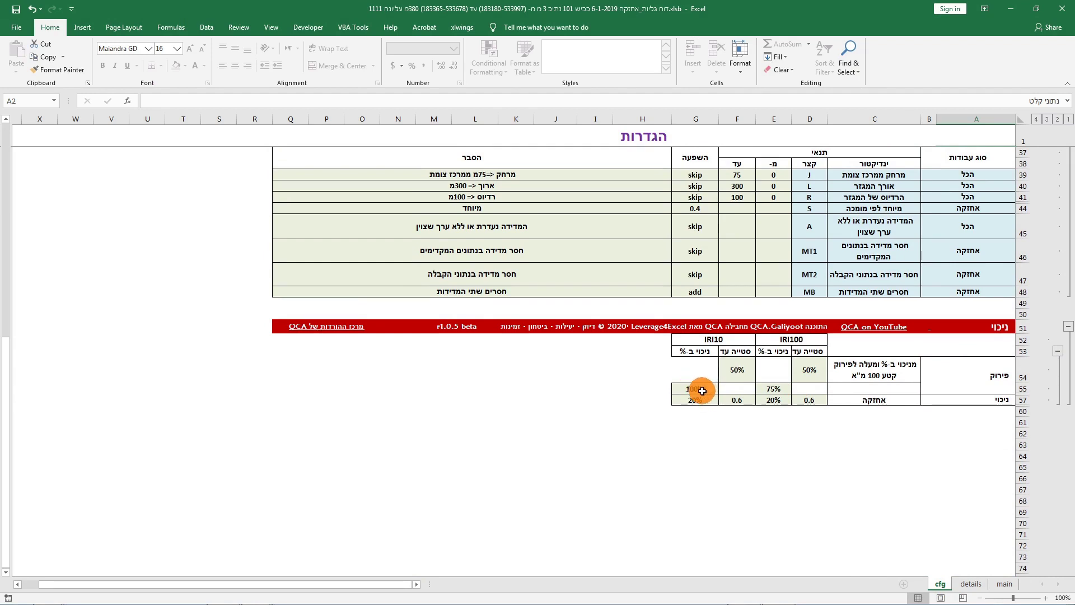
# - Switch to the PDF report in Adobe Acrobat and examine how the IRI10 deductions of segments 3 and 5 are derived
pyautogui.hotkey('alt', 'Tab')
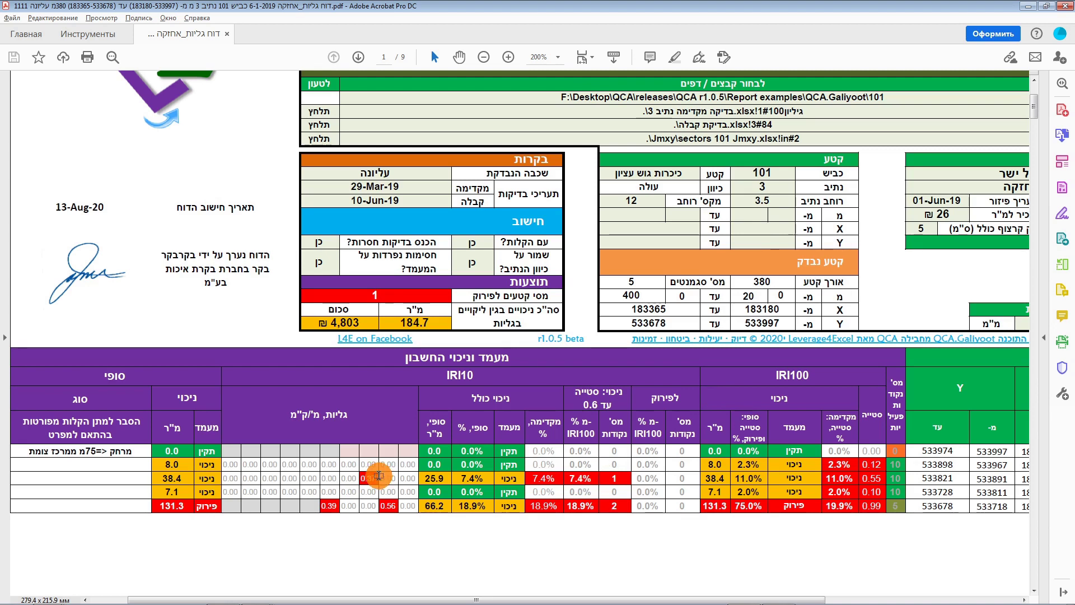
pyautogui.press('alt')
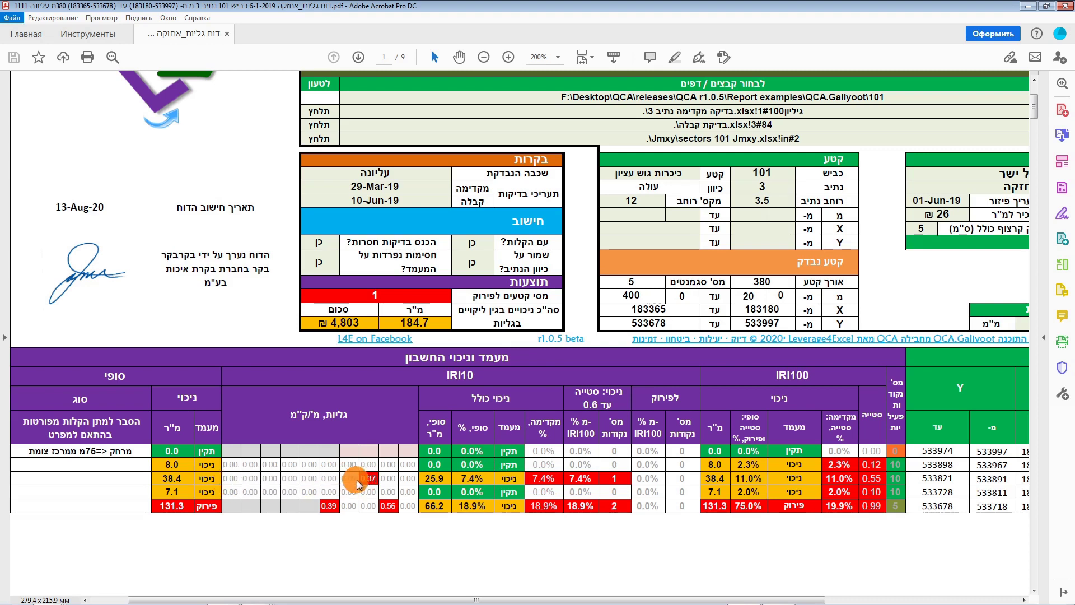
pyautogui.click(580, 482)
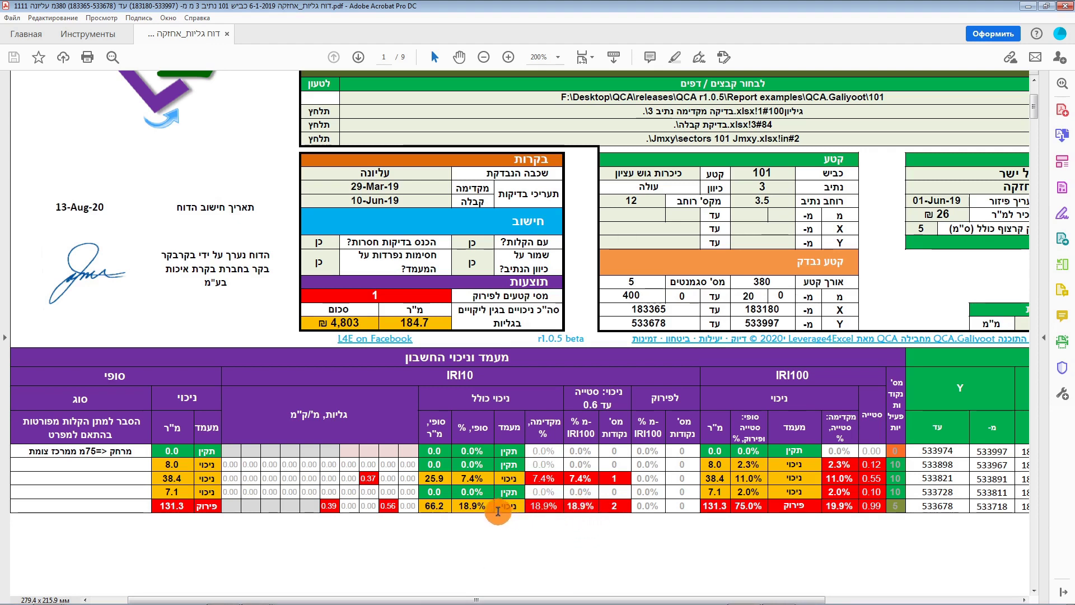
pyautogui.moveTo(524, 512); pyautogui.dragTo(481, 512)
pyautogui.click(482, 515)
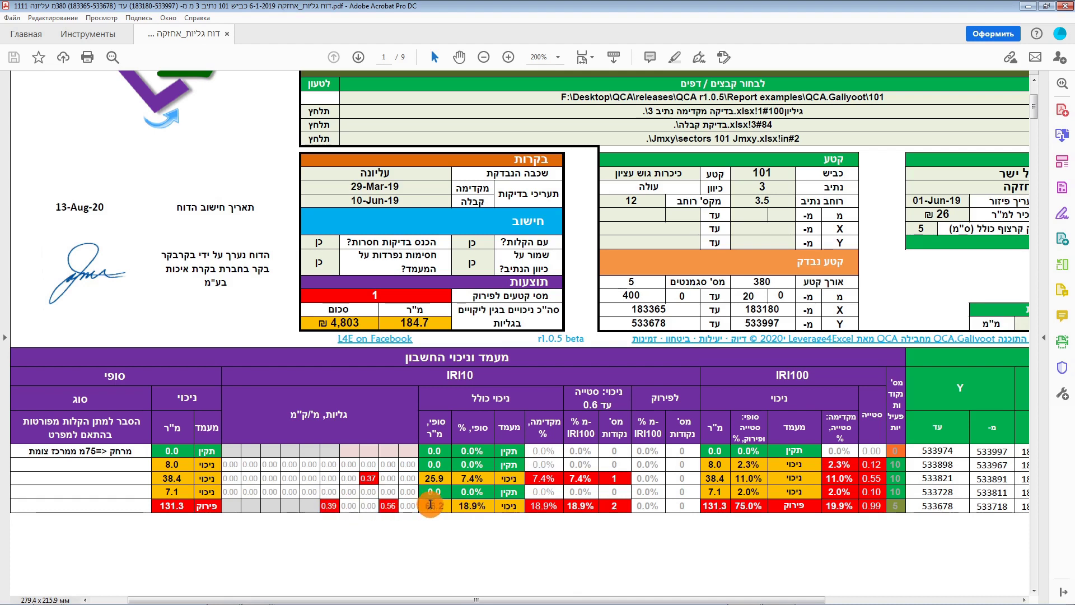
pyautogui.moveTo(432, 509); pyautogui.dragTo(467, 512)
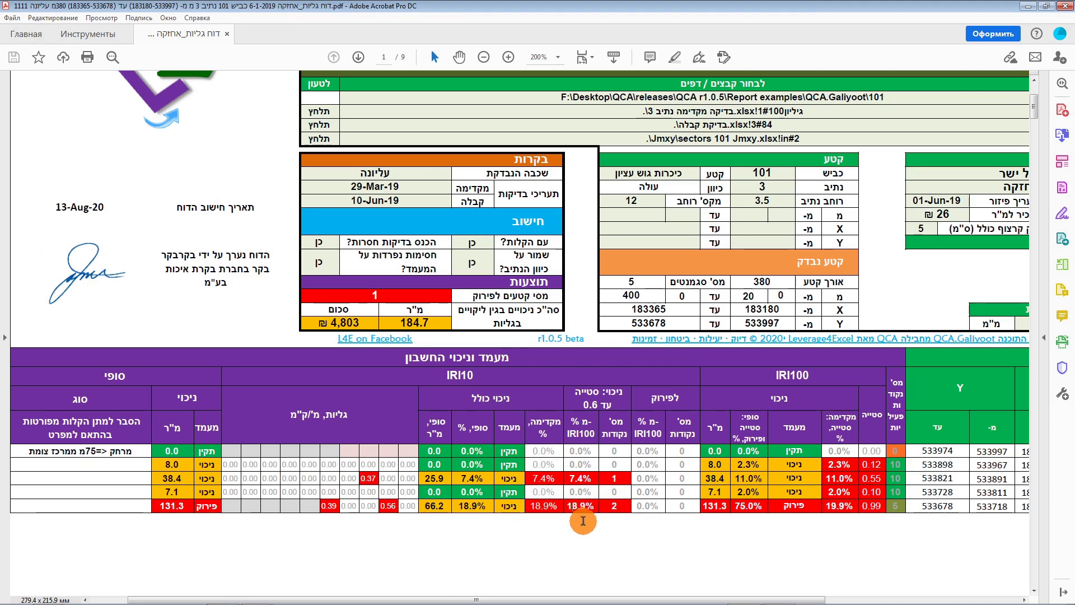
pyautogui.press('F6')
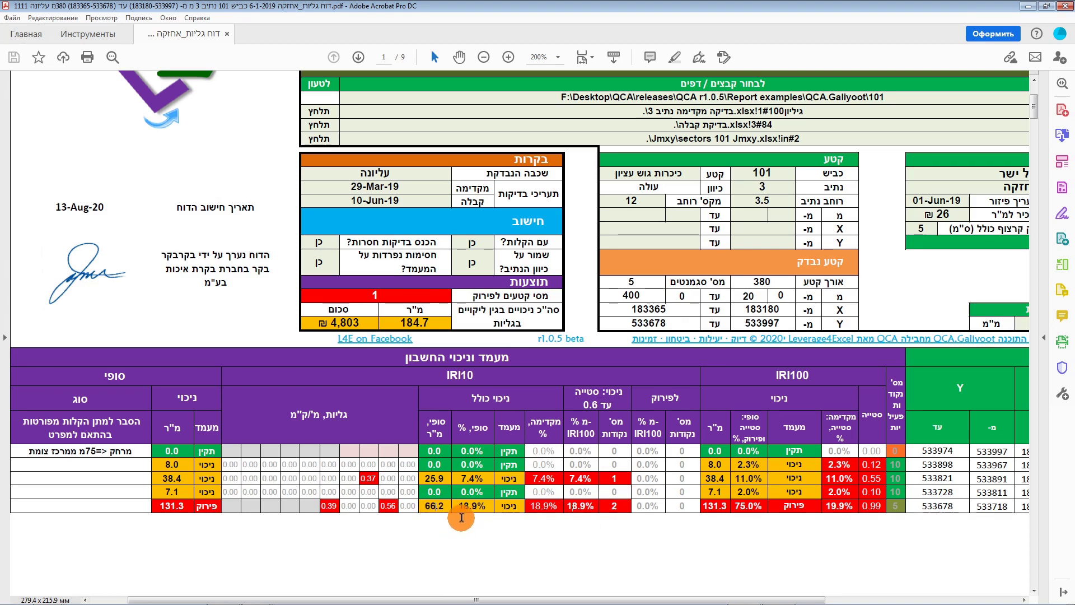
pyautogui.click(451, 518)
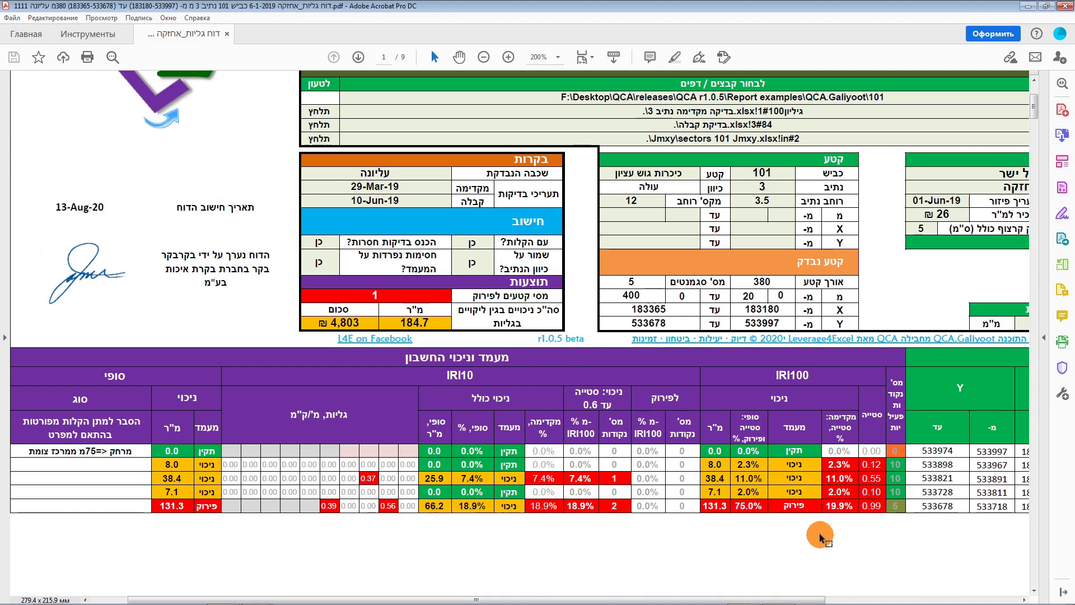
# - Switch to Excel and, on the details sheet, check segment 2's IRI100 value in K8 and the specification requirements (דרישות המפרט)
pyautogui.hotkey('alt', 'Tab')
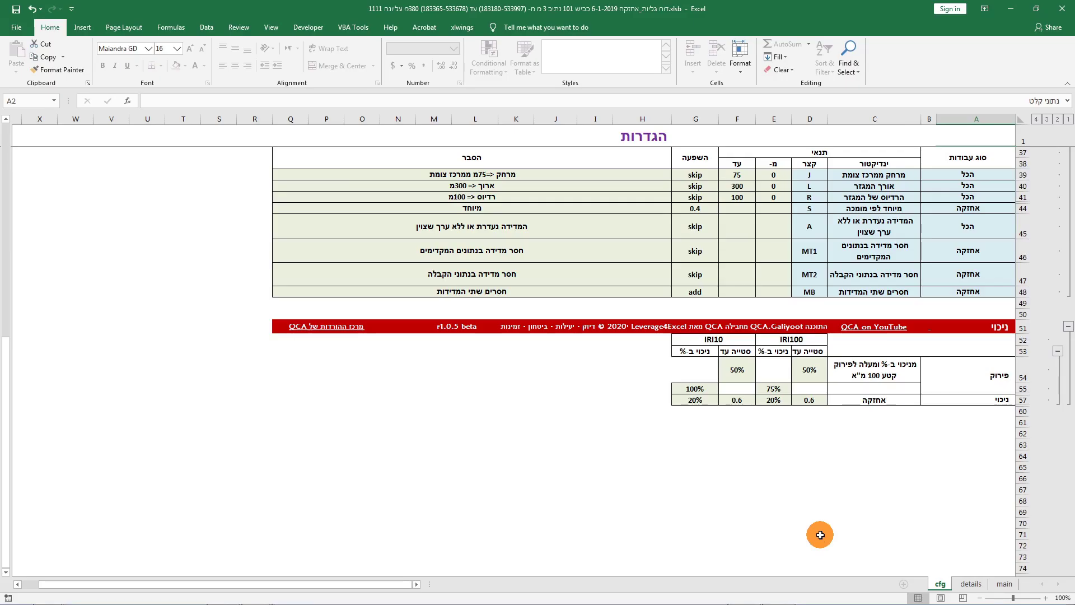
pyautogui.hotkey('alt', 'Tab')
pyautogui.hotkey('alt', 'Tab')
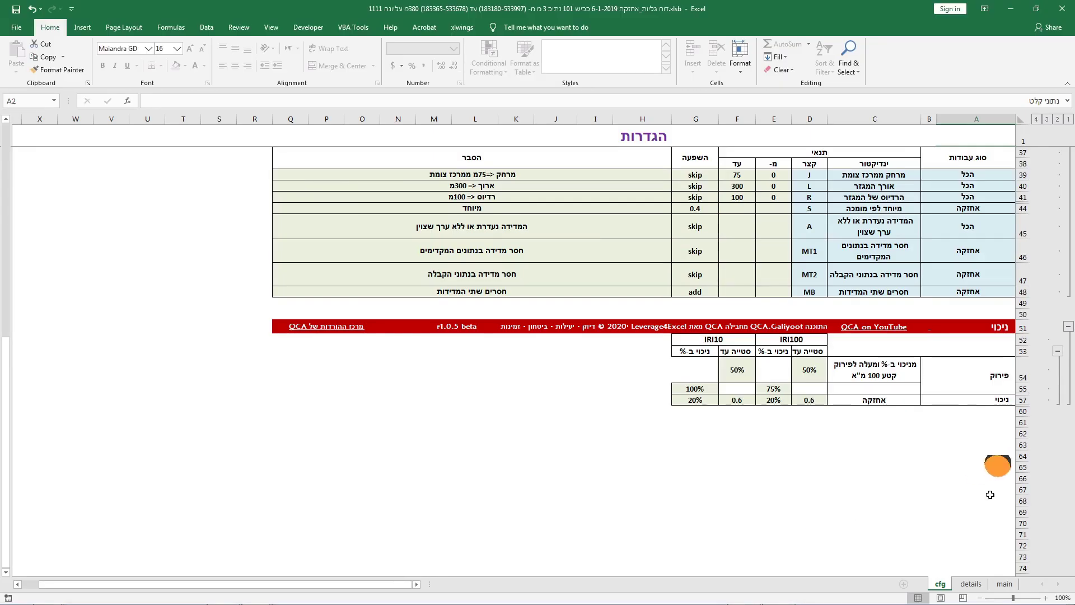
pyautogui.click(971, 585)
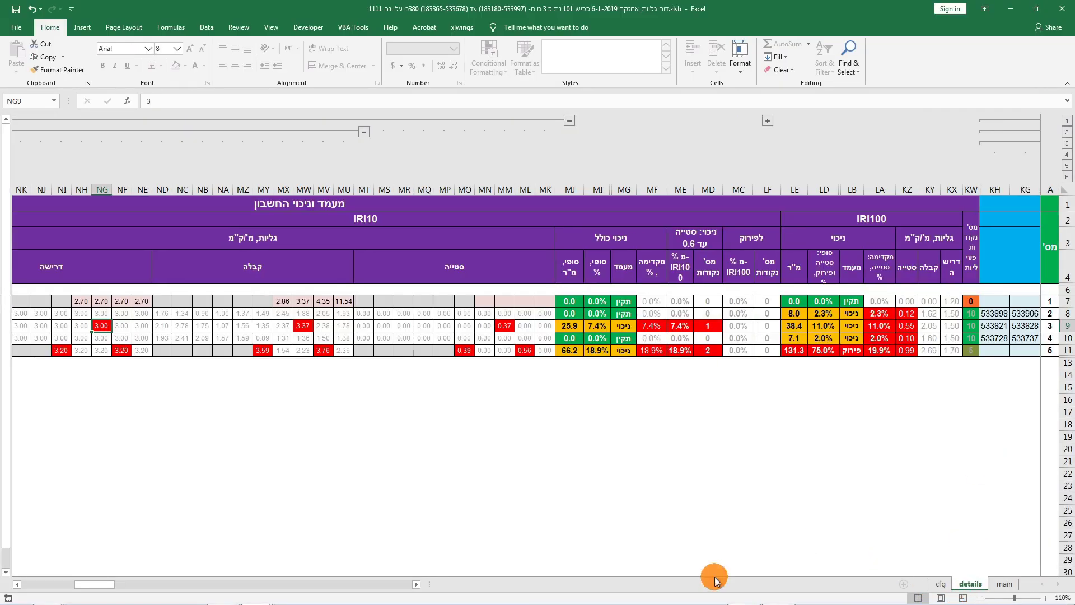
pyautogui.moveTo(94, 584); pyautogui.dragTo(480, 589)
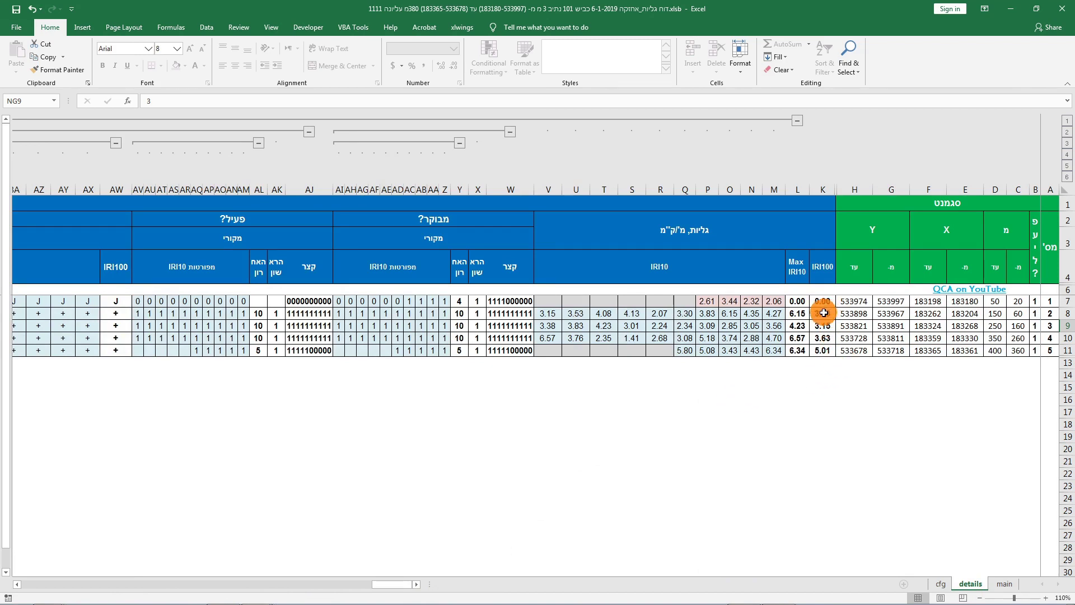
pyautogui.click(824, 312)
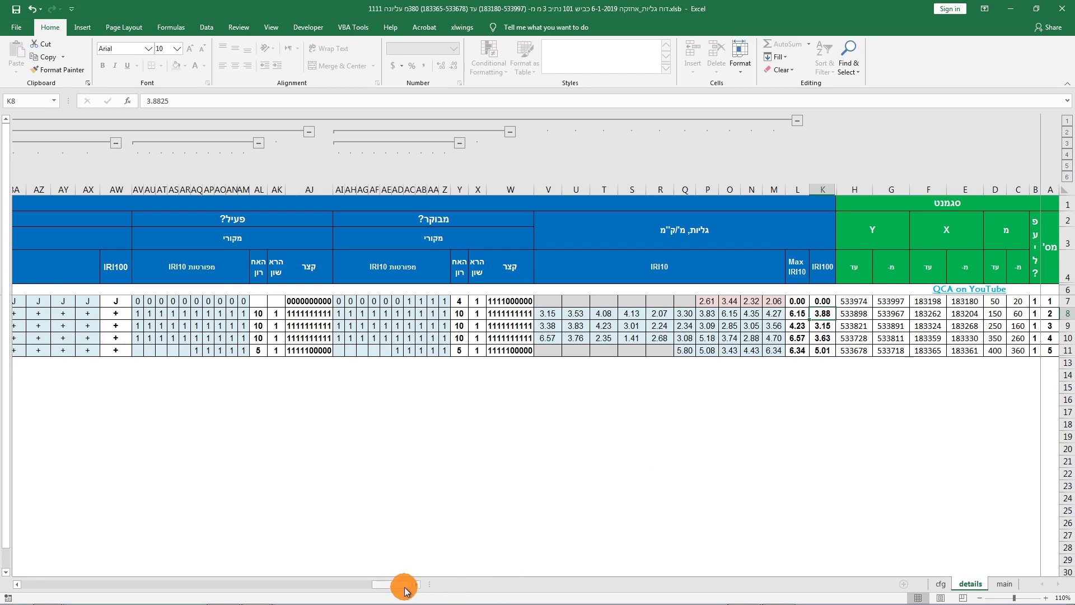
pyautogui.moveTo(403, 583); pyautogui.dragTo(307, 588)
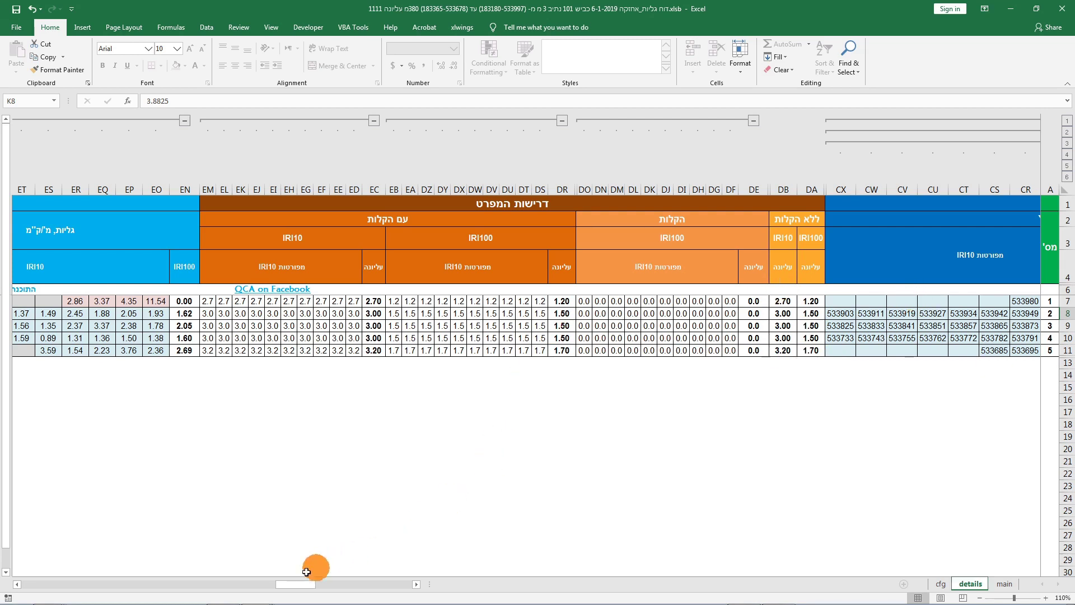
# - Compare the PDF report's segment table with the IRI100 and IRI10 status and deduction columns on the workbook's details sheet
pyautogui.hotkey('alt', 'Tab')
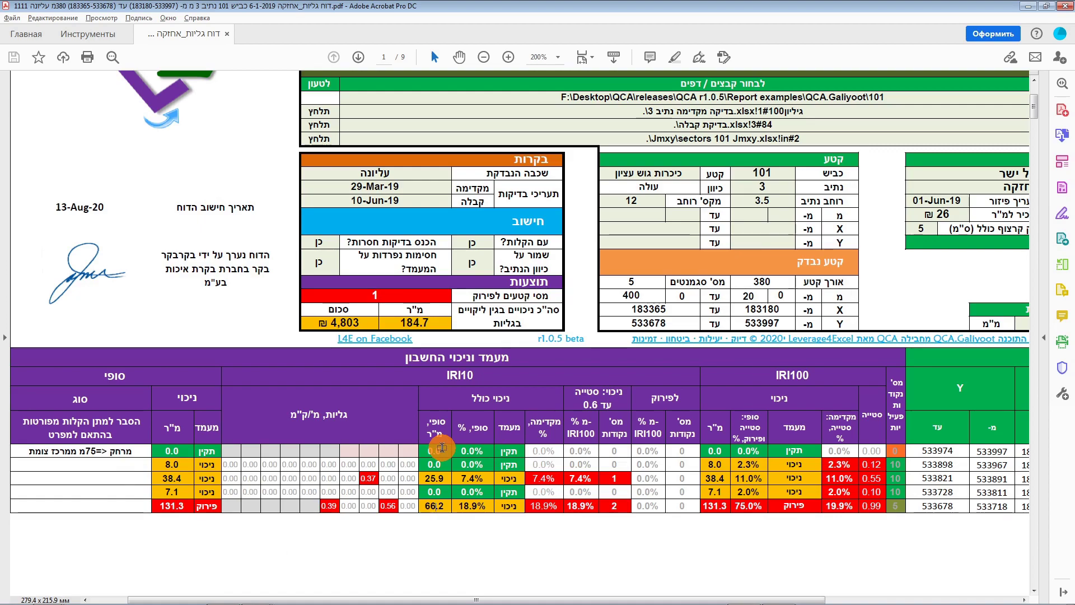
pyautogui.hotkey('alt', 'Tab')
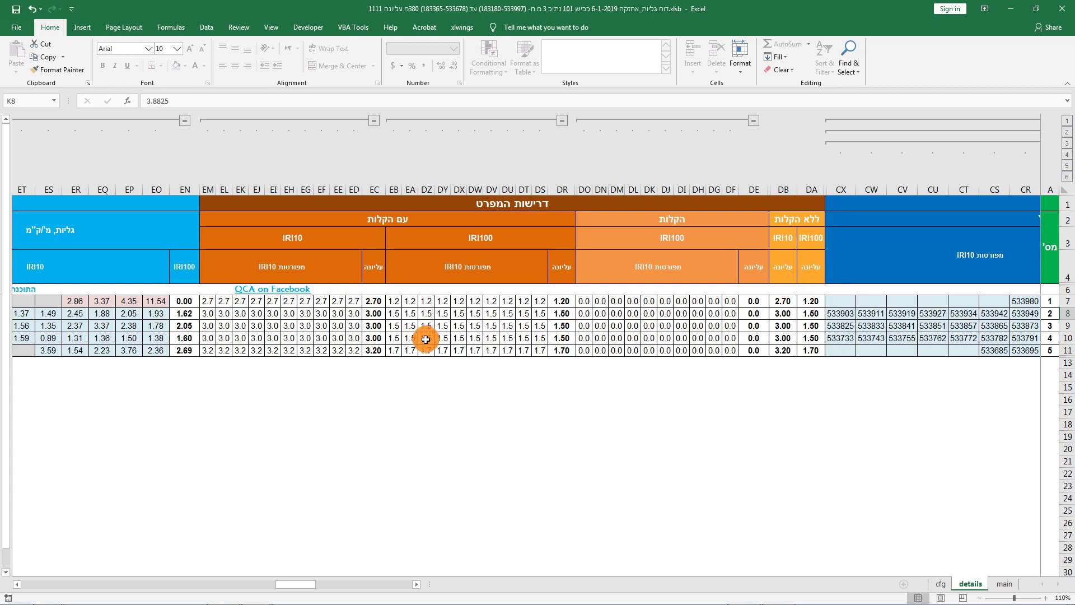
pyautogui.moveTo(297, 584); pyautogui.dragTo(106, 570)
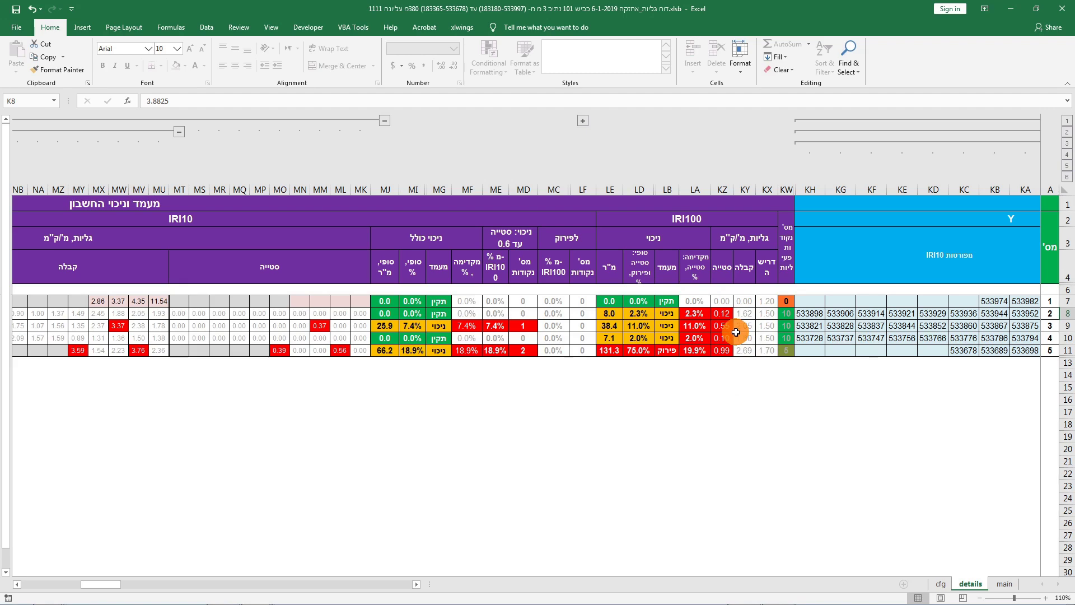
# - Check segment 5's IRI100 deviation in KZ11 of the details sheet against the IRI100 removal deduction setting in E55 of the cfg sheet
pyautogui.click(1004, 584)
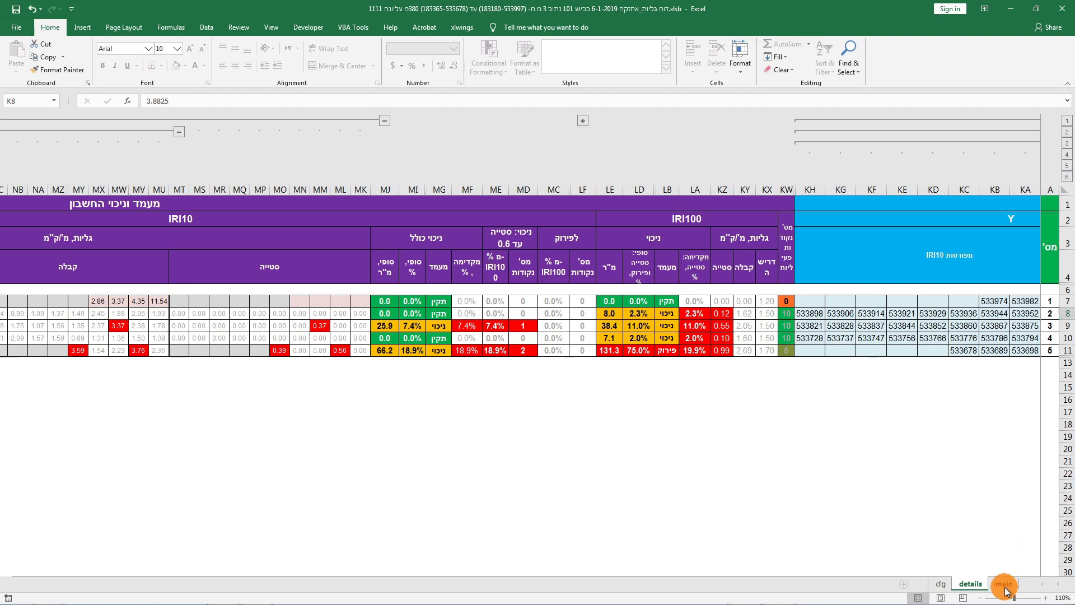
pyautogui.click(940, 584)
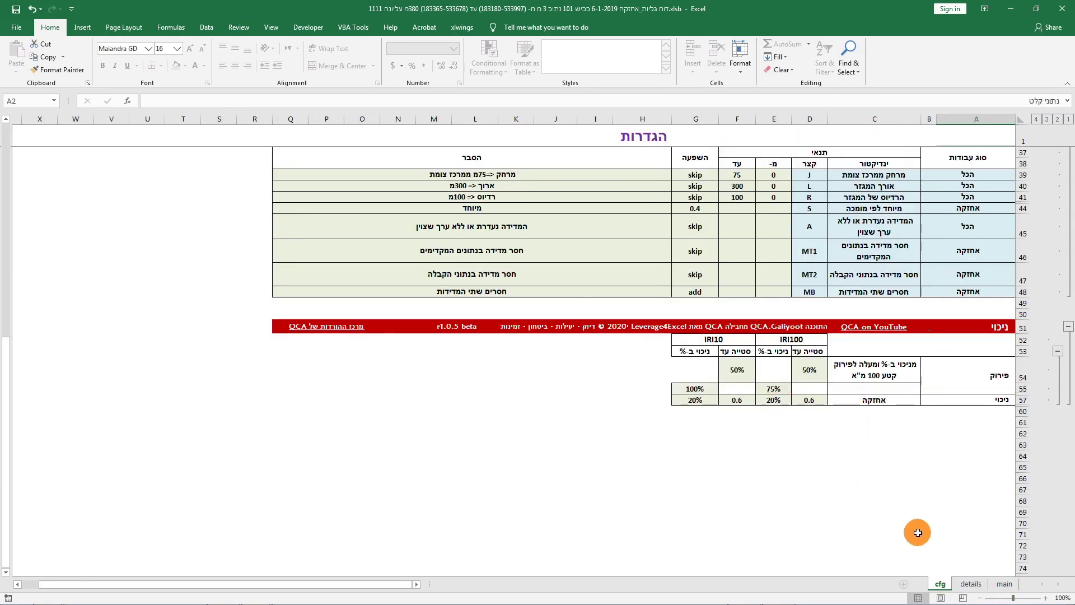
pyautogui.click(971, 584)
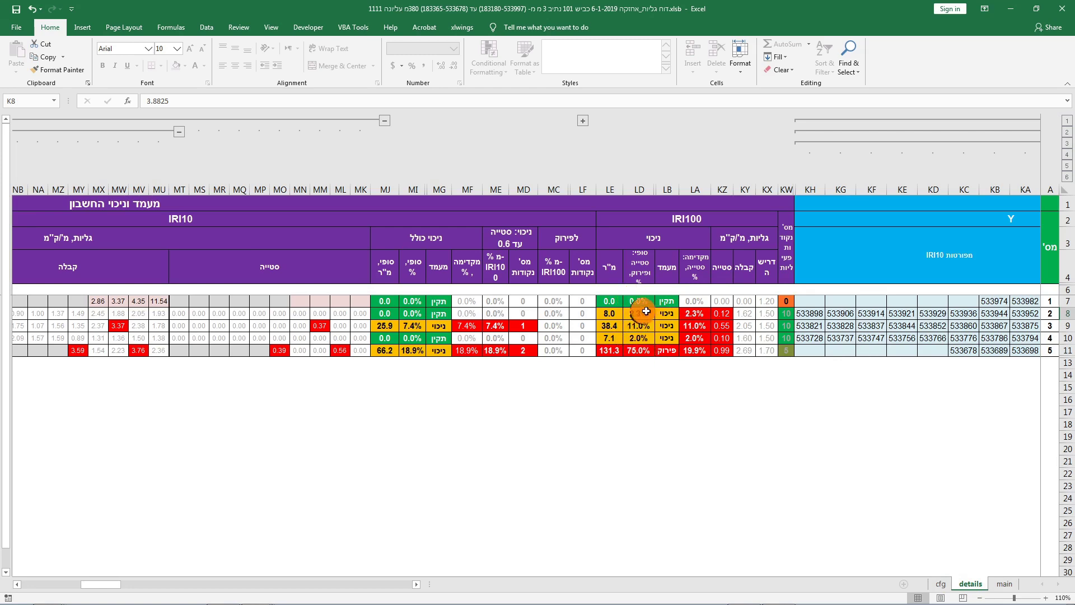
pyautogui.click(720, 353)
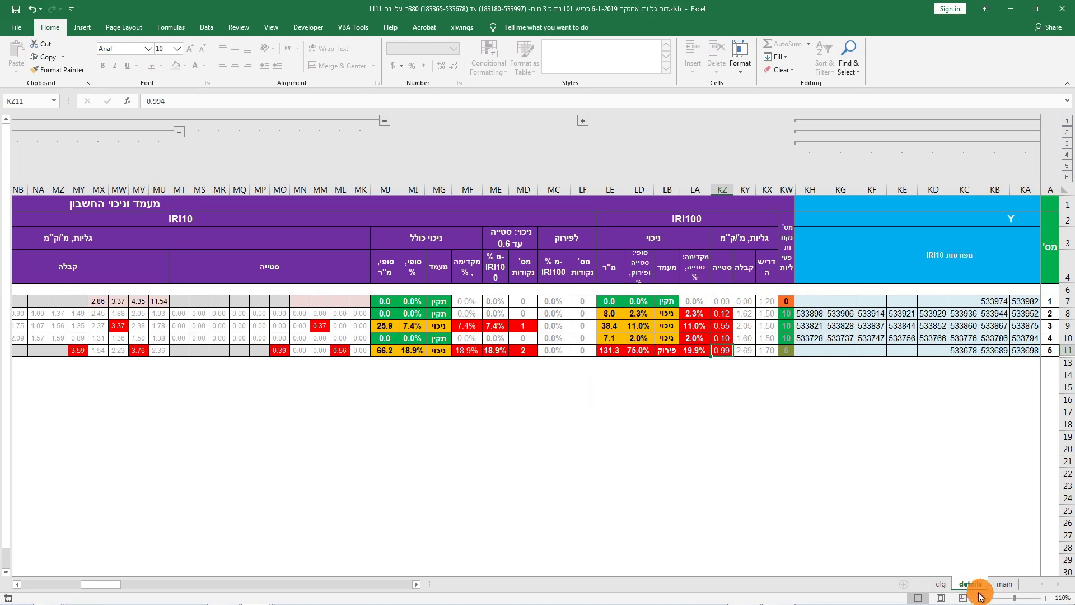
pyautogui.click(940, 584)
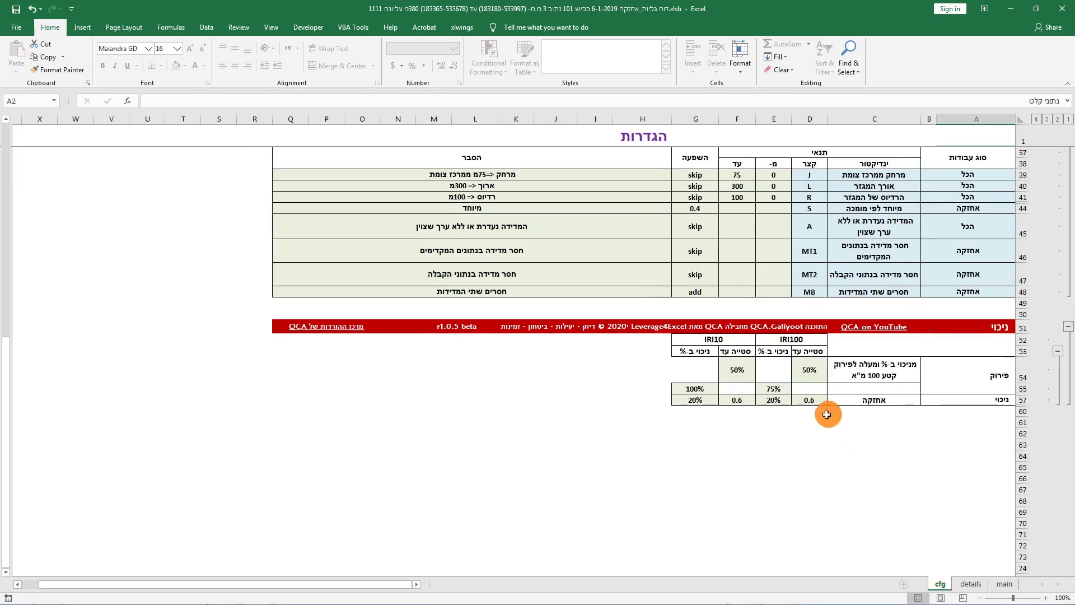
pyautogui.click(774, 388)
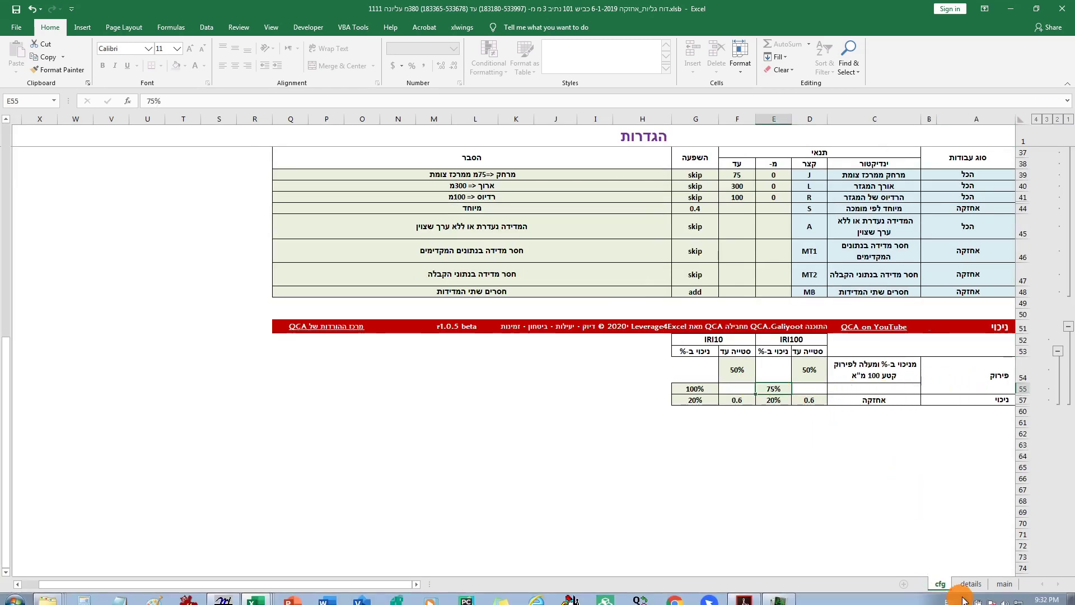
pyautogui.moveTo(968, 587)
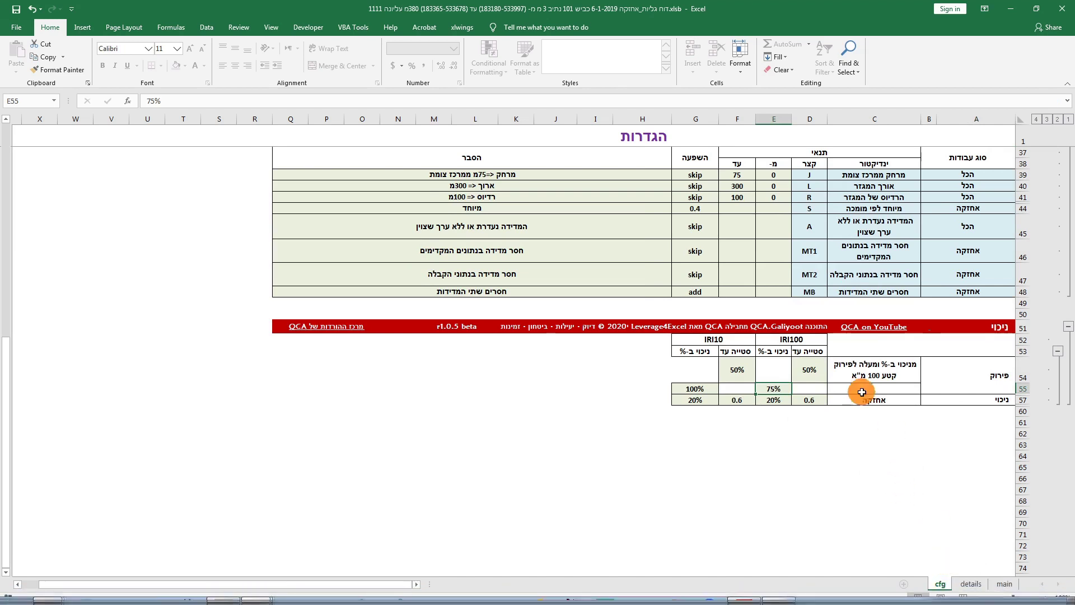
# - Return to the details sheet and check segment 5's IRI100 deduction area in LE11
pyautogui.click(968, 586)
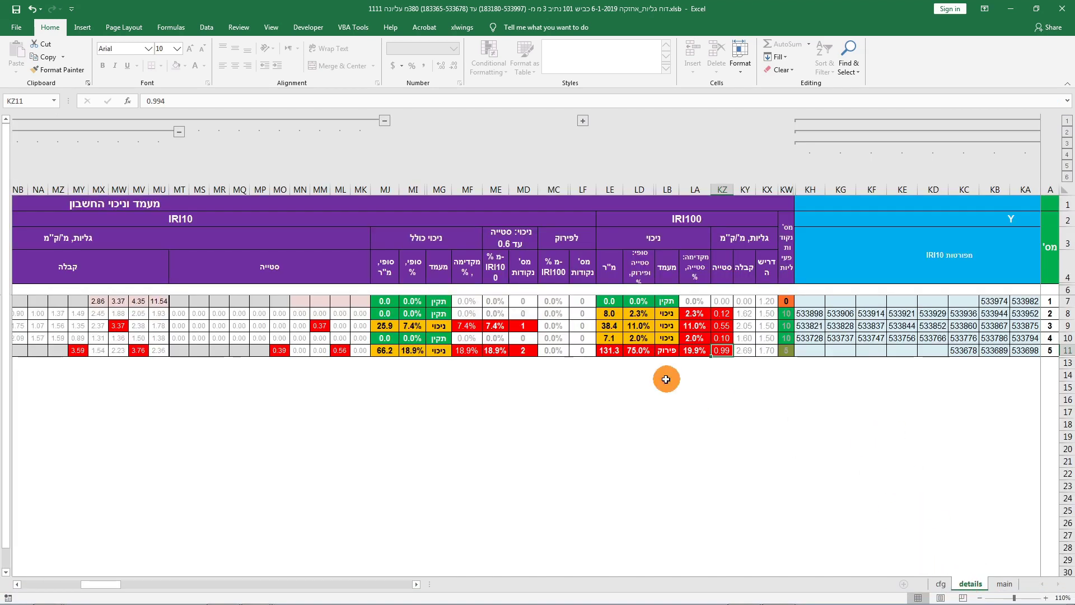
pyautogui.click(610, 350)
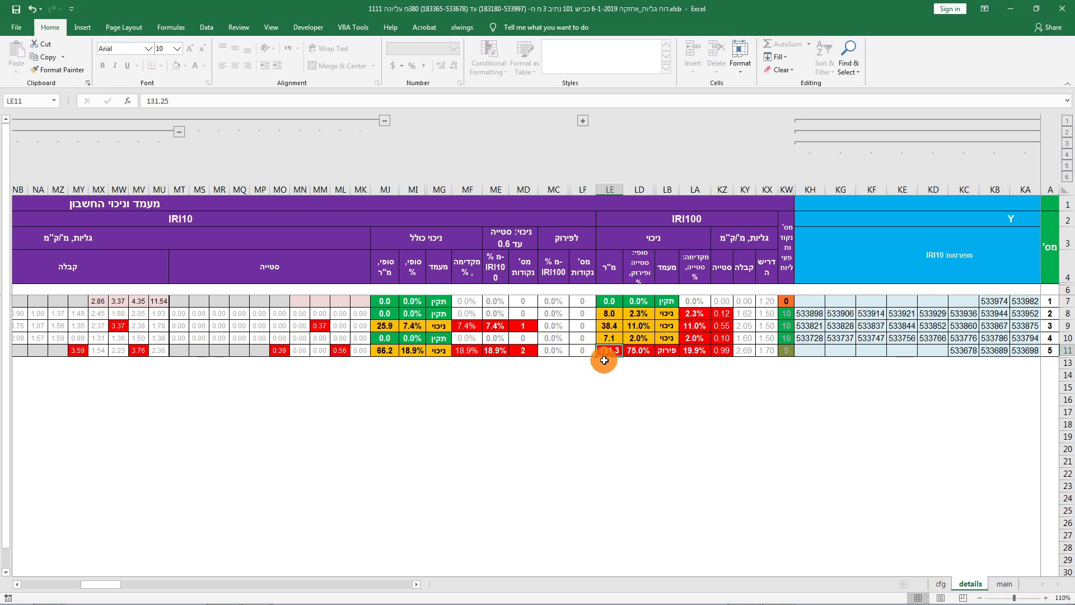
# - Switch to Windows Explorer and open the lane 3 PDF report 0111 from the Jmxy subfolder בלי הקלות - עם כיוון - עם חוסרות - עם הפרדה at 200% zoom
pyautogui.click(426, 596)
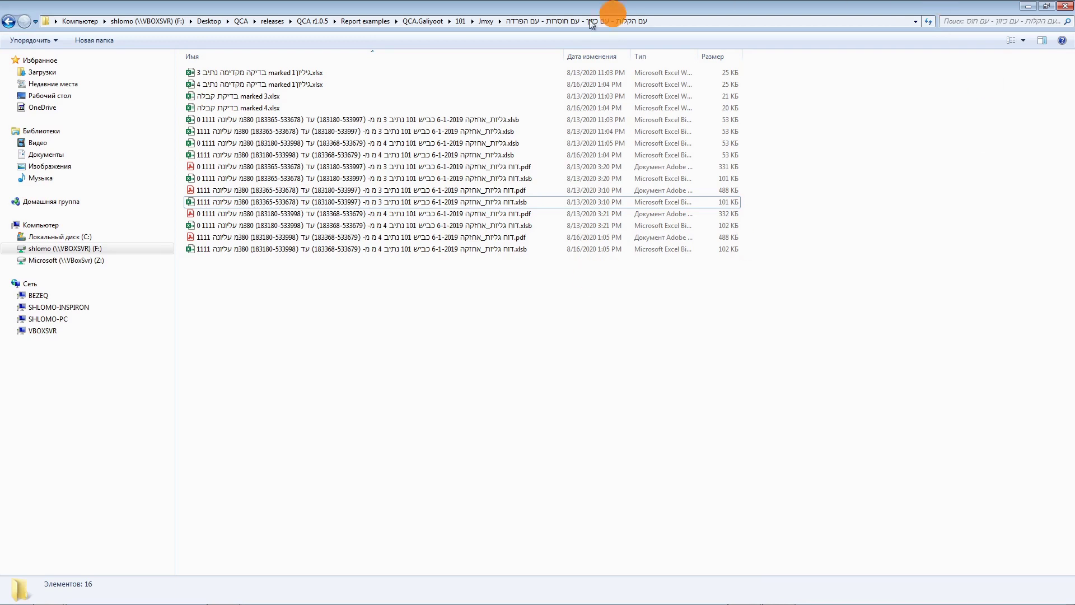
pyautogui.click(490, 25)
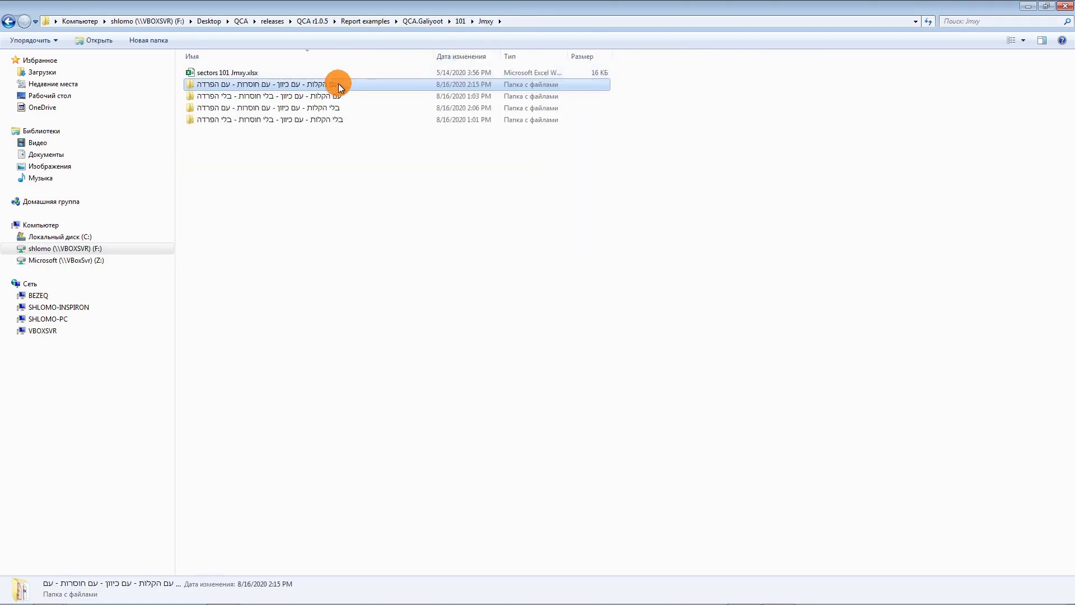
pyautogui.doubleClick(338, 107)
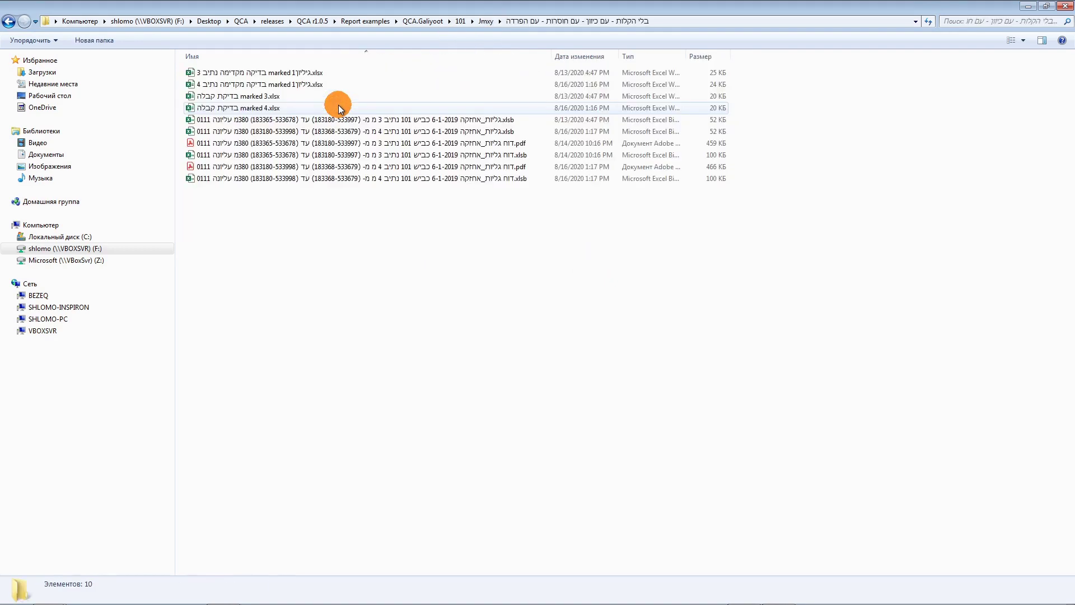
pyautogui.doubleClick(438, 149)
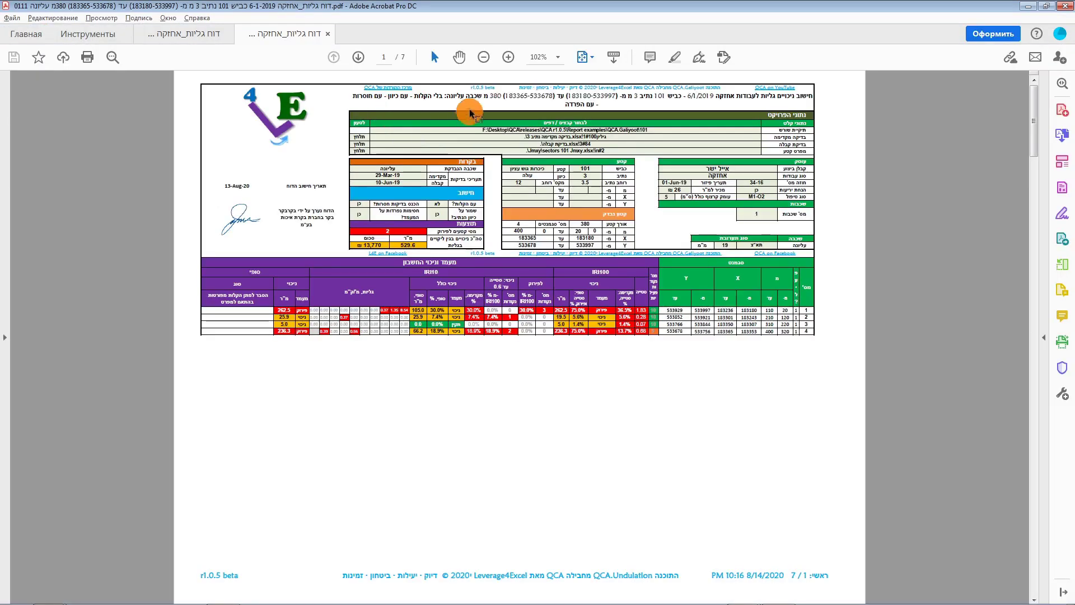
pyautogui.click(507, 57)
pyautogui.click(508, 57)
pyautogui.click(507, 57)
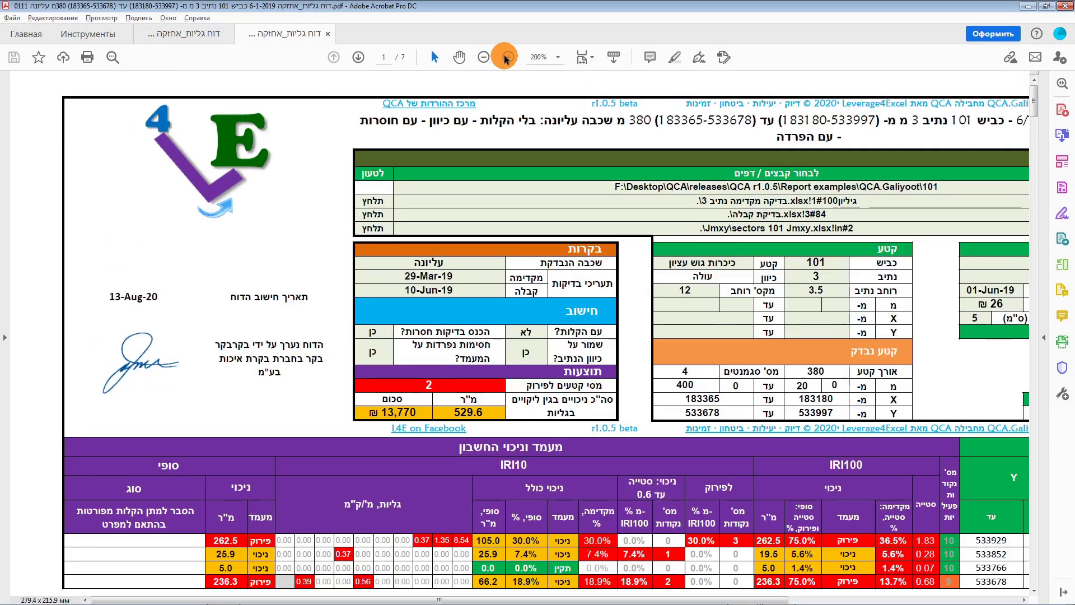
pyautogui.scroll(-1, 816, 375)
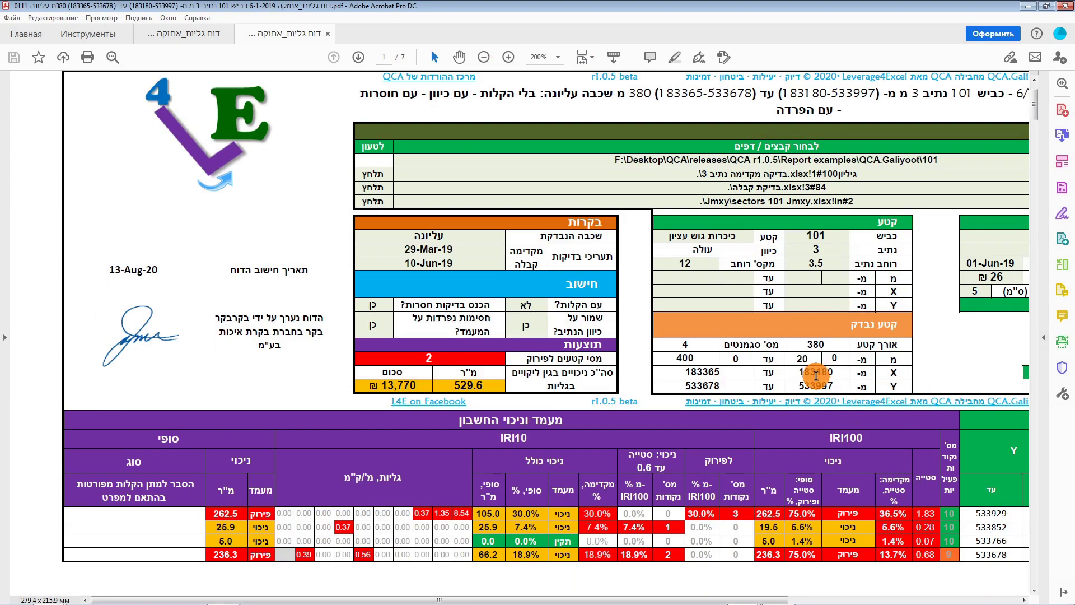
# - Switch to Windows Explorer, open the matching lane 3 workbook 0111.xlsb, and show the IRI100 and IRI10 deduction columns of its details sheet at 140% zoom
pyautogui.hotkey('alt', 'Tab')
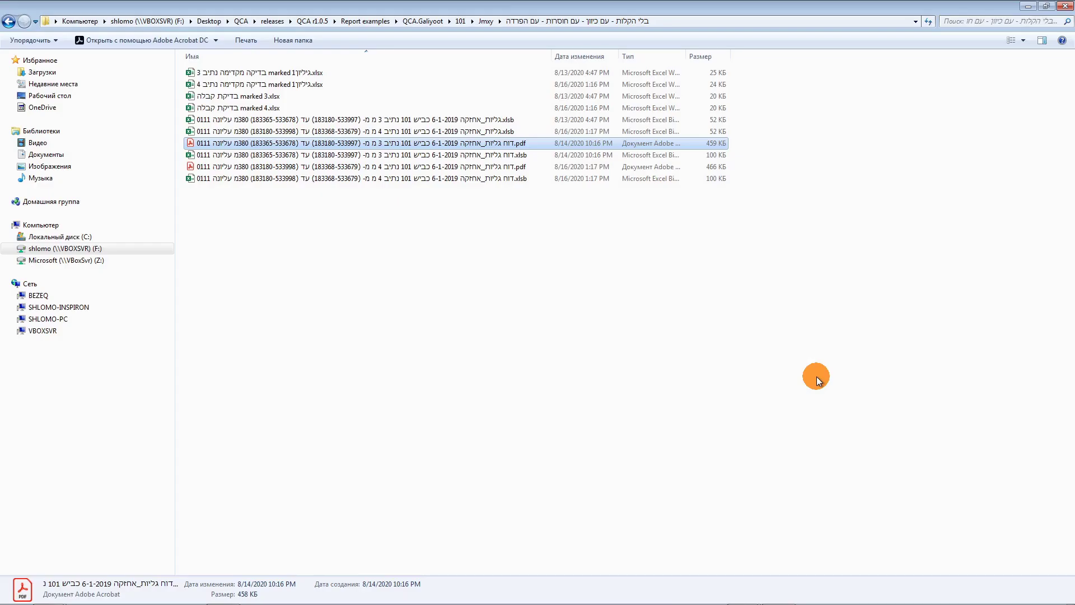
pyautogui.doubleClick(344, 154)
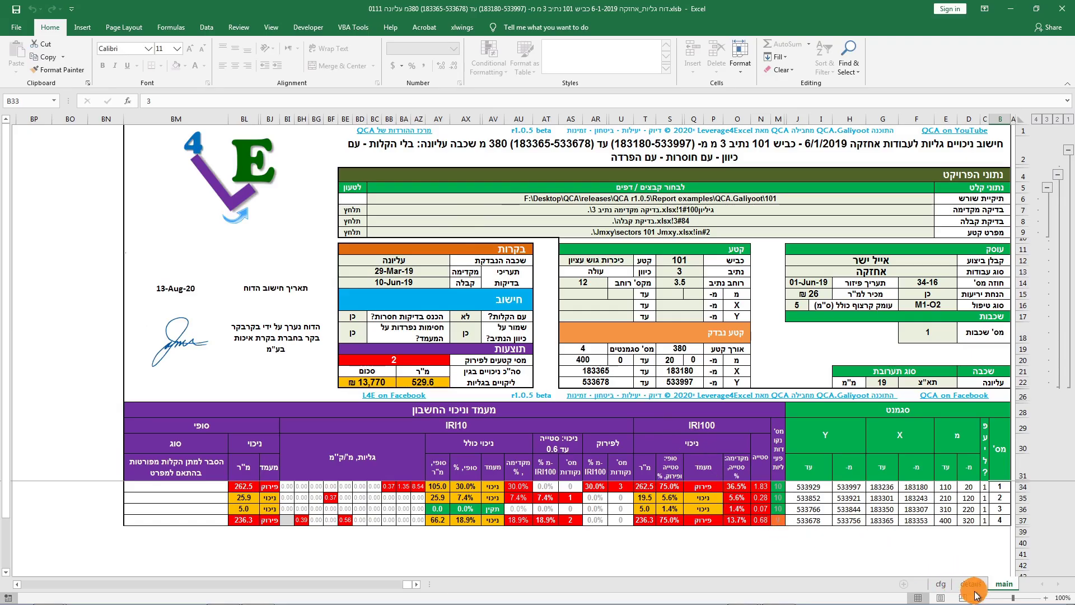
pyautogui.click(972, 585)
pyautogui.moveTo(383, 584); pyautogui.dragTo(102, 594)
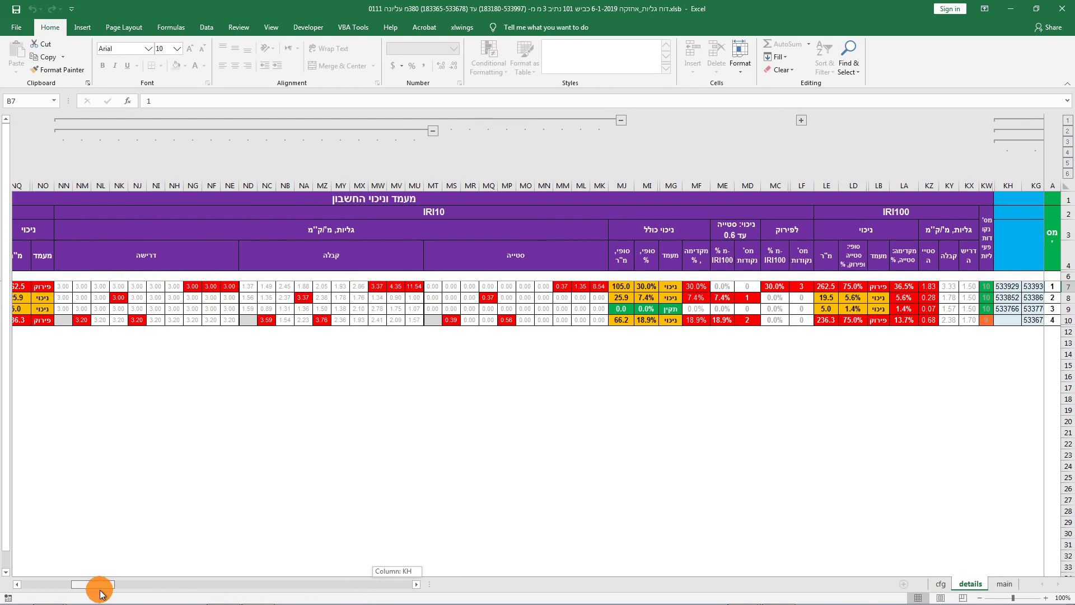
pyautogui.click(1045, 598)
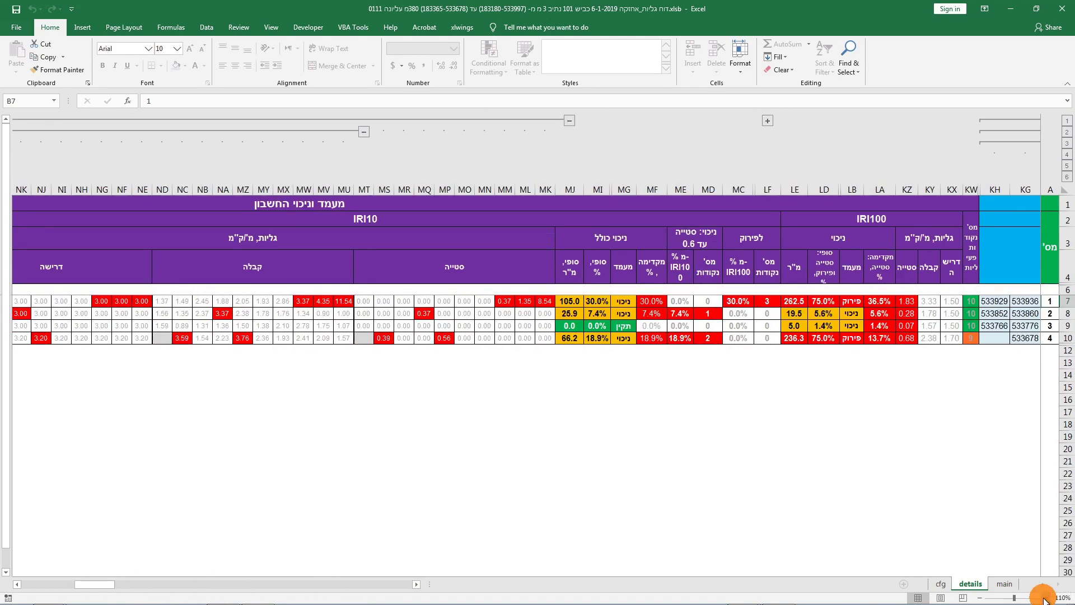
pyautogui.click(1045, 598)
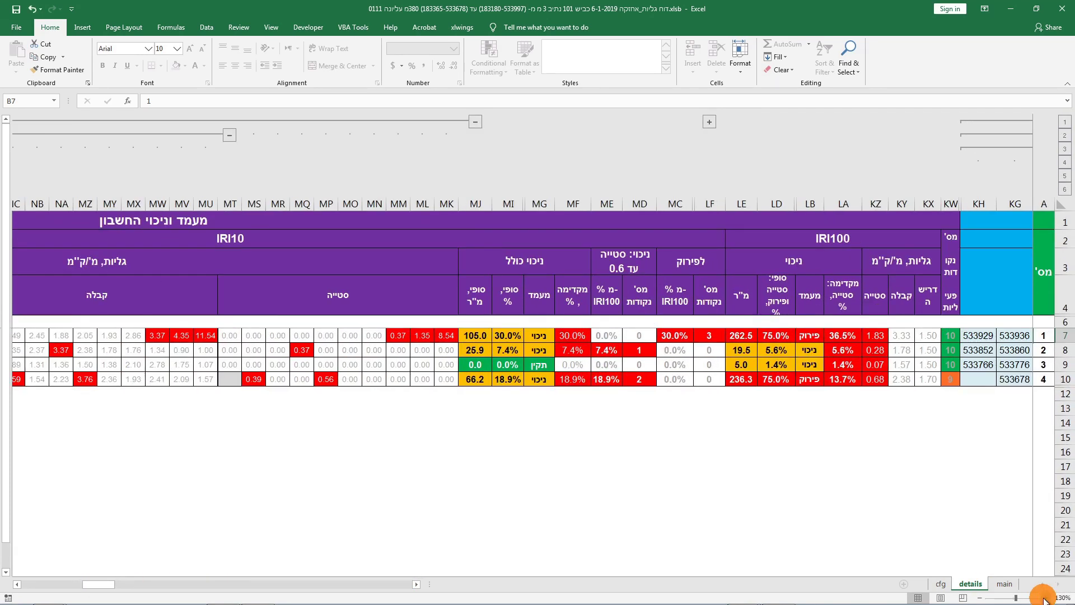
pyautogui.click(1045, 598)
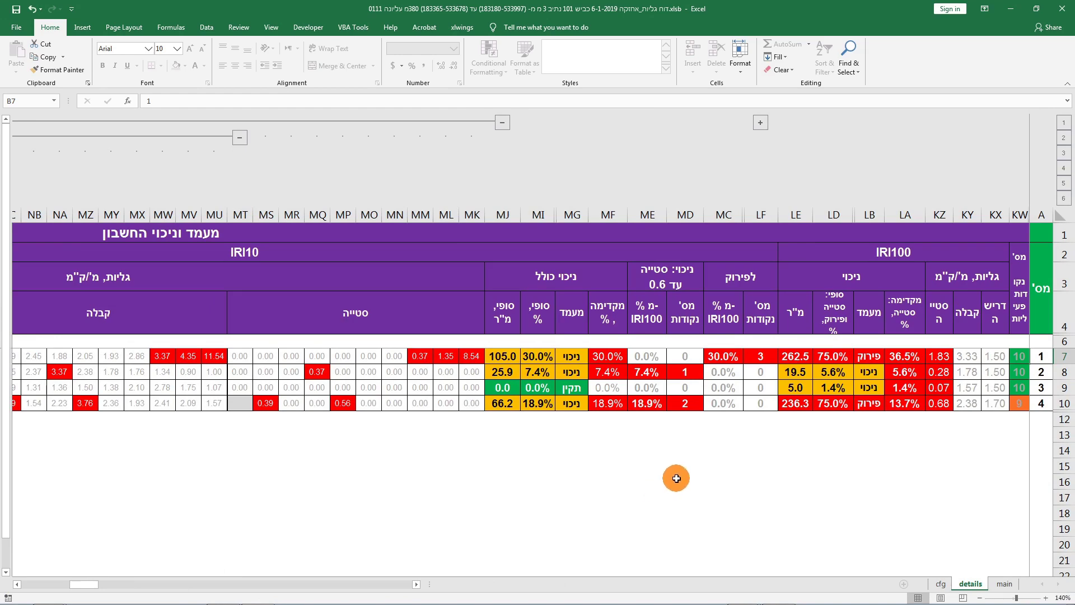
# - Switch to Adobe Acrobat and compare the segment tables, IRI values and removal statuses of the 0111 and 1111 PDF reports
pyautogui.hotkey('alt', 'Tab')
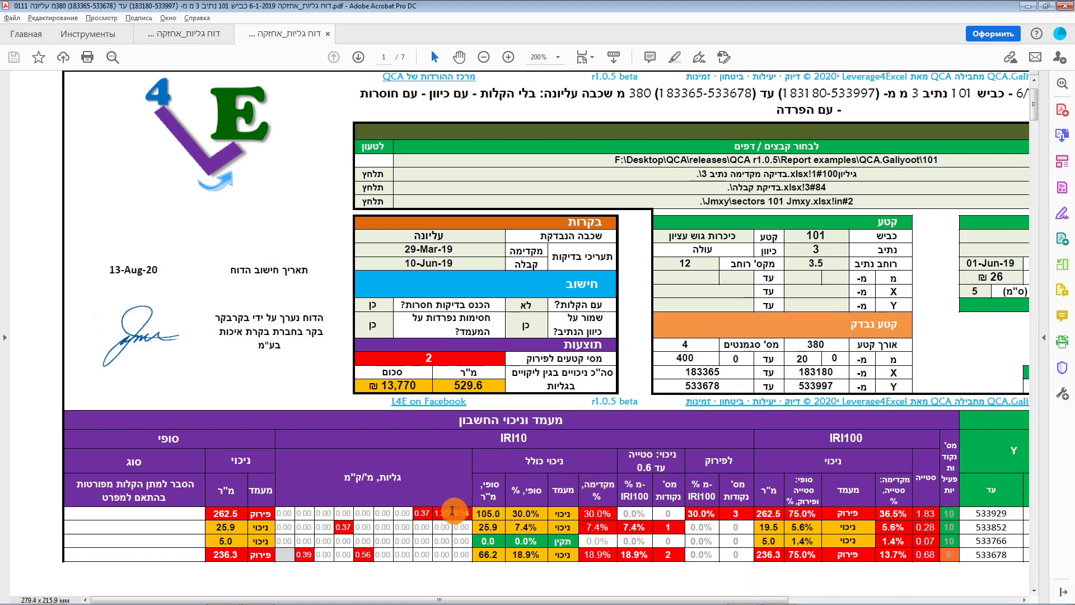
pyautogui.click(192, 34)
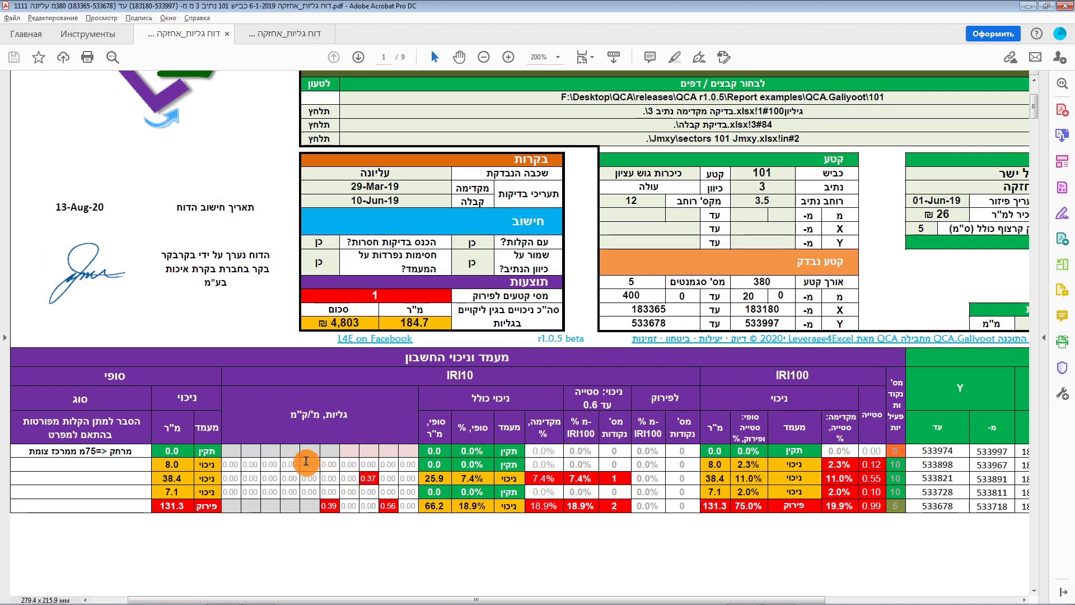
pyautogui.click(280, 33)
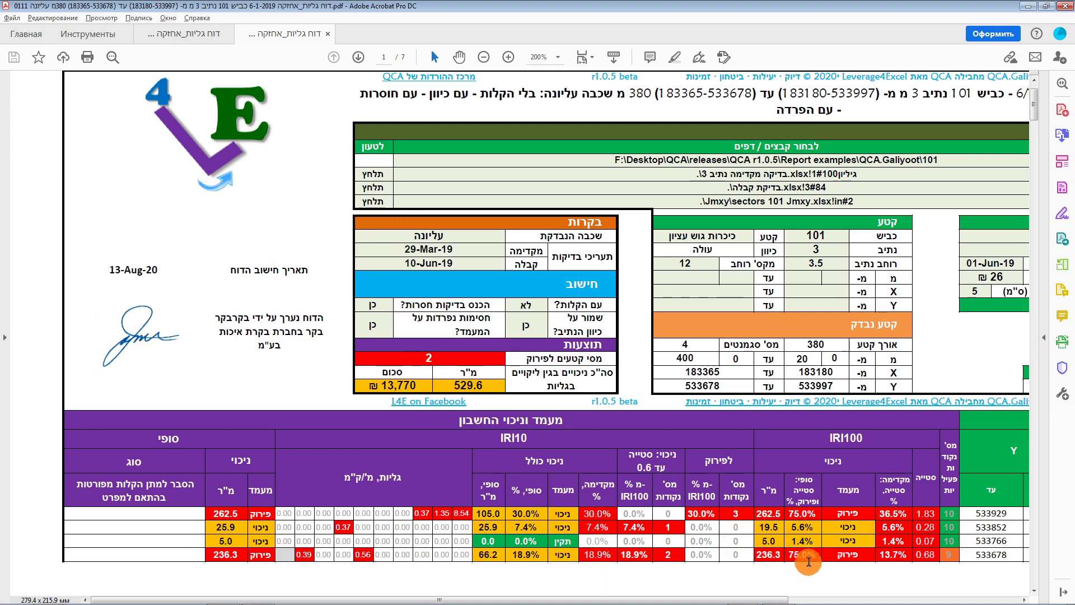
pyautogui.click(170, 36)
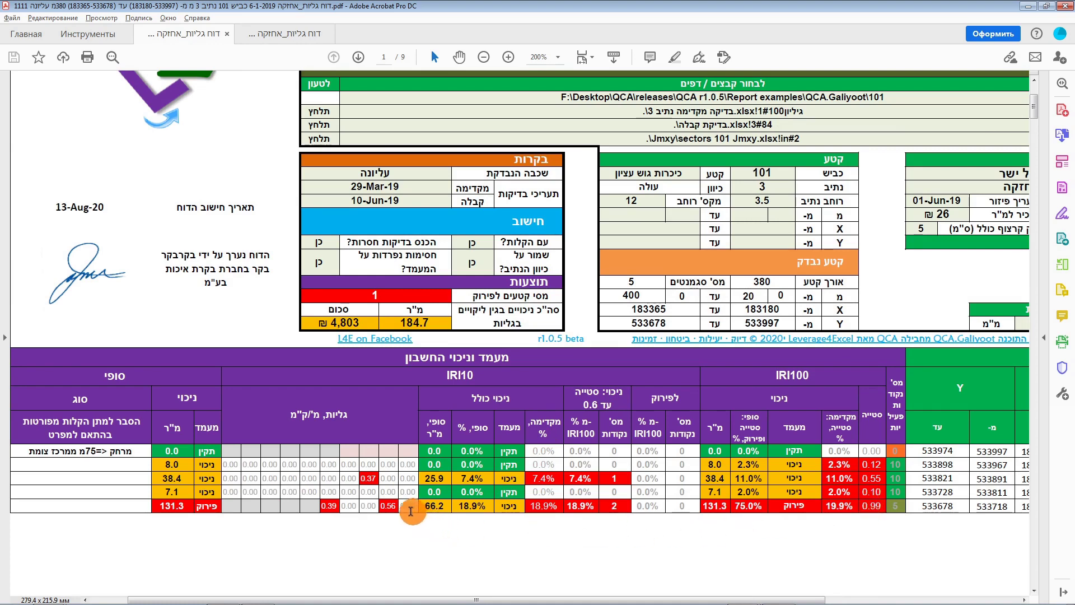
pyautogui.click(268, 35)
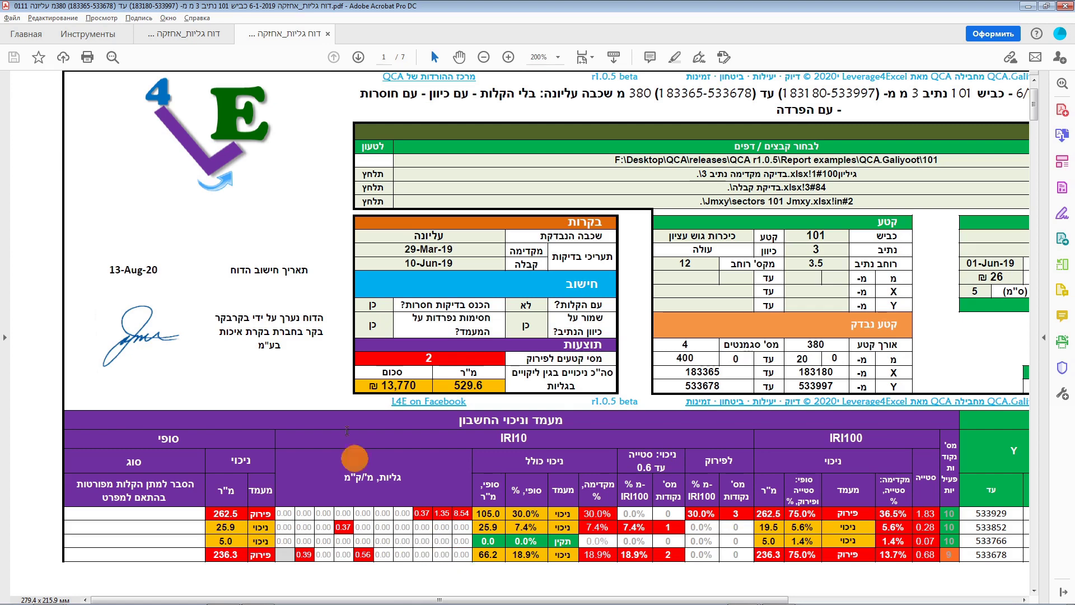
pyautogui.click(191, 35)
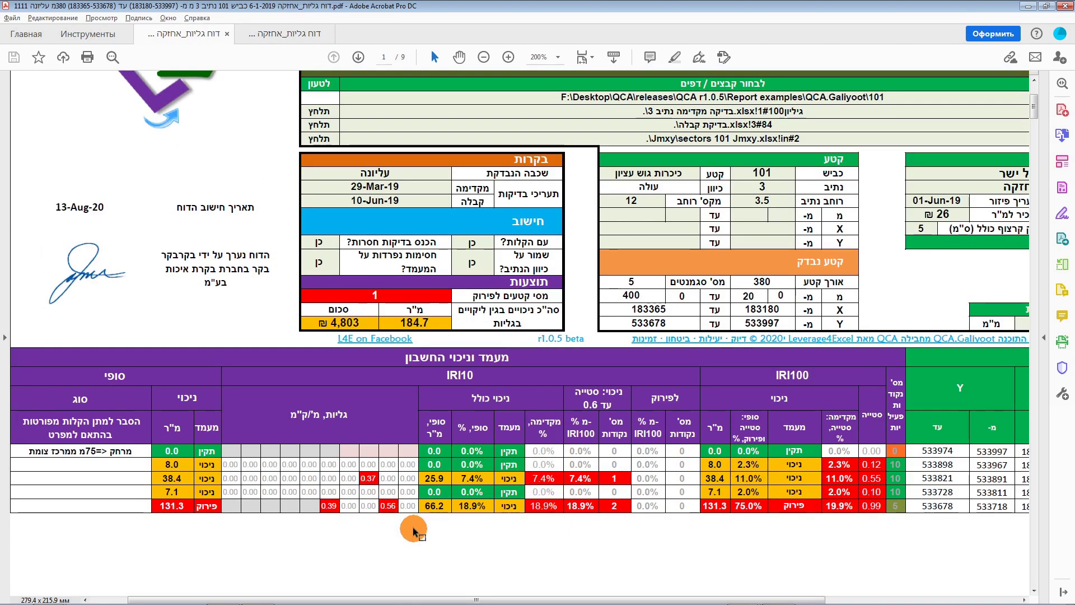
# - In the 0111 PDF report, examine segment 1's IRI10 deviations and its number of points for removal (לפירוק)
pyautogui.click(279, 35)
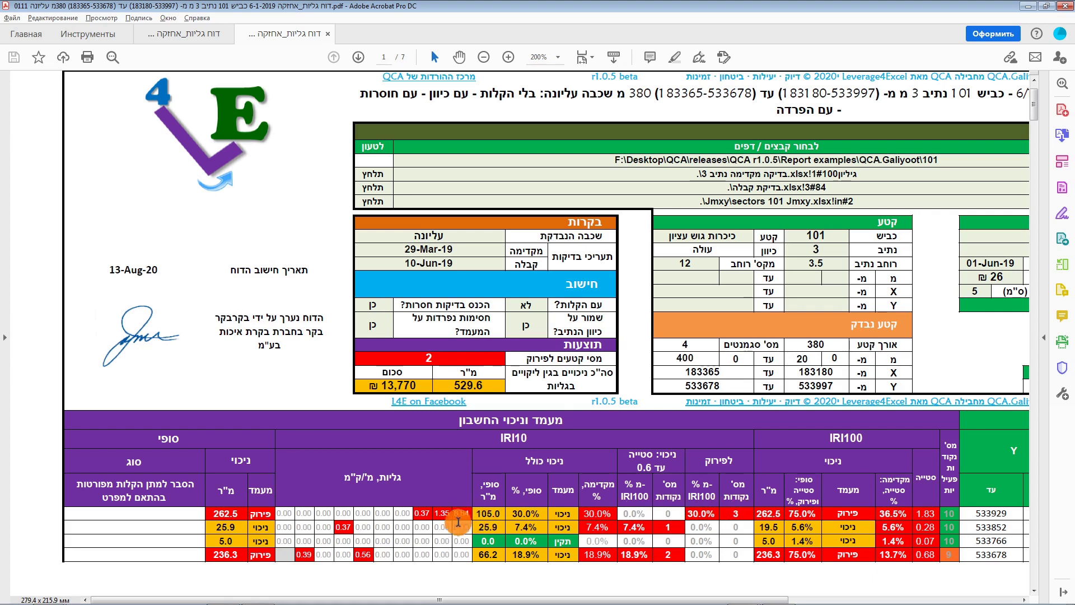
pyautogui.doubleClick(424, 513)
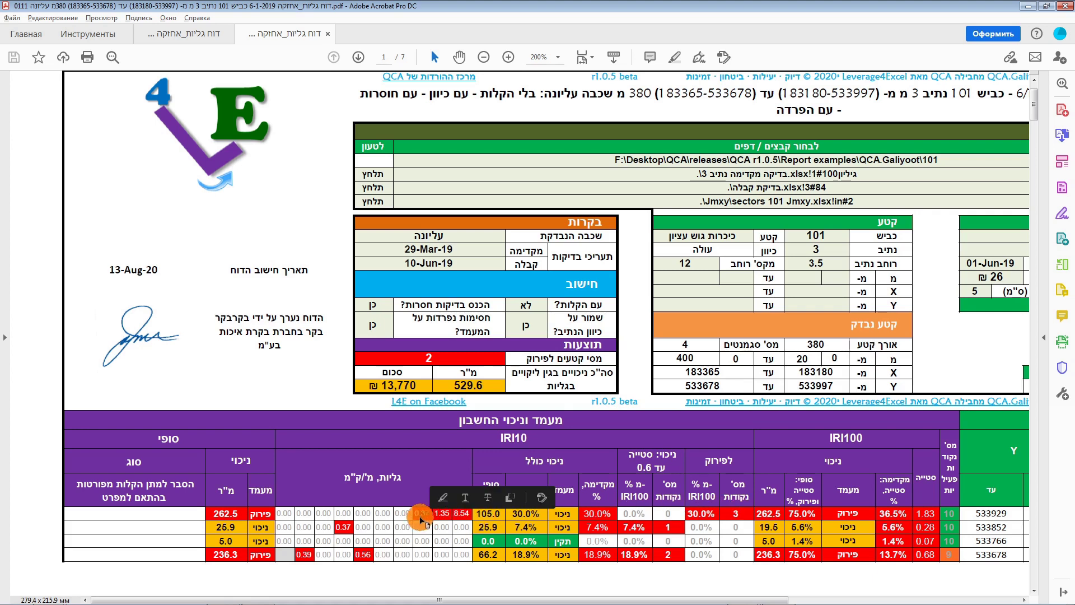
pyautogui.click(427, 510)
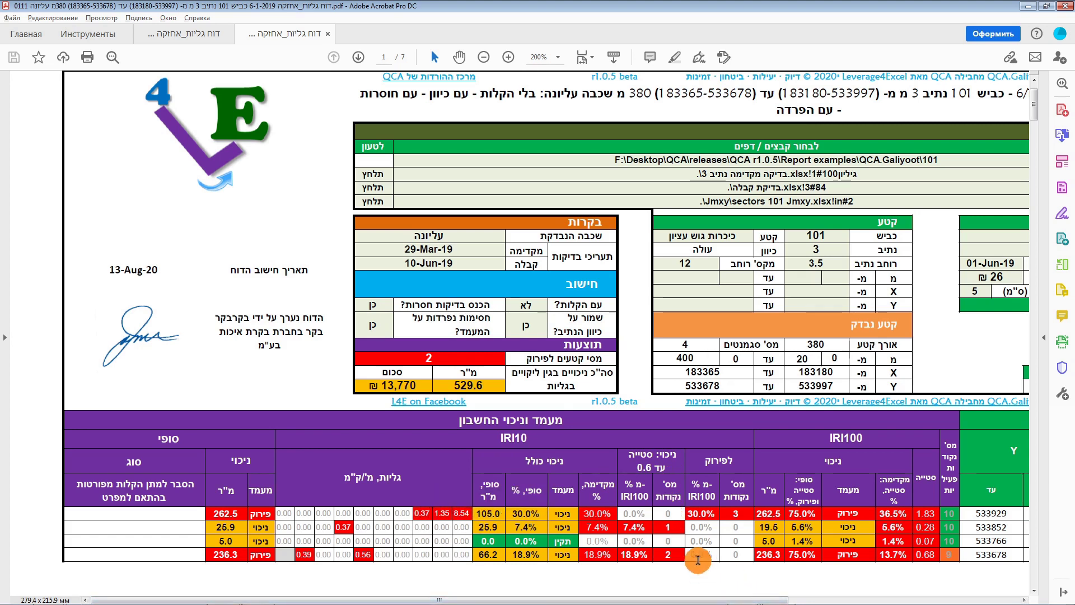
pyautogui.click(736, 513)
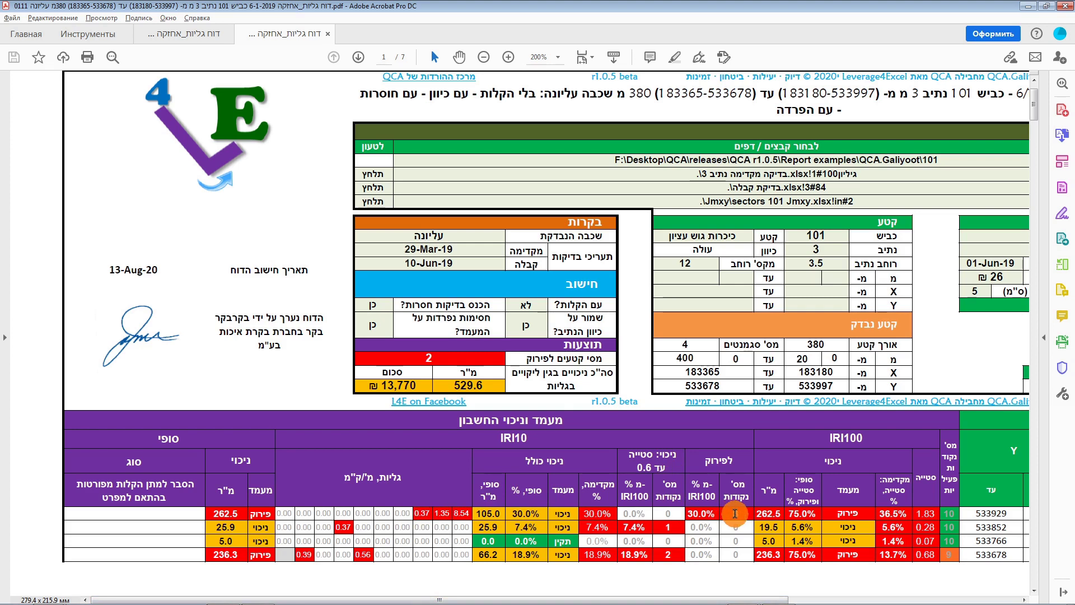
pyautogui.doubleClick(738, 514)
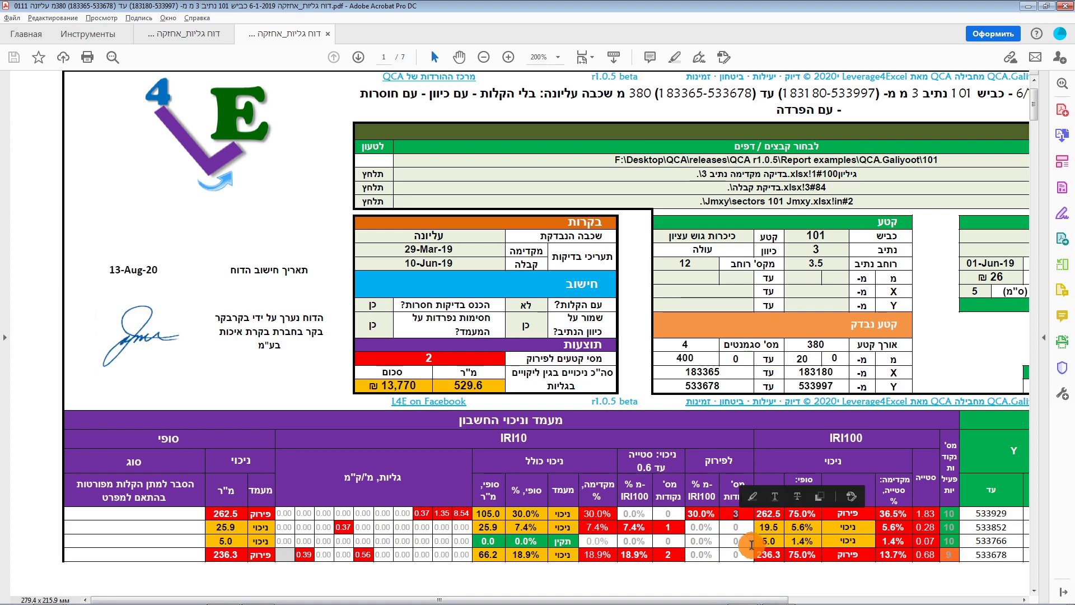
pyautogui.click(731, 524)
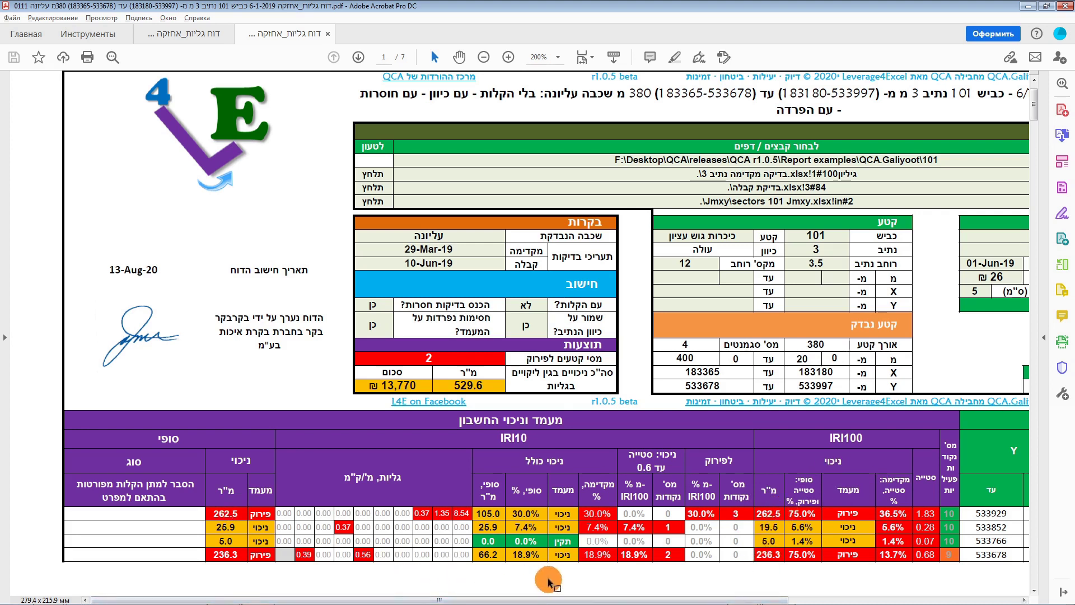
# - Switch to Excel and compare the details sheets of workbooks 0111 and 1111, stepping through segment 2's IRI10 values in row 8 of workbook 1111
pyautogui.hotkey('alt', 'Tab')
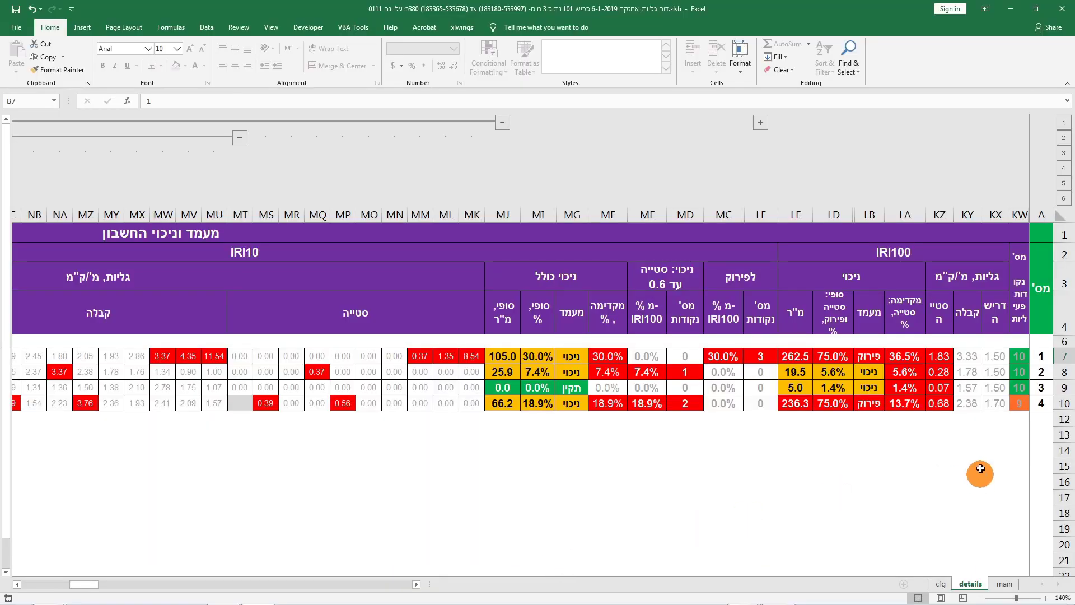
pyautogui.press('alt')
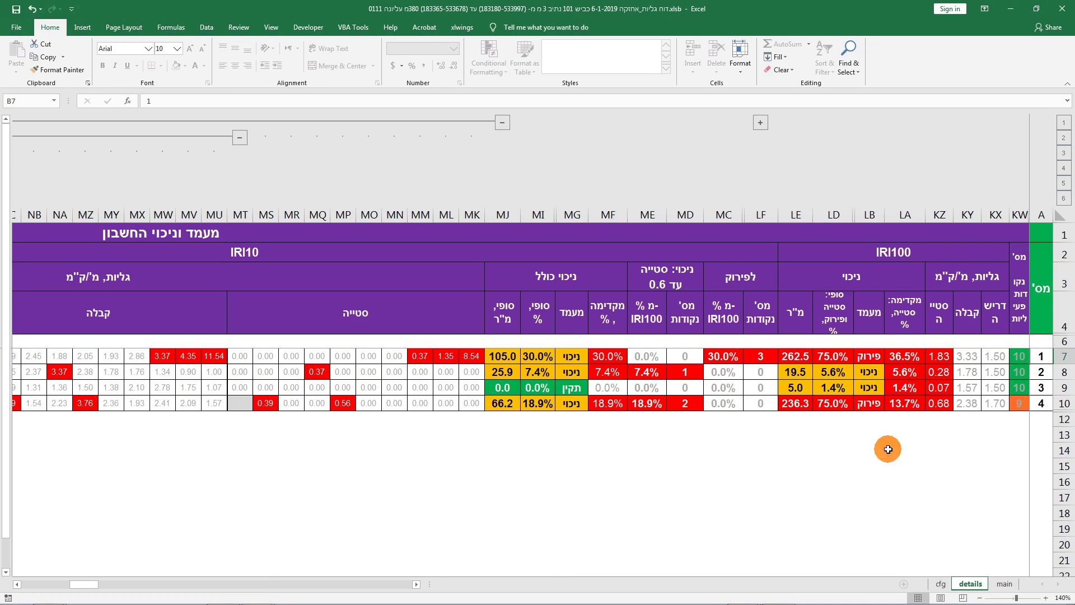
pyautogui.hotkey('alt', 'Tab')
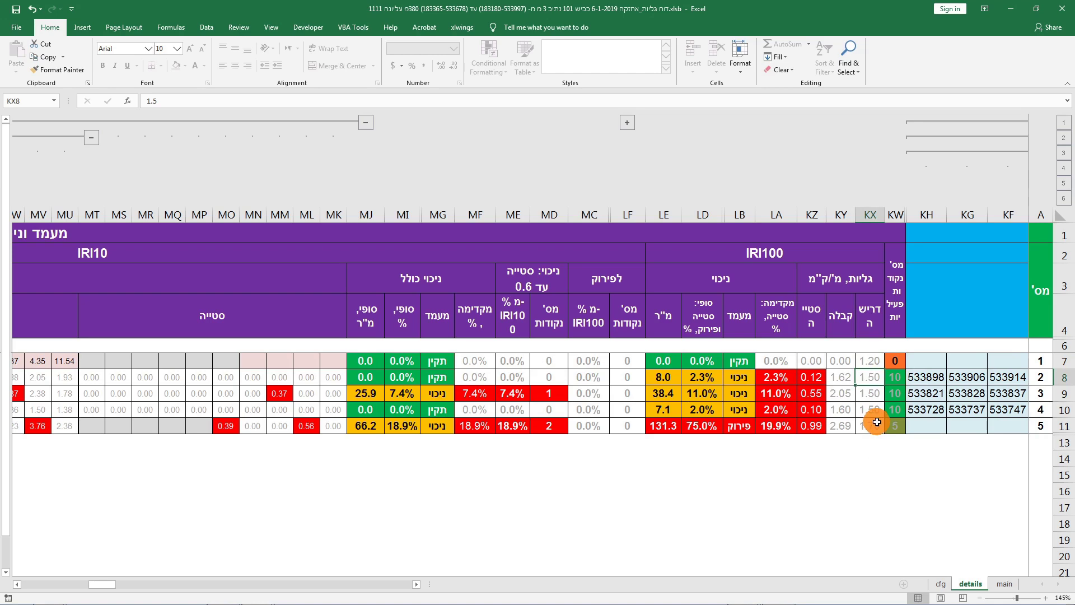
pyautogui.click(332, 378)
pyautogui.press('Left')
pyautogui.press('Left')
pyautogui.press('Left')
pyautogui.press('Left')
pyautogui.press('Left')
pyautogui.press('Left')
pyautogui.press('Left')
pyautogui.press('Left')
pyautogui.press('Left')
pyautogui.press('Left')
pyautogui.press('Left')
pyautogui.press('Left')
pyautogui.press('Left')
pyautogui.press('Left')
pyautogui.press('Left')
pyautogui.press('Left')
pyautogui.press('Left')
pyautogui.press('Left')
pyautogui.press('Left')
pyautogui.press('Left')
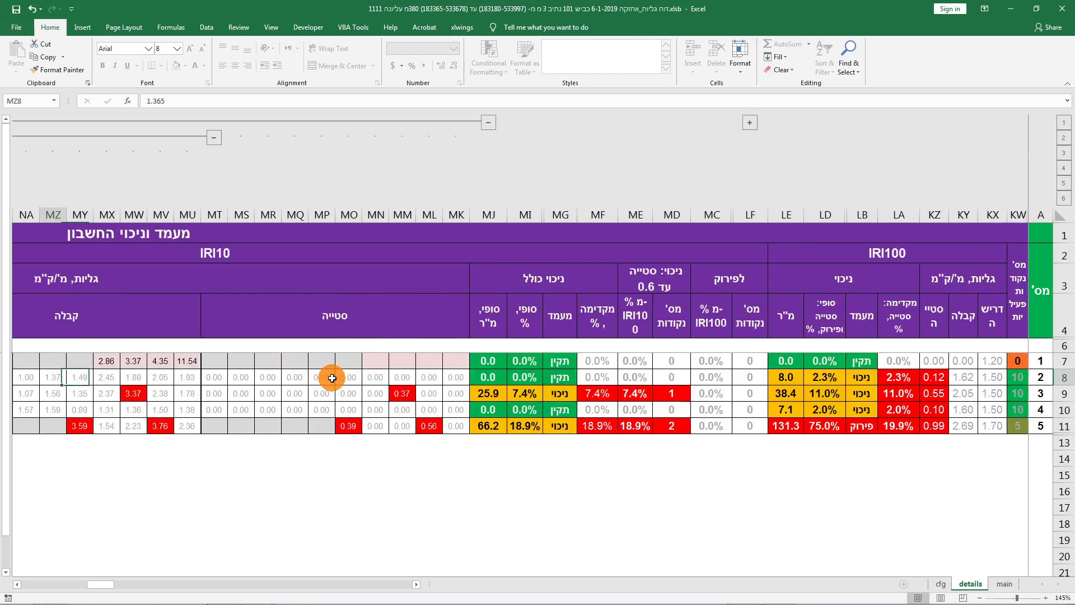
pyautogui.press('Left')
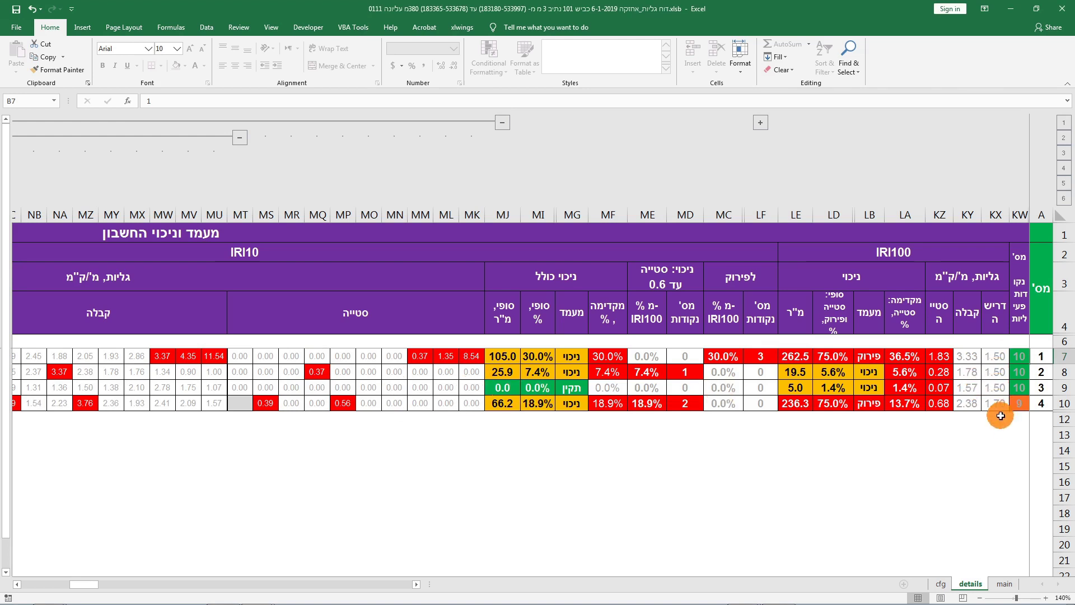
# - Switch to Adobe Acrobat and compare the total deduction results of the 0111 and 1111 reports, including segment 1's IRI10 deviations in 0111
pyautogui.hotkey('alt', 'Tab')
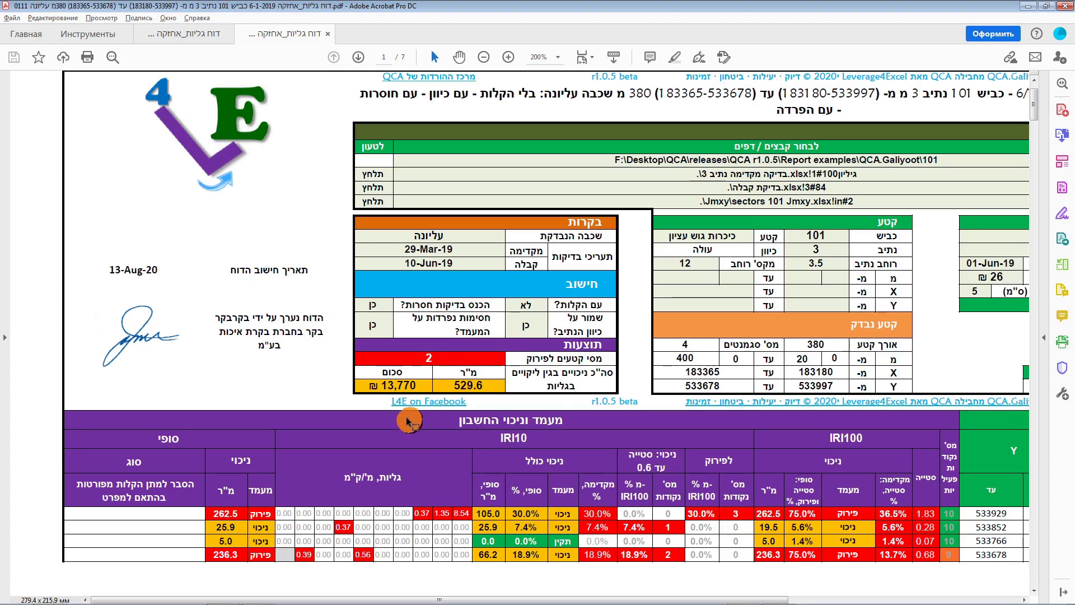
pyautogui.click(179, 40)
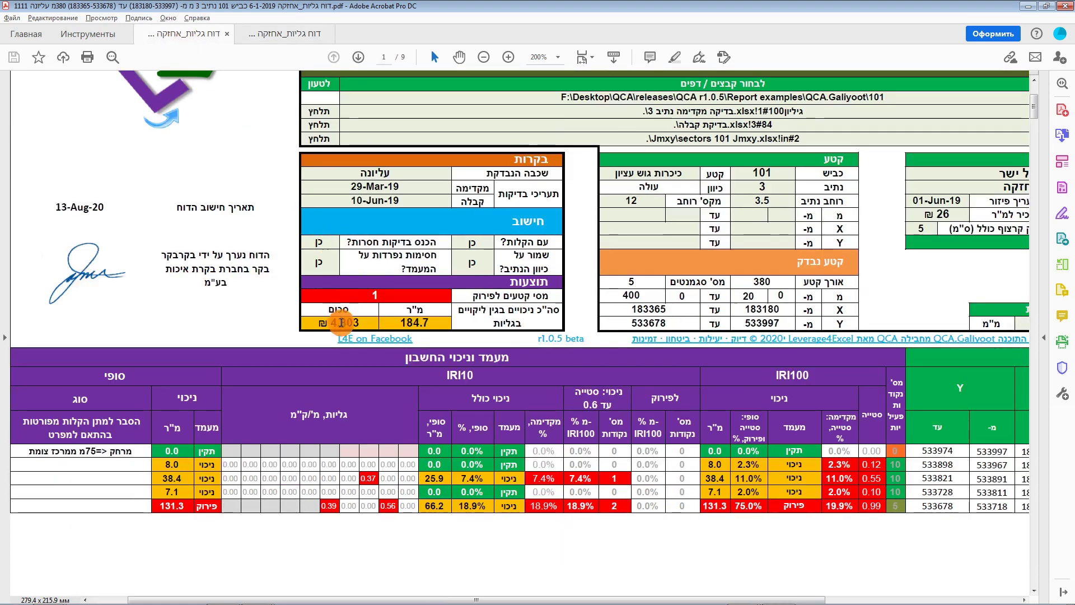
pyautogui.click(298, 34)
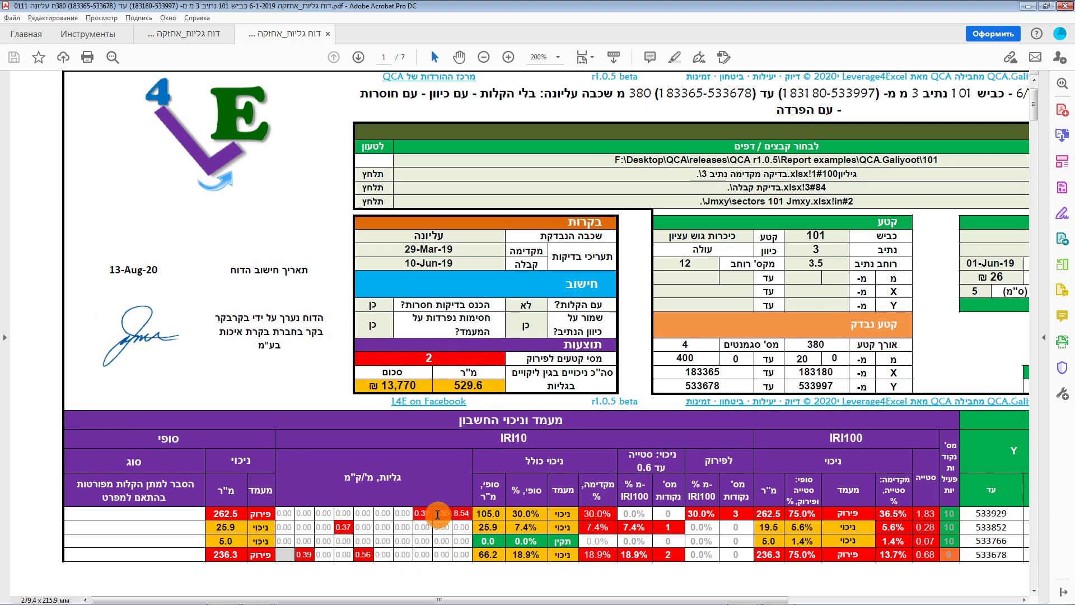
pyautogui.click(419, 513)
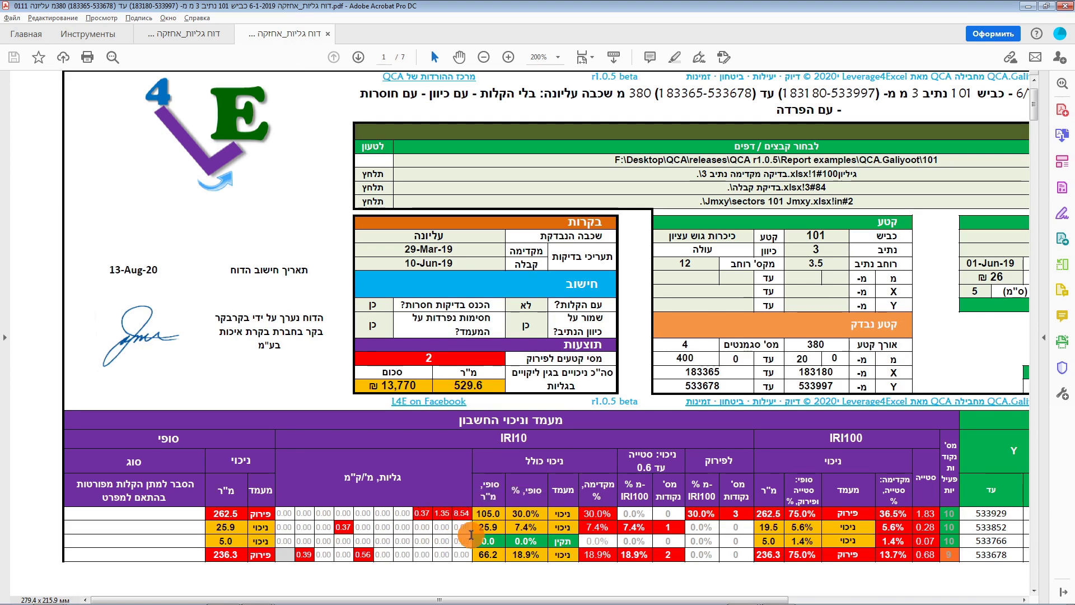
# - Recheck the lane 3 reports 1111 and 0111, and from File Explorer open the lane 4 1111 PDF report at 200% zoom
pyautogui.click(185, 35)
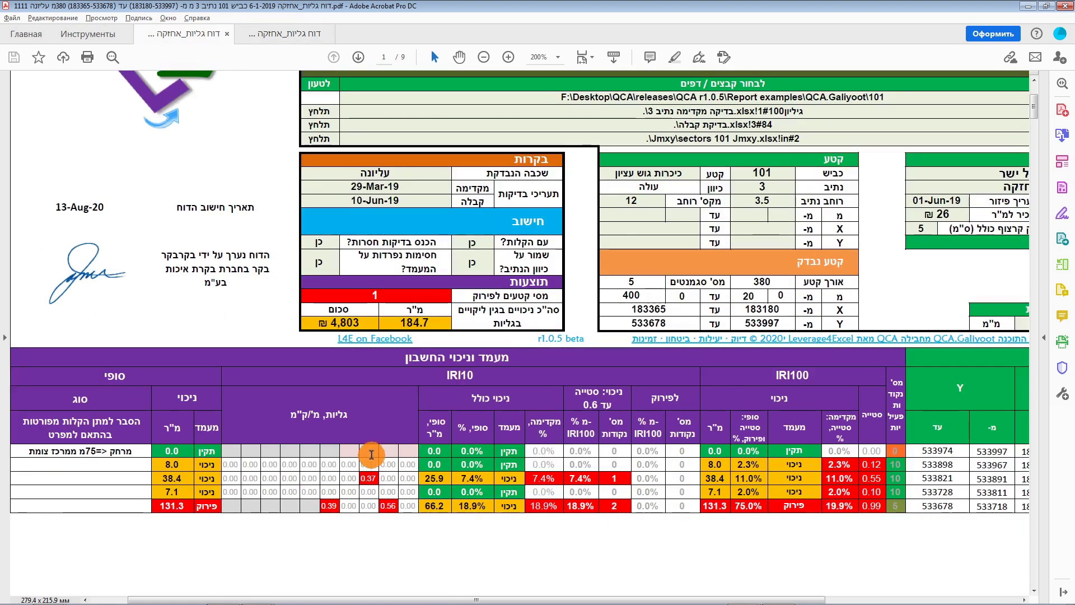
pyautogui.click(277, 34)
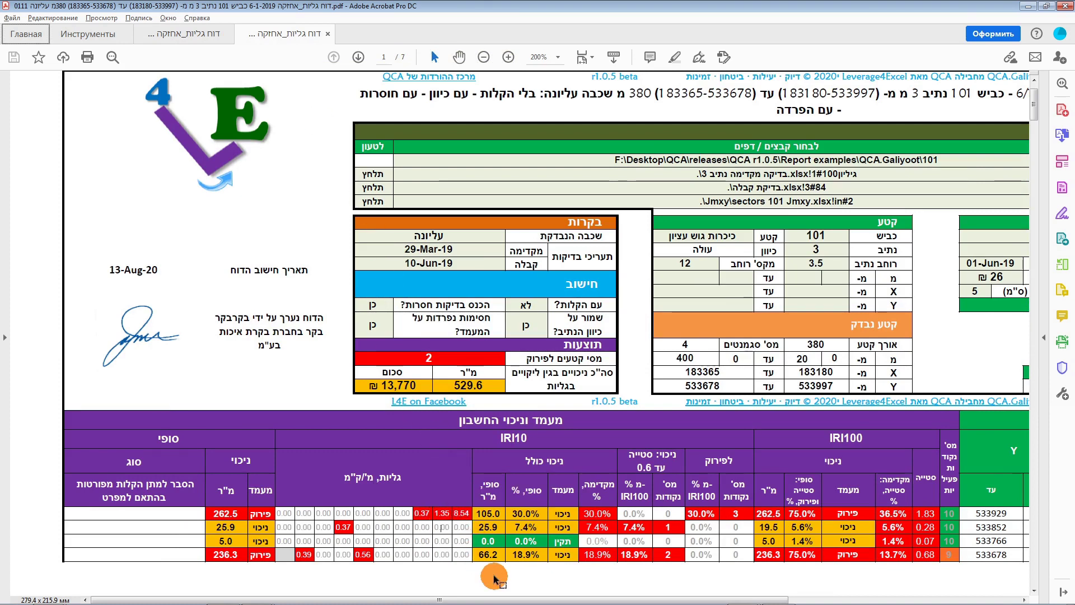
pyautogui.hotkey('alt', 'Tab')
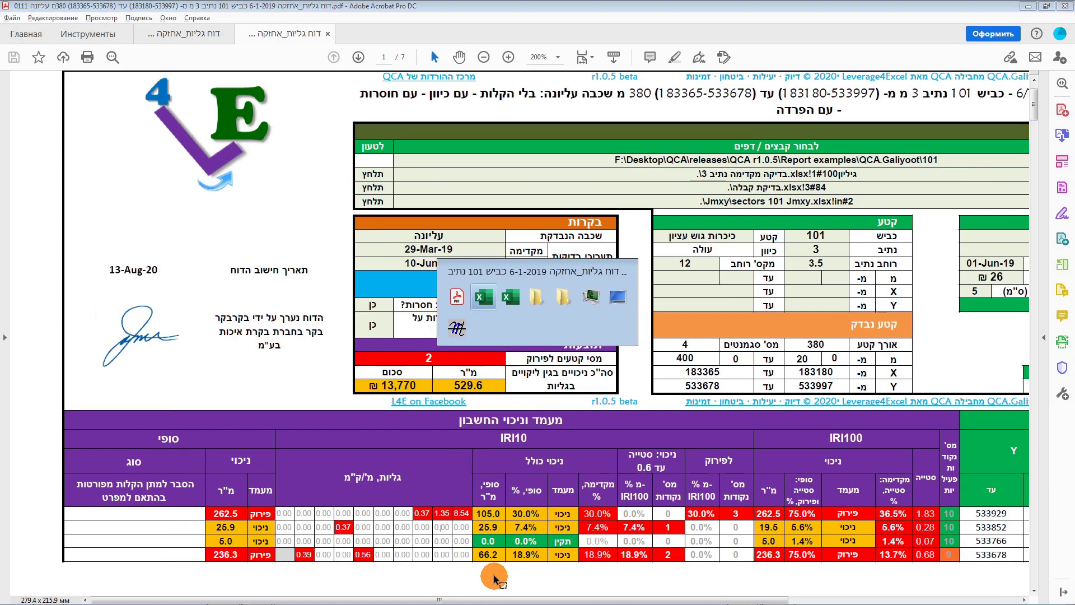
pyautogui.press('Tab')
pyautogui.press('Tab')
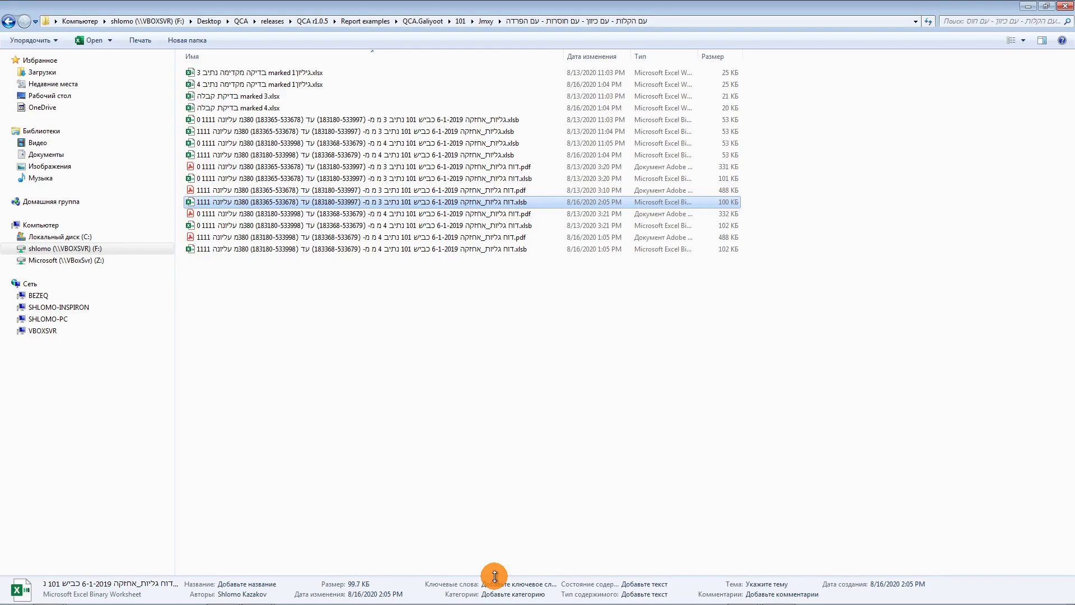
pyautogui.doubleClick(484, 236)
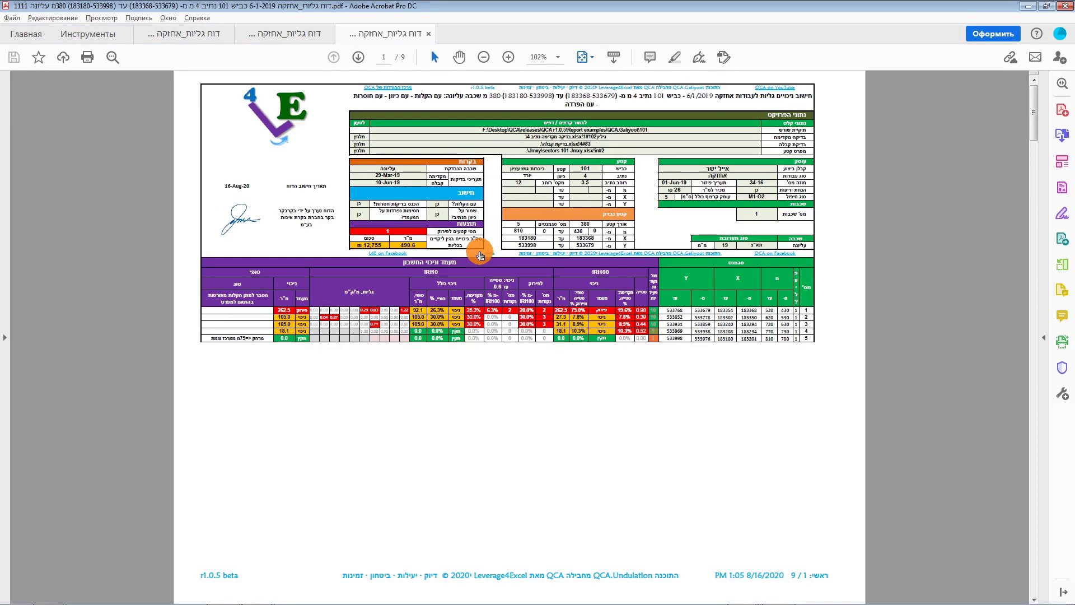
pyautogui.click(508, 58)
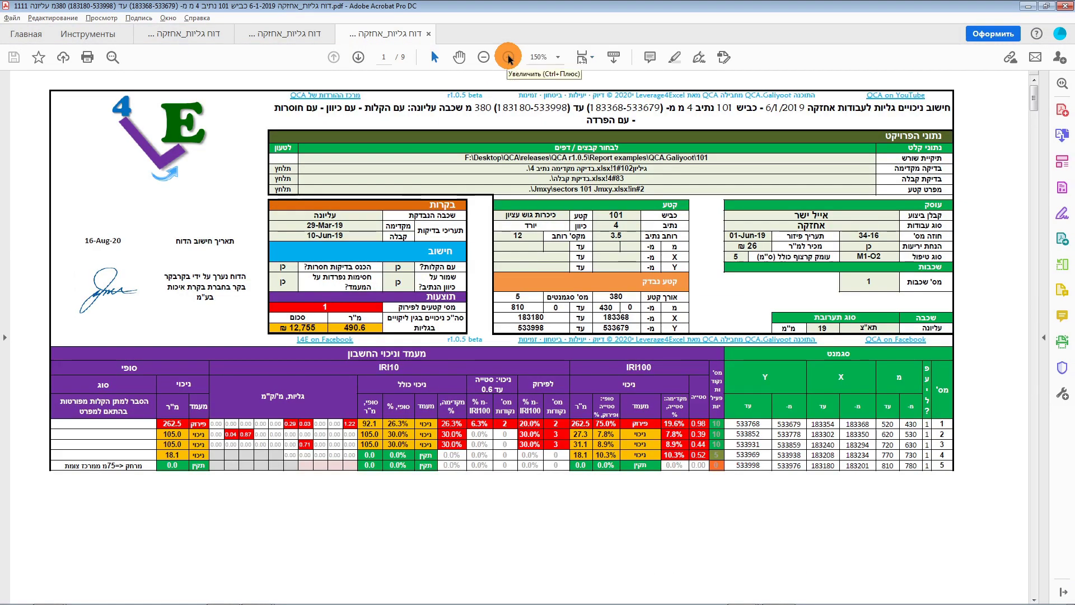
pyautogui.click(508, 58)
pyautogui.scroll(-3, 274, 114)
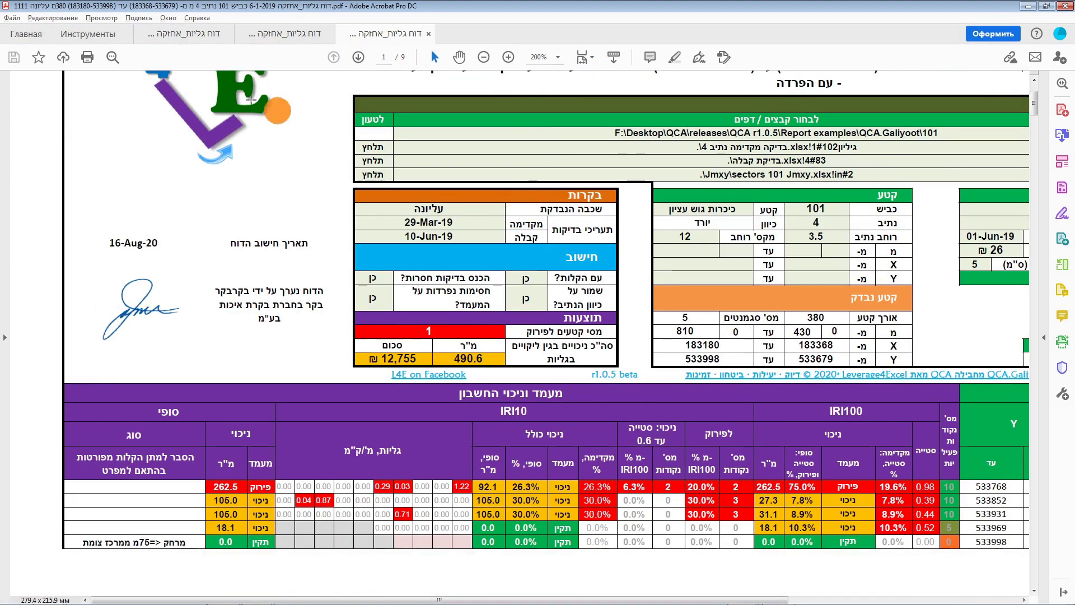
# - Compare the lane 4 1111 report with the lane 3 reports 1111 and 0111, examining deduction totals, removals and segment 2's IRI10 deviations
pyautogui.click(168, 38)
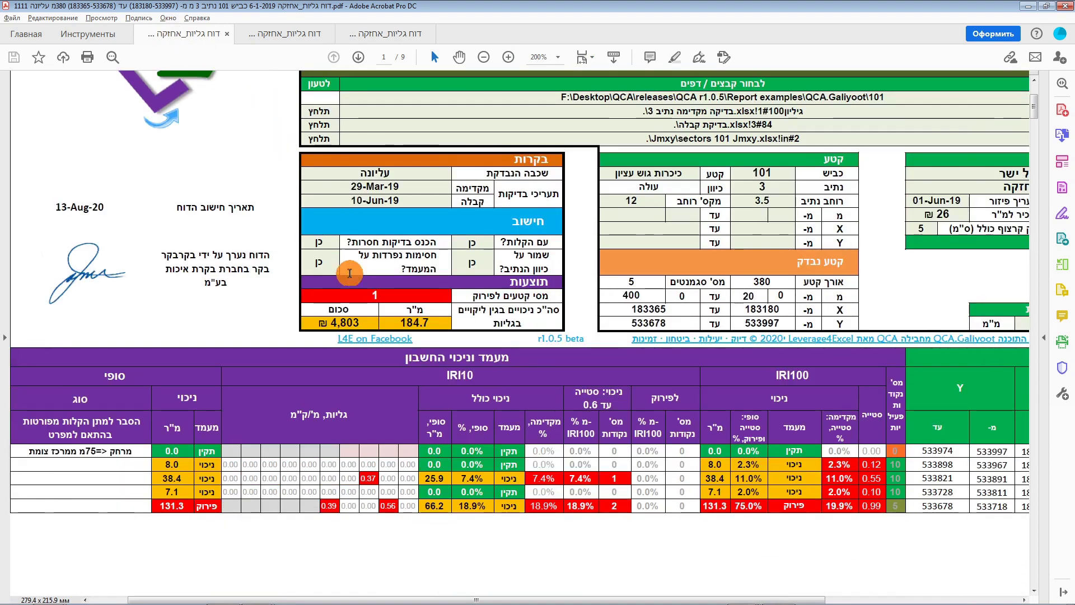
pyautogui.click(332, 37)
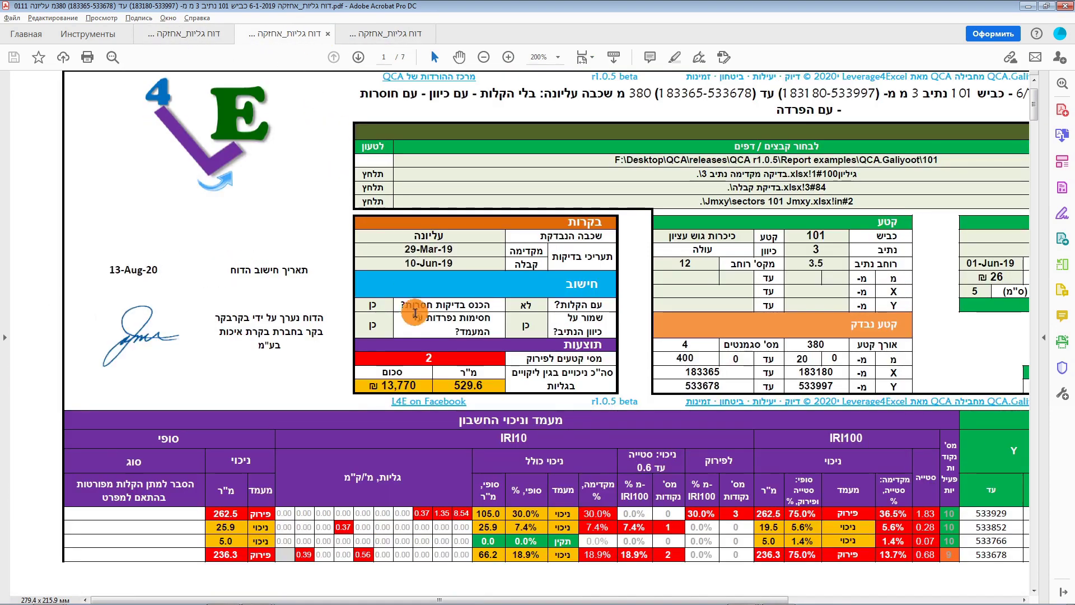
pyautogui.click(383, 34)
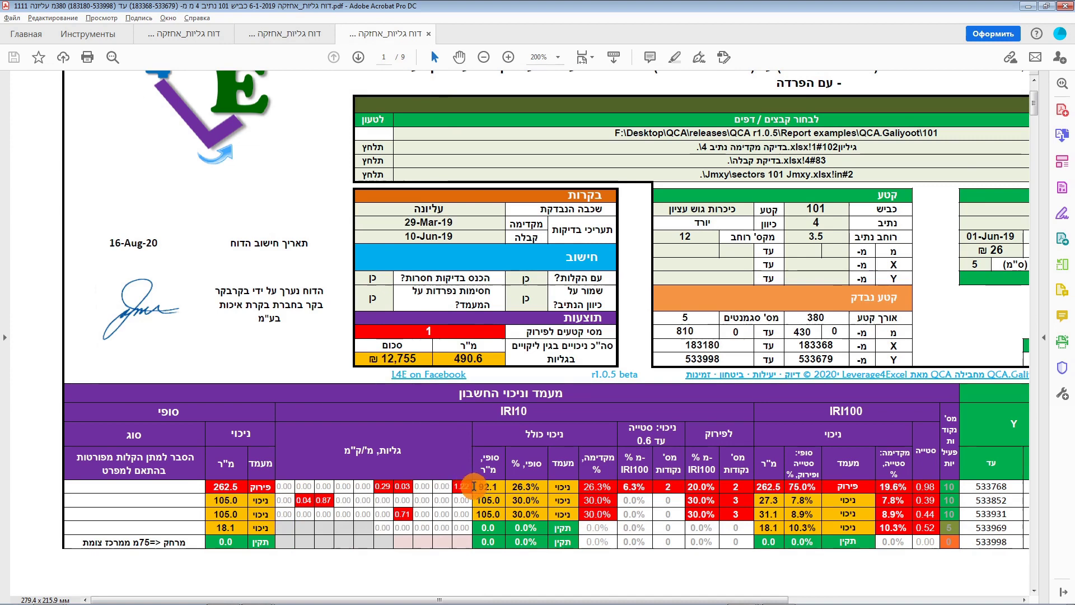
pyautogui.click(188, 42)
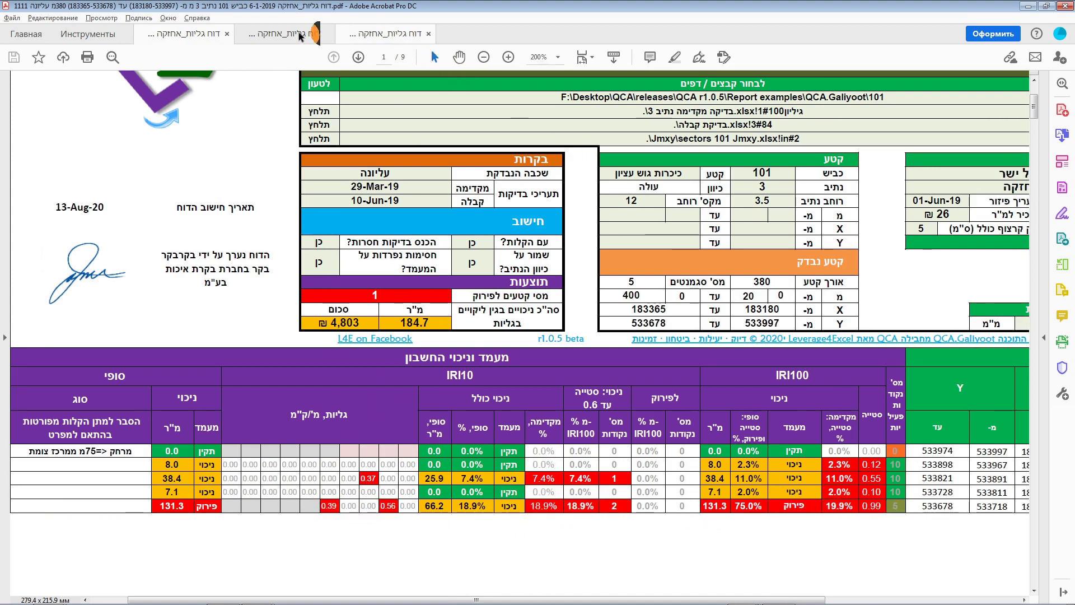
pyautogui.click(277, 34)
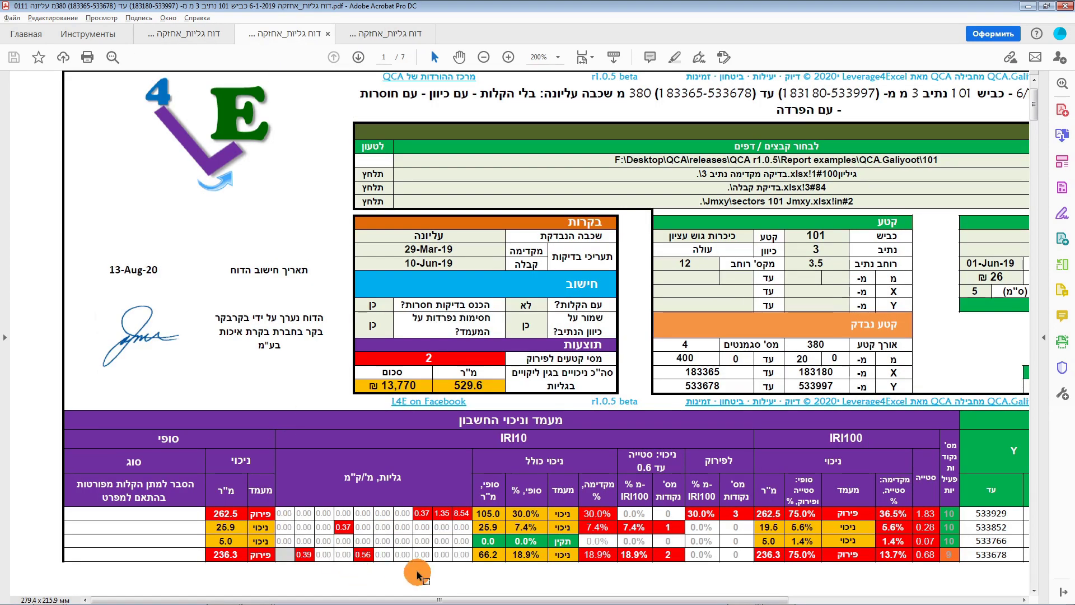
pyautogui.click(401, 41)
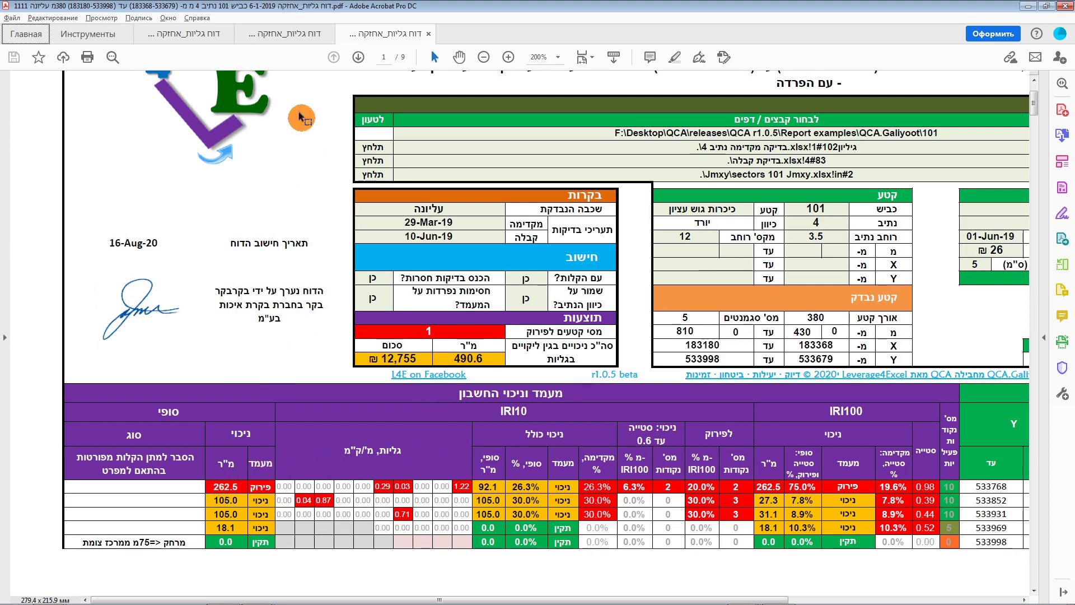
pyautogui.click(180, 35)
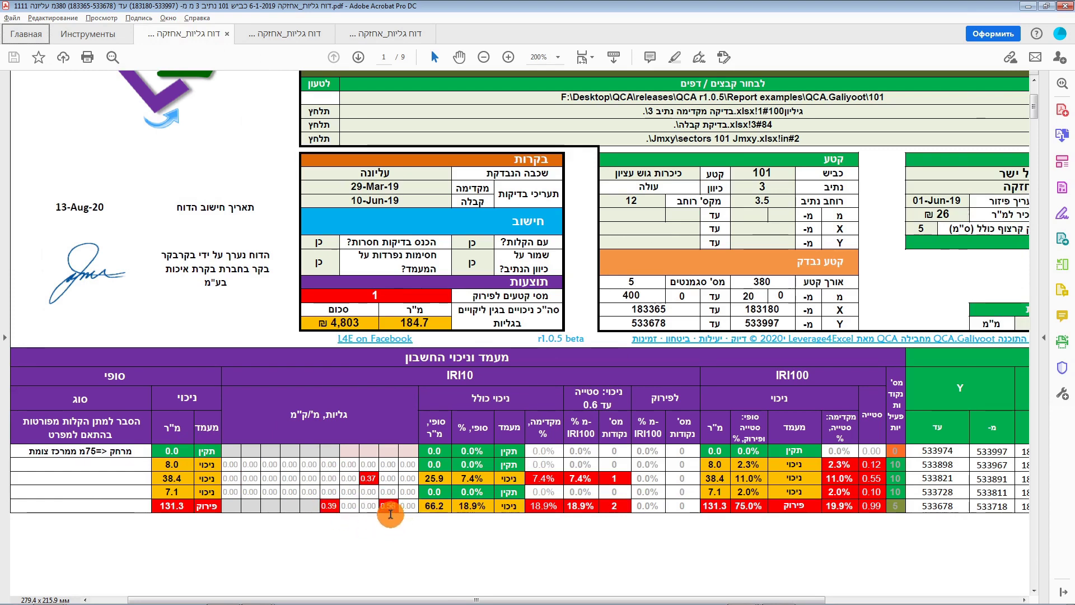
pyautogui.click(286, 34)
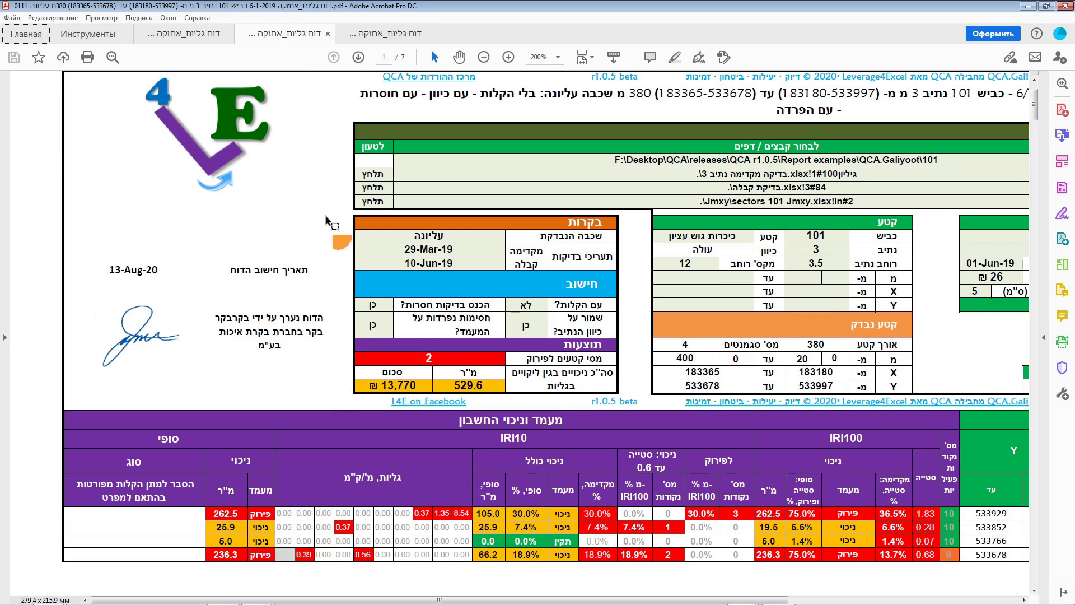
pyautogui.click(395, 33)
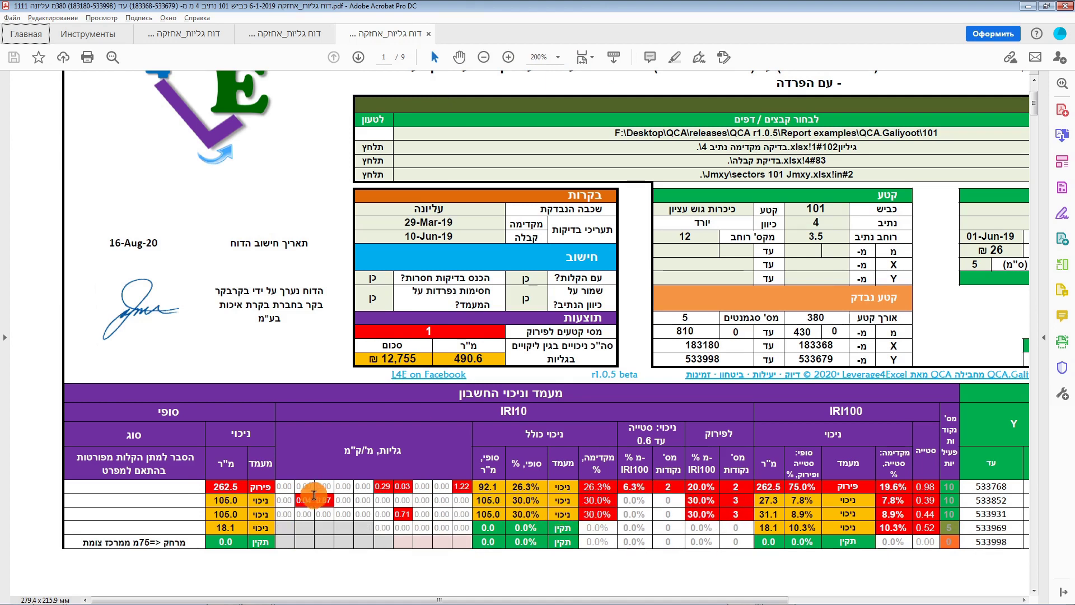
pyautogui.moveTo(324, 500); pyautogui.dragTo(319, 498)
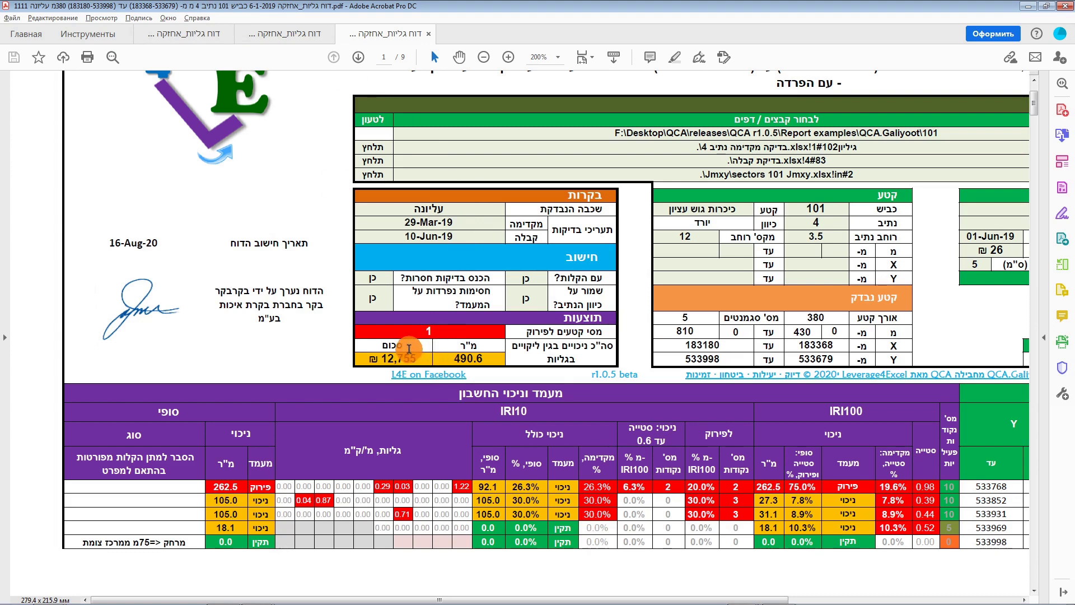
# - Switch to File Explorer and open the lane 4 0111 PDF from folder בלי הקלות - עם כיוון - עם חוסרות - עם הפרדה at 200% zoom
pyautogui.hotkey('alt', 'Tab')
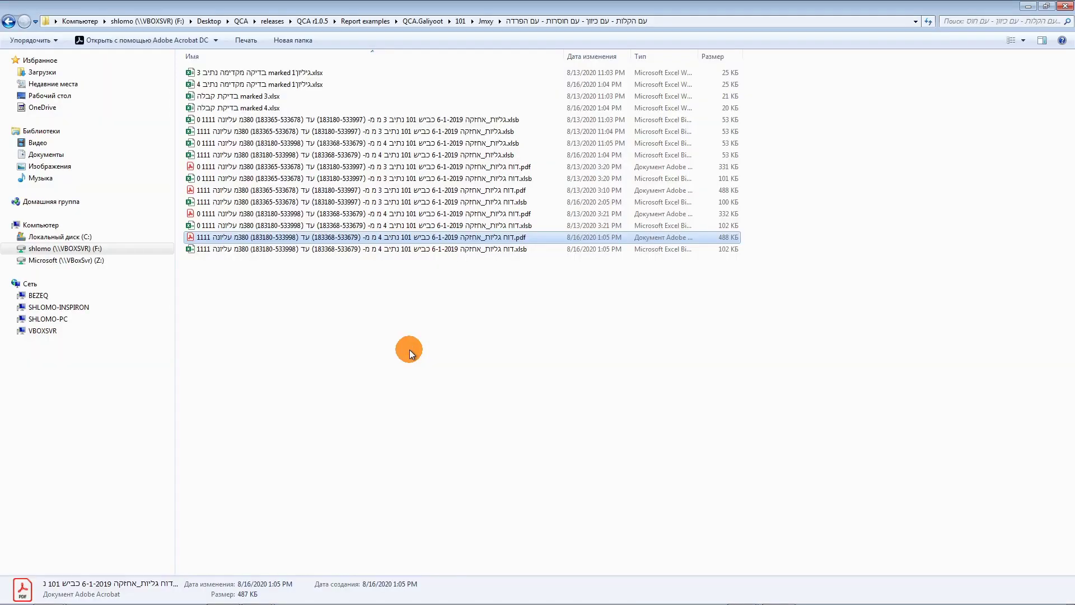
pyautogui.click(484, 23)
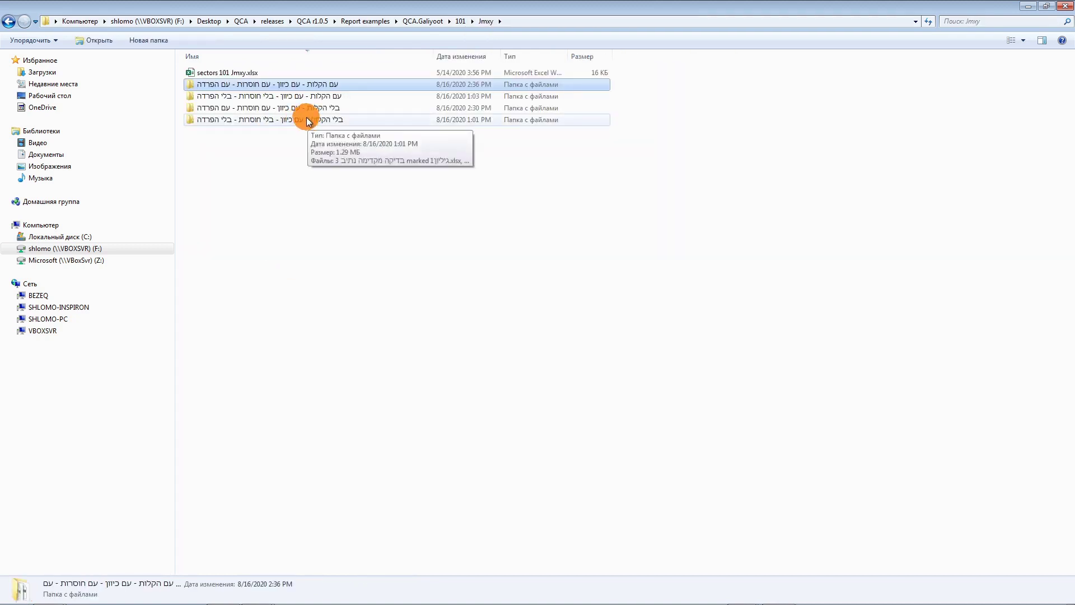
pyautogui.doubleClick(304, 110)
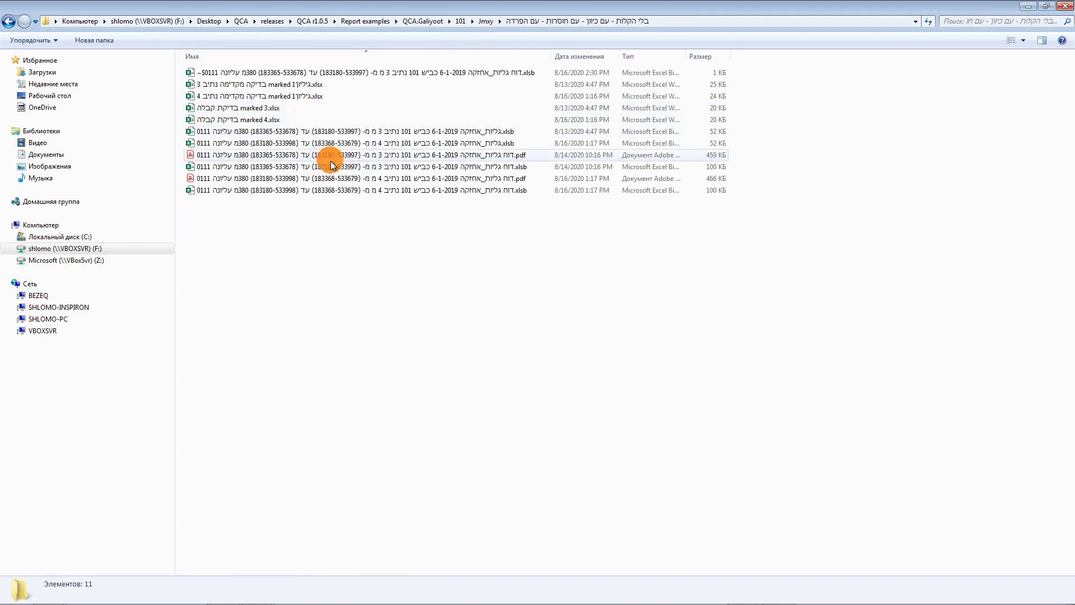
pyautogui.click(330, 177)
pyautogui.press('Return')
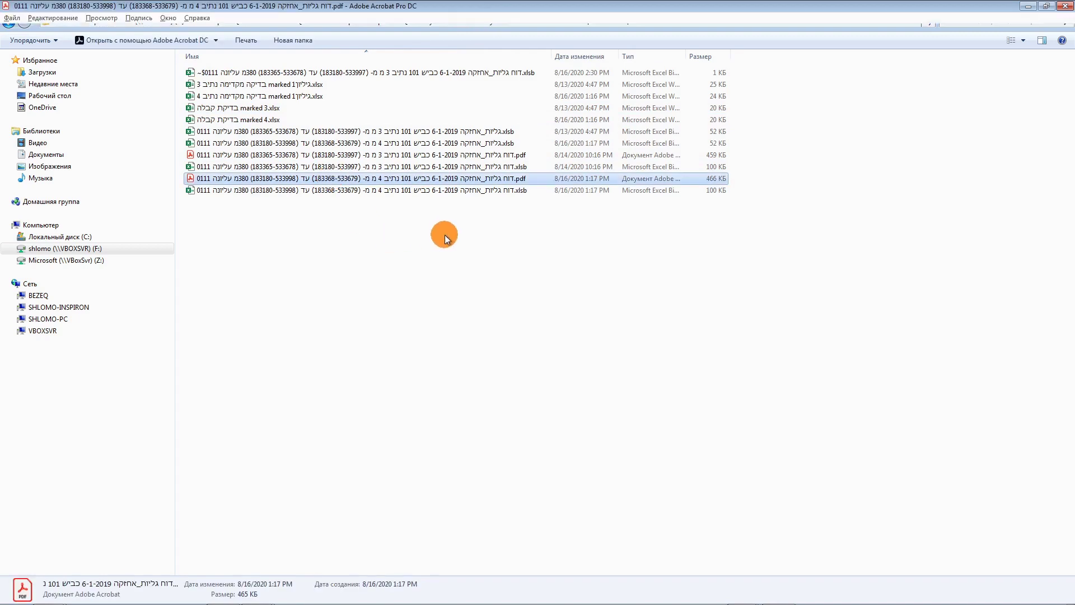
pyautogui.click(509, 57)
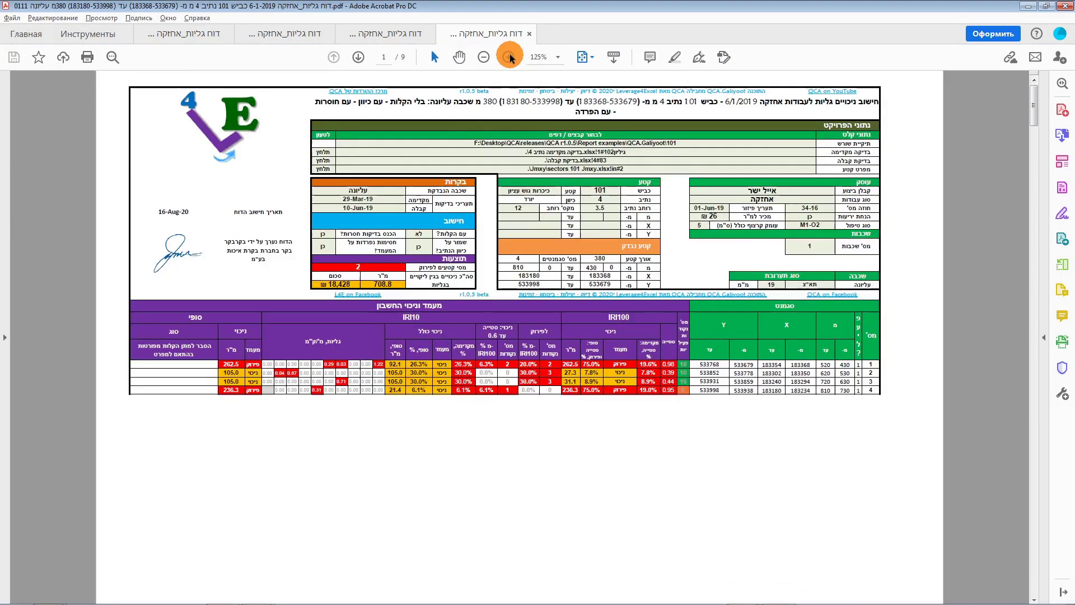
pyautogui.click(509, 57)
pyautogui.click(509, 57)
pyautogui.scroll(-3, 475, 343)
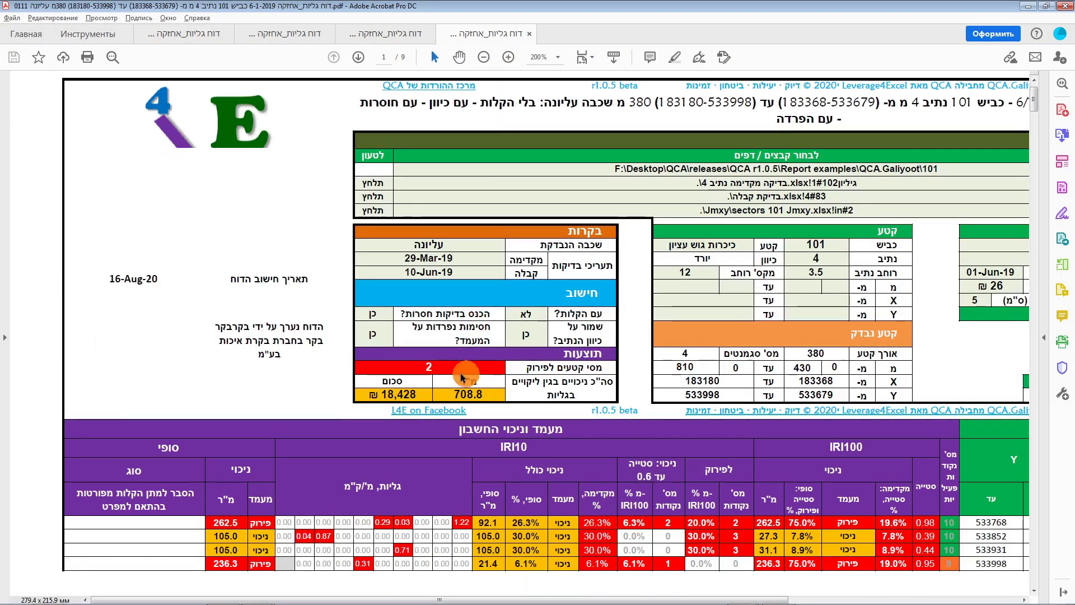
pyautogui.scroll(-1, 412, 431)
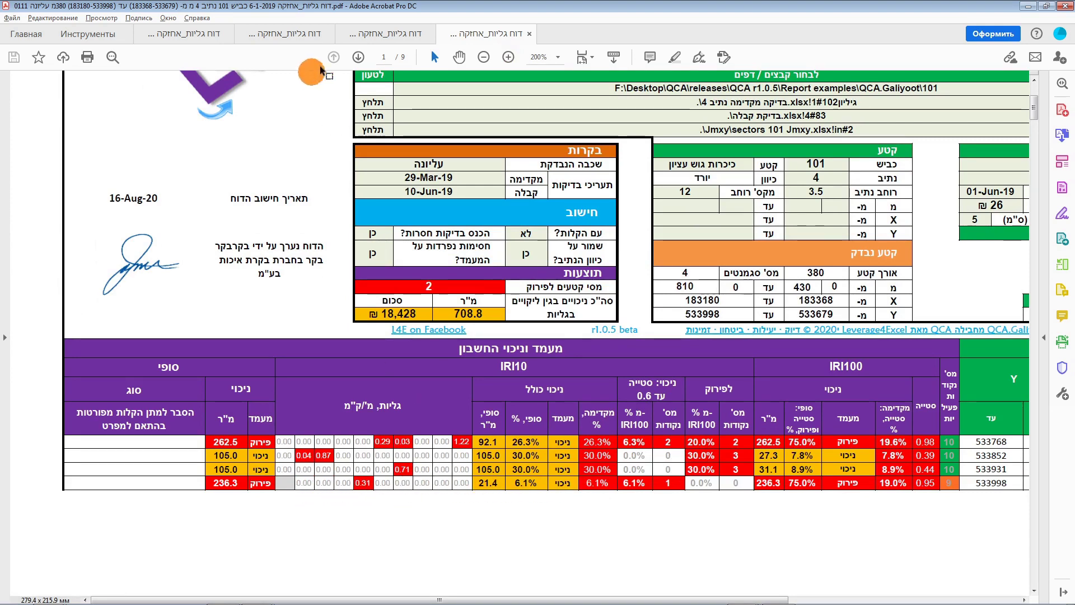
# - Compare the lane 4 reports 0111 and 1111, examining total deductions, segments for removal and the last segments' IRI values
pyautogui.click(392, 33)
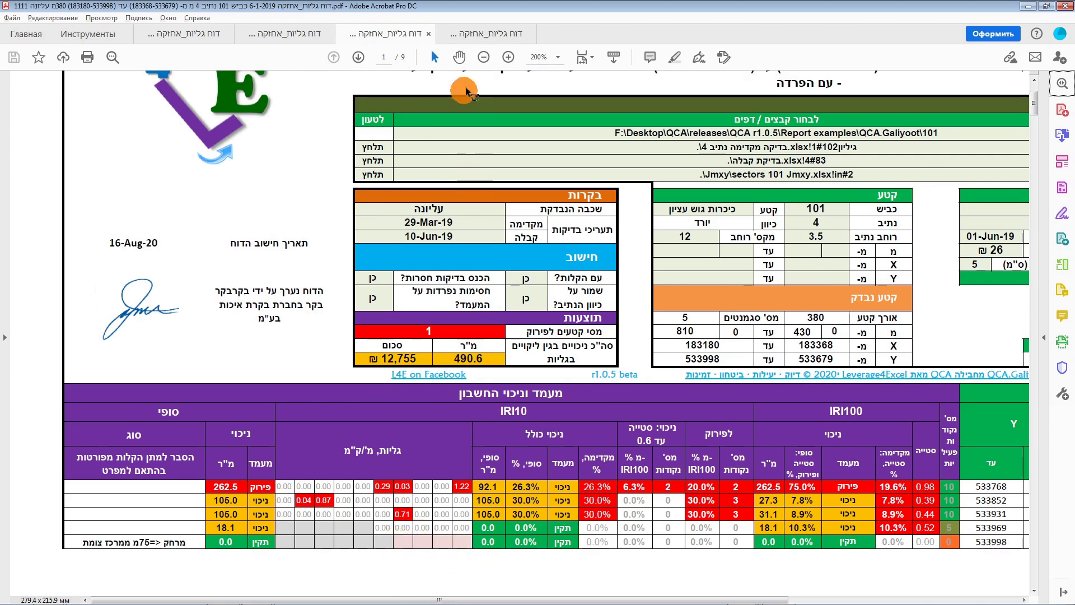
pyautogui.click(490, 37)
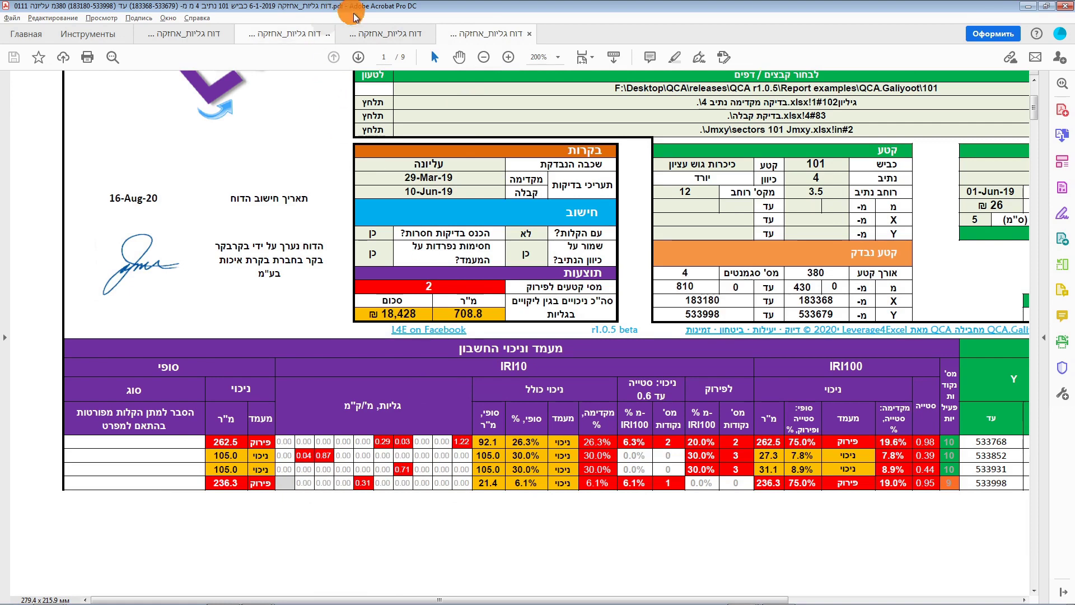
pyautogui.click(367, 34)
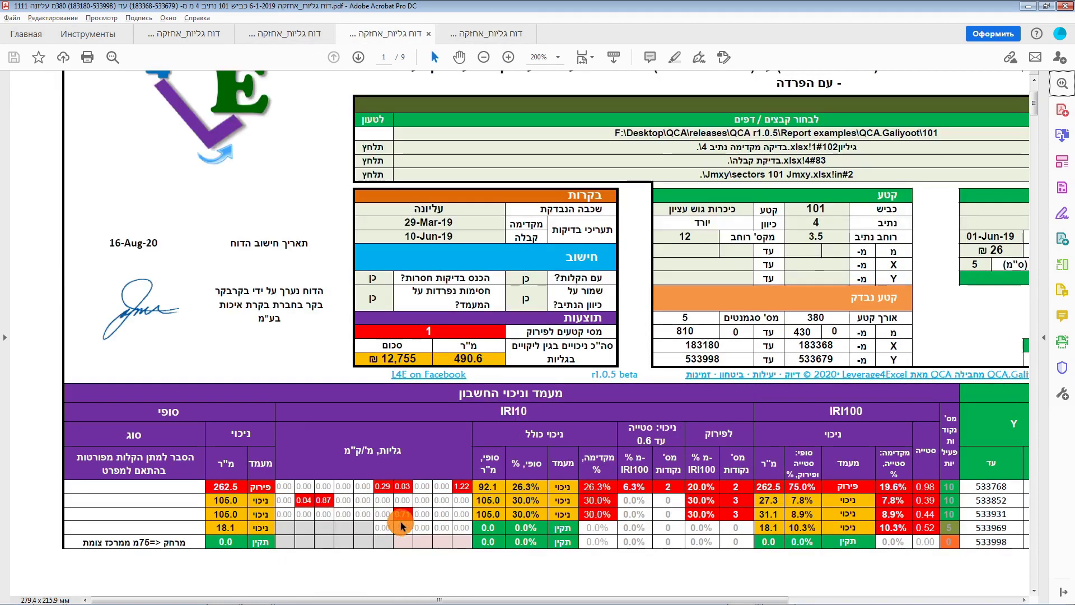
pyautogui.click(477, 35)
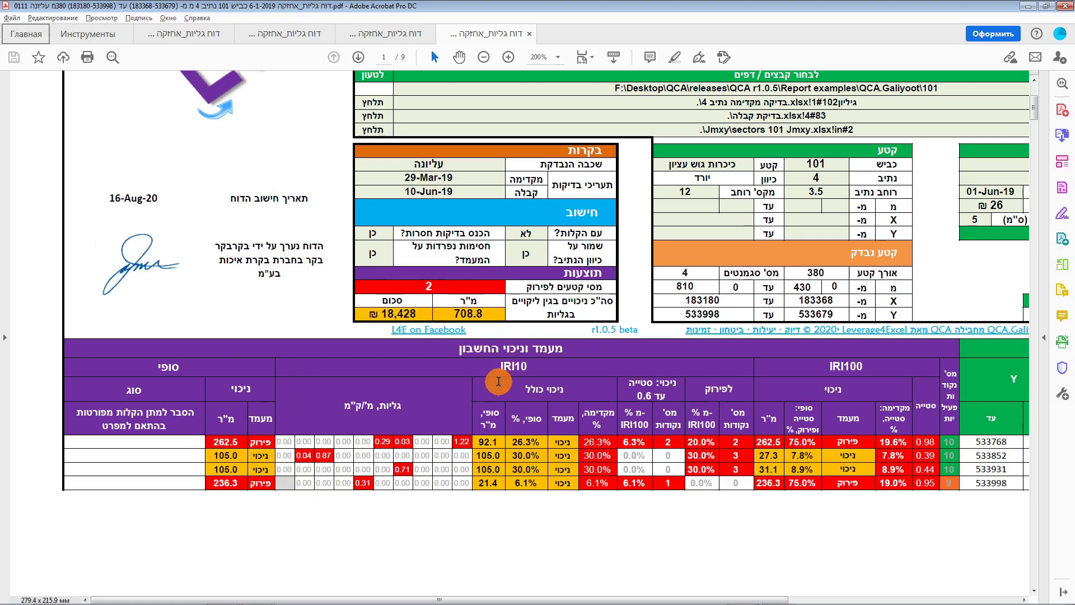
# - Switch to File Explorer and open the lane 3 1100 PDF from folder עם הקלות - עם כיוון - בלי חוסרות - בלי הפרדה at 200% zoom
pyautogui.hotkey('alt', 'Tab')
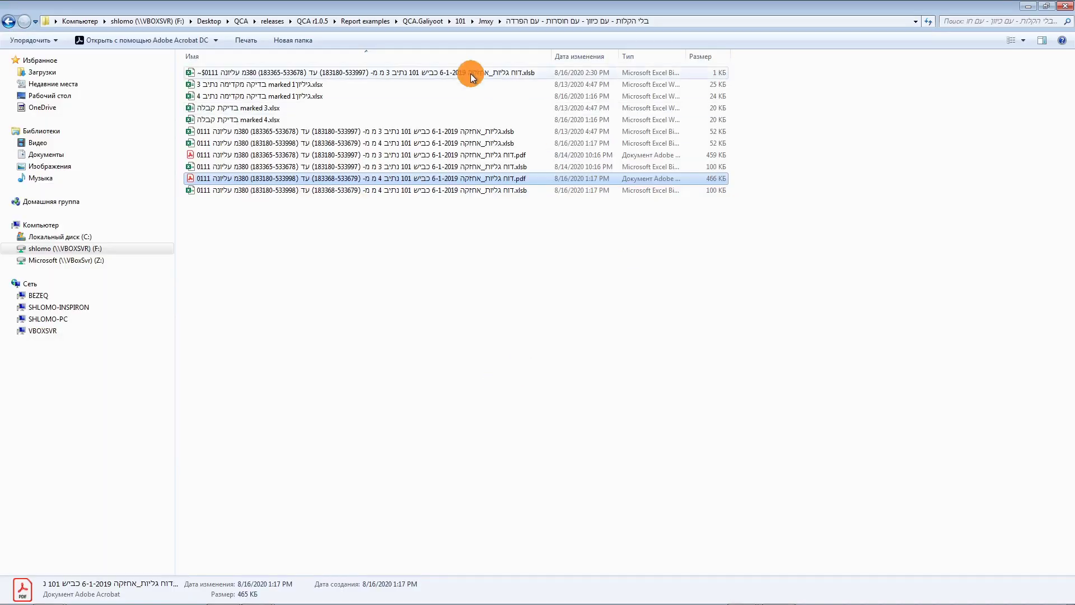
pyautogui.click(486, 25)
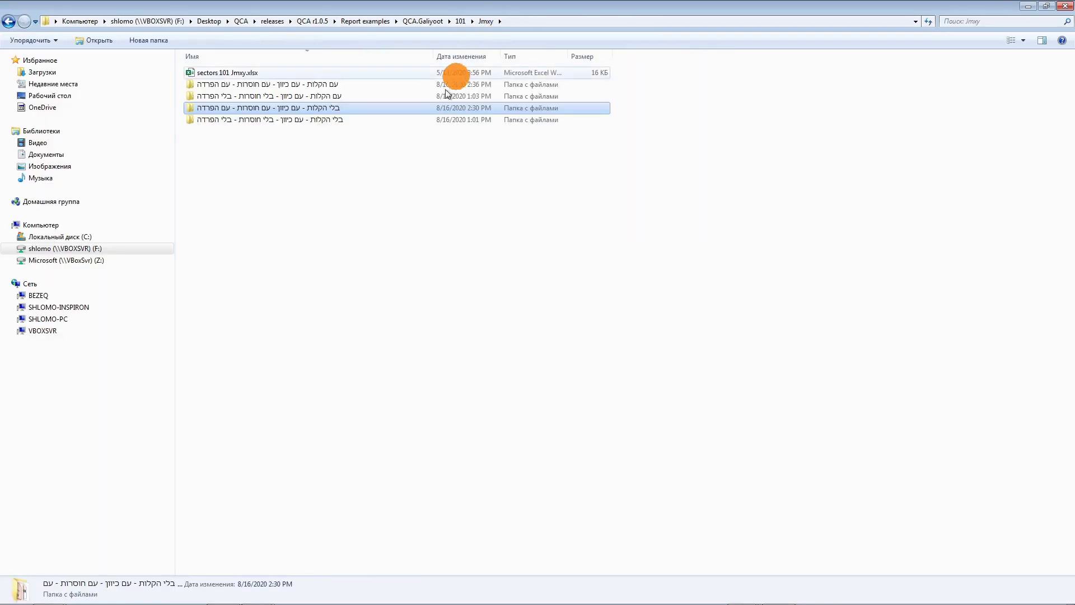
pyautogui.doubleClick(345, 97)
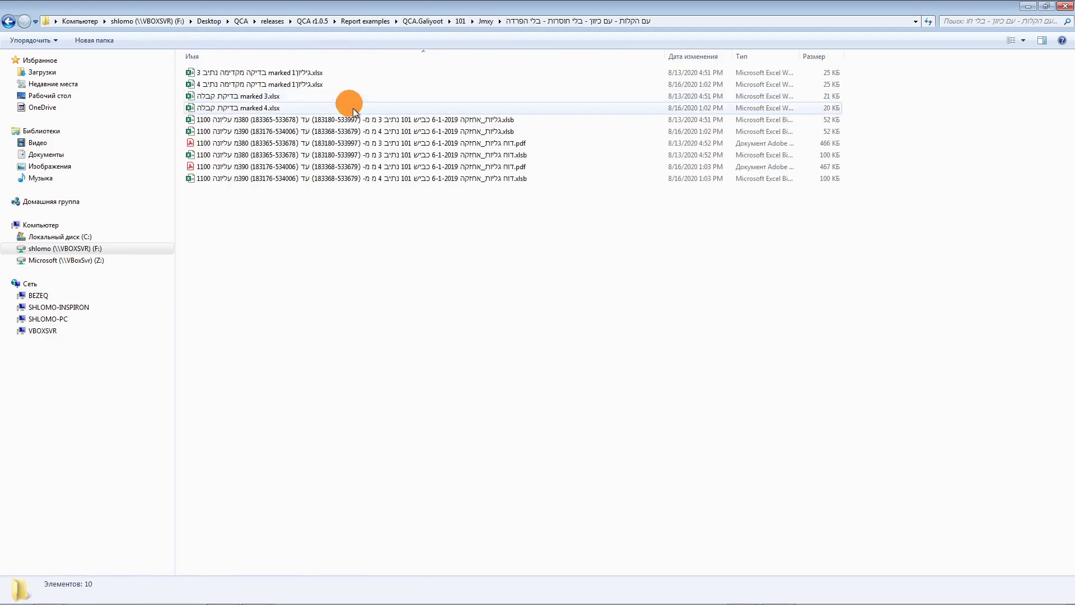
pyautogui.doubleClick(412, 144)
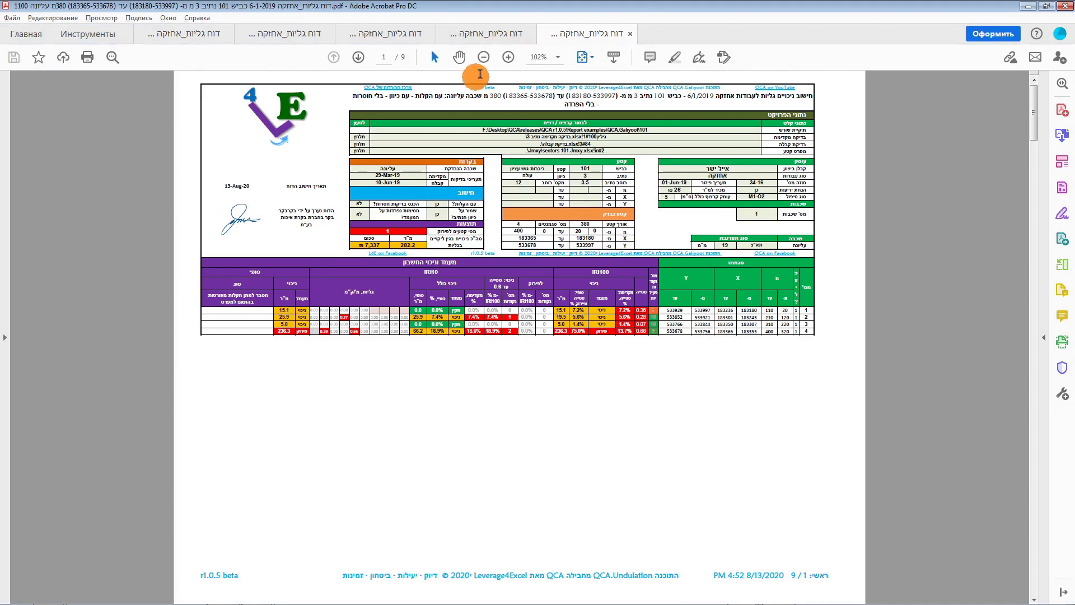
pyautogui.click(506, 57)
pyautogui.click(506, 57)
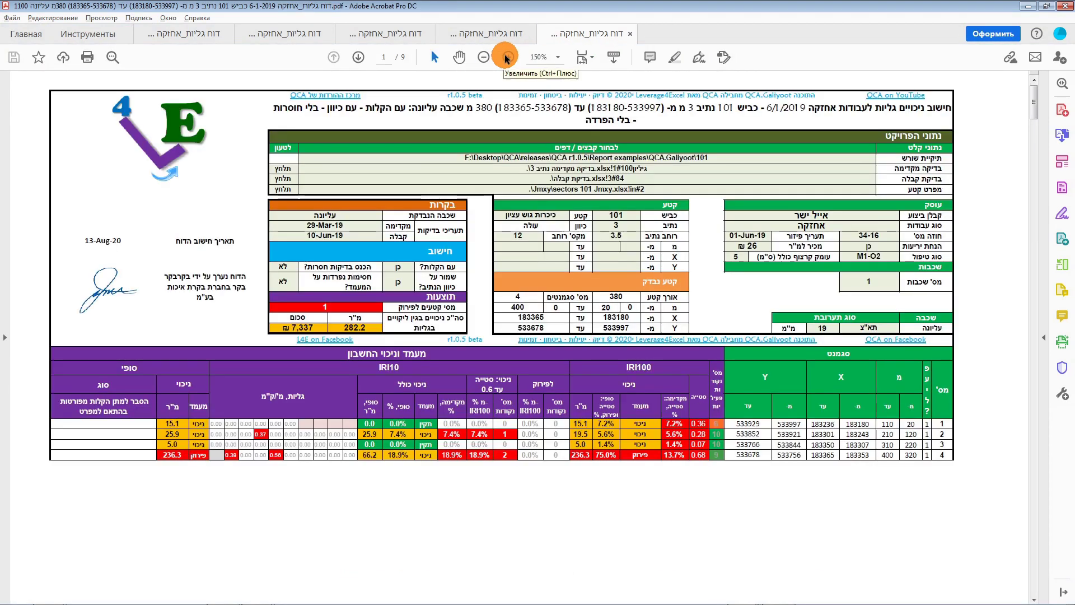
pyautogui.click(505, 58)
pyautogui.scroll(-3, 631, 216)
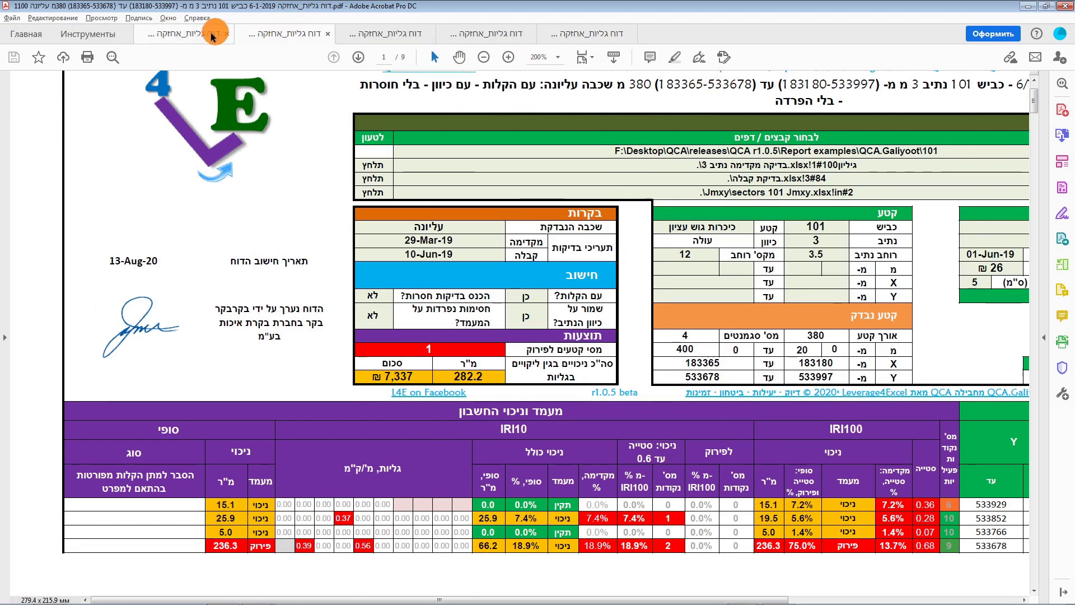
# - Compare the lane 3 reports 1111 and 1100, examining deduction totals, segment counts and the last segment's values
pyautogui.click(185, 34)
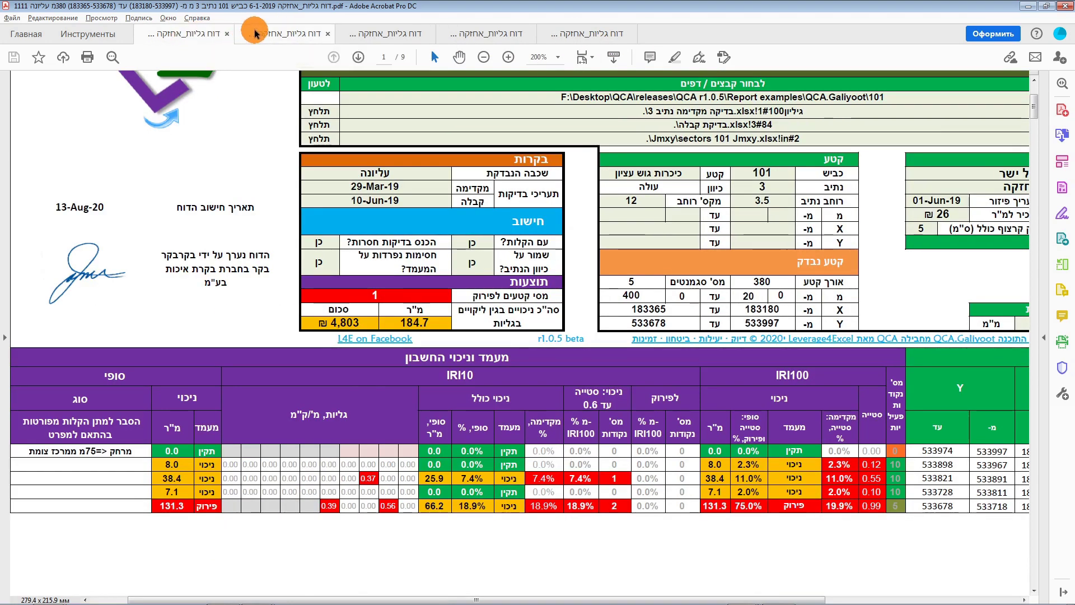
pyautogui.click(256, 34)
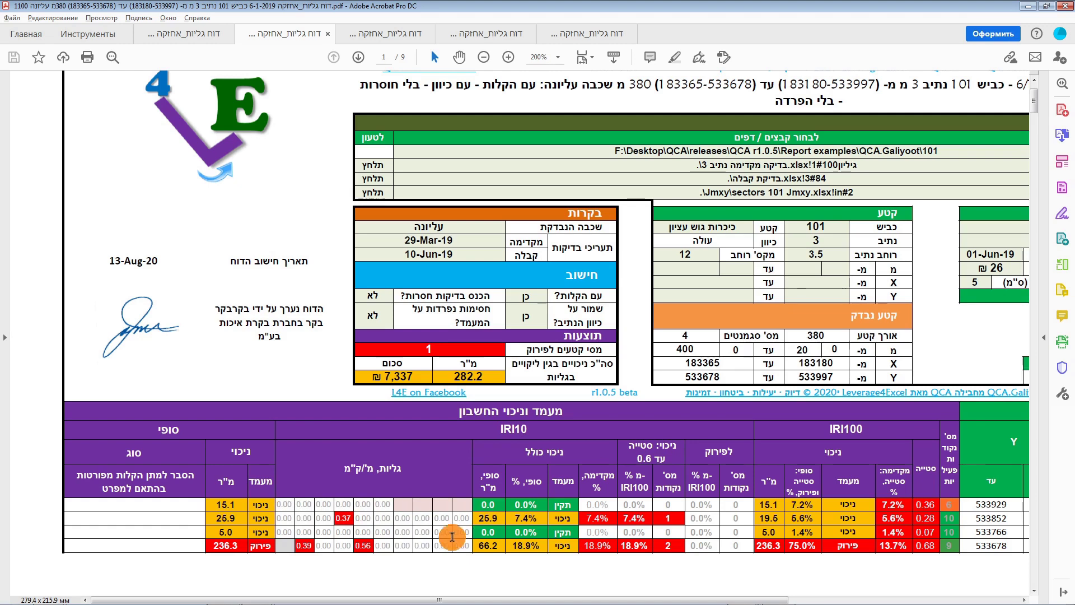
# - Switch to File Explorer and open the lane 4 1100 PDF from the same folder at 200% zoom
pyautogui.hotkey('alt', 'Tab')
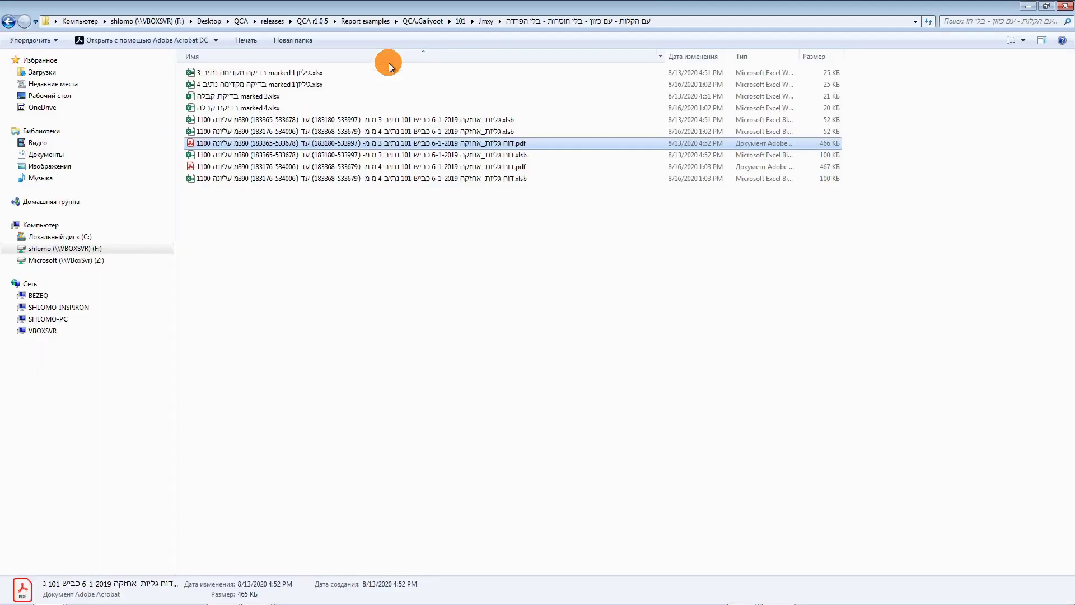
pyautogui.click(436, 167)
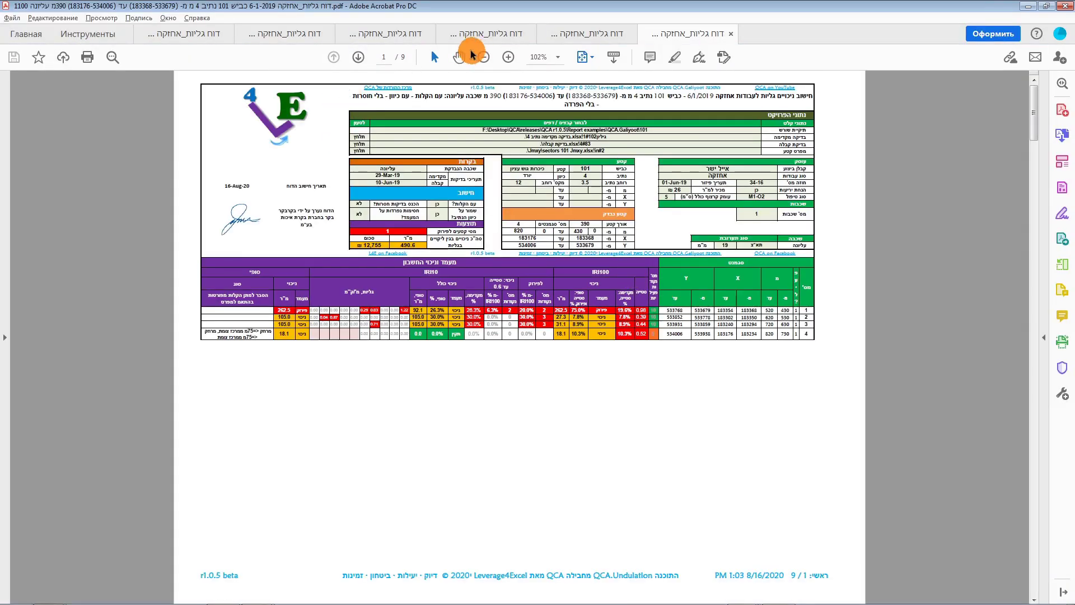
pyautogui.click(508, 57)
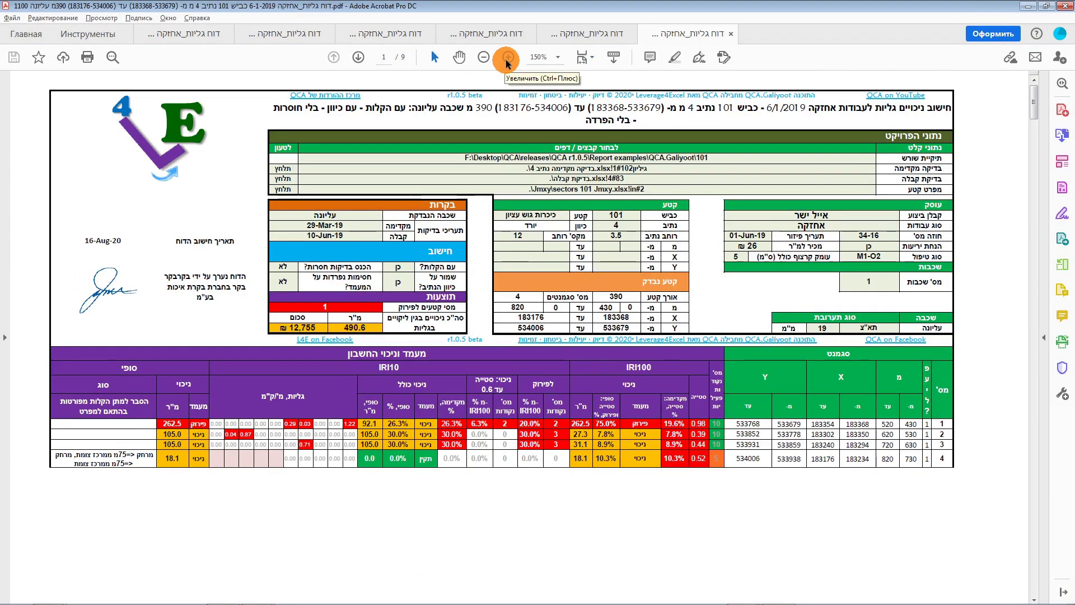
pyautogui.click(508, 57)
pyautogui.scroll(-1, 596, 399)
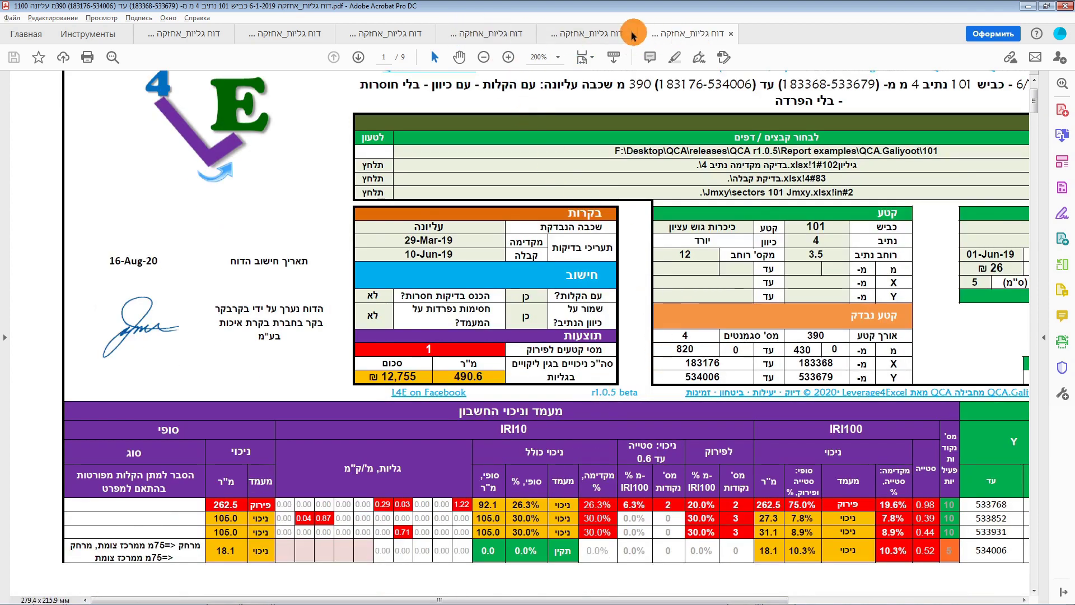
# - Compare the lane 4 reports 1111 and 1100, examining total deductions and the last segments near the junction centre
pyautogui.click(496, 40)
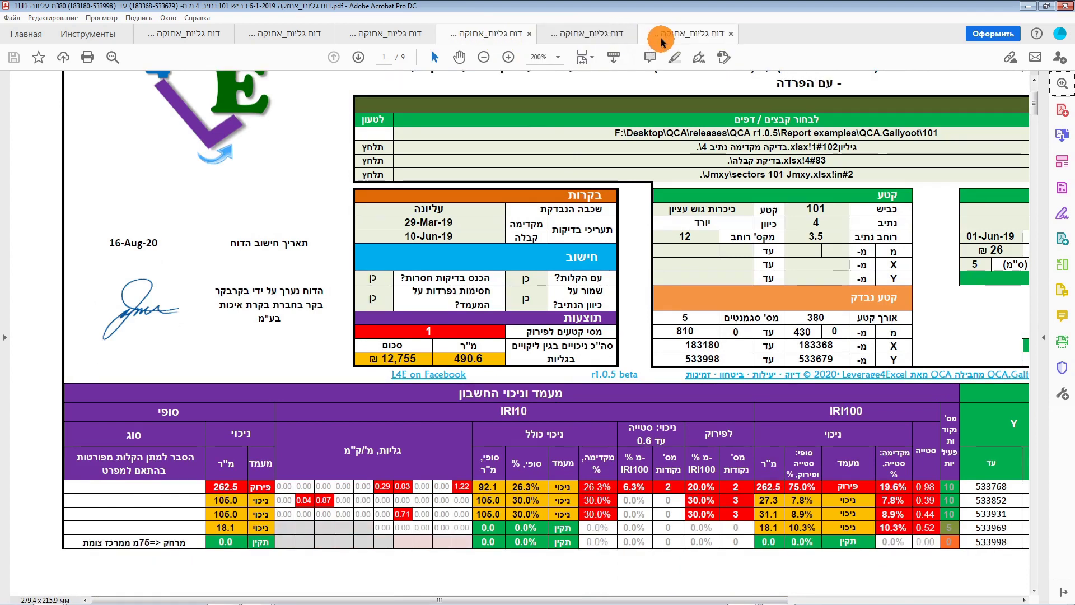
pyautogui.click(585, 34)
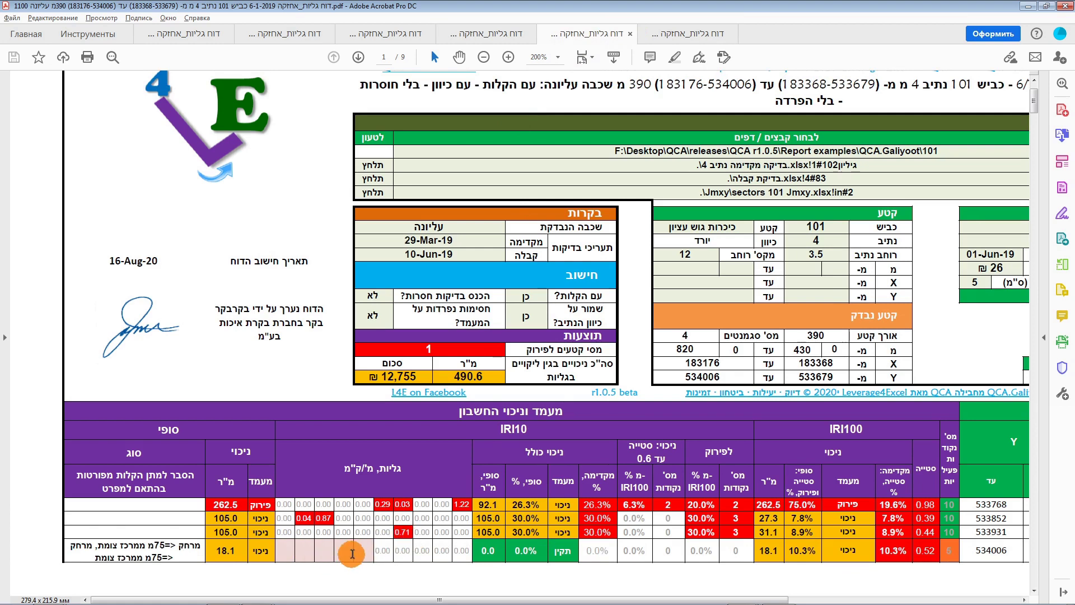
pyautogui.click(476, 34)
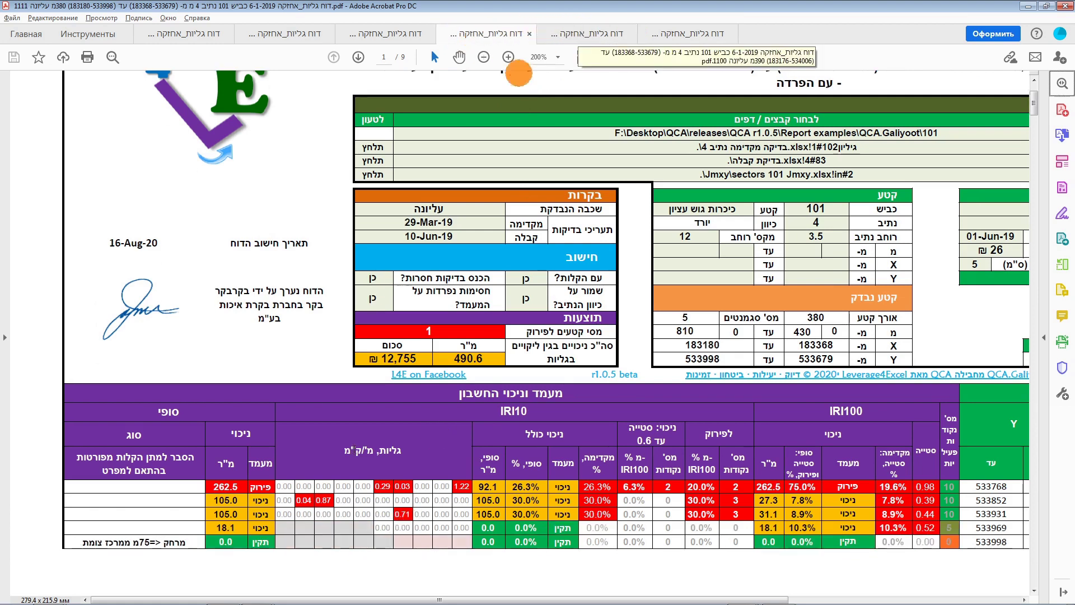
pyautogui.click(565, 34)
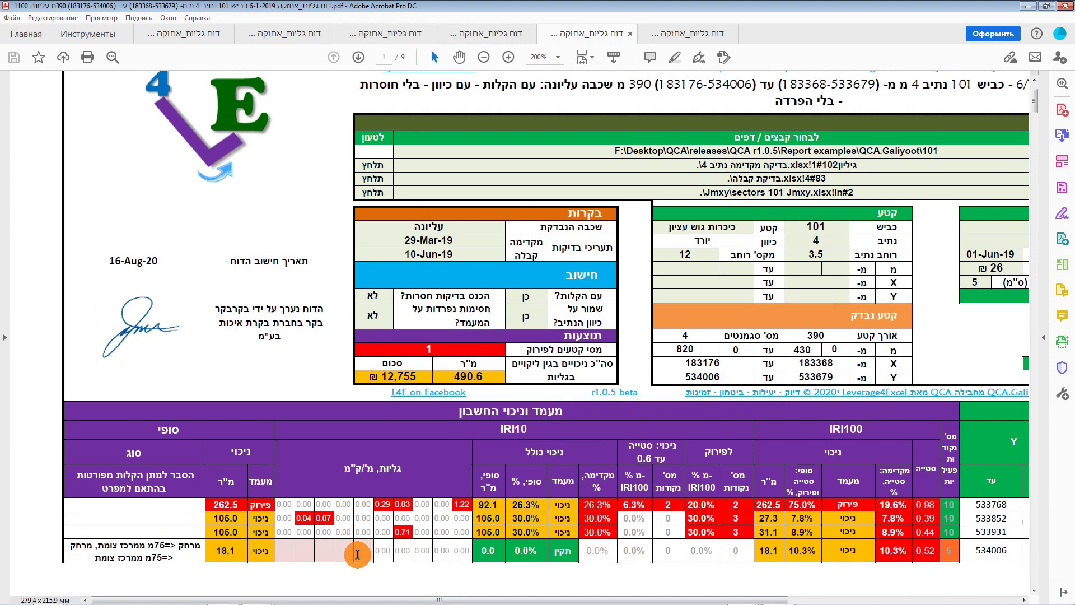
# - Switch to File Explorer and open the lane 3 0100 PDF from folder בלי הקלות - עם כיוון - בלי חוסרות - בלי הפרדה at 200% zoom
pyautogui.hotkey('alt', 'Tab')
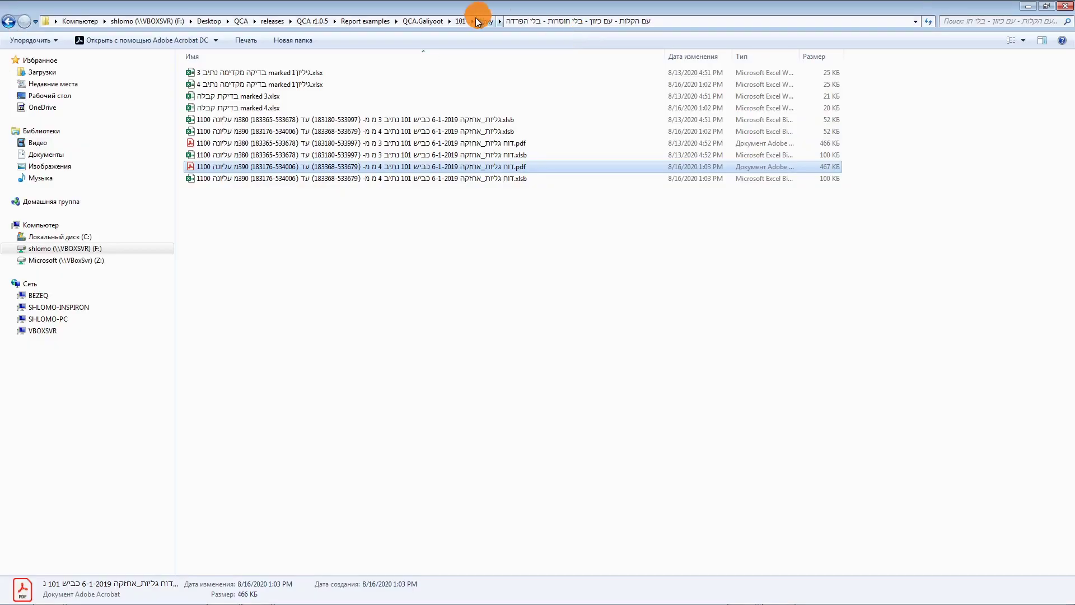
pyautogui.click(477, 21)
pyautogui.doubleClick(336, 120)
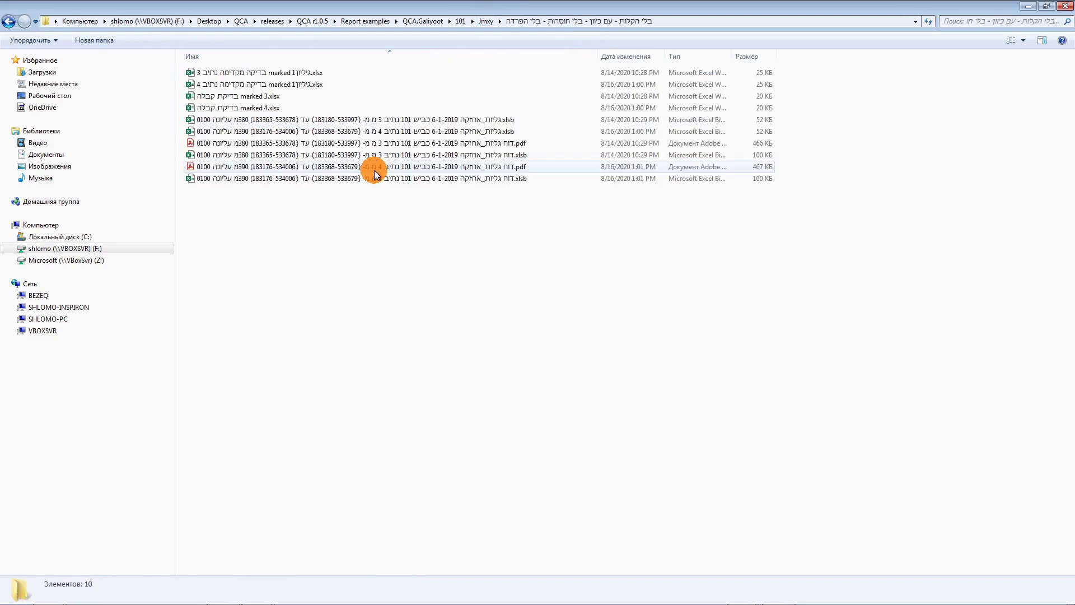
pyautogui.doubleClick(355, 142)
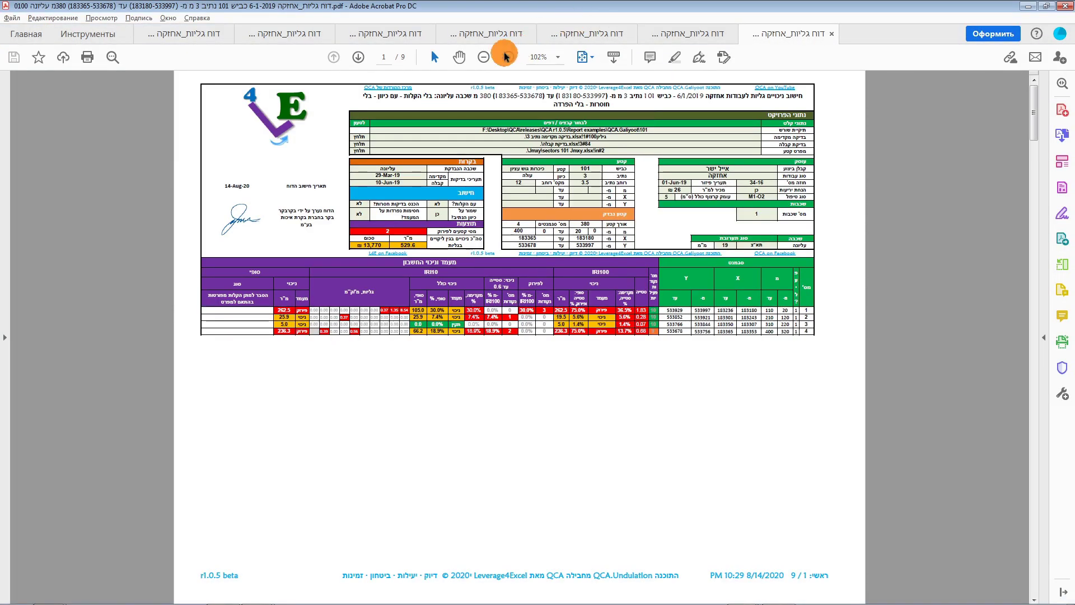
pyautogui.click(508, 57)
pyautogui.click(509, 57)
pyautogui.click(509, 57)
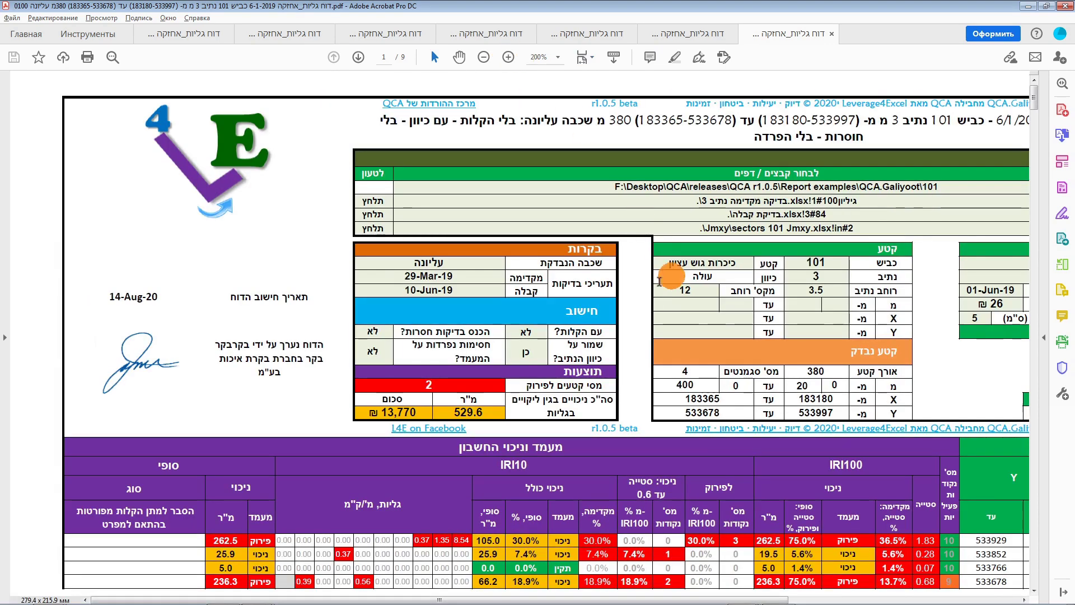
pyautogui.scroll(-1, 646, 278)
# - Place the lane 3 0100 report beside the lane 3 0111 report and compare their options, deduction totals and segments
pyautogui.moveTo(784, 34); pyautogui.dragTo(413, 41)
pyautogui.click(400, 37)
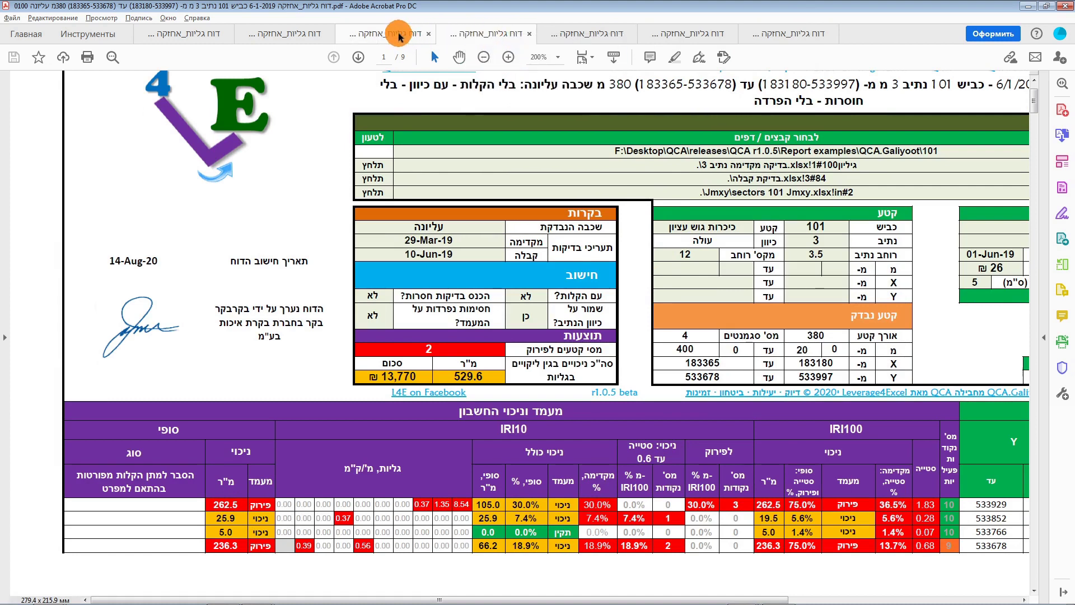
pyautogui.click(472, 37)
pyautogui.click(399, 33)
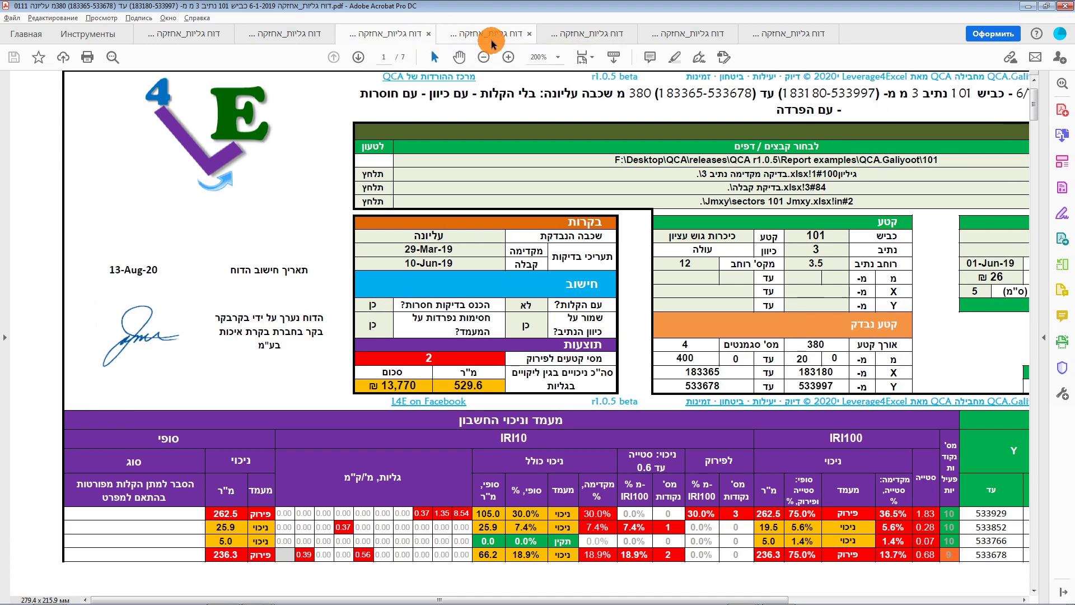
pyautogui.click(492, 40)
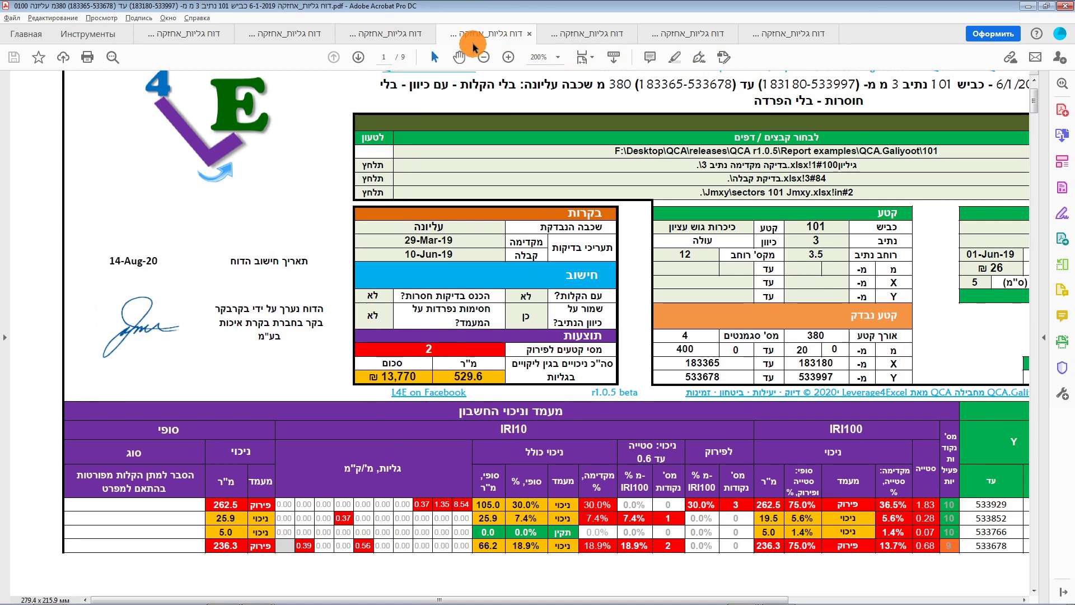
# - Switch to File Explorer and open the lane 4 0100 PDF from the same folder at 200% zoom
pyautogui.hotkey('alt', 'Tab')
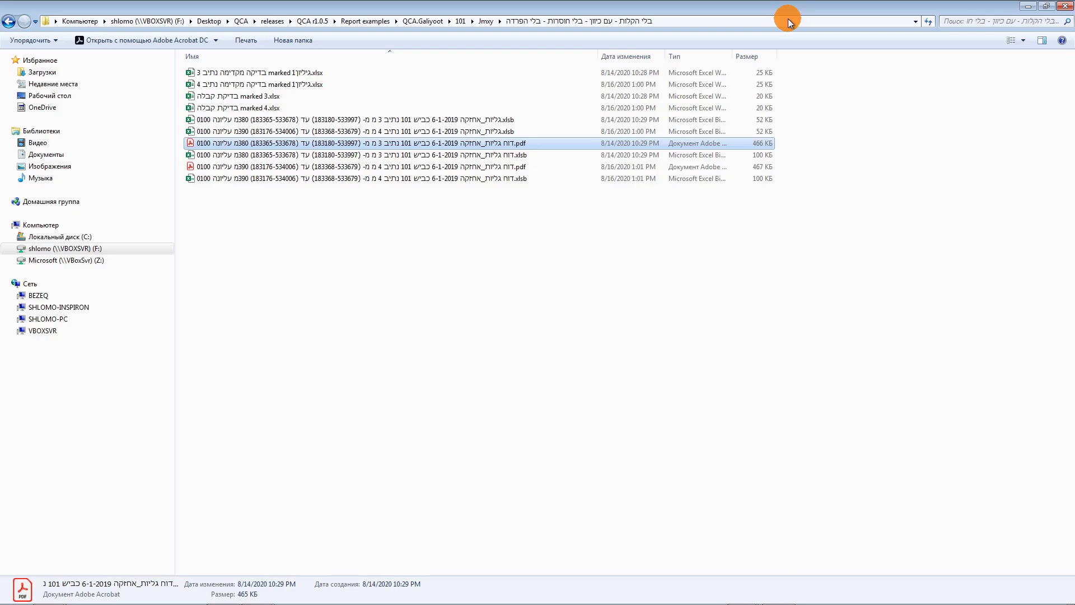
pyautogui.doubleClick(513, 167)
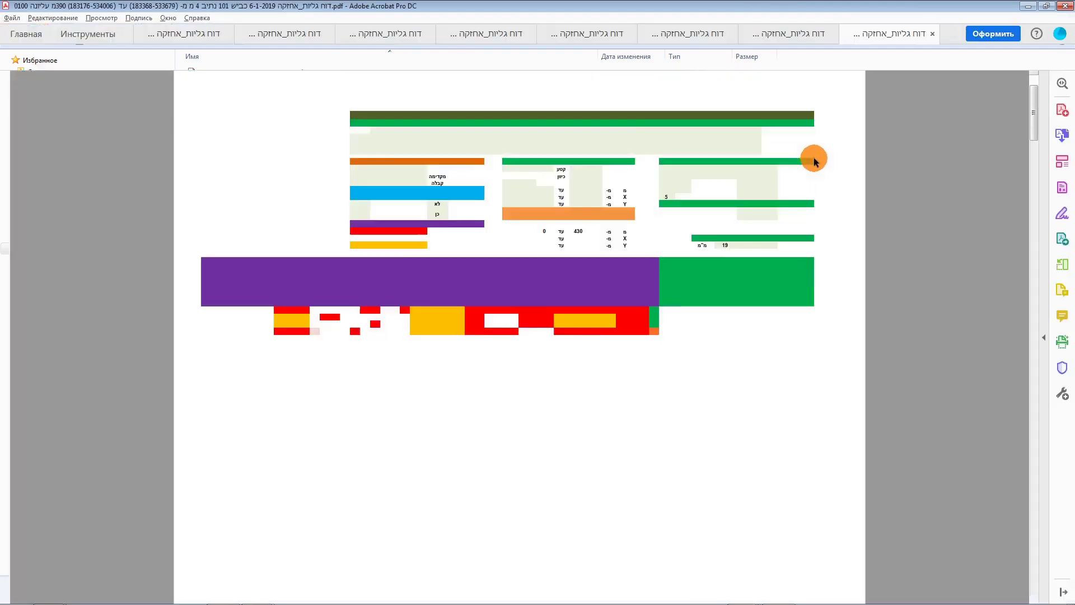
pyautogui.click(511, 57)
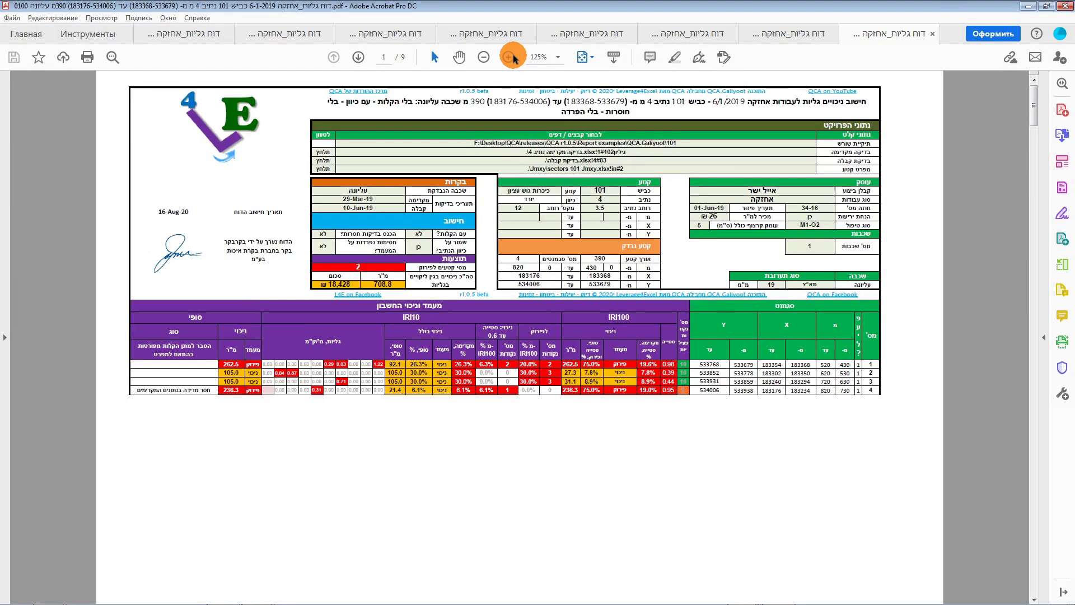
pyautogui.click(511, 57)
pyautogui.scroll(-2, 696, 216)
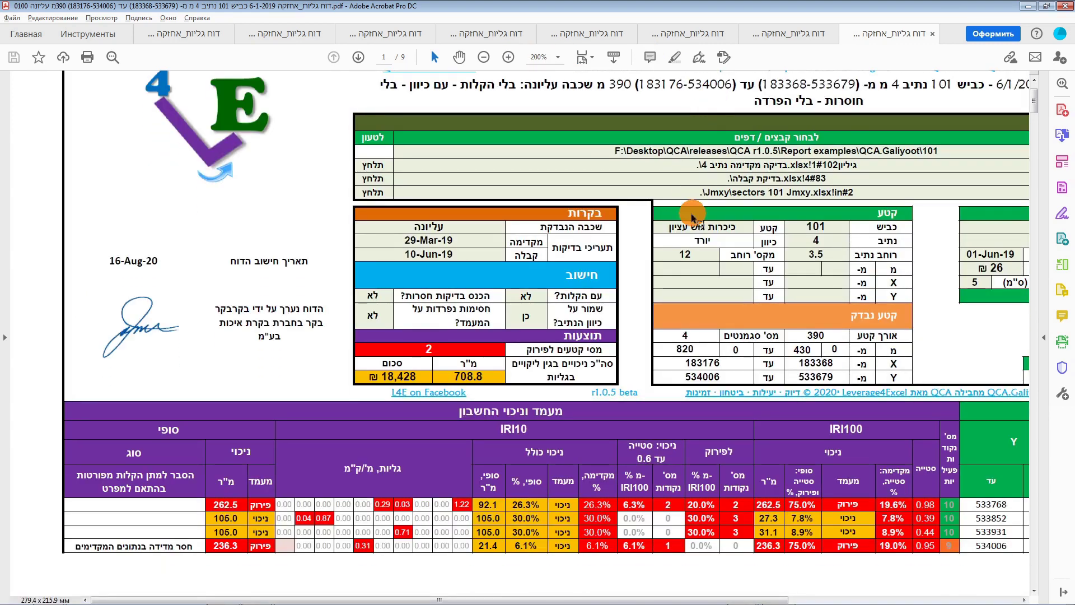
# - Compare the lane 4 reports 0111 and 0100, examining total deductions, segments for removal and the last segment
pyautogui.click(783, 33)
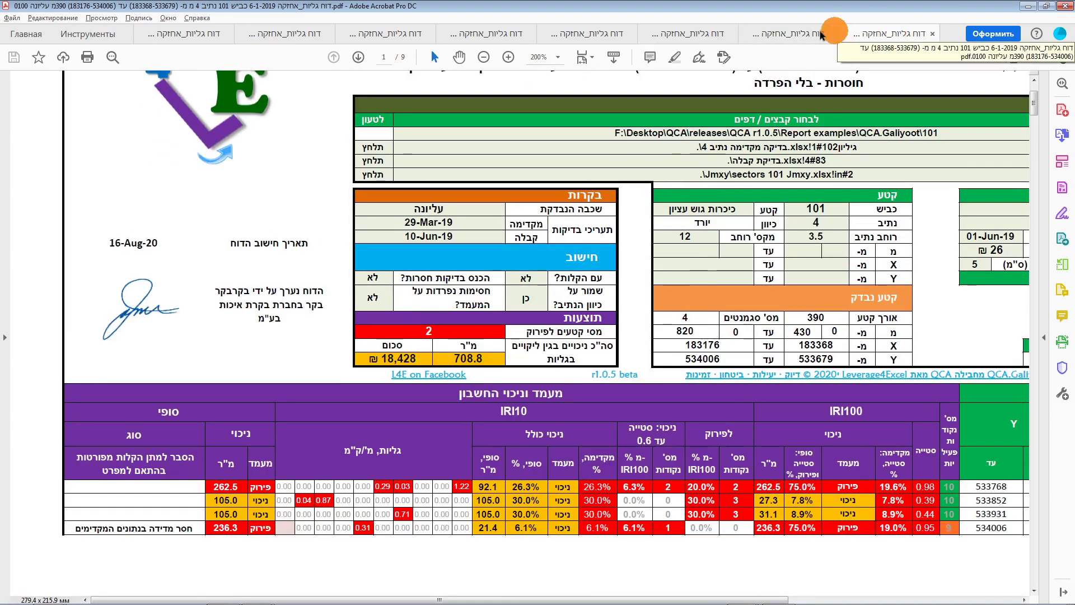
pyautogui.click(794, 36)
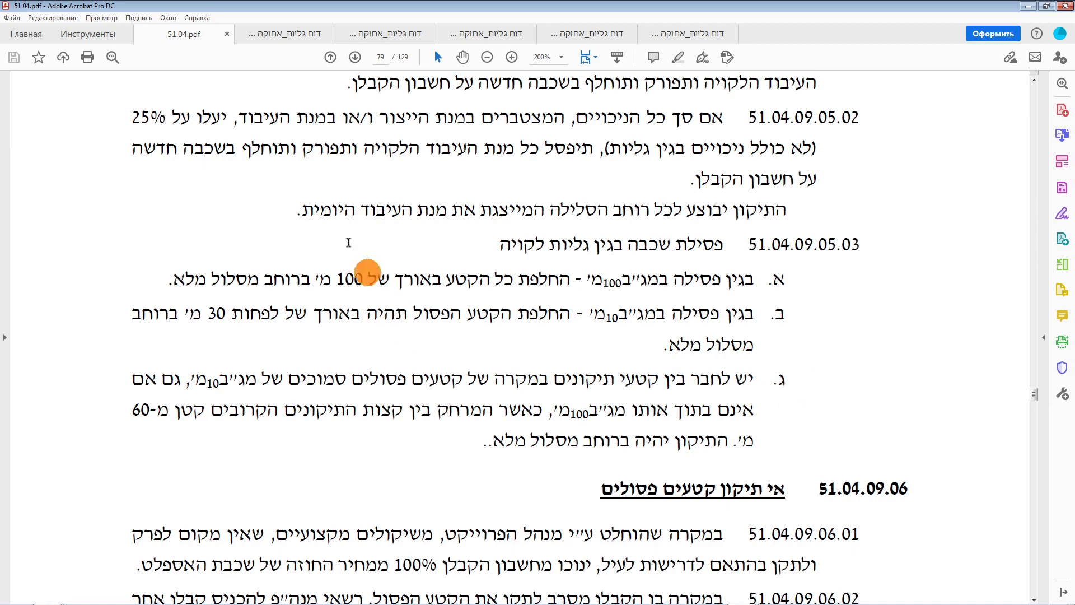
# - Compare the three-layer lane 3 reports: 1111 dated 17-Aug-20, 1111 dated 23-Aug-20 and 0111, examining their options and deduction totals
pyautogui.click(284, 35)
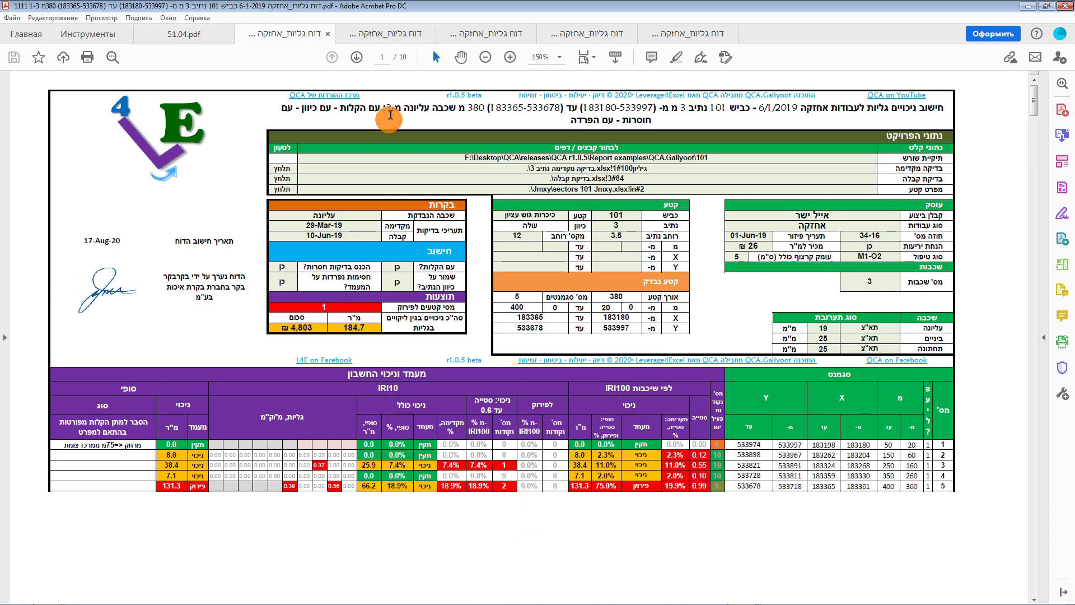
pyautogui.click(376, 36)
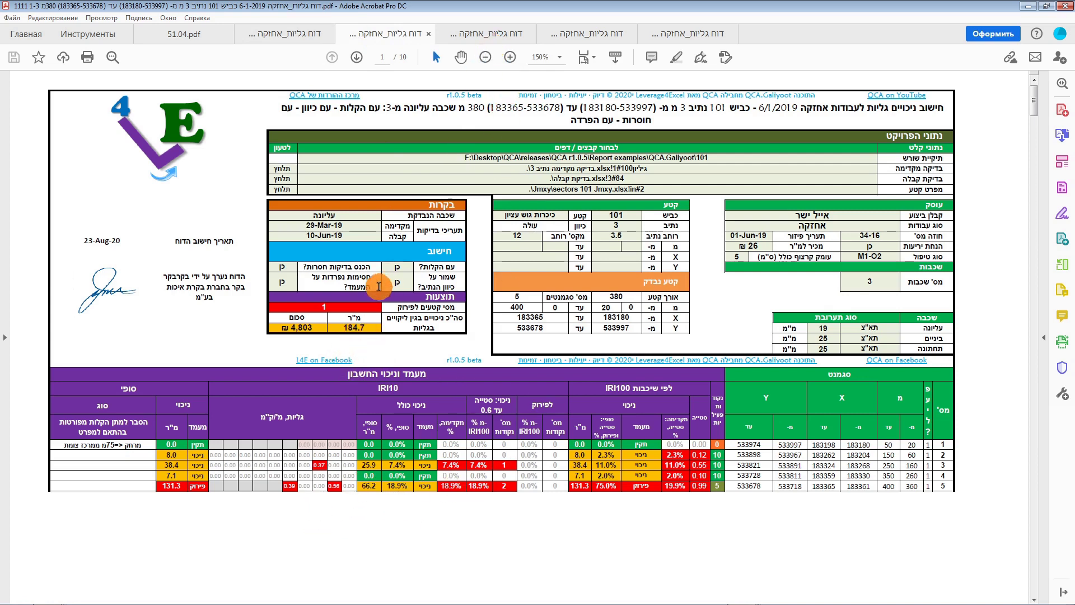
pyautogui.click(616, 33)
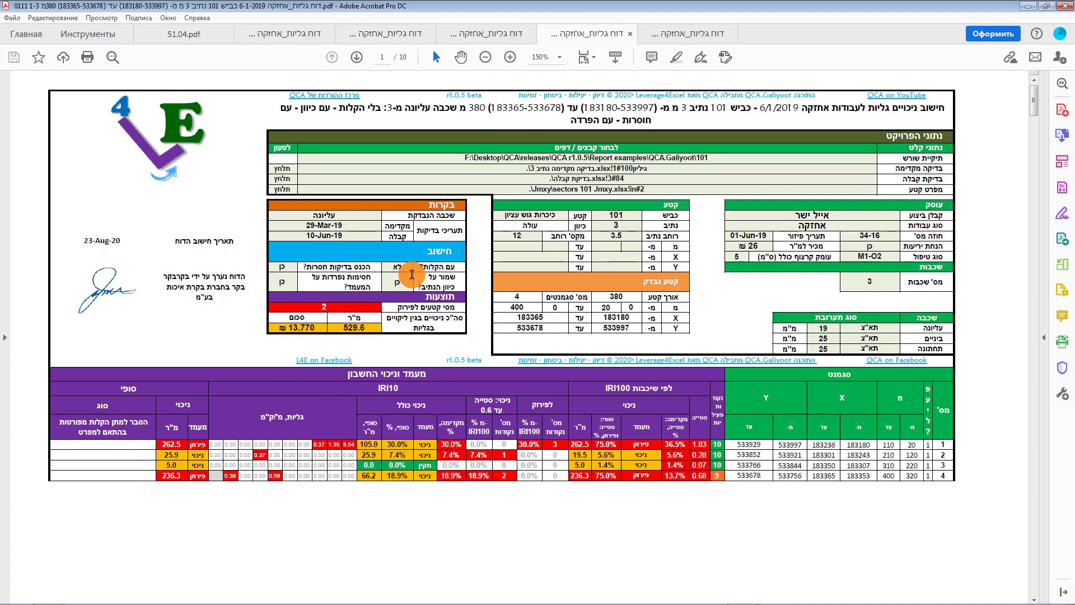
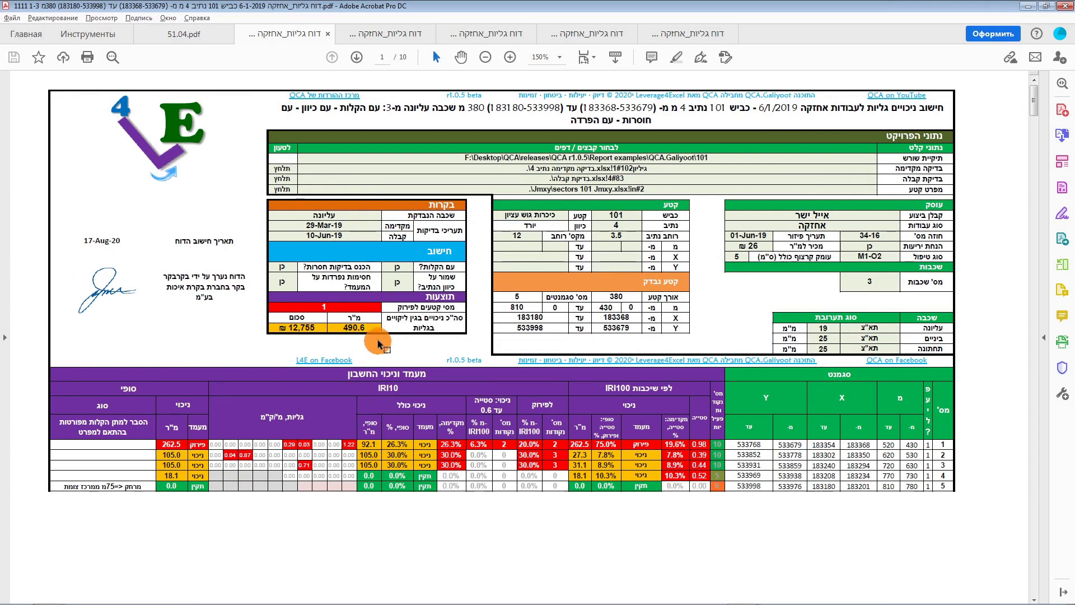
# - Compare the three-layer lane 4 1111 reports dated 17-Aug-20 and 23-Aug-20, examining IRI10 removal points and deductions in segments 2 and 3
pyautogui.click(377, 35)
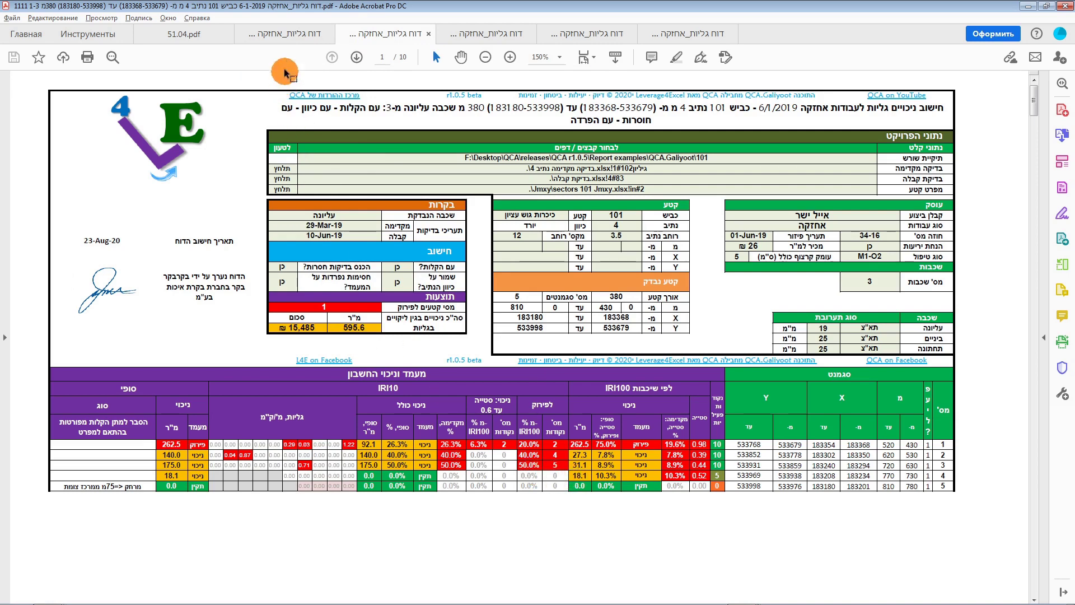
pyautogui.click(285, 36)
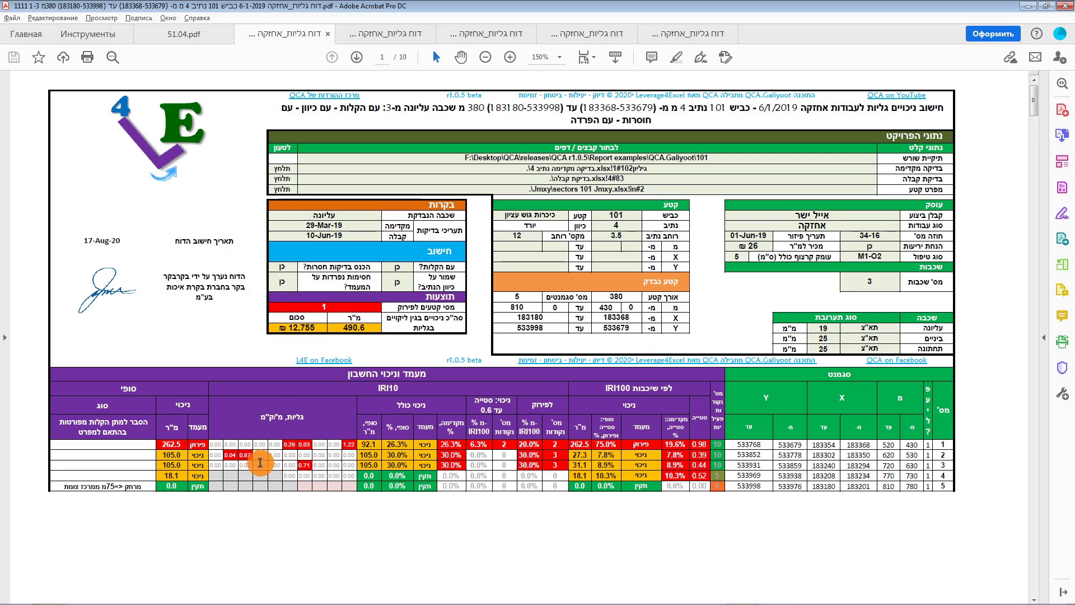
pyautogui.click(366, 33)
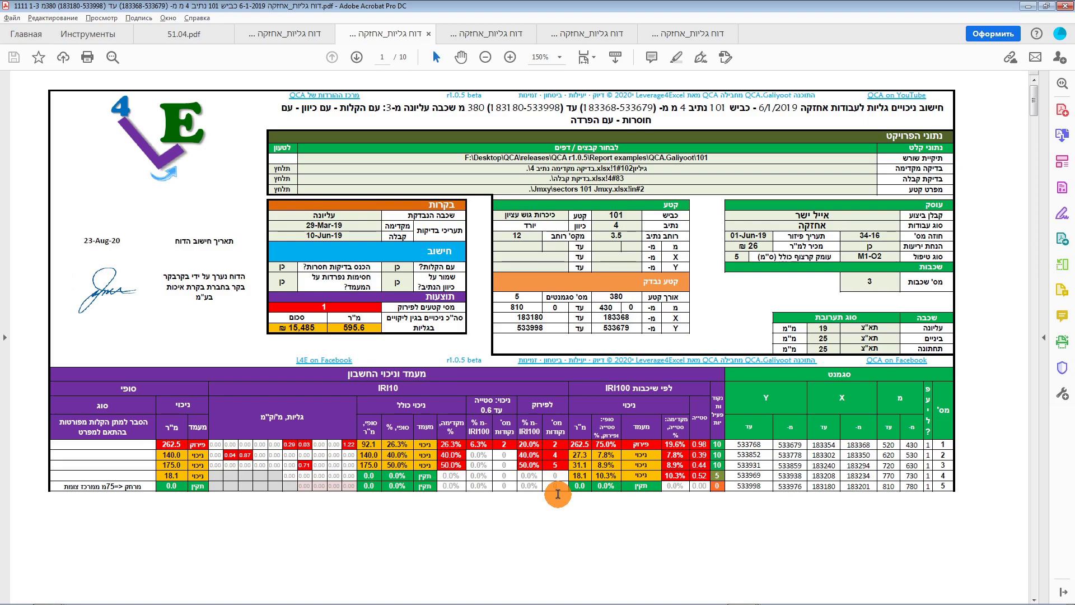
# - Switch to Excel and examine the preliminary and final removal points of segment 2 on the lane 4 details sheet
pyautogui.hotkey('alt', 'Tab')
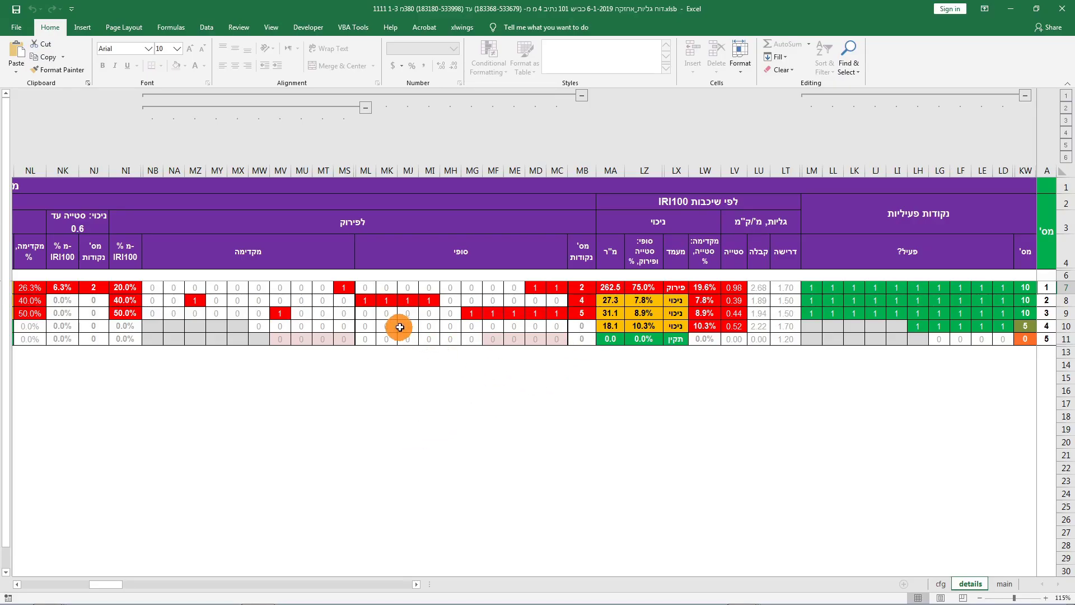
pyautogui.click(192, 300)
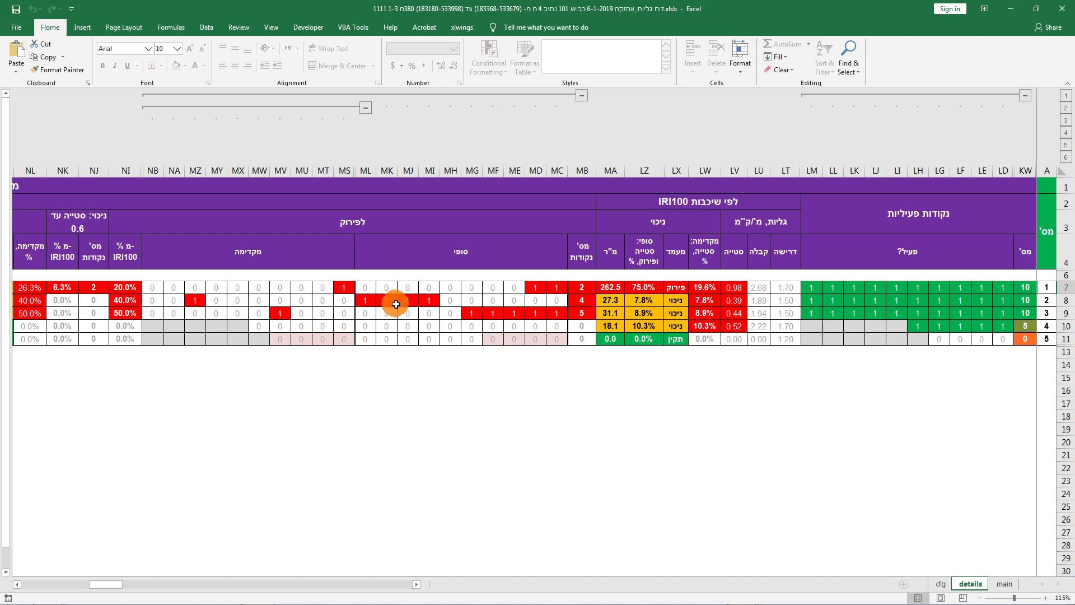
pyautogui.click(365, 301)
pyautogui.click(362, 301)
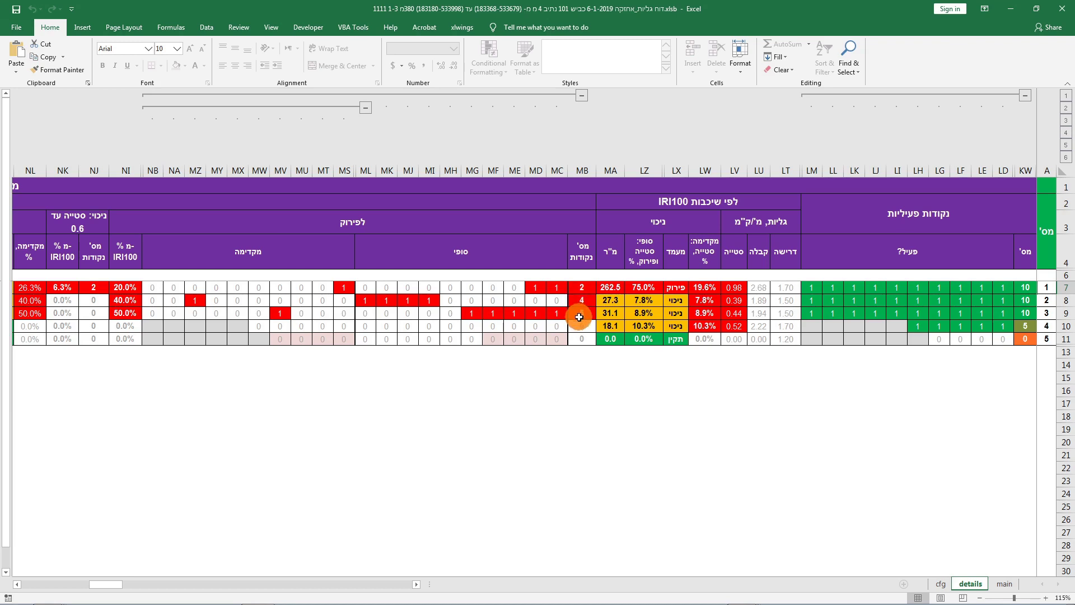
# - Switch back to Acrobat and compare the three-layer lane 4 1111 report with the 1100 report, examining deductions and segments
pyautogui.hotkey('alt', 'Tab')
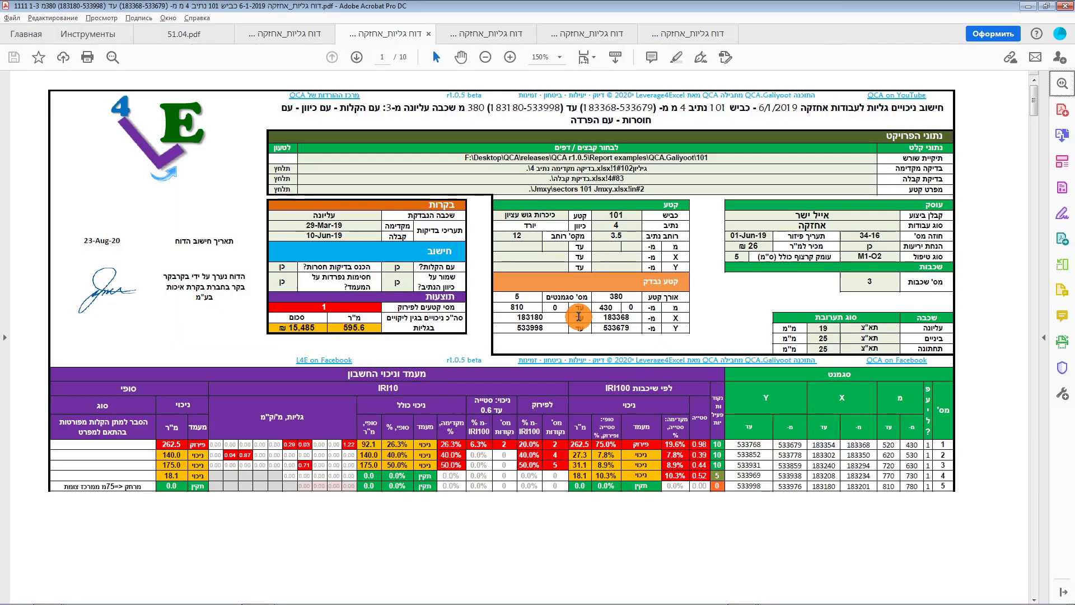
pyautogui.click(489, 35)
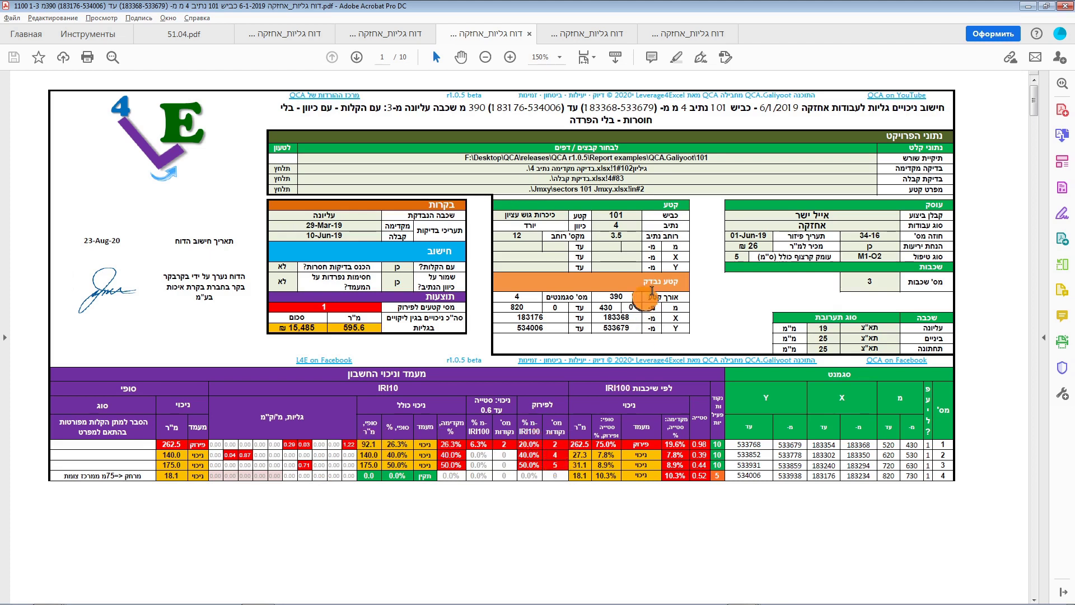
# - Examine the lane 4 0111 report and clause 51.04.09.05.03 on layer rejection for faulty roughness in 51.04.pdf
pyautogui.click(574, 37)
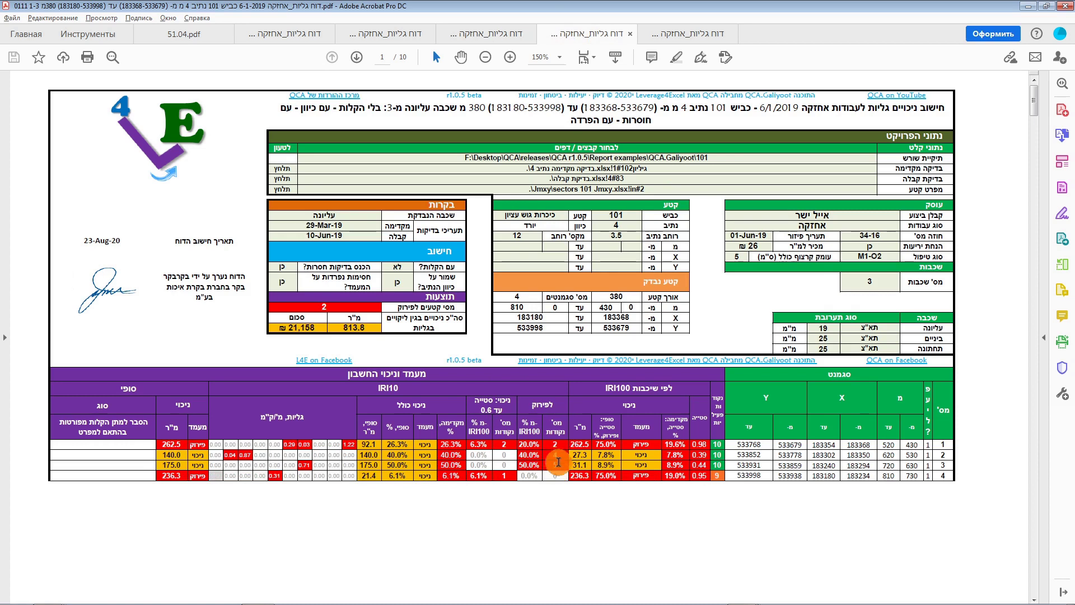
pyautogui.click(692, 34)
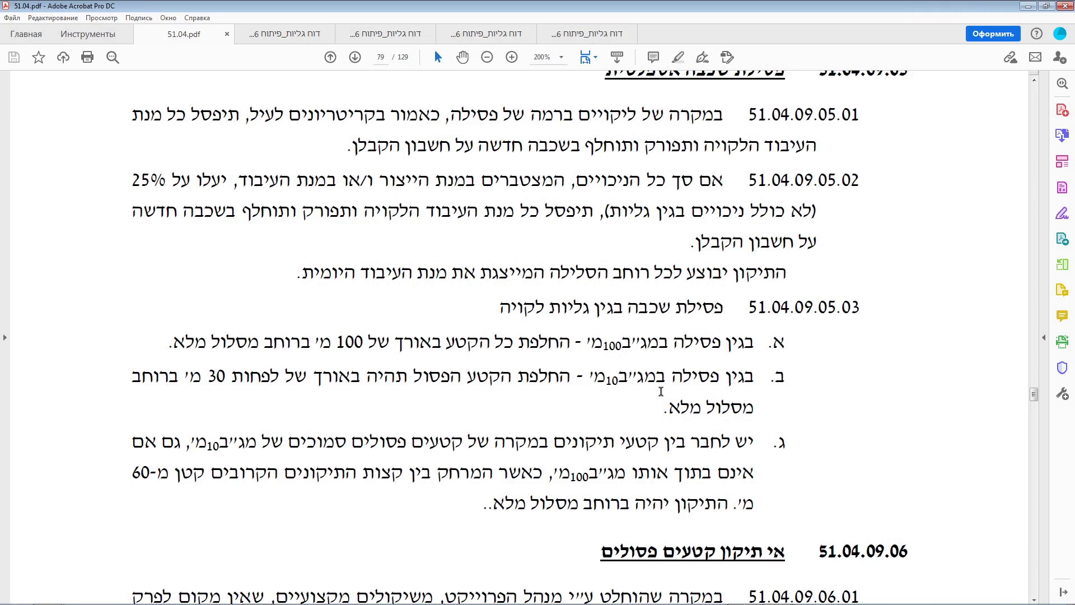
pyautogui.click(660, 391)
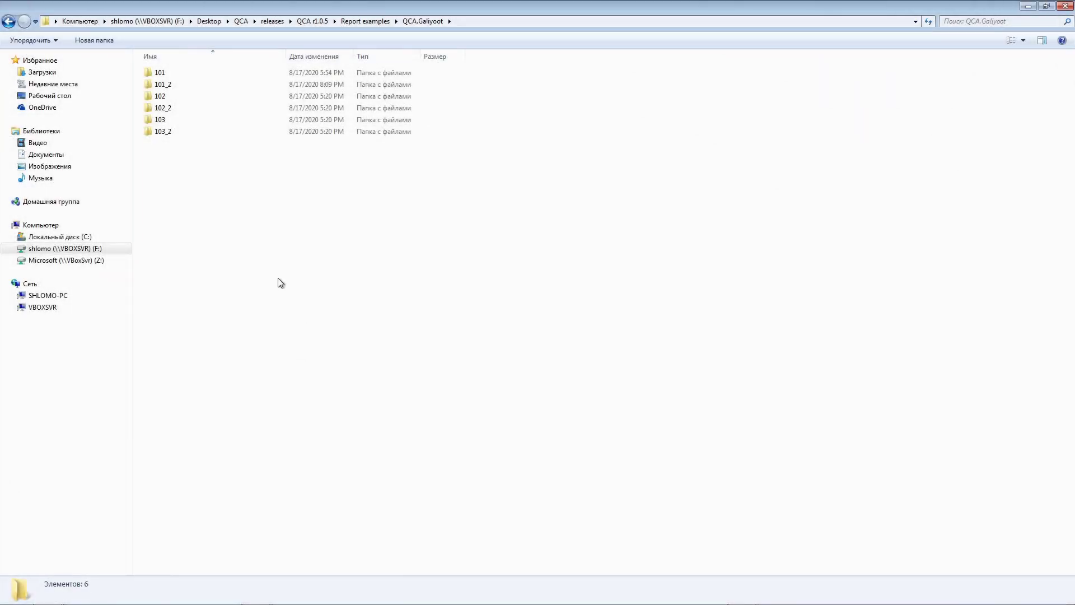
# - Locate the 101_2 example folder and, in Acrobat, compare the three-layer and one-layer lane 3 1111 reports
pyautogui.click(173, 85)
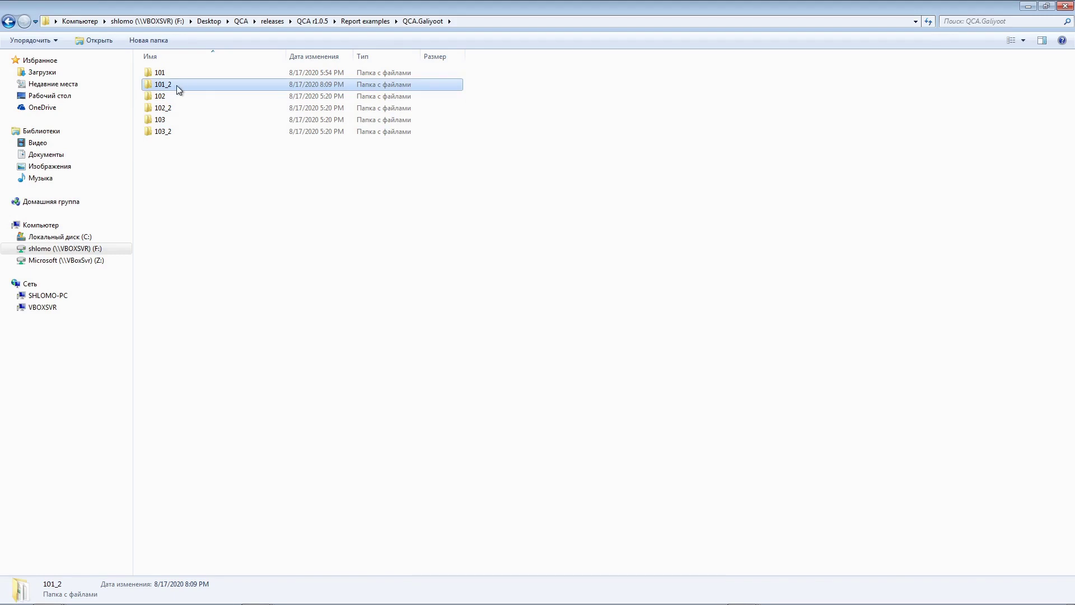
pyautogui.moveTo(177, 85)
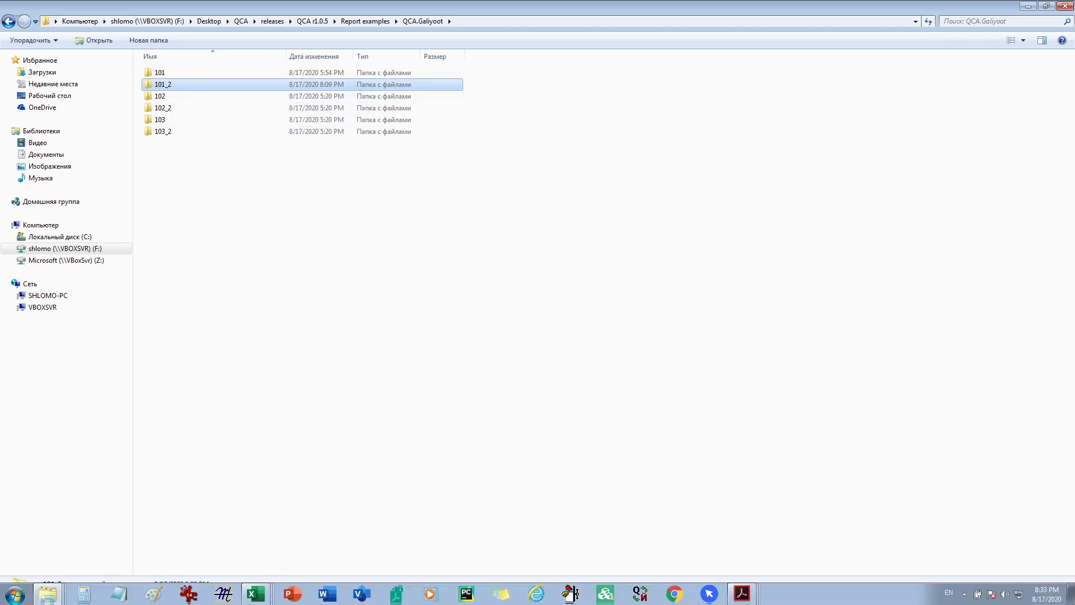
pyautogui.hotkey('alt', 'Tab')
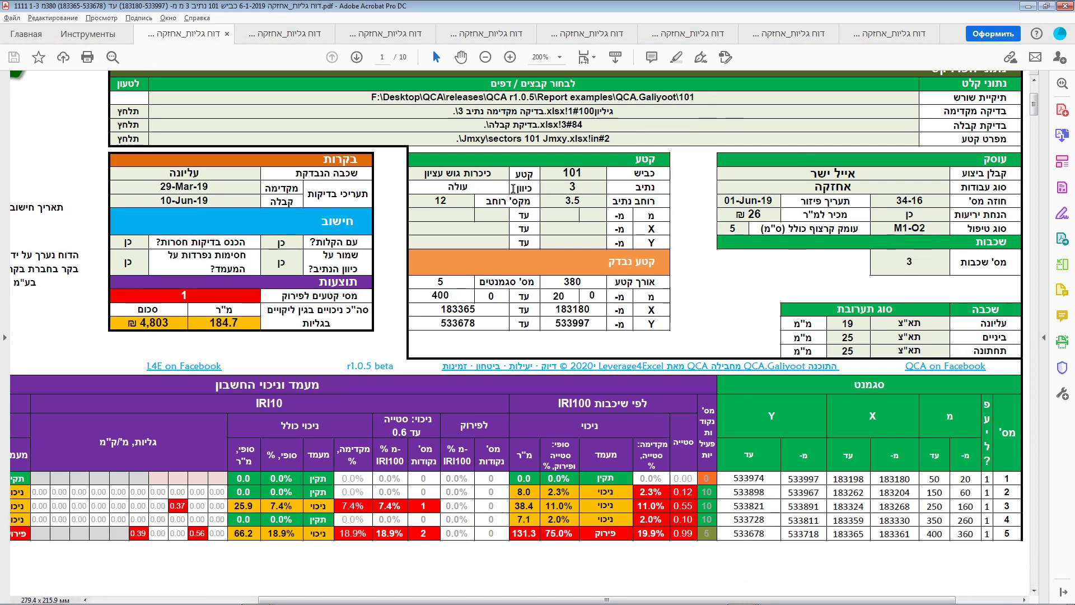
pyautogui.click(276, 40)
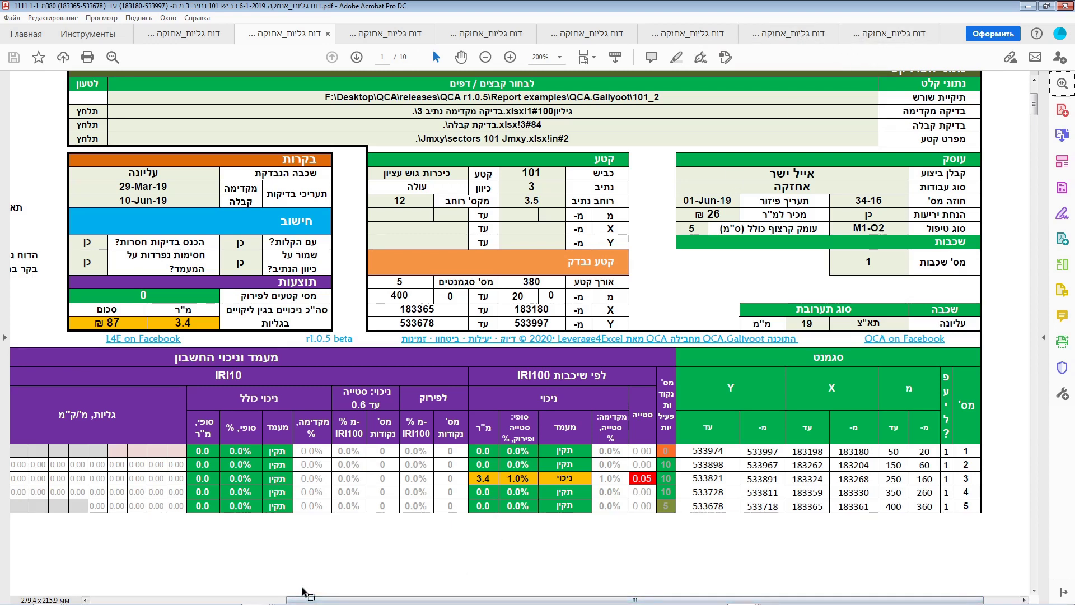
# - Switch to File Explorer and open the 101 example's Jmxy report folder with relief, direction, missing tests and separation
pyautogui.press('super')
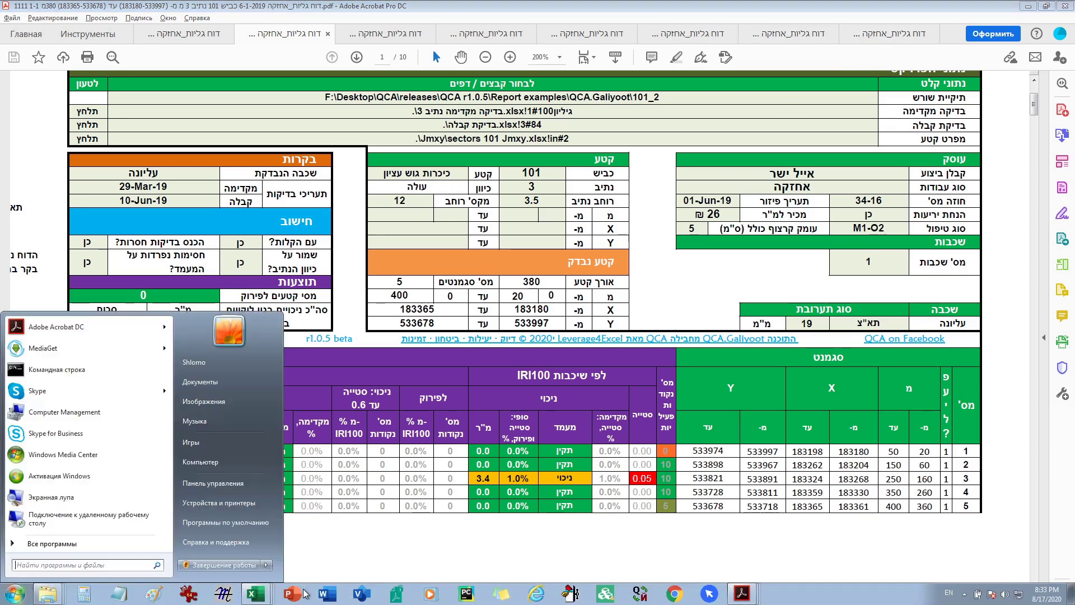
pyautogui.click(251, 596)
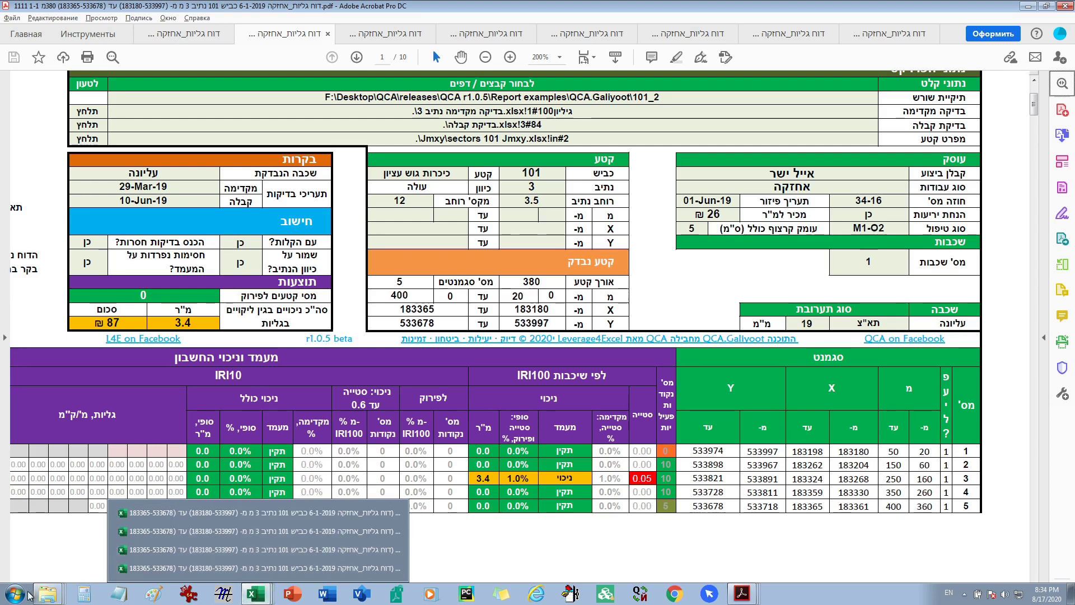
pyautogui.moveTo(47, 595)
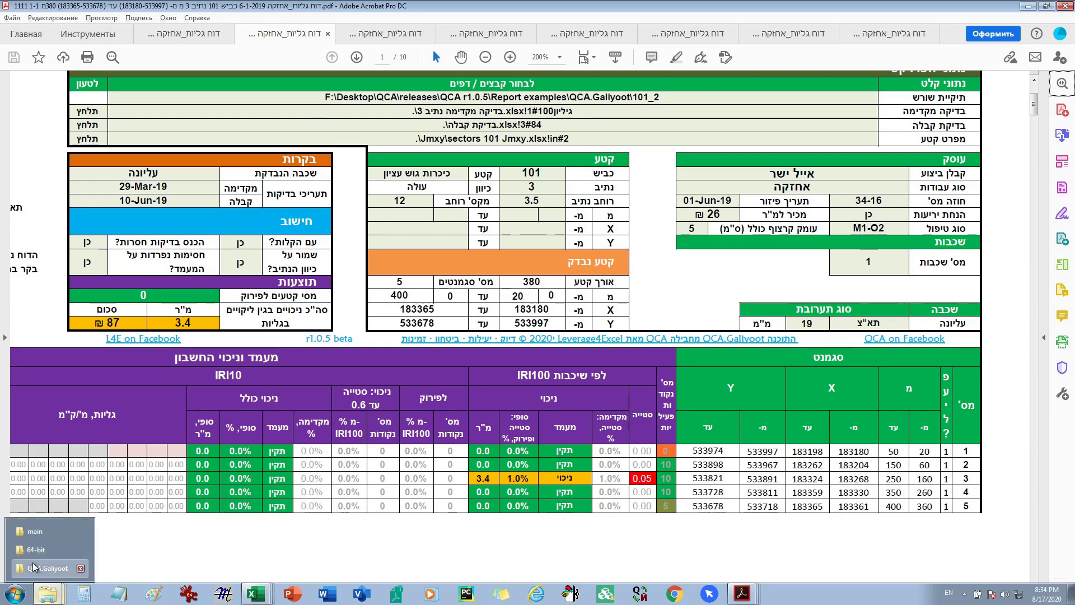
pyautogui.click(32, 566)
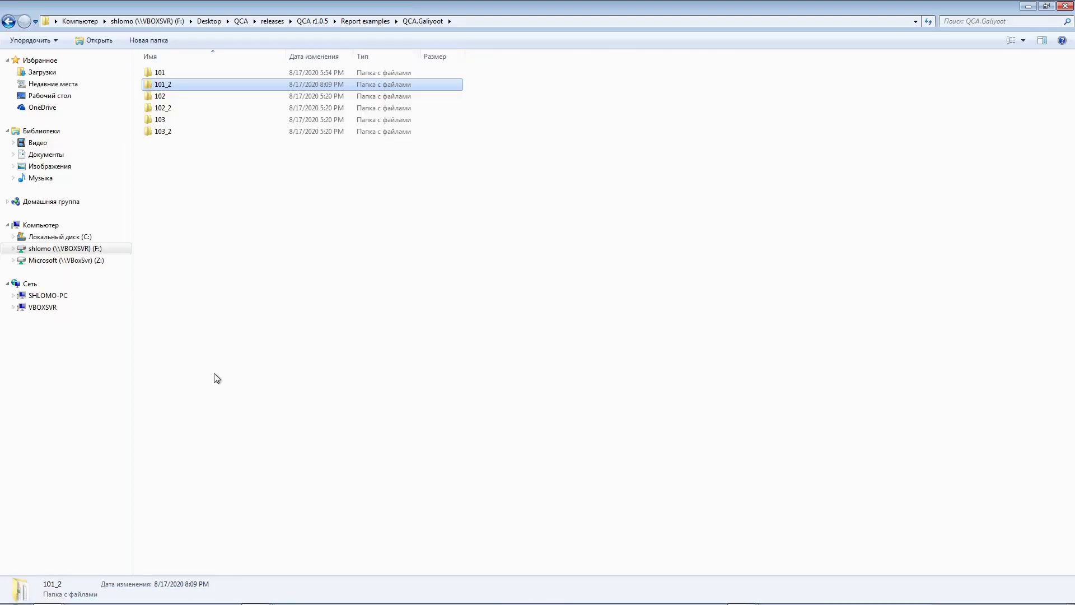
pyautogui.doubleClick(170, 75)
pyautogui.doubleClick(168, 85)
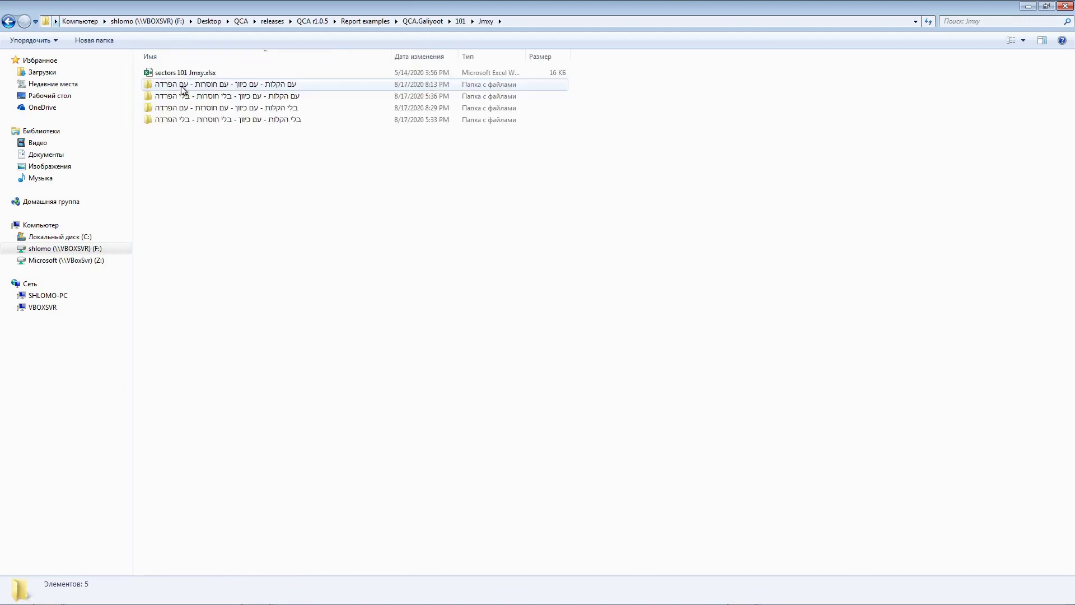
pyautogui.doubleClick(182, 85)
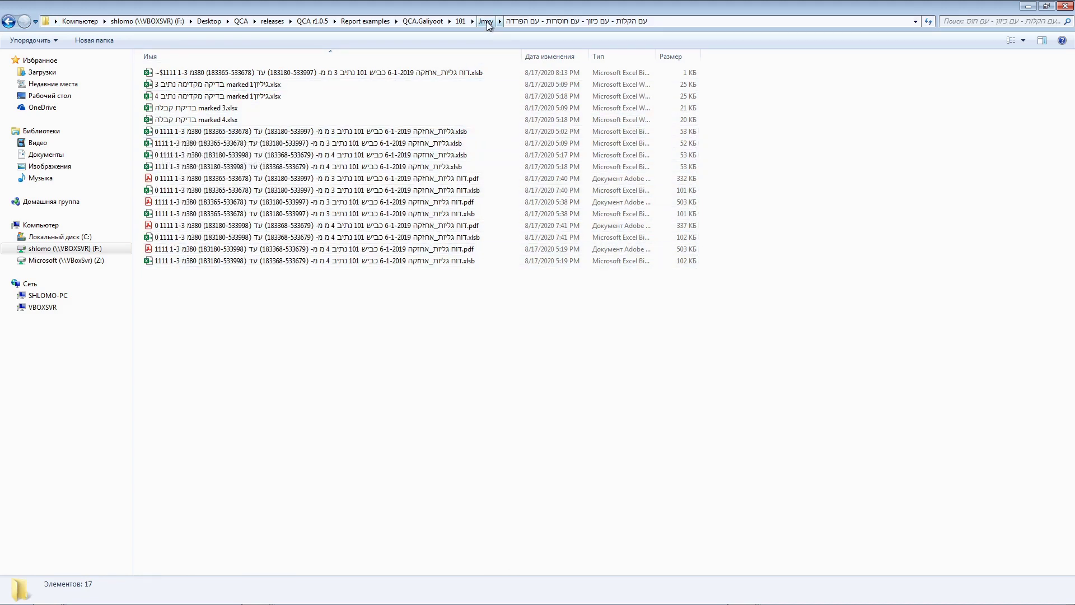
# - Return to the QCA.Galiyoot folder and examine the contents of the 101_2 example folder
pyautogui.click(423, 21)
pyautogui.doubleClick(167, 83)
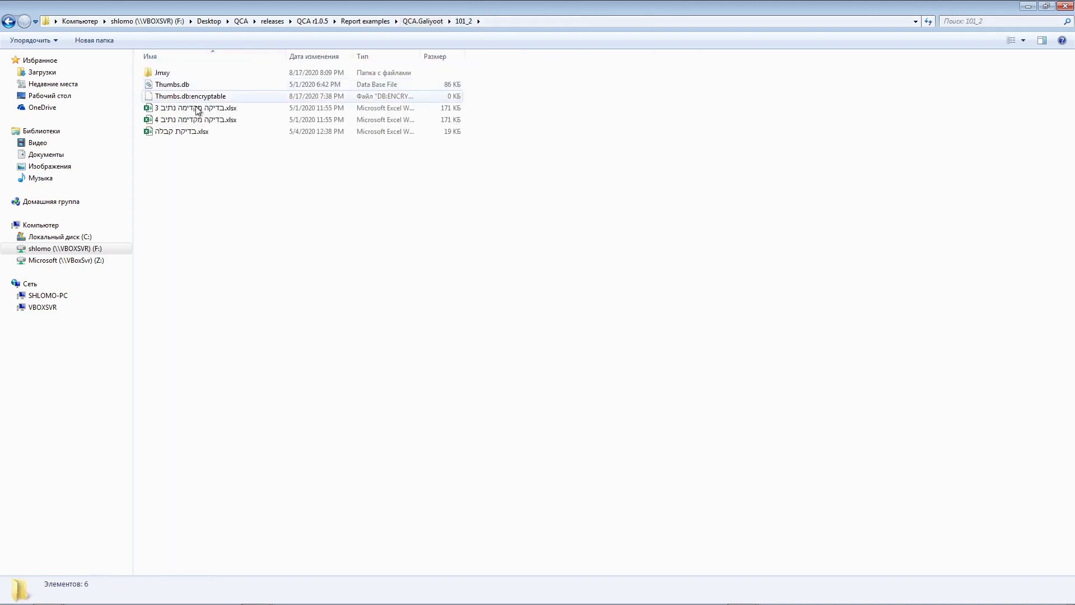
pyautogui.hotkey('alt', 'Left')
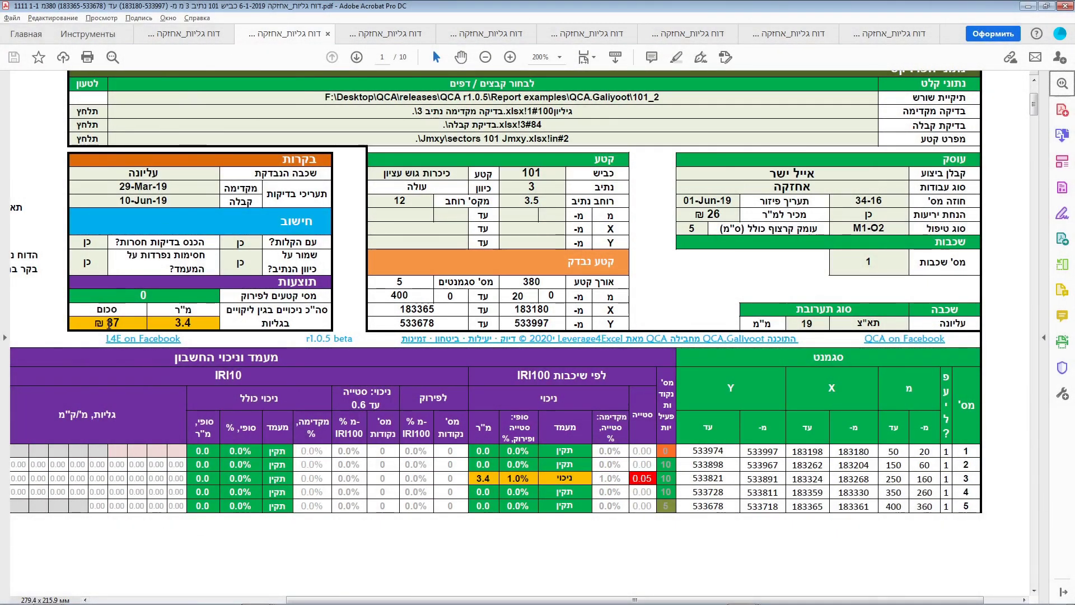
# - In Acrobat, compare deduction totals and segment results between the three-layer and one-layer lane 3 1111 reports
pyautogui.click(185, 33)
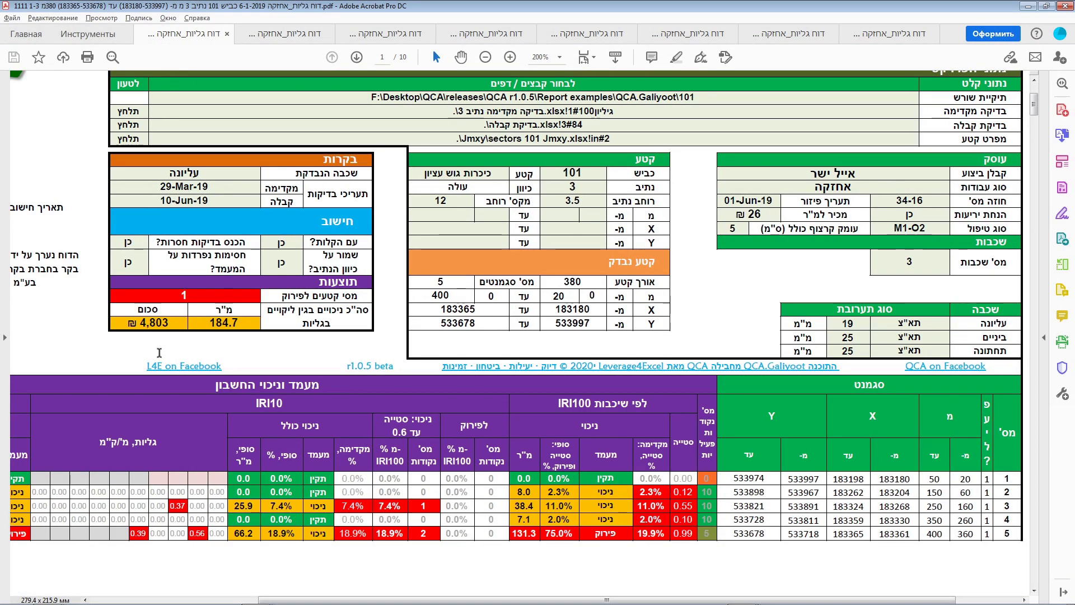
pyautogui.click(279, 35)
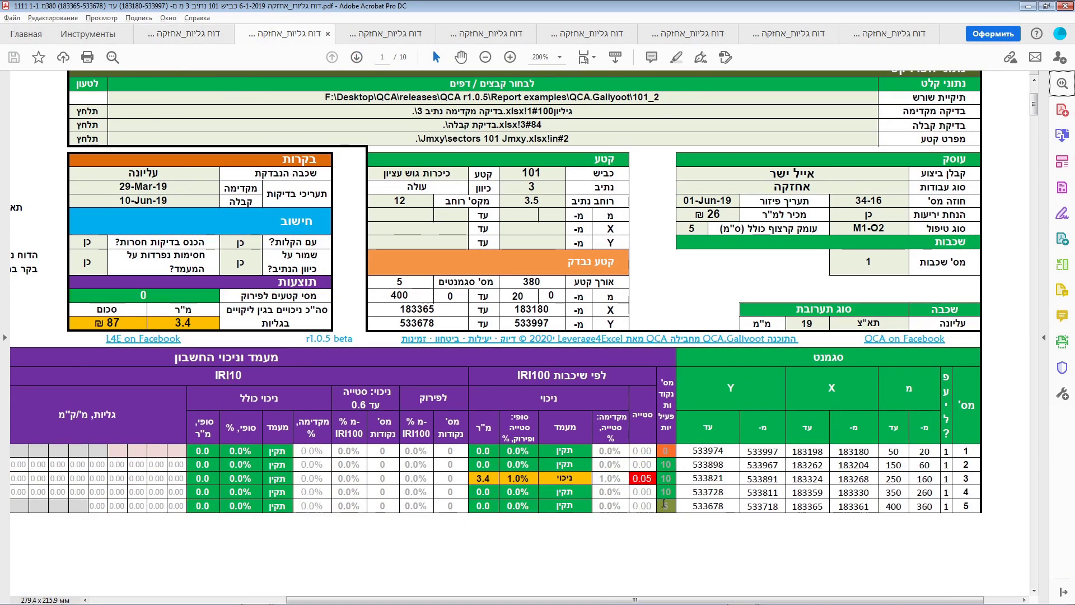
pyautogui.click(168, 35)
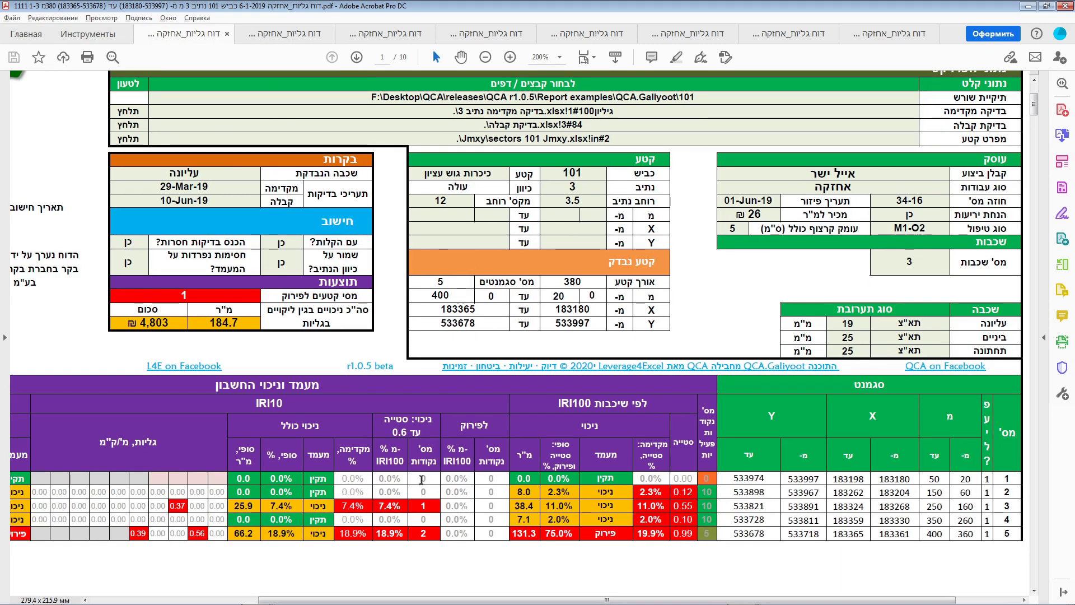
pyautogui.click(280, 35)
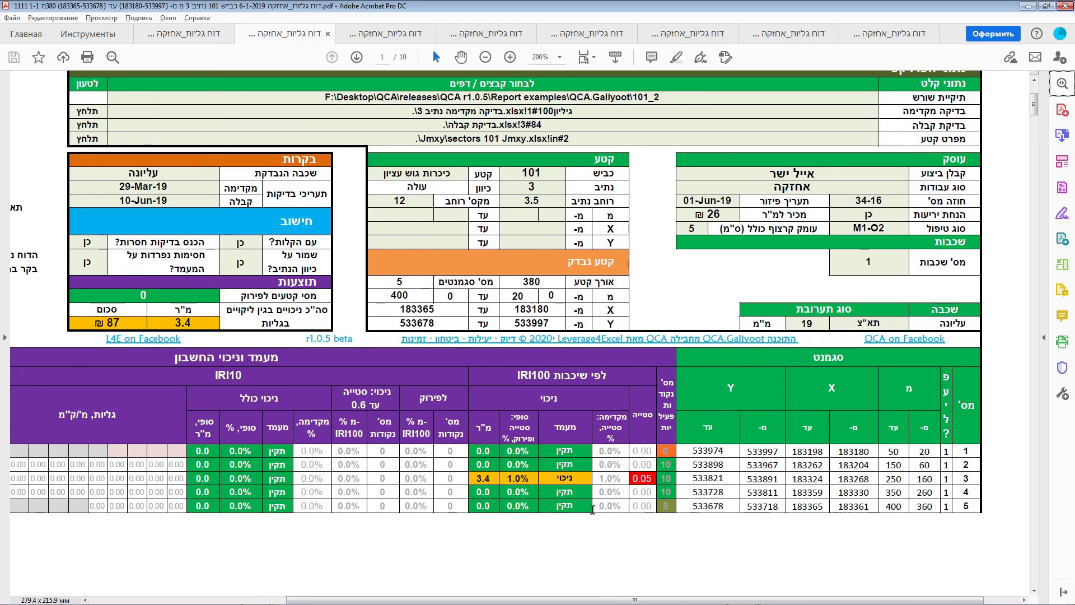
# - Switch to Excel and bring up the details sheet of the three-layer lane 3 1111 workbook
pyautogui.hotkey('alt', 'Tab')
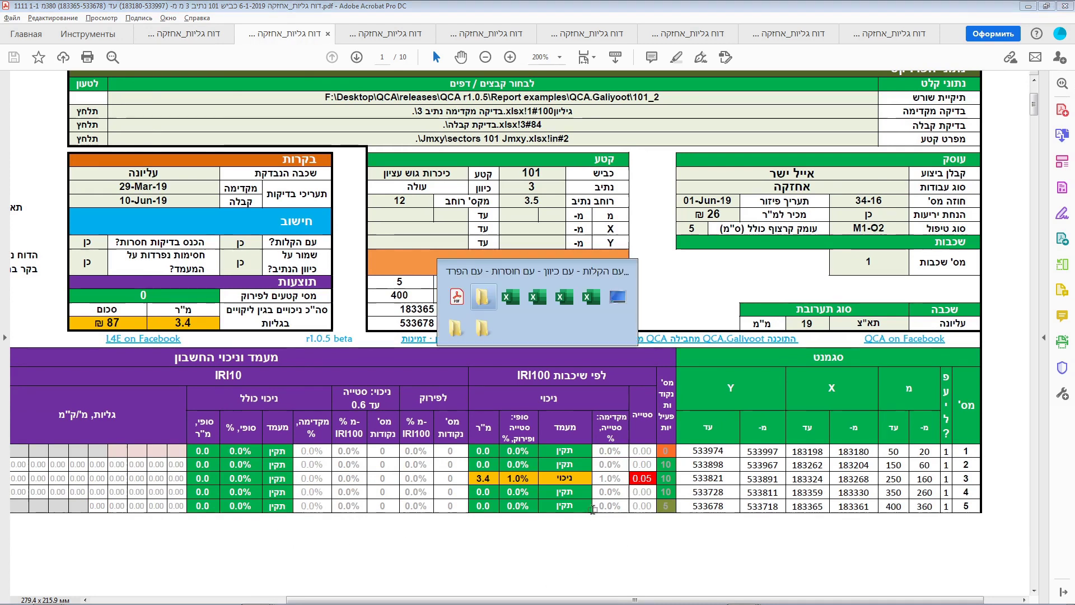
pyautogui.hotkey('alt', 'Tab')
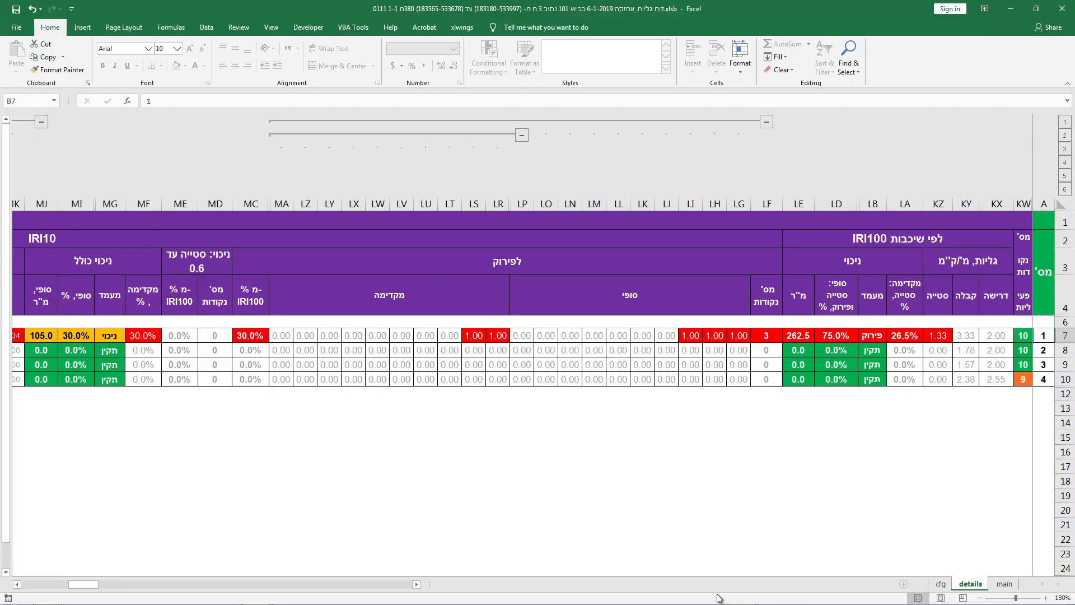
pyautogui.press('super')
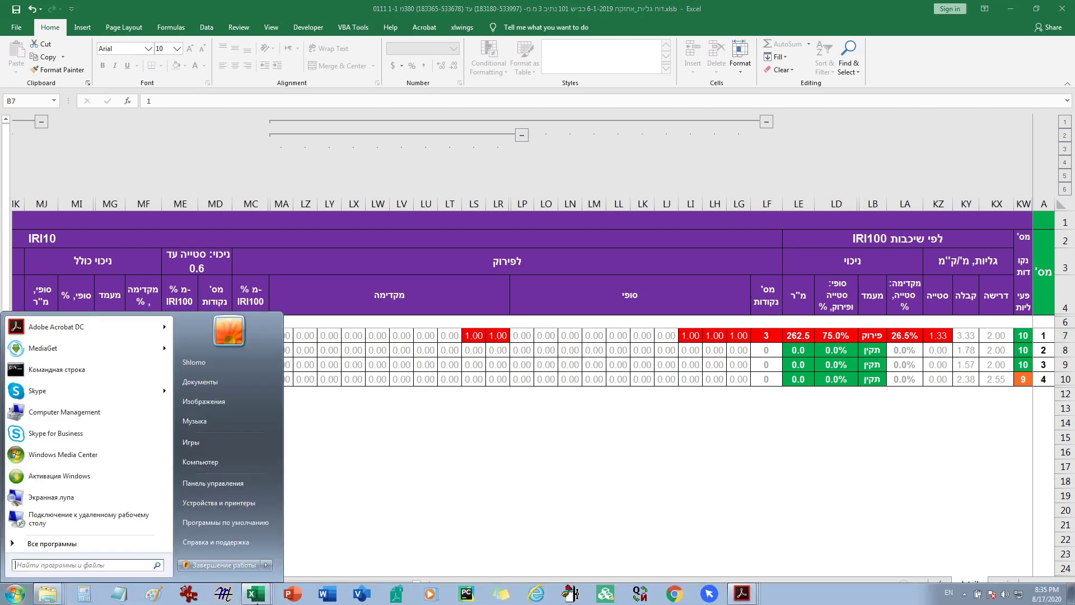
pyautogui.click(253, 598)
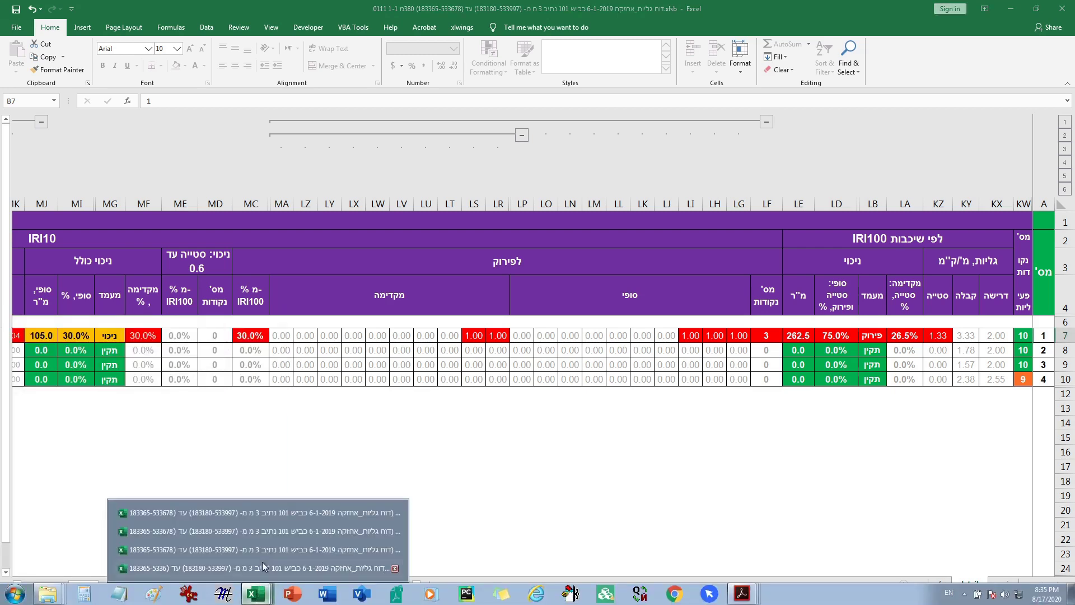
pyautogui.click(261, 513)
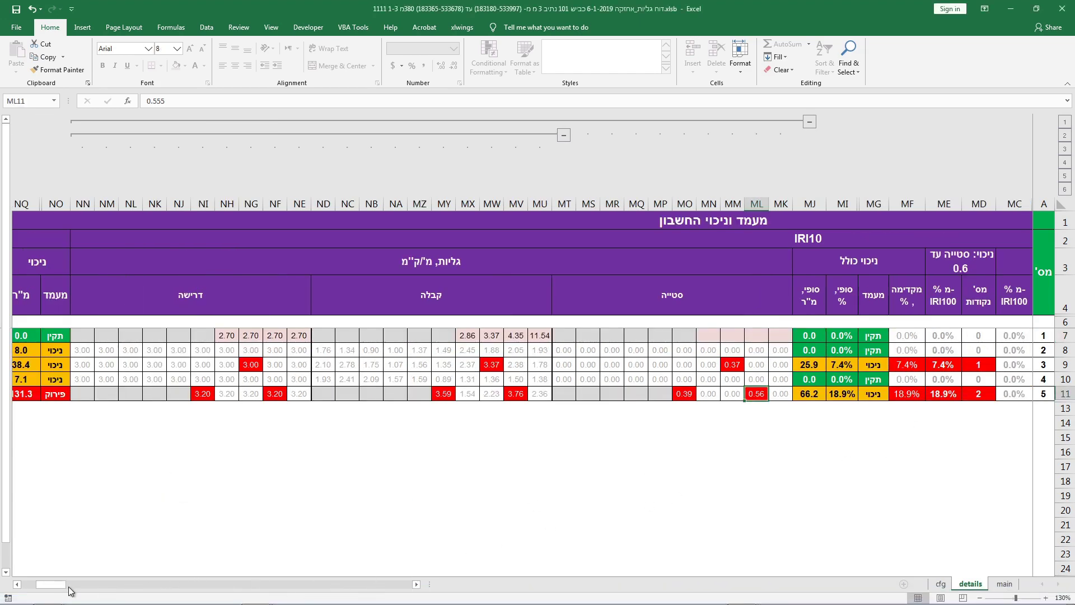
# - Examine the bottom-layer specification requirements without relief for segments 1 to 5 in CY7:CY11
pyautogui.moveTo(50, 584); pyautogui.dragTo(320, 595)
pyautogui.click(1019, 367)
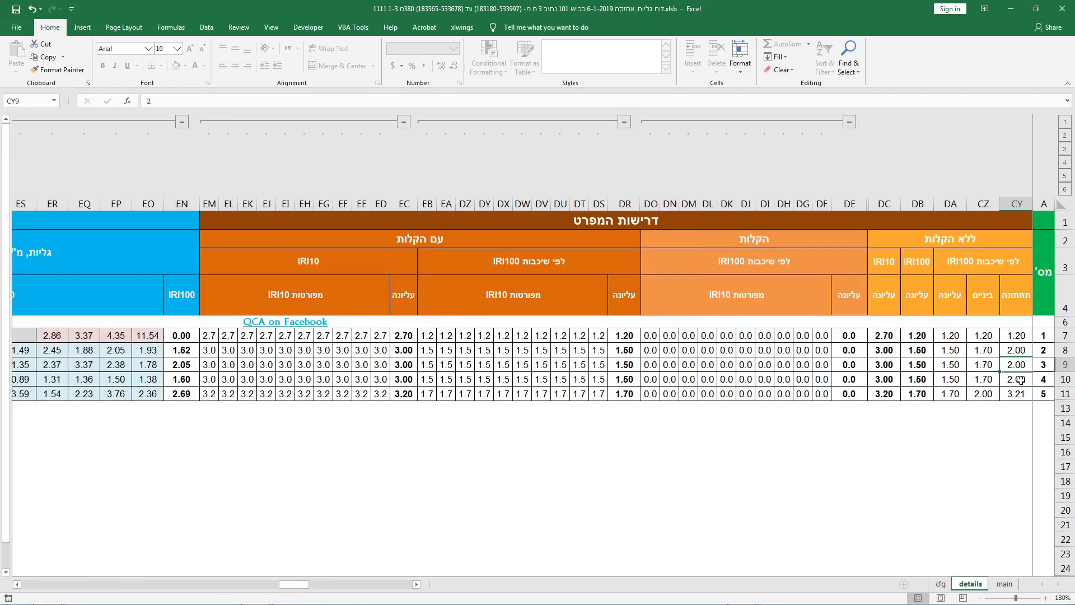
pyautogui.click(1008, 388)
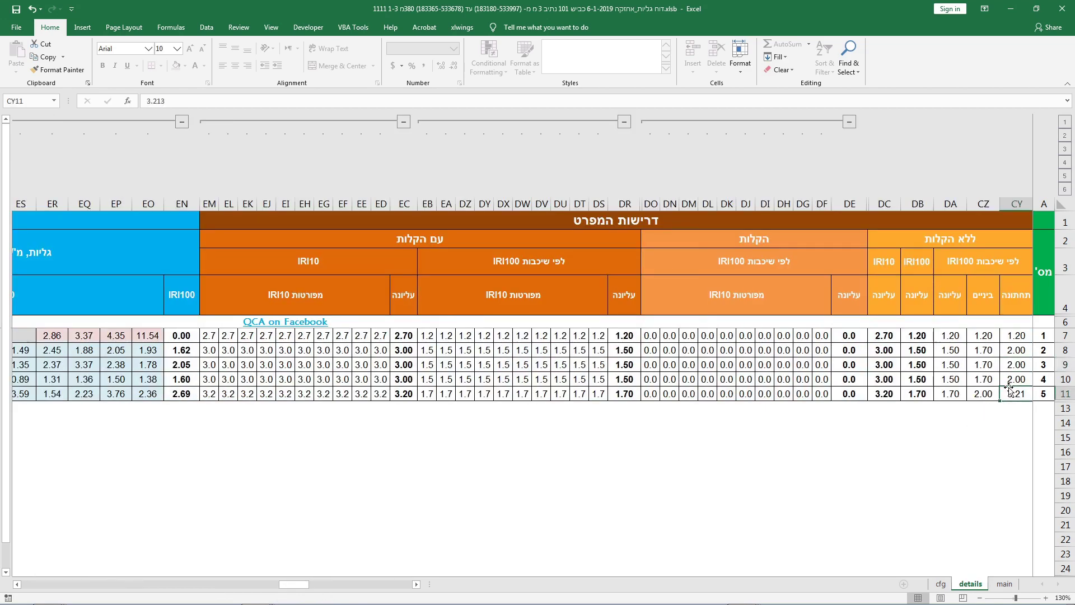
pyautogui.click(1016, 339)
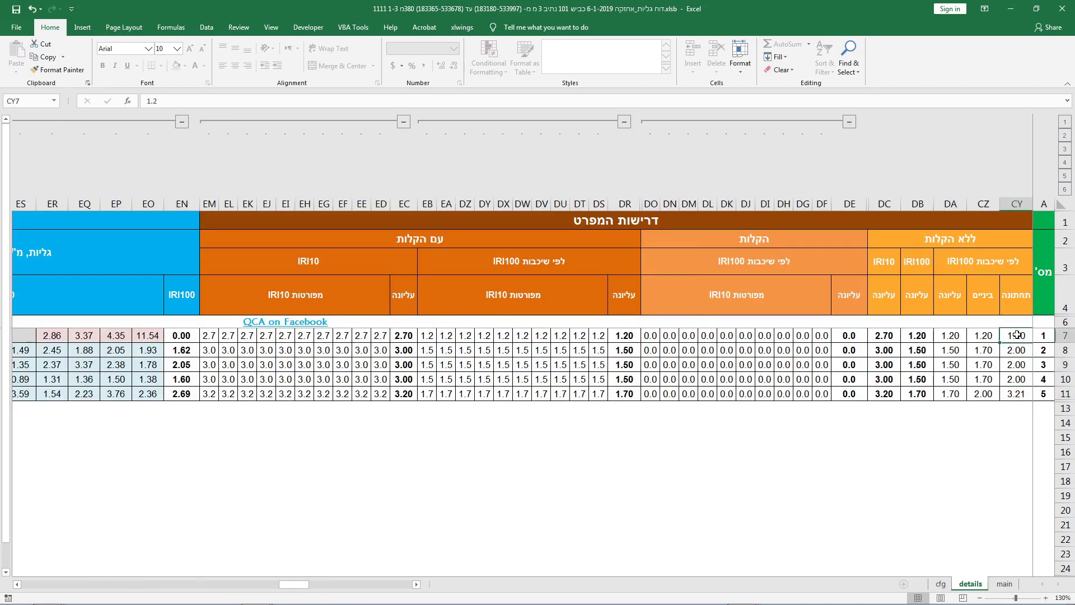
pyautogui.moveTo(1017, 334); pyautogui.dragTo(1017, 394)
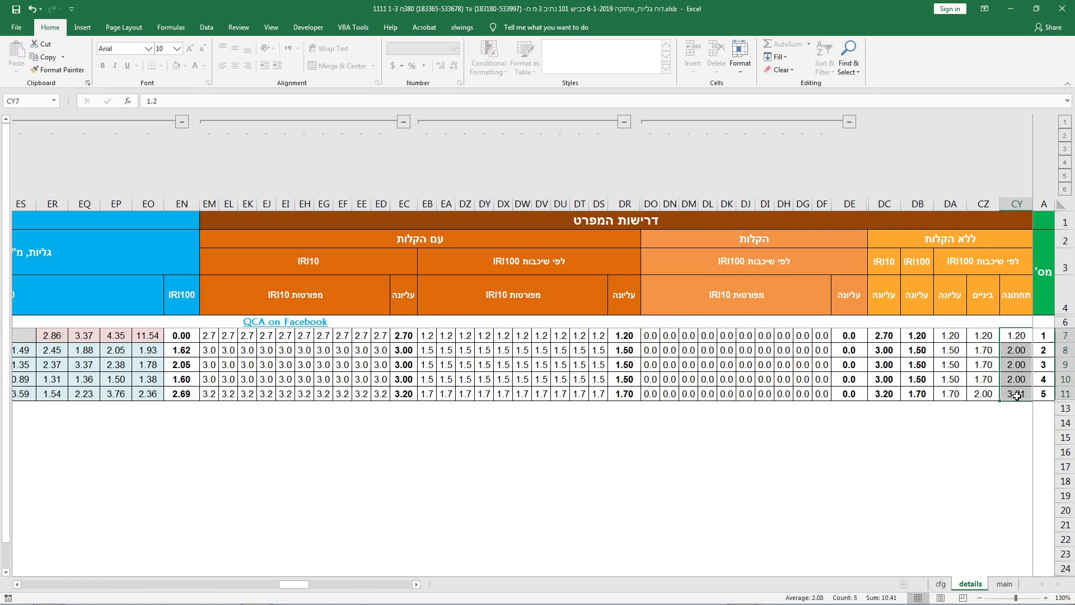
pyautogui.click(1019, 366)
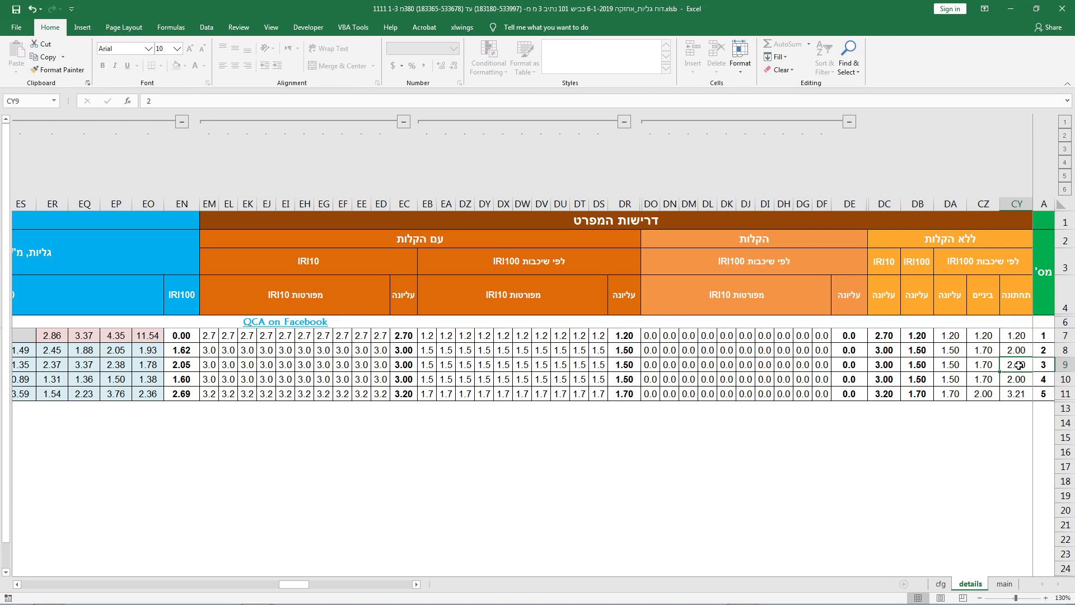
pyautogui.click(1019, 399)
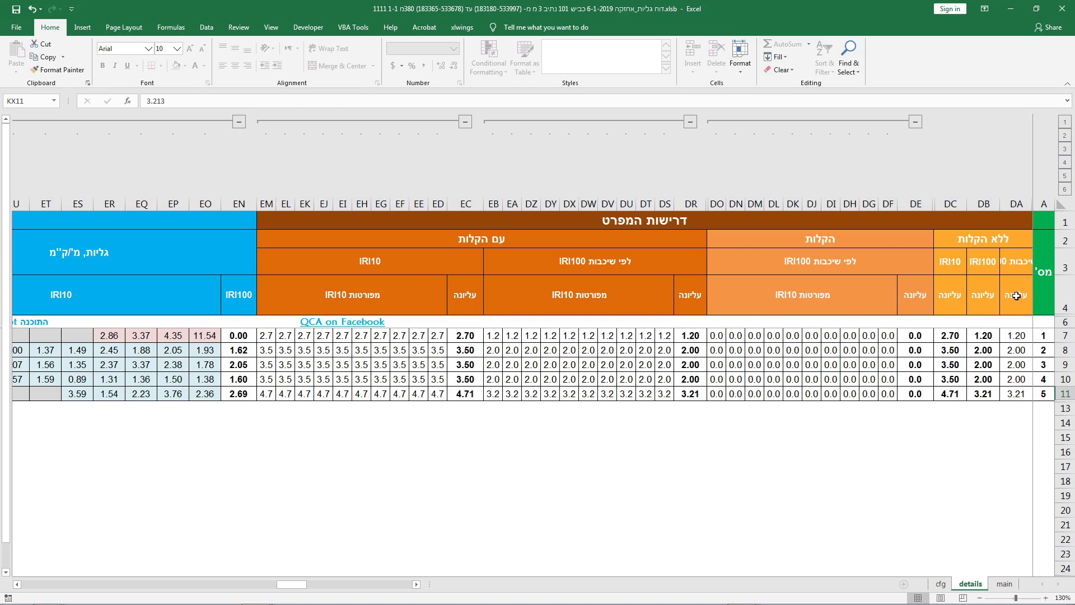
# - Compare the requirements without relief on the one-layer lane 3 details sheet with the bottom, middle and top layer requirements in the three-layer workbook
pyautogui.click(1016, 338)
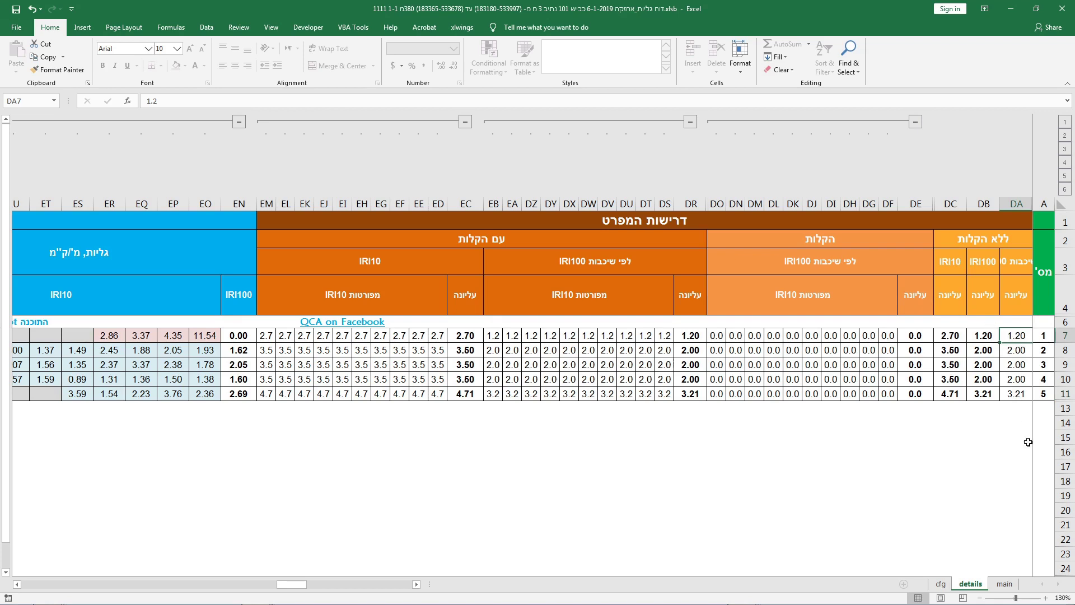
pyautogui.click(983, 337)
pyautogui.hotkey('ctrl', 'Tab')
pyautogui.click(1008, 367)
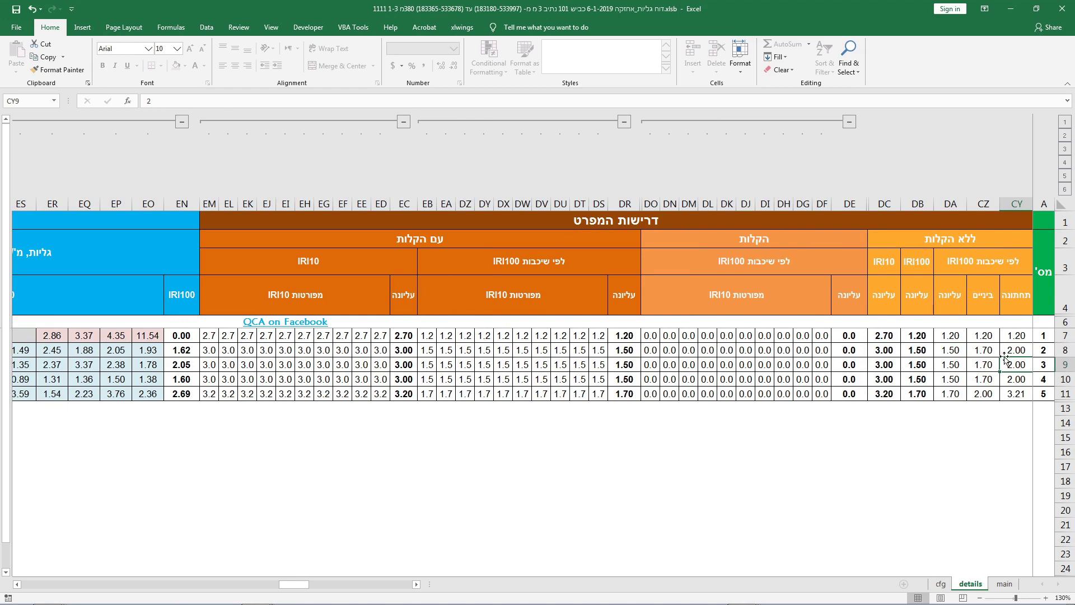
pyautogui.click(985, 352)
pyautogui.click(952, 350)
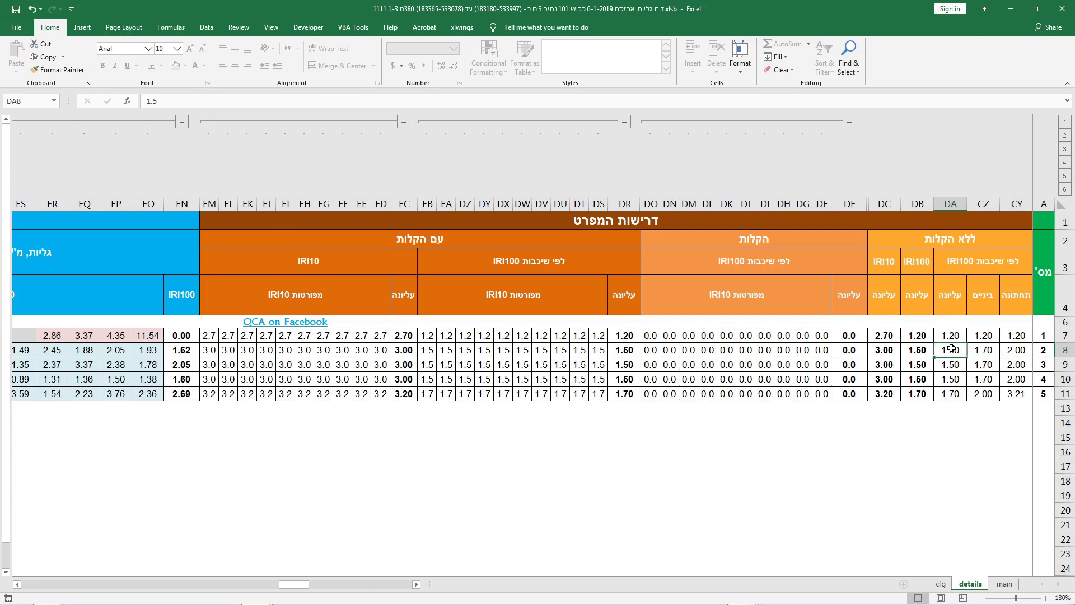
pyautogui.click(916, 348)
pyautogui.click(954, 368)
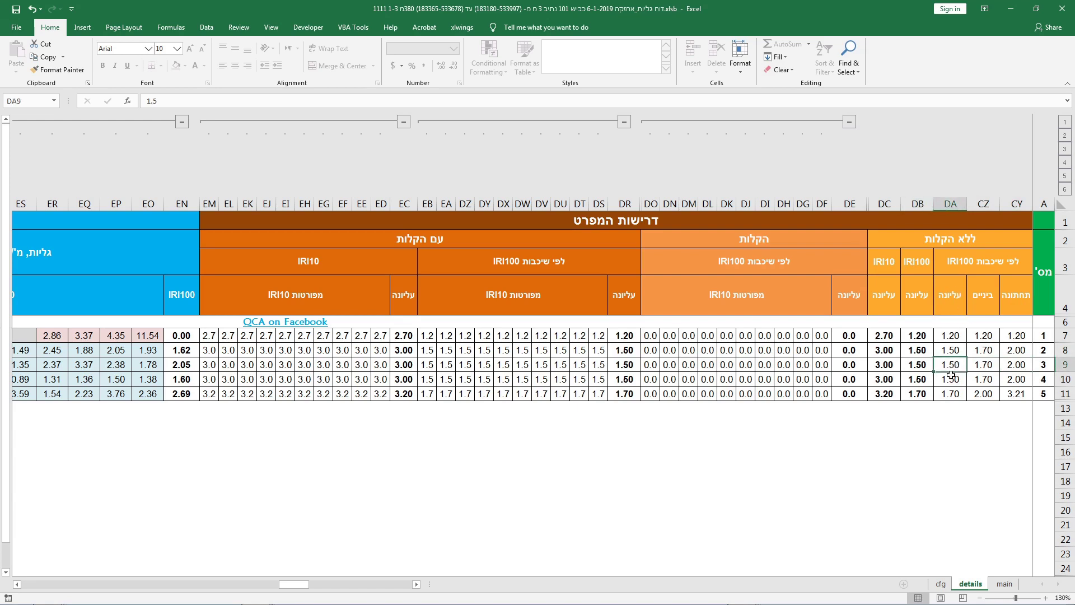
pyautogui.press('alt')
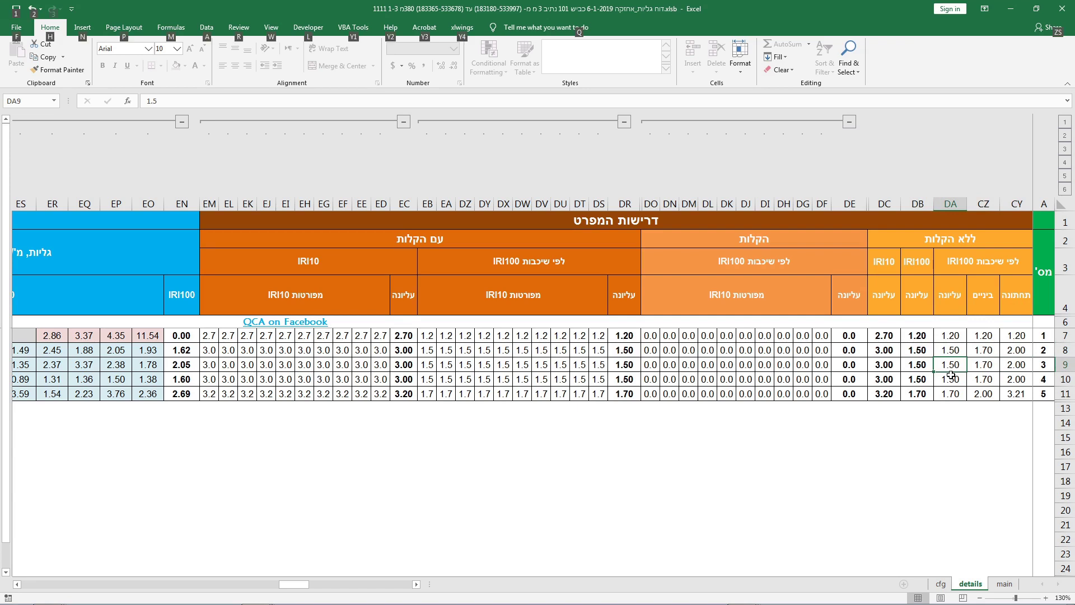
# - Examine the top-layer IRI100 requirements without relief for the segments in column DB of the one-layer lane 3 details sheet
pyautogui.press('1')
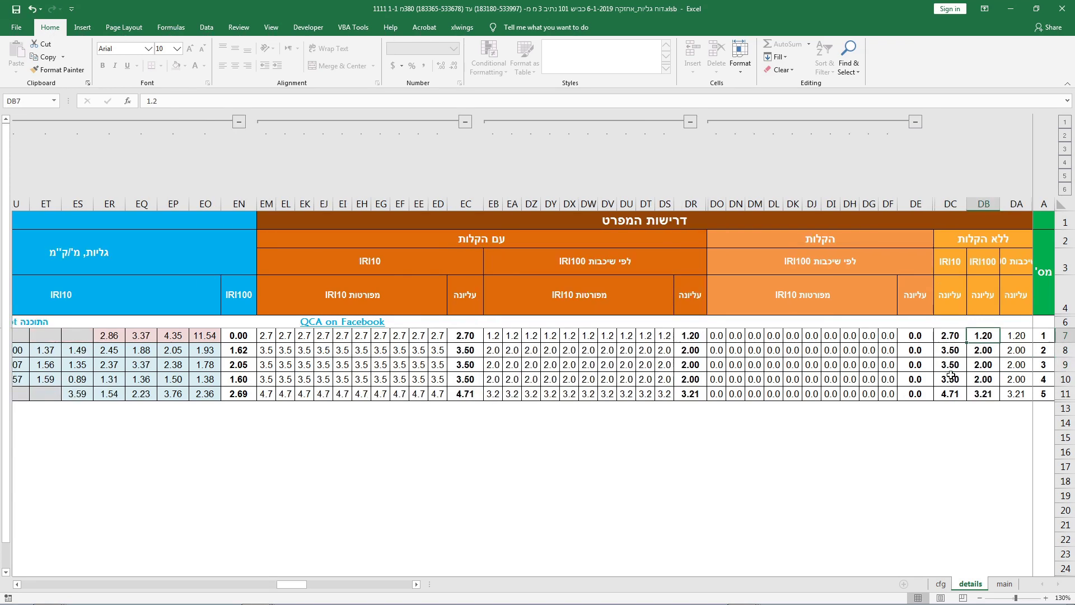
pyautogui.click(991, 357)
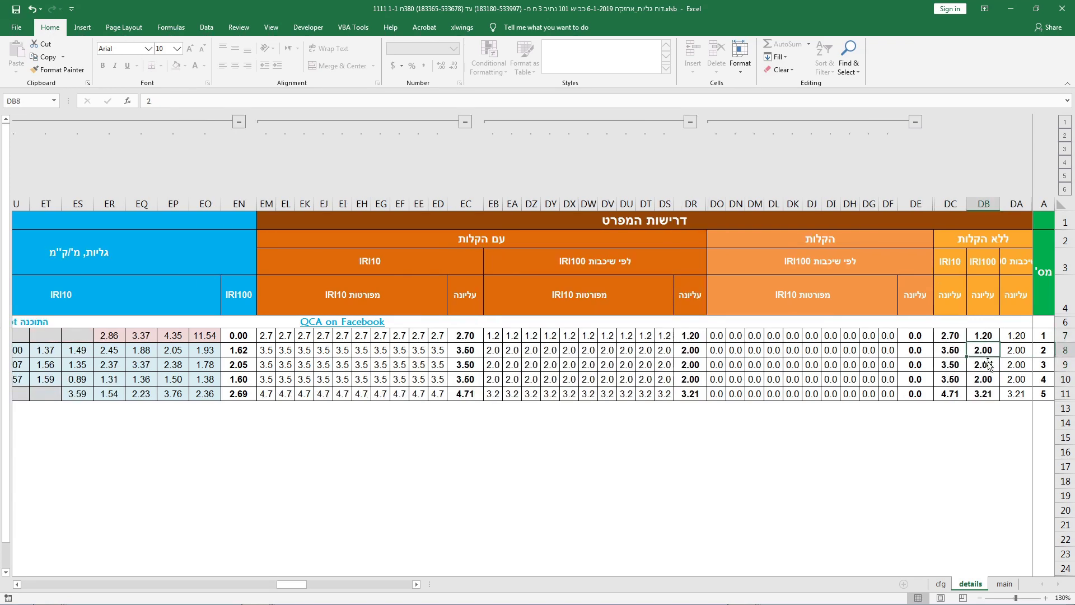
pyautogui.click(979, 397)
pyautogui.click(981, 350)
pyautogui.click(979, 394)
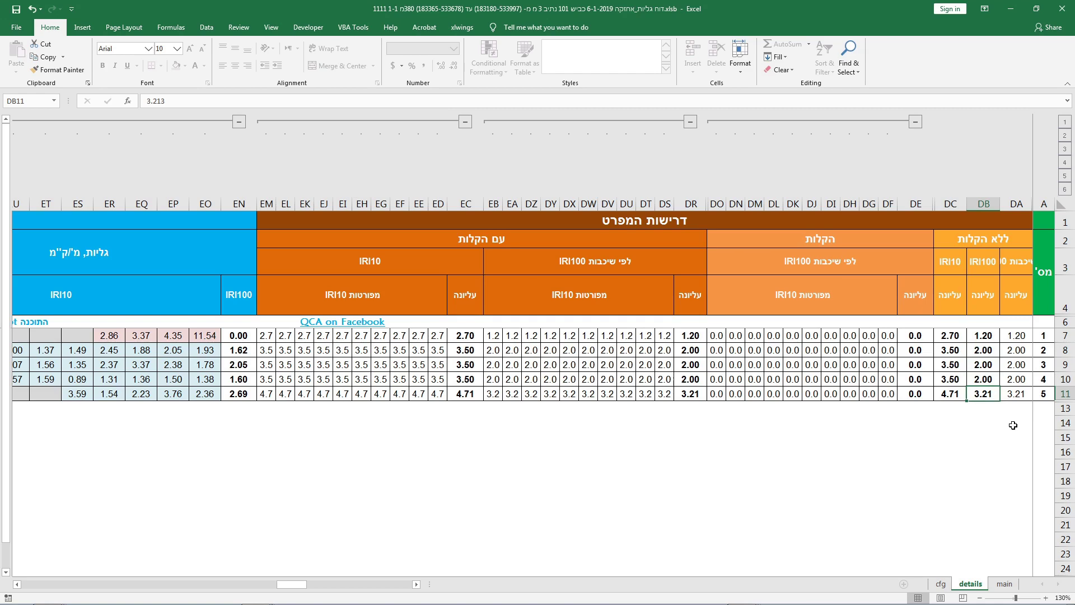
# - Switch to Acrobat and compare the IRI100 and IRI10 deductions and removals in the one-layer and three-layer lane 3 1111 reports
pyautogui.hotkey('alt', 'Tab')
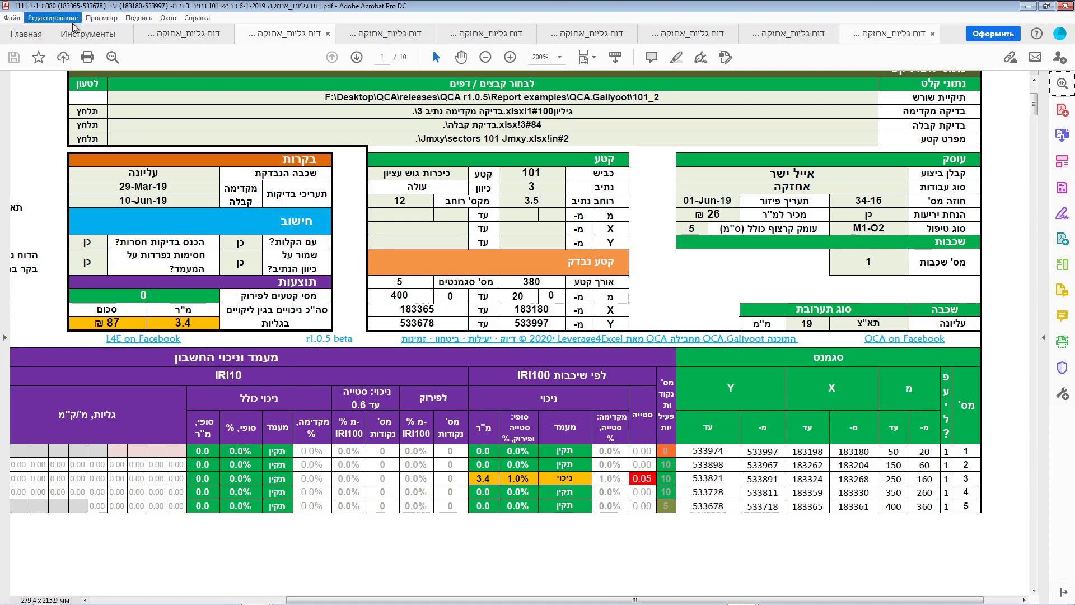
pyautogui.click(185, 34)
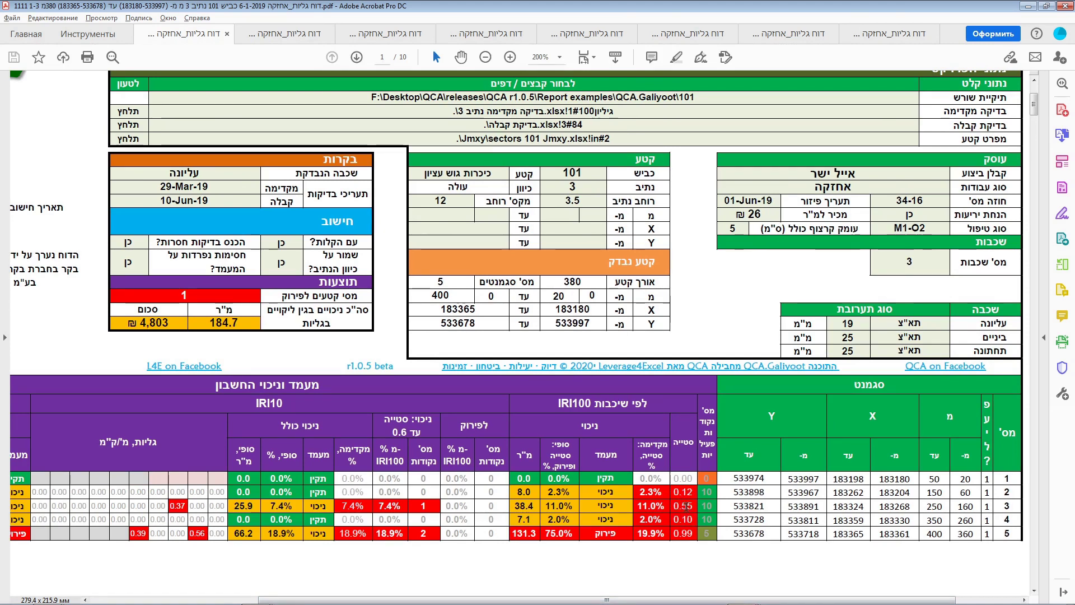
pyautogui.hotkey('ctrl', 'Tab')
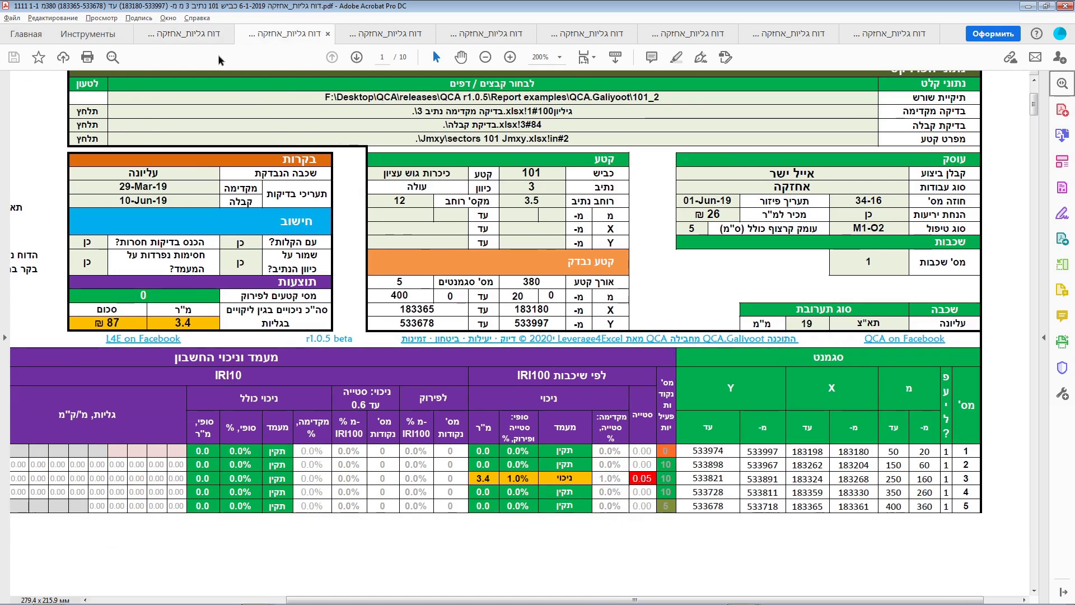
pyautogui.click(219, 33)
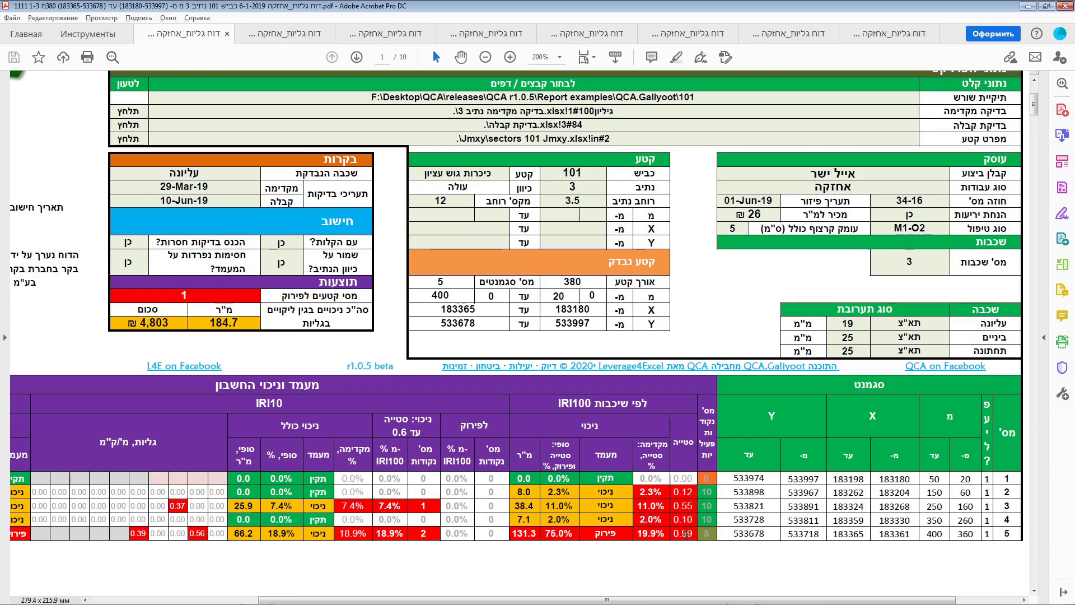
pyautogui.hotkey('ctrl', 'Tab')
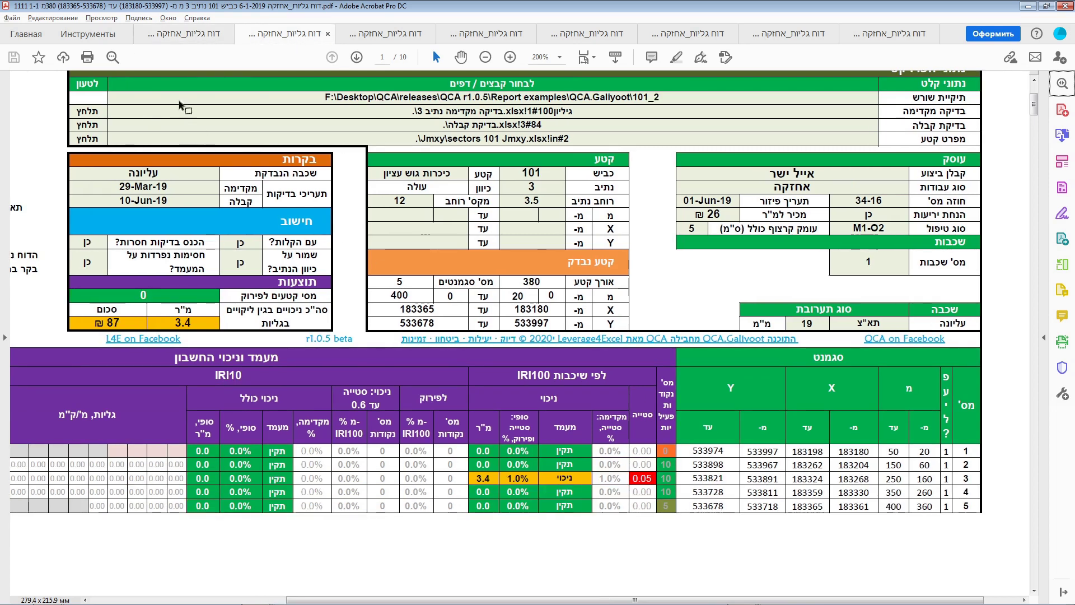
pyautogui.click(219, 34)
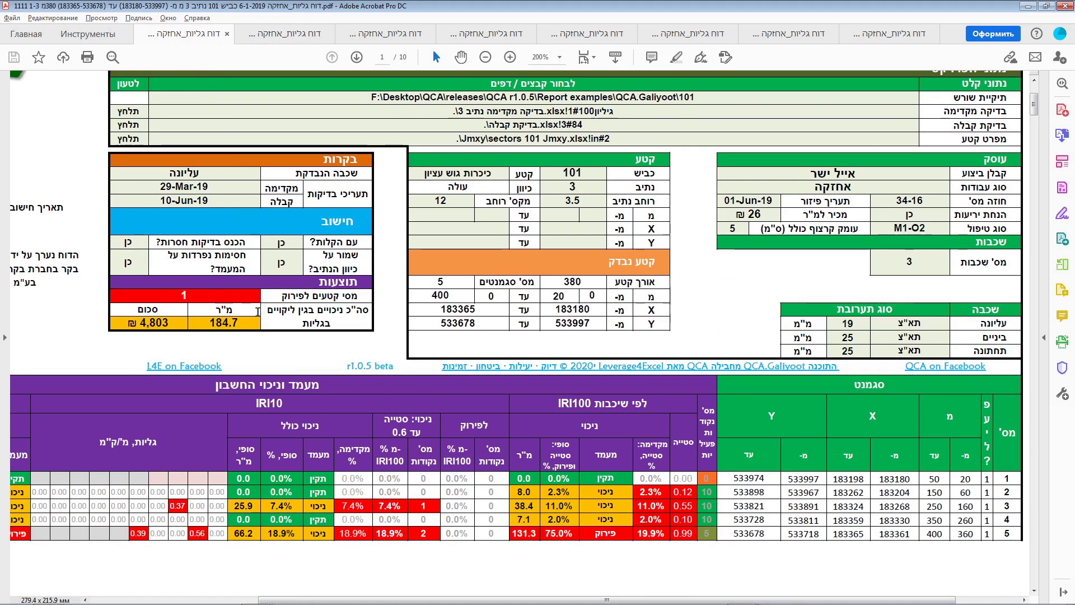
# - Switch to Excel, check the criteria on the cfg sheet of the three-layer lane 3 workbook, and return to its details sheet
pyautogui.hotkey('alt', 'Tab')
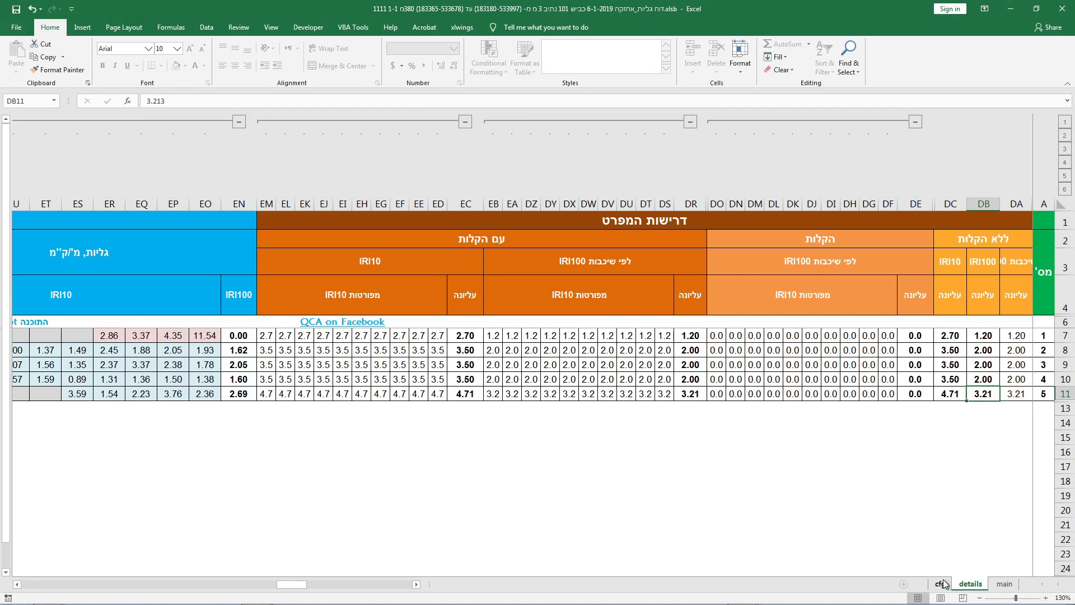
pyautogui.hotkey('alt', 'Tab')
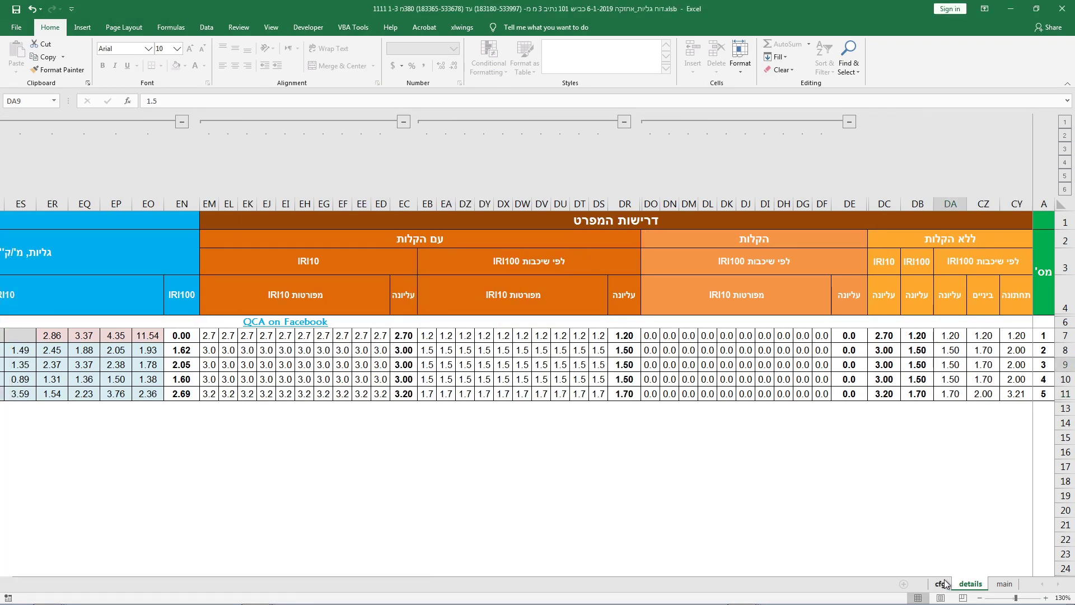
pyautogui.click(942, 584)
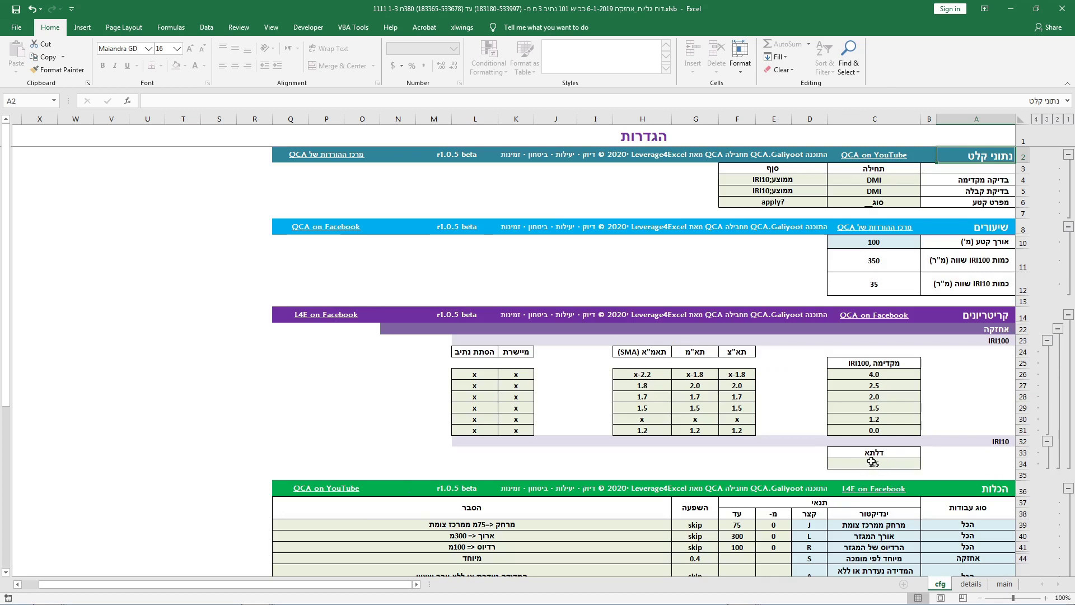
pyautogui.click(972, 585)
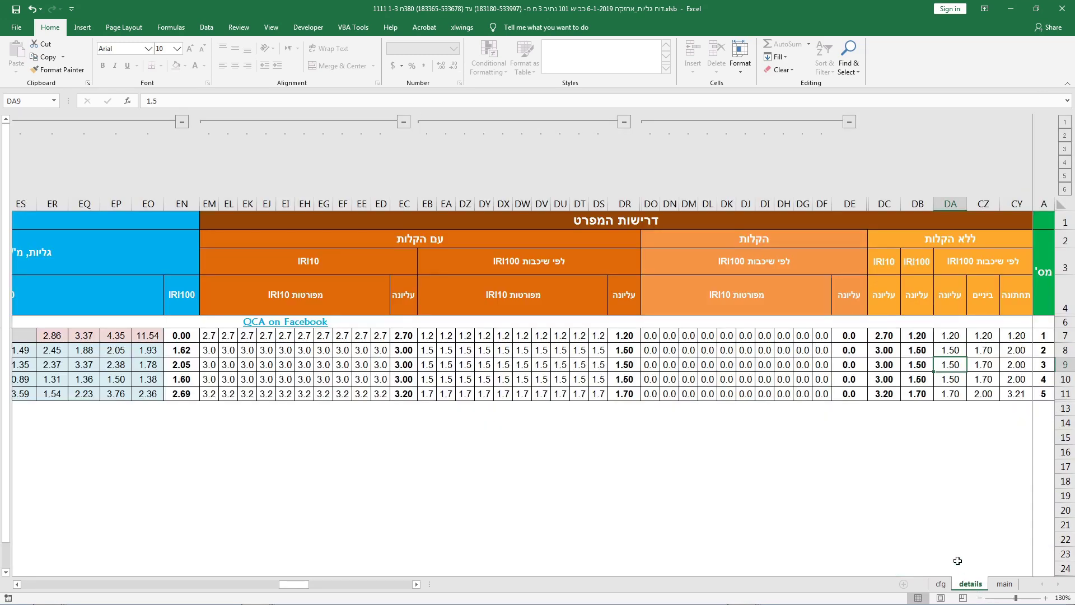
# - Switch to Acrobat and view the final deduction columns of the lane 3 1111 reports
pyautogui.hotkey('alt', 'Tab')
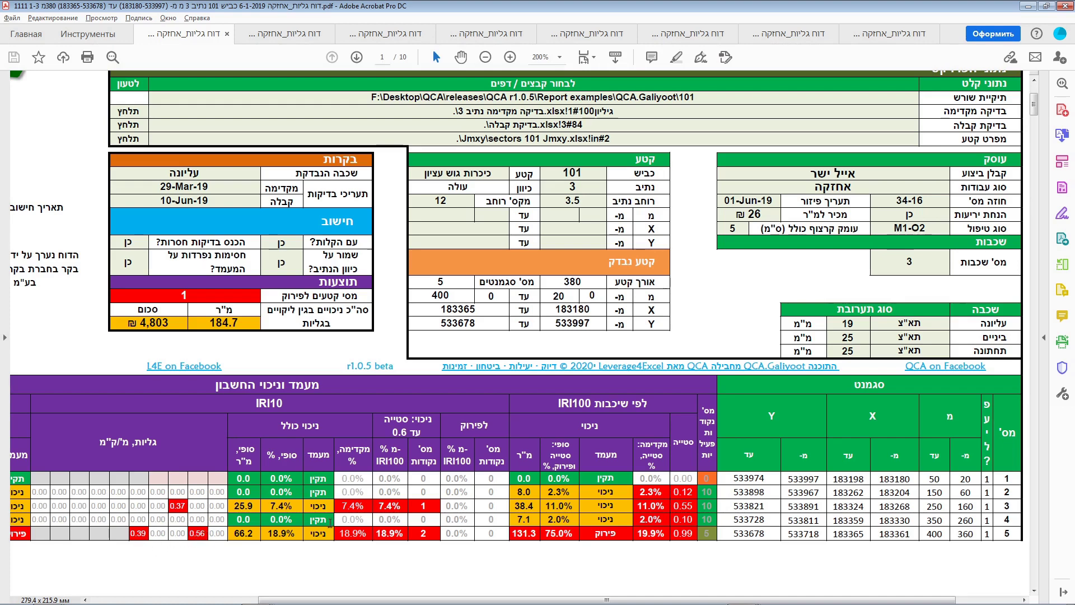
pyautogui.hotkey('ctrl', 'w')
pyautogui.hotkey('ctrl', 'w')
pyautogui.hotkey('ctrl', 'w')
pyautogui.hotkey('ctrl', 'w')
pyautogui.hotkey('ctrl', 'w')
pyautogui.hotkey('ctrl', 'w')
pyautogui.hotkey('ctrl', 'w')
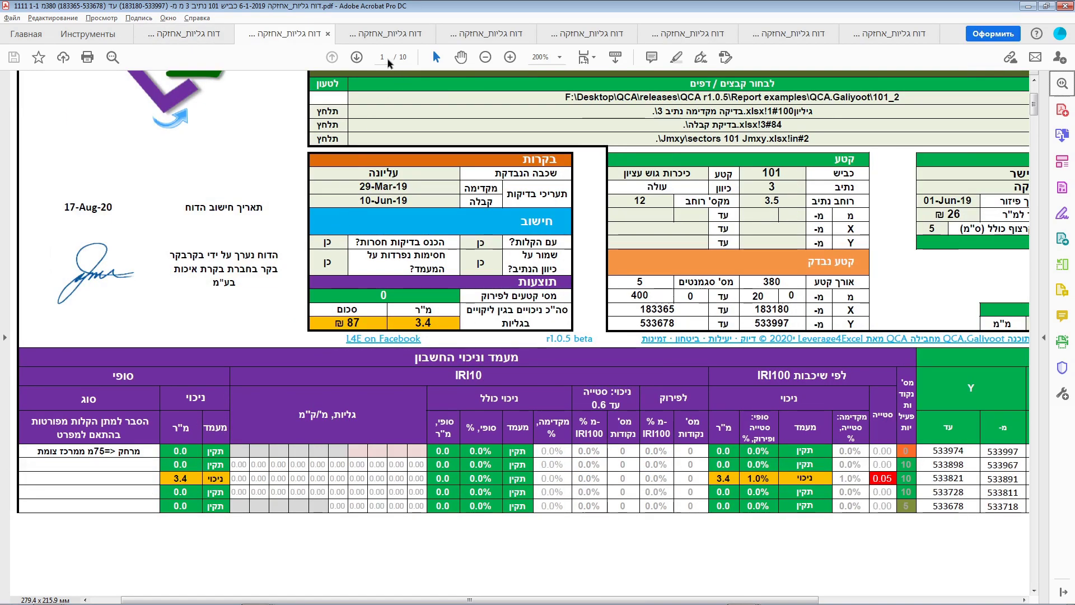
# - Compare the deduction totals, segments for removal and segment results between the three-layer and one-layer lane 3 0111 reports
pyautogui.click(378, 36)
pyautogui.click(493, 35)
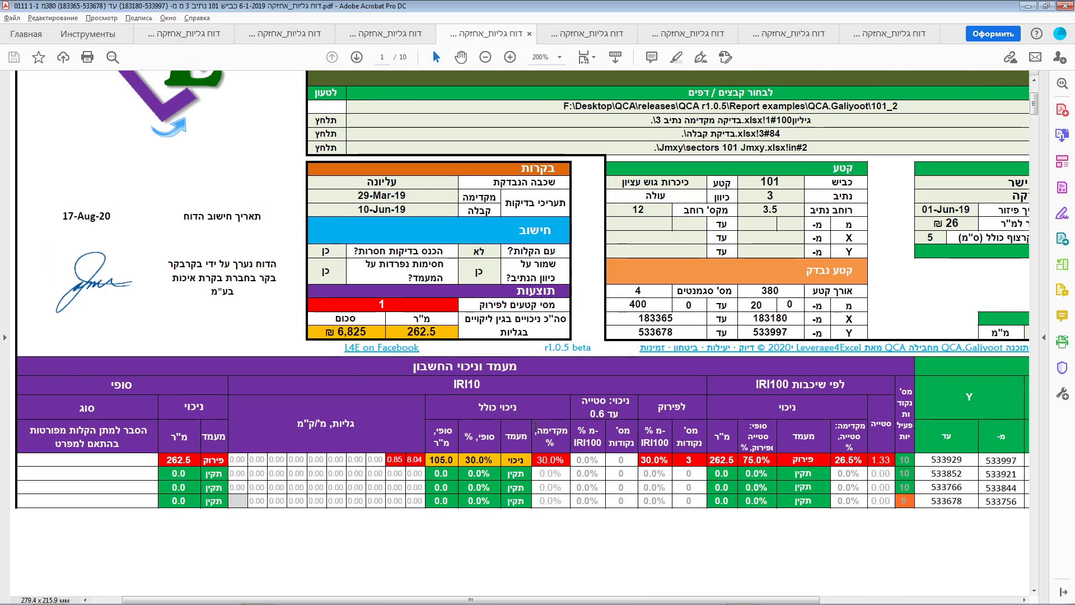
pyautogui.click(372, 35)
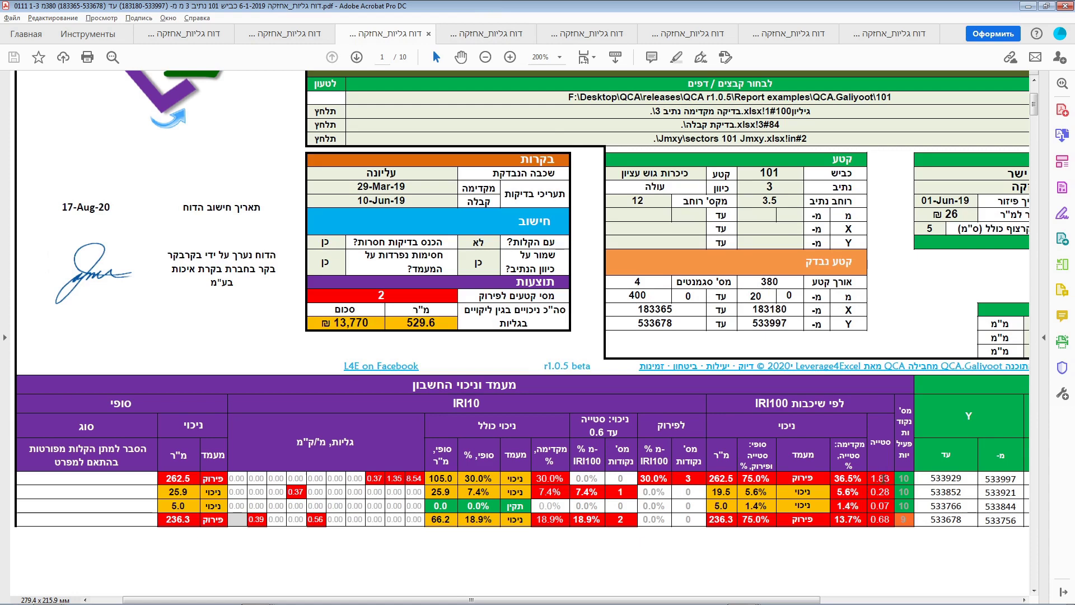
pyautogui.hotkey('ctrl', 'Tab')
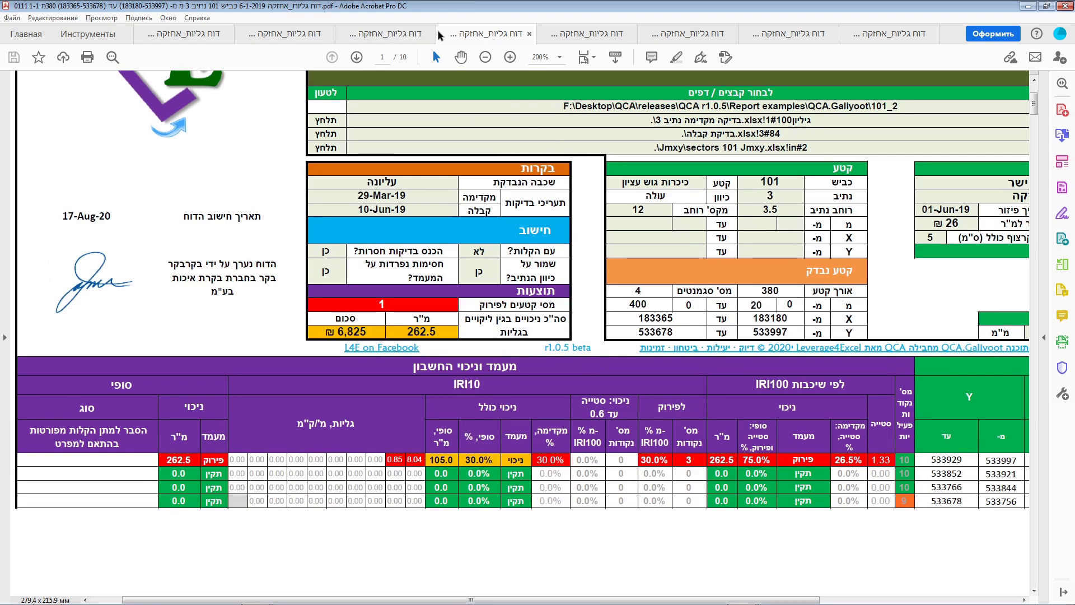
pyautogui.click(392, 34)
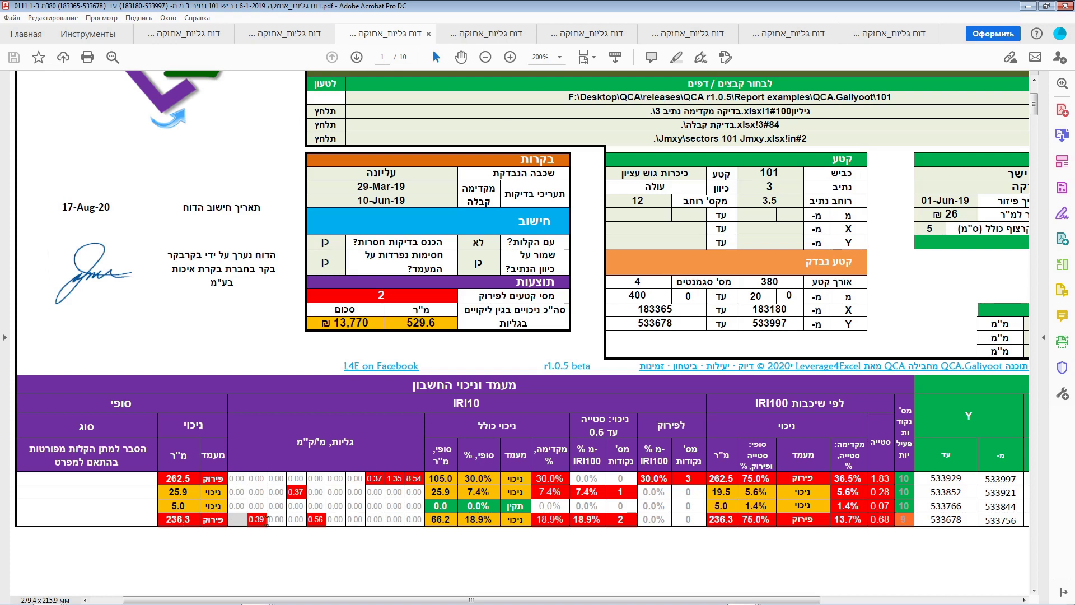
pyautogui.press('Tab')
pyautogui.click(492, 37)
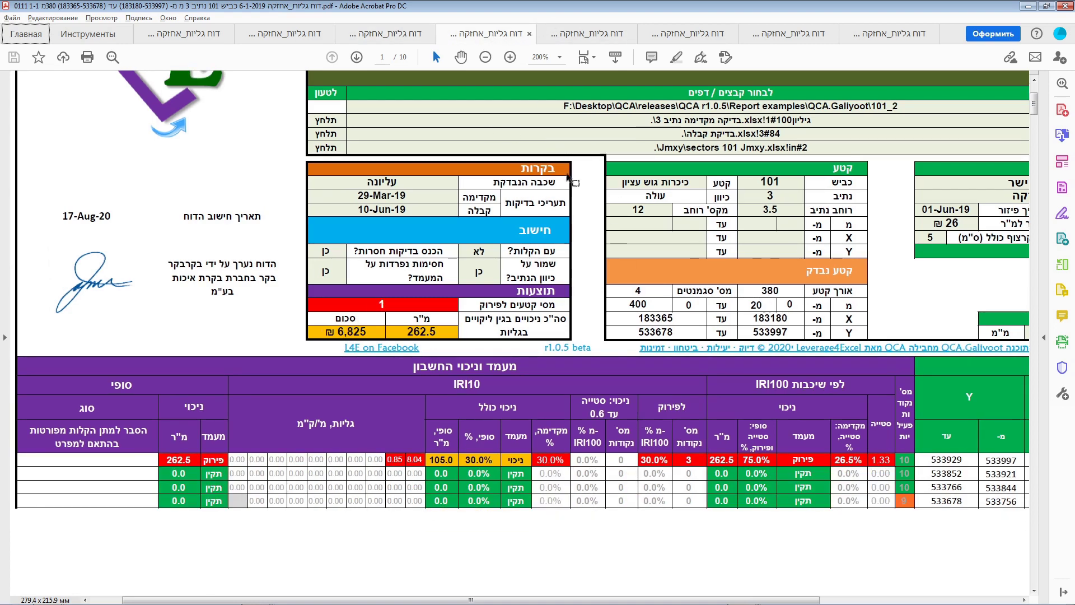
# - Compare the deduction totals and segment results of the three-layer and one-layer lane 4 1111 reports
pyautogui.click(591, 37)
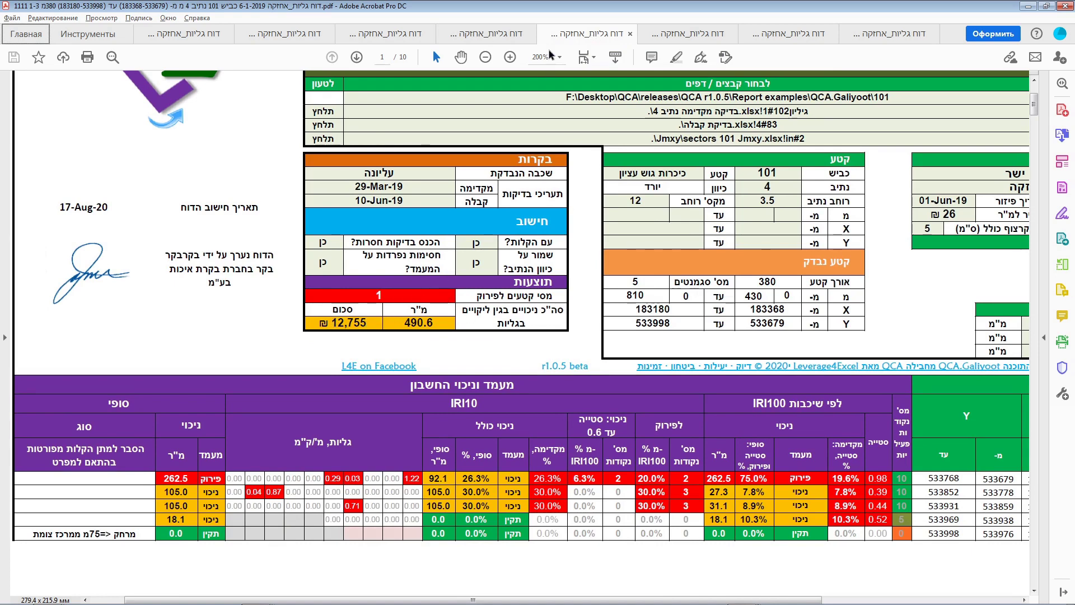
pyautogui.click(672, 35)
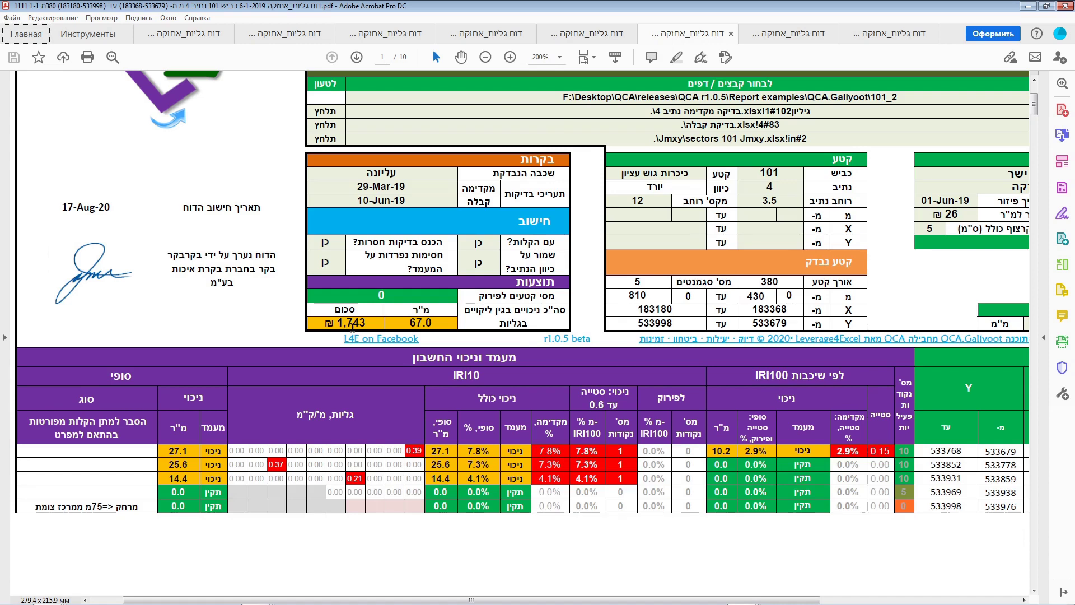
pyautogui.click(866, 480)
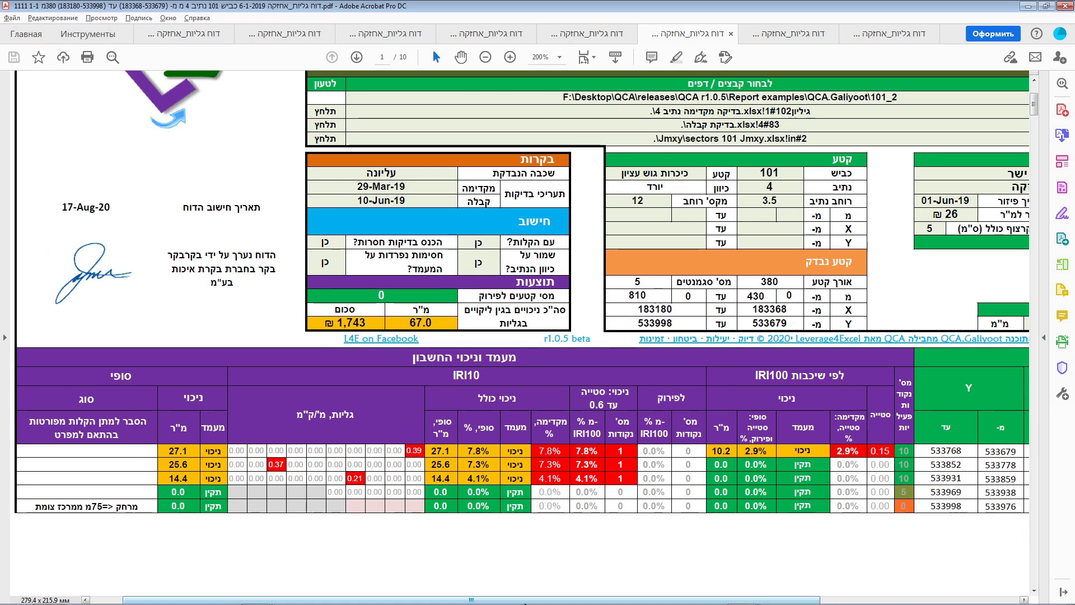
# - Switch to Excel and view the IRI100 maintenance criteria on the cfg sheet of the one-layer lane 4 workbook at 120% zoom
pyautogui.hotkey('alt', 'Tab')
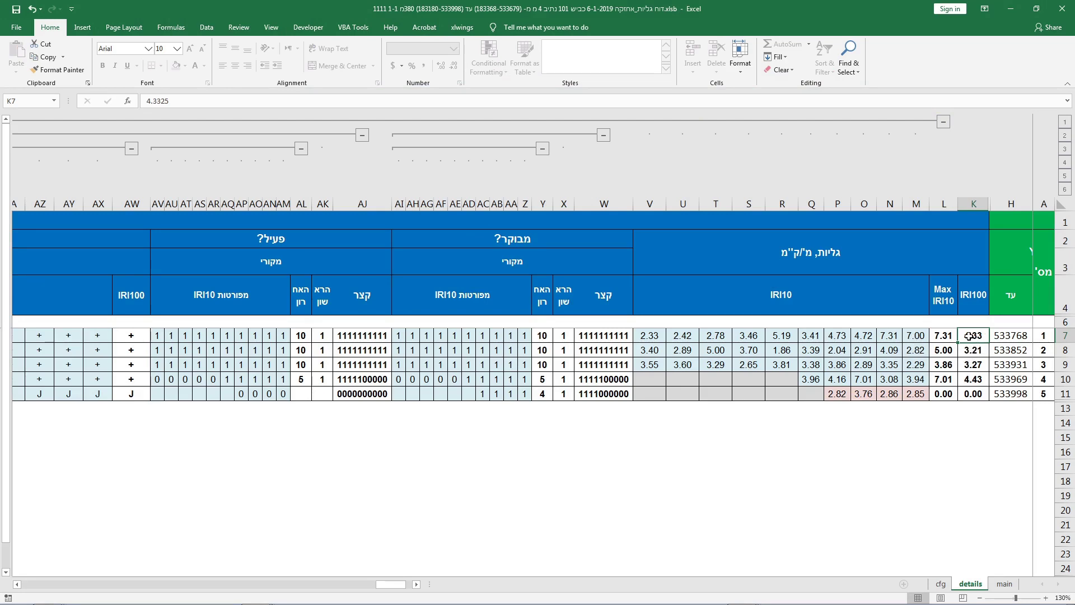
pyautogui.click(941, 584)
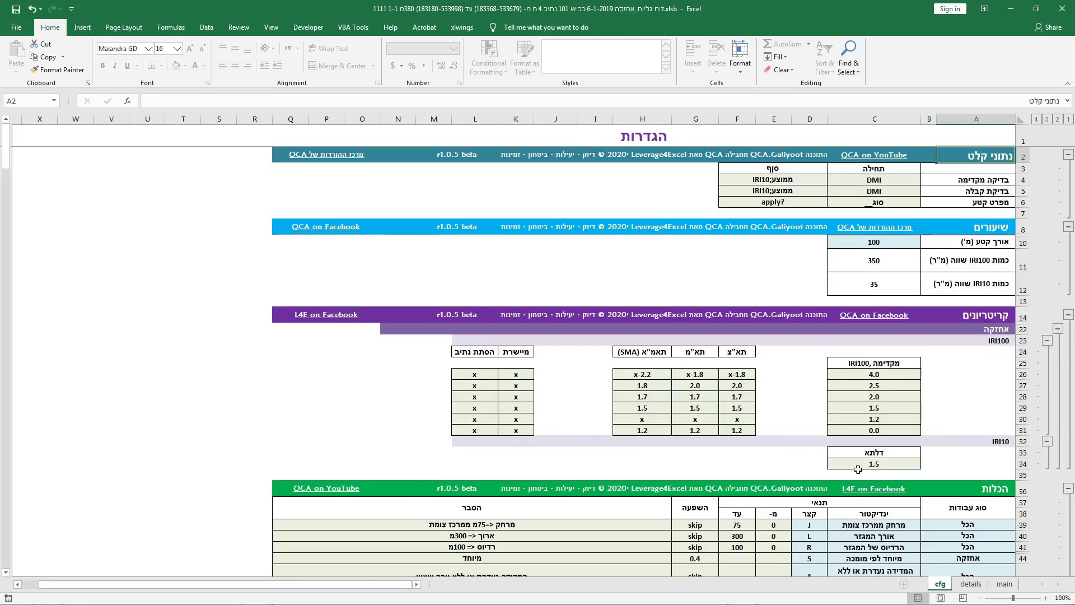
pyautogui.scroll(-1, 777, 374)
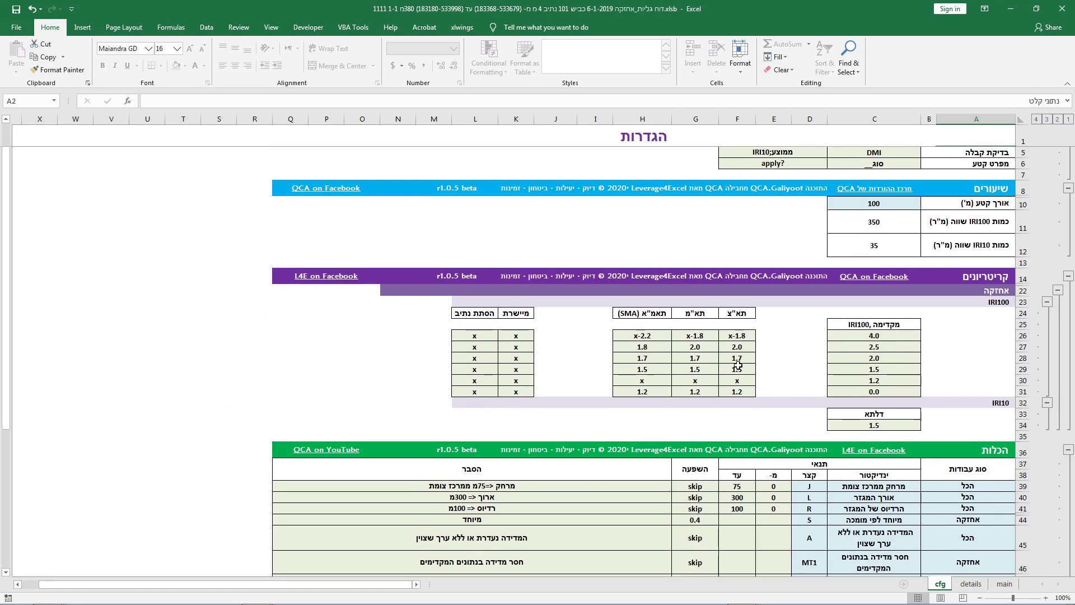
pyautogui.click(1046, 598)
pyautogui.click(1046, 598)
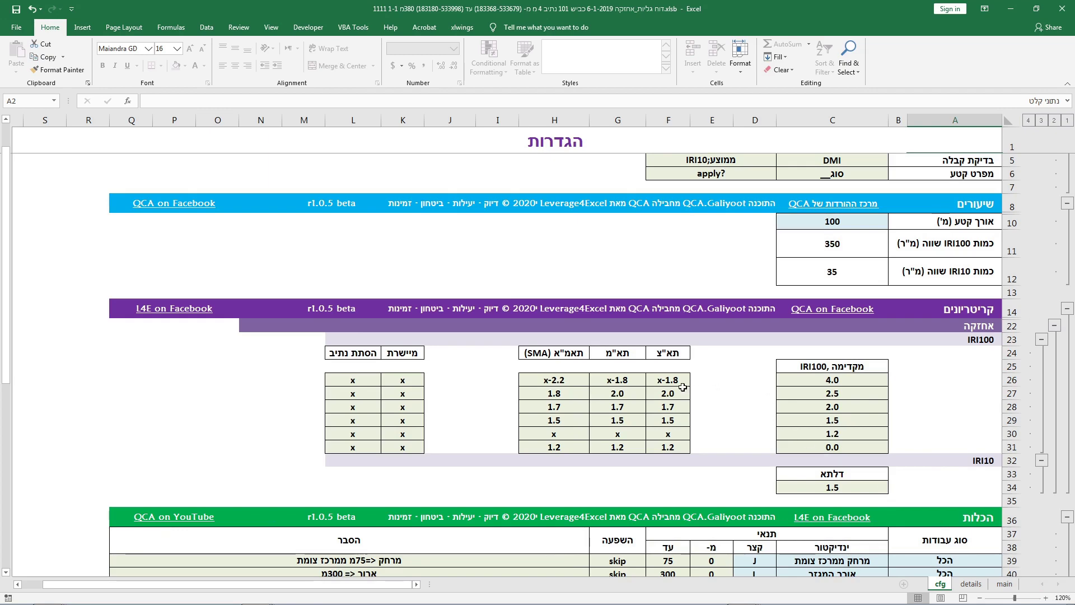
# - Compare the requirements without relief on the one-layer lane 4 details sheet with the bottom-layer requirement in CY7 of the three-layer workbook
pyautogui.click(970, 585)
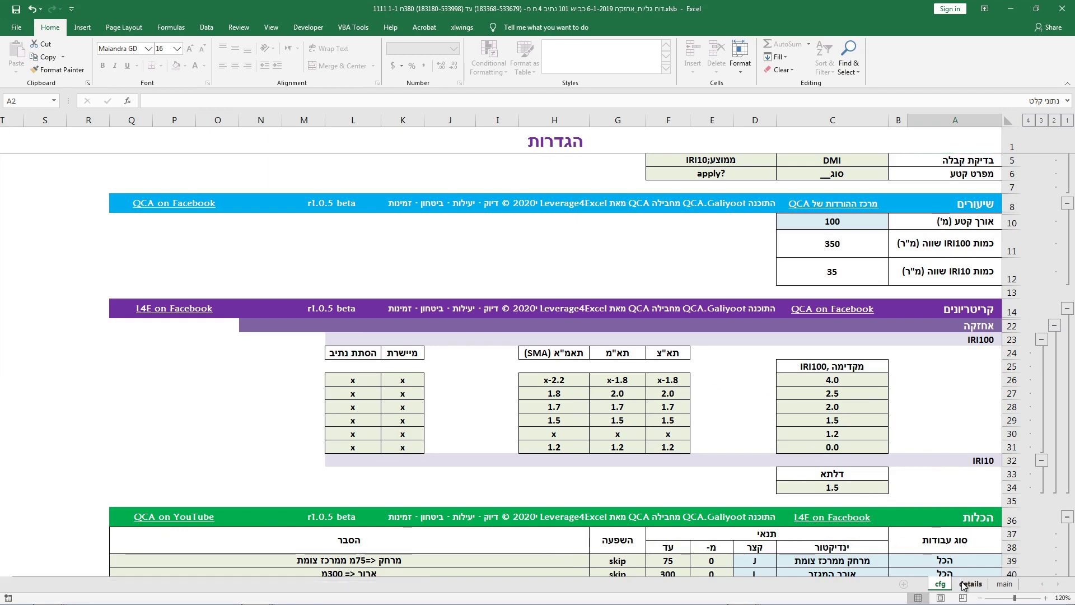
pyautogui.moveTo(390, 584); pyautogui.dragTo(300, 588)
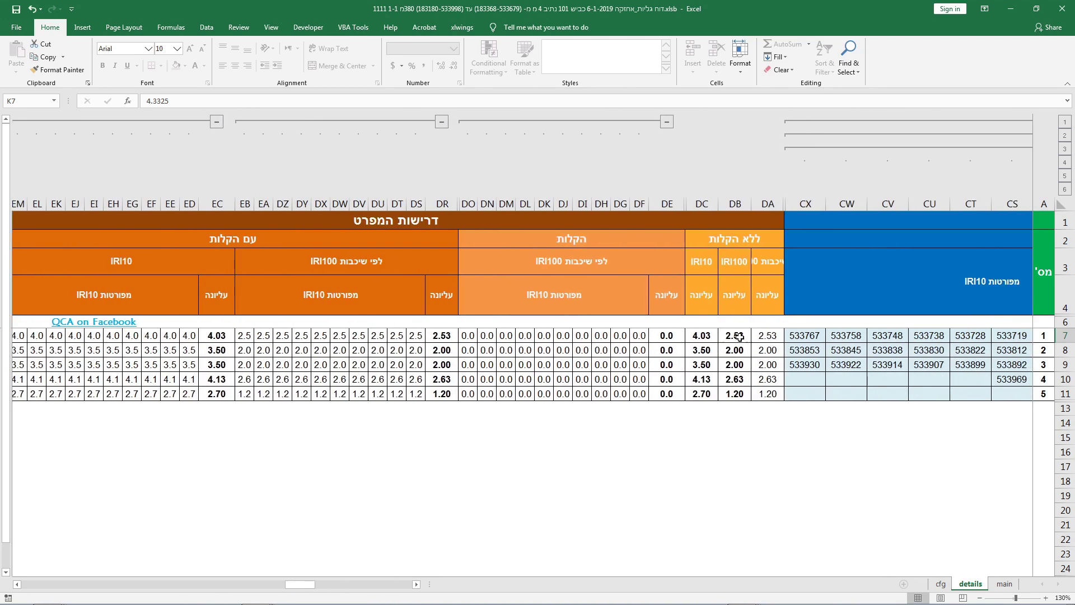
pyautogui.hotkey('ctrl', 'Tab')
pyautogui.click(1015, 336)
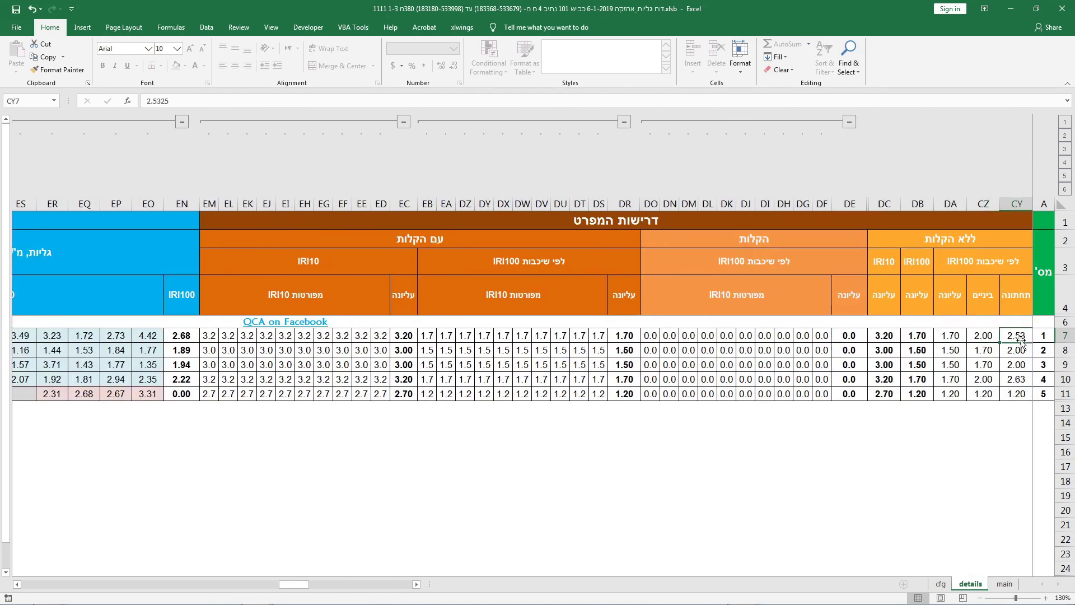
# - Check the IRI100 criteria in F27 and F28 on the cfg sheet of the three-layer lane 4 workbook
pyautogui.click(941, 584)
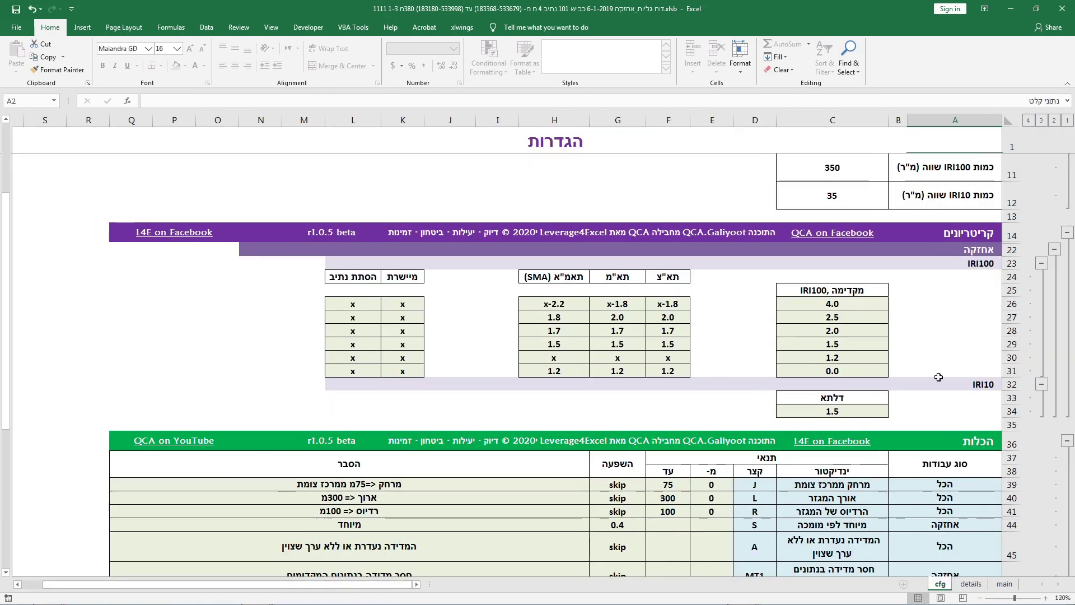
pyautogui.click(674, 318)
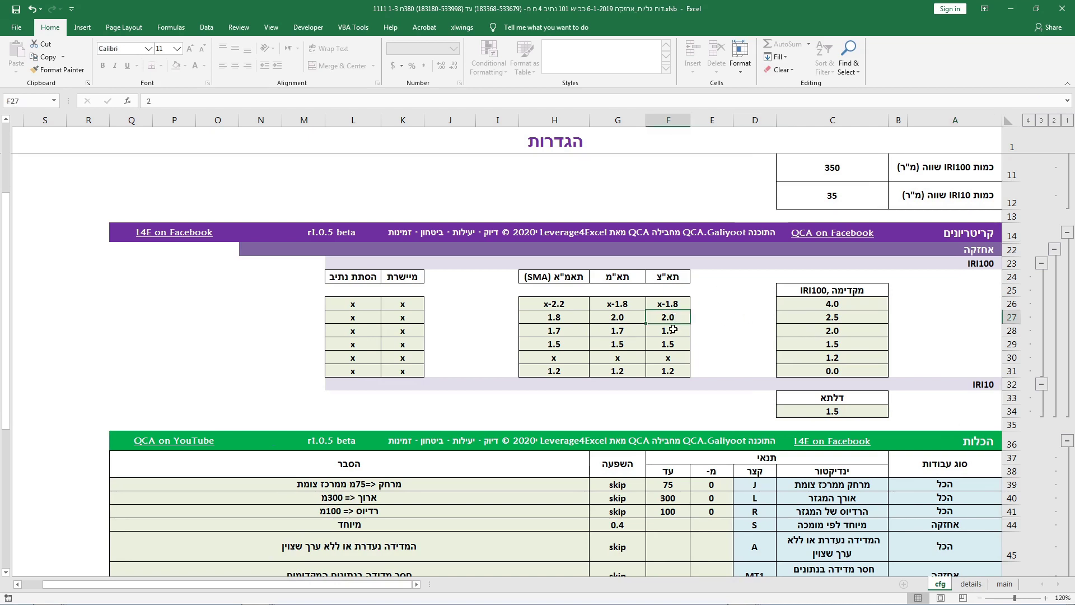
pyautogui.click(676, 330)
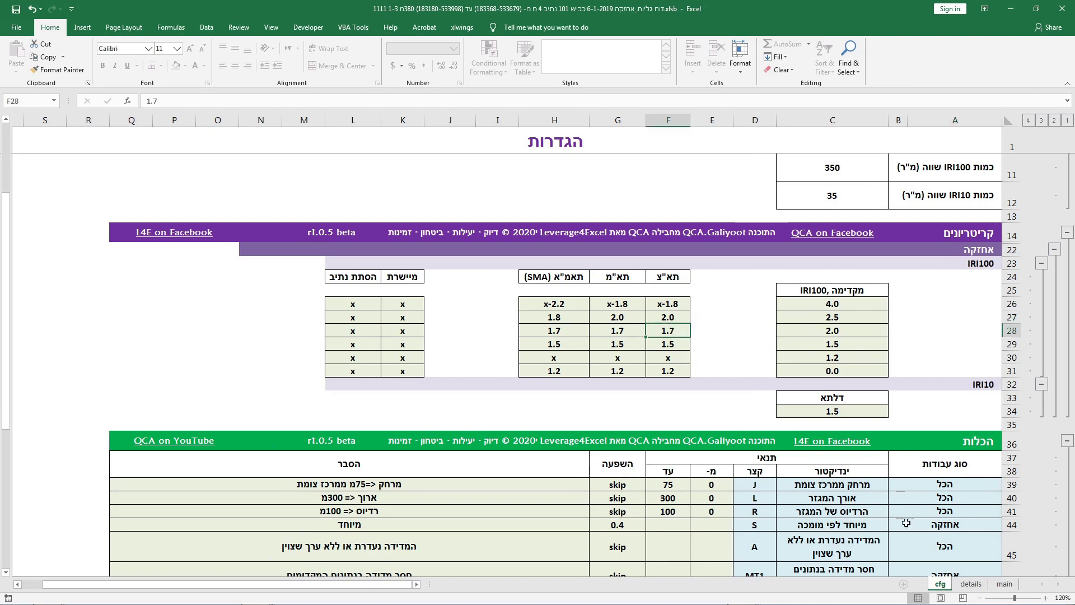
# - Examine segment 1's middle-layer, top-layer and IRI100 requirements in CZ7, DA7 and DB7 on the three-layer lane 4 details sheet
pyautogui.click(970, 584)
pyautogui.click(982, 336)
pyautogui.click(952, 339)
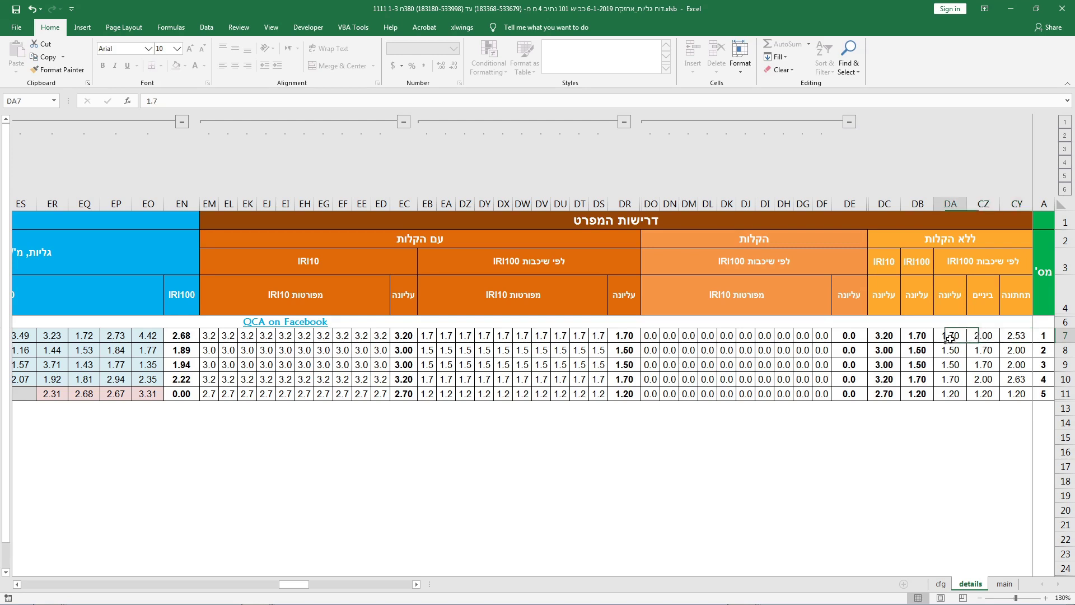
pyautogui.click(917, 334)
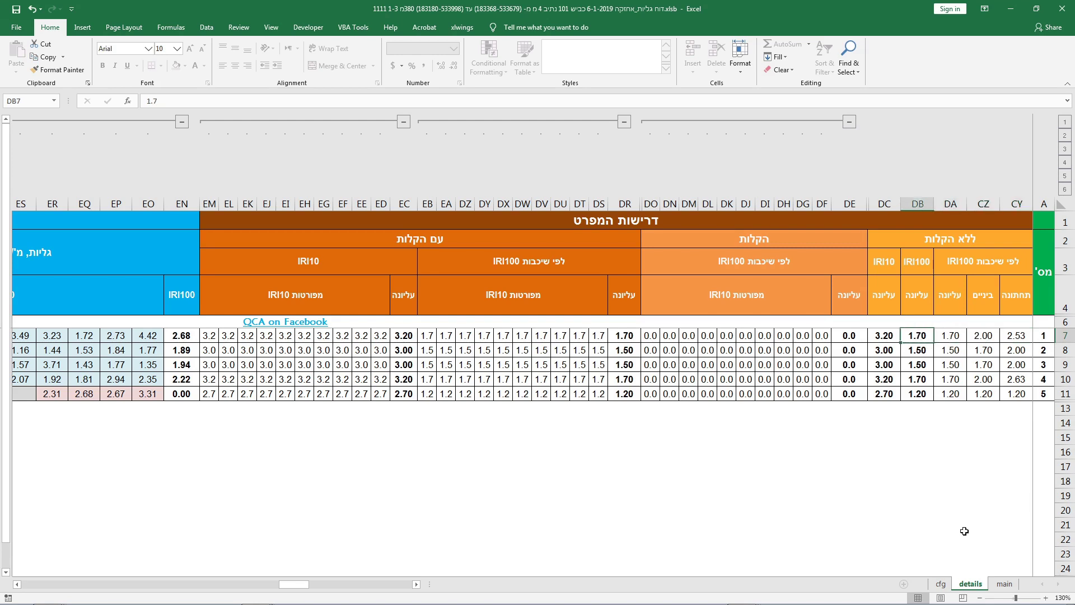
# - Check segment 1's IRI100 requirement in the one-layer lane 4 workbook, then switch to Acrobat and compare the three-layer and one-layer 1111 reports
pyautogui.hotkey('alt', 'Tab')
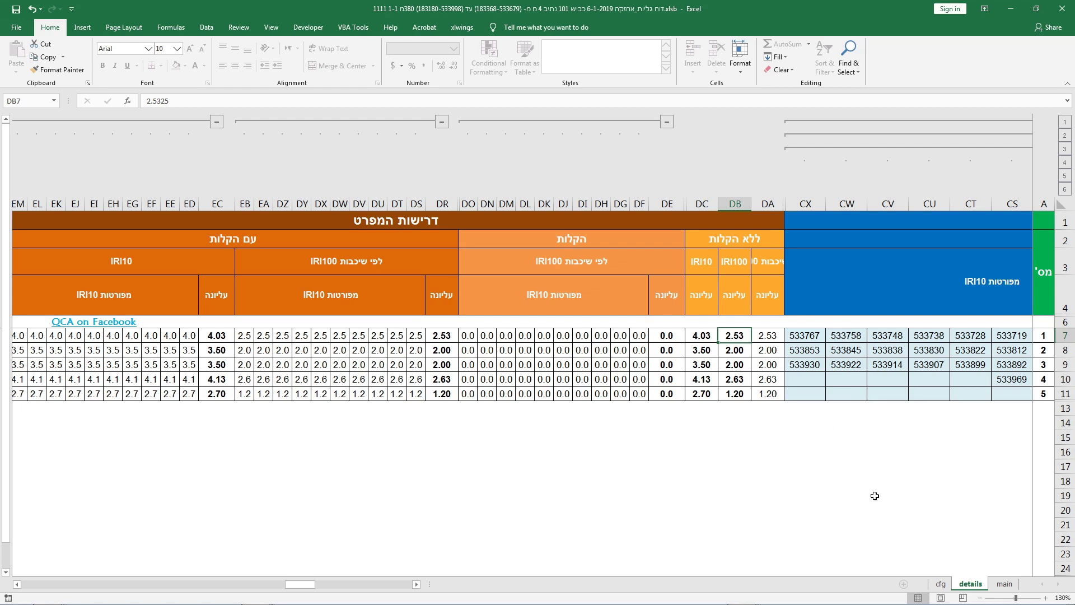
pyautogui.hotkey('alt', 'Tab')
pyautogui.hotkey('alt', 'Tab')
pyautogui.hotkey('alt', 'Tab')
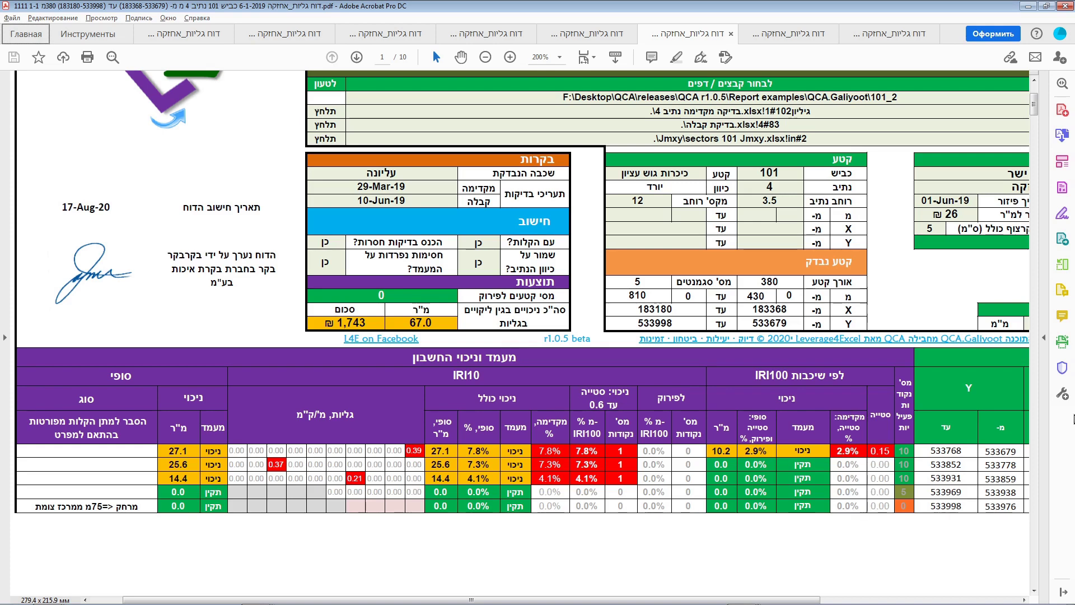
pyautogui.click(595, 35)
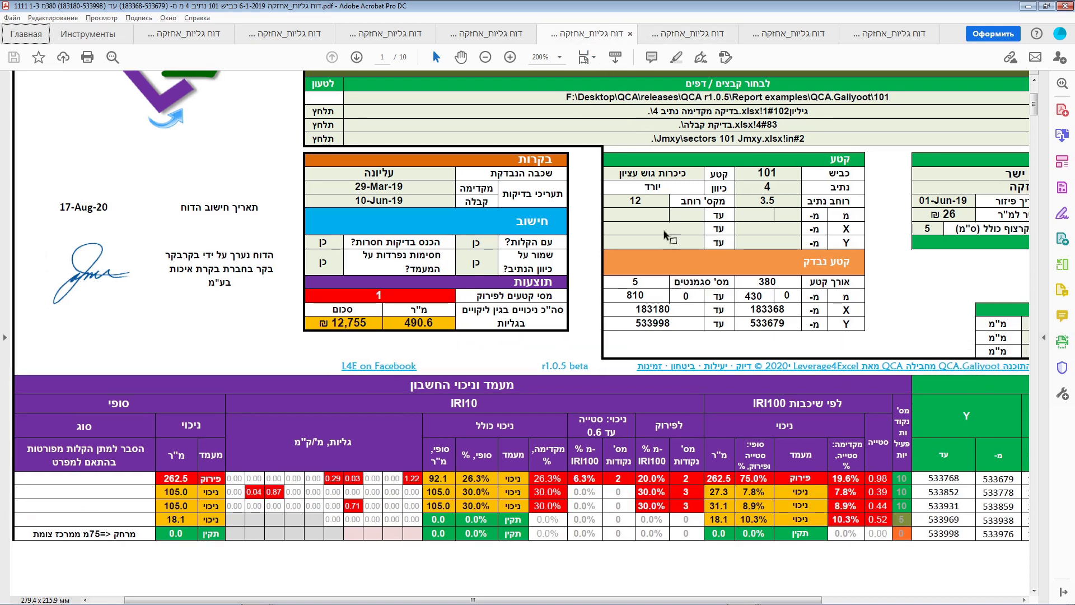
pyautogui.click(700, 35)
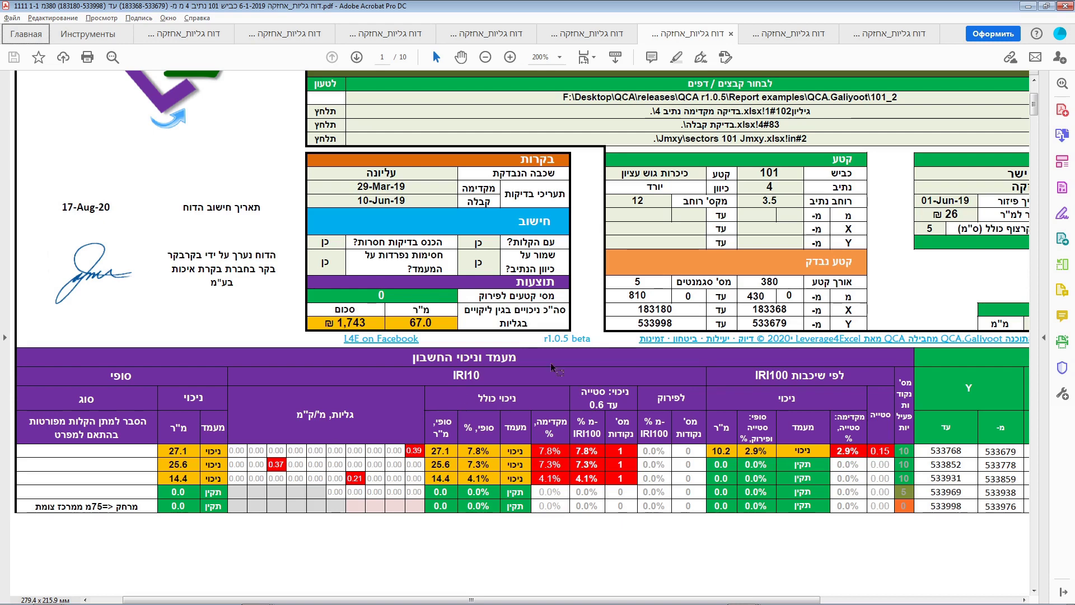
pyautogui.click(612, 34)
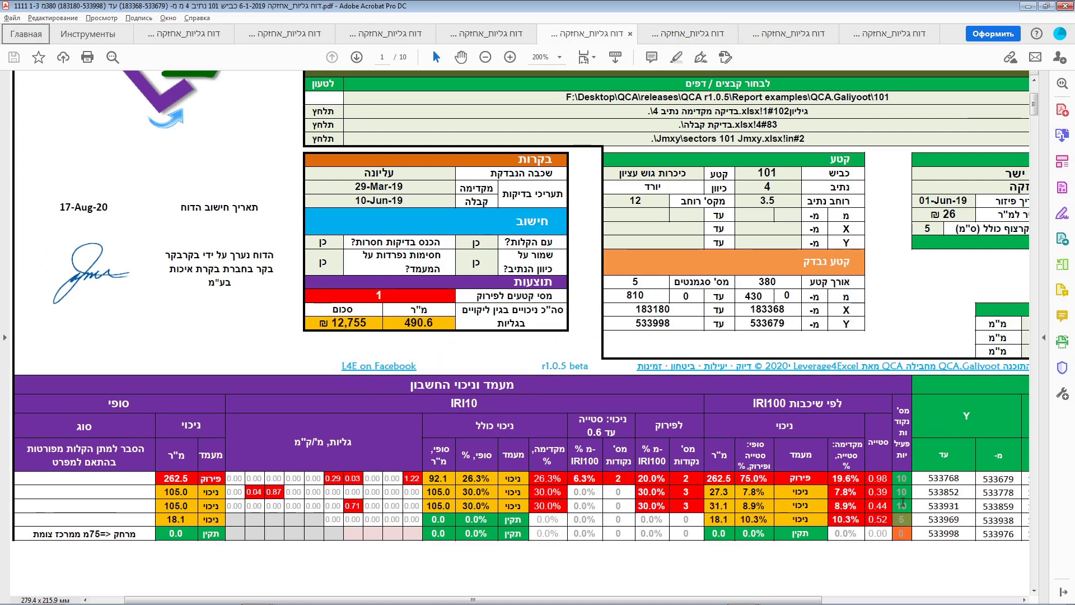
# - Compare segment 2's IRI100 requirement in DB8 of both lane 4 workbooks, then check the IRI100 deviations in the matching PDF reports
pyautogui.hotkey('alt', 'Tab')
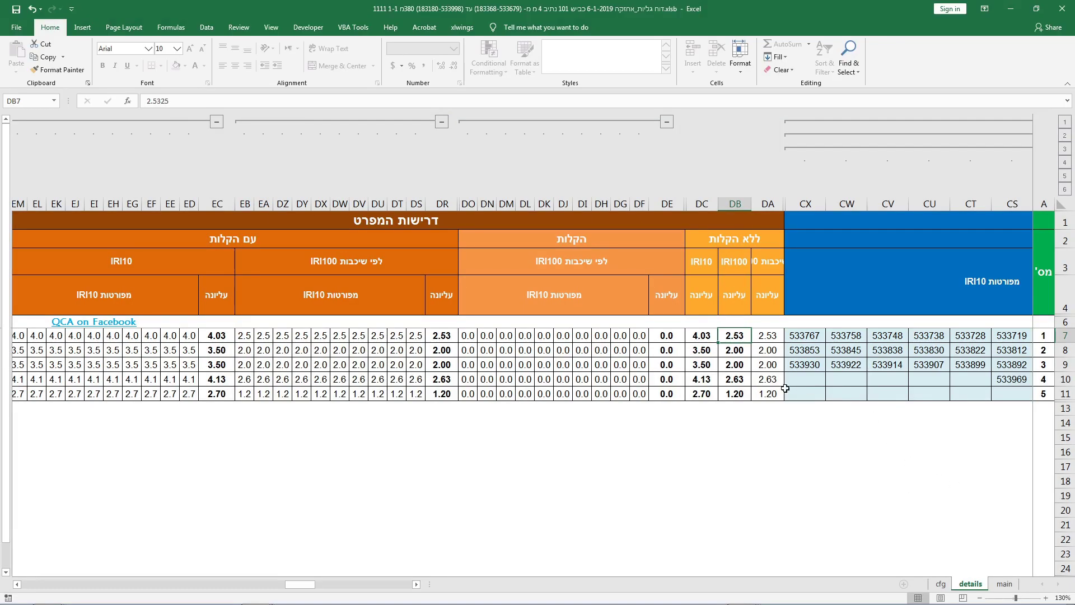
pyautogui.click(738, 352)
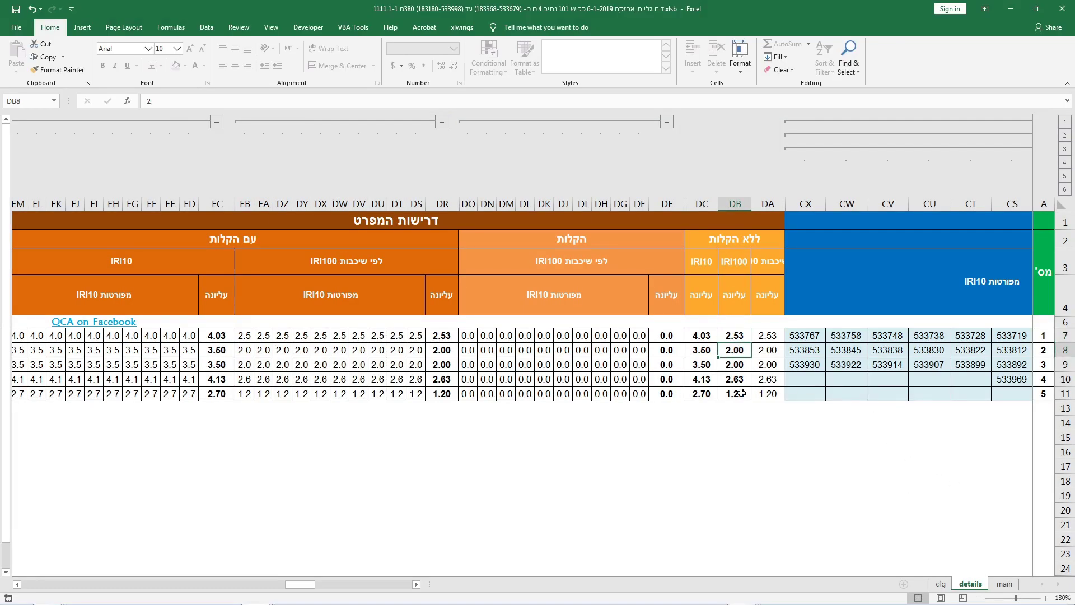
pyautogui.hotkey('alt', 'Tab')
pyautogui.hotkey('alt', 'Tab')
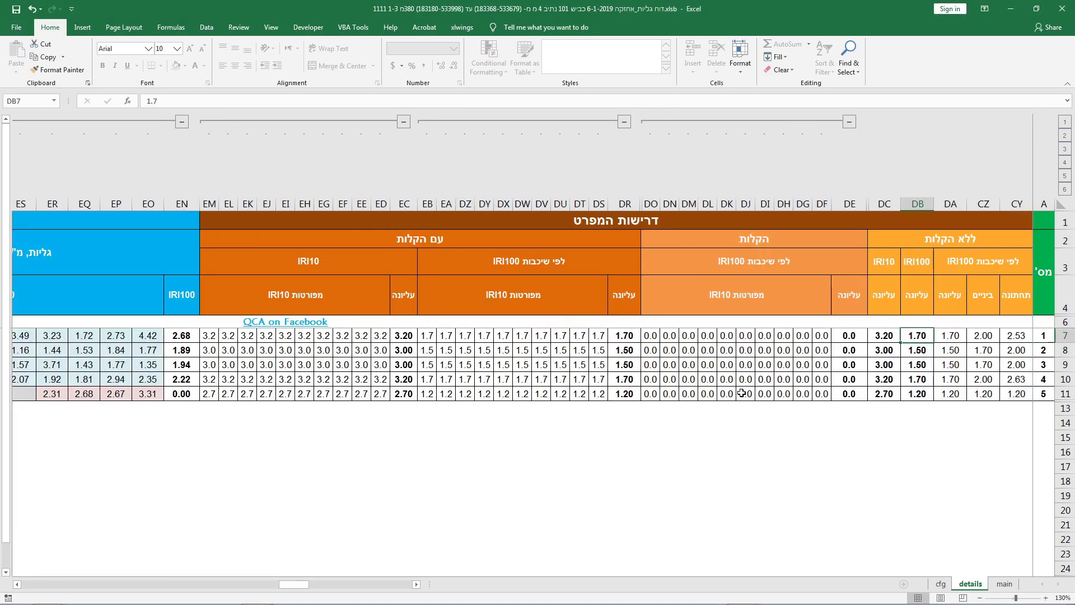
pyautogui.click(919, 352)
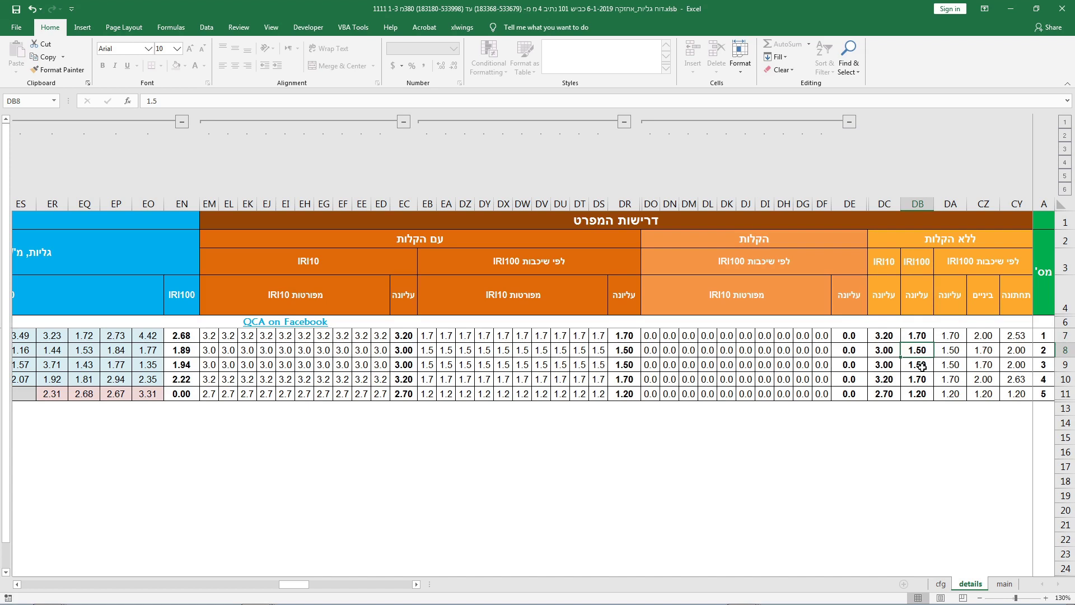
pyautogui.hotkey('alt', 'Tab')
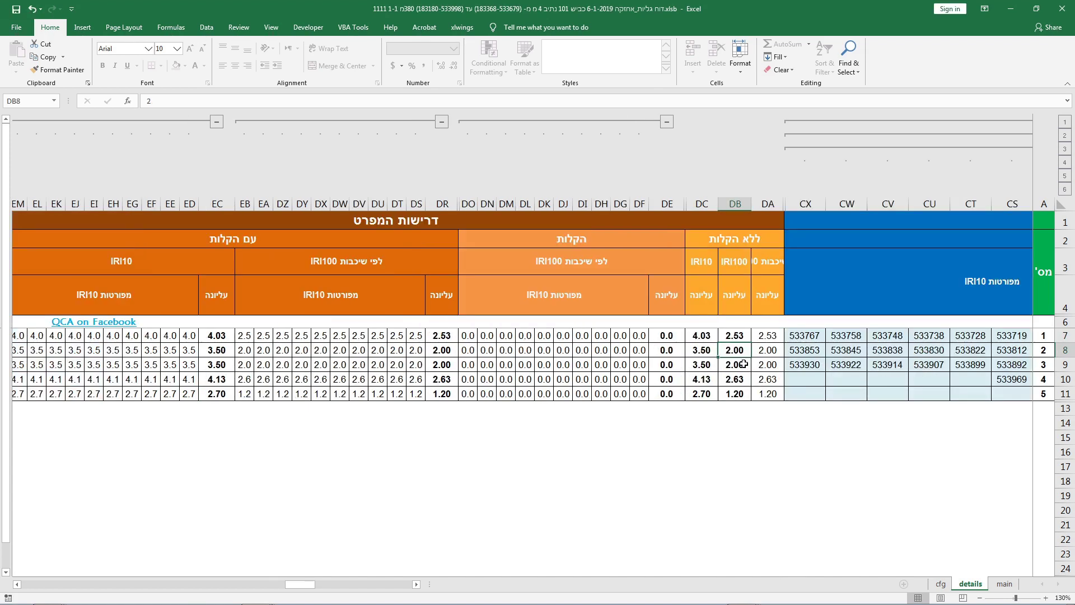
pyautogui.hotkey('alt', 'Tab')
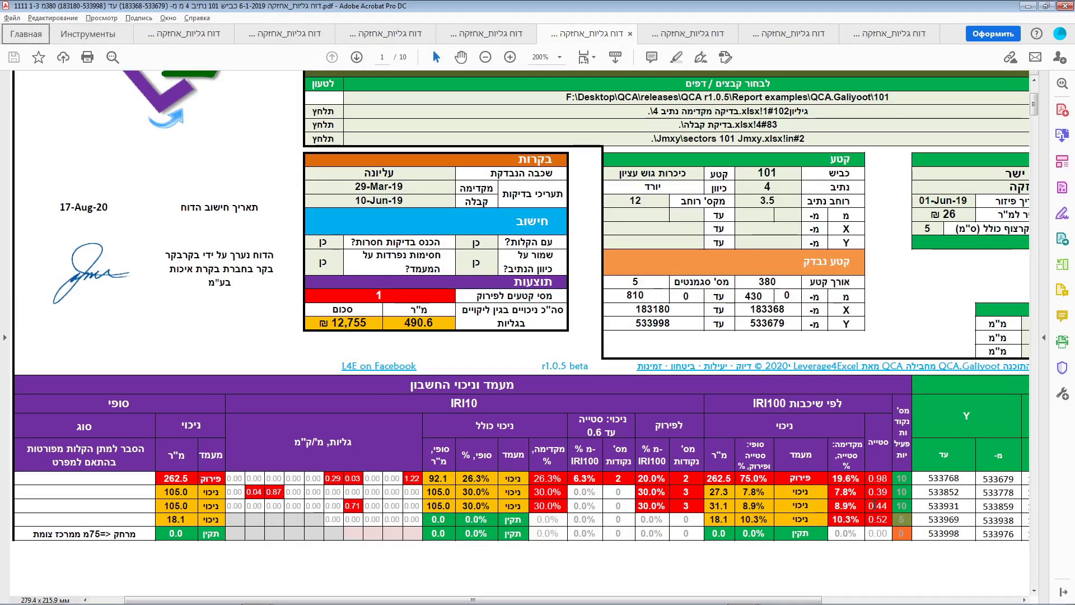
pyautogui.hotkey('ctrl', 'Tab')
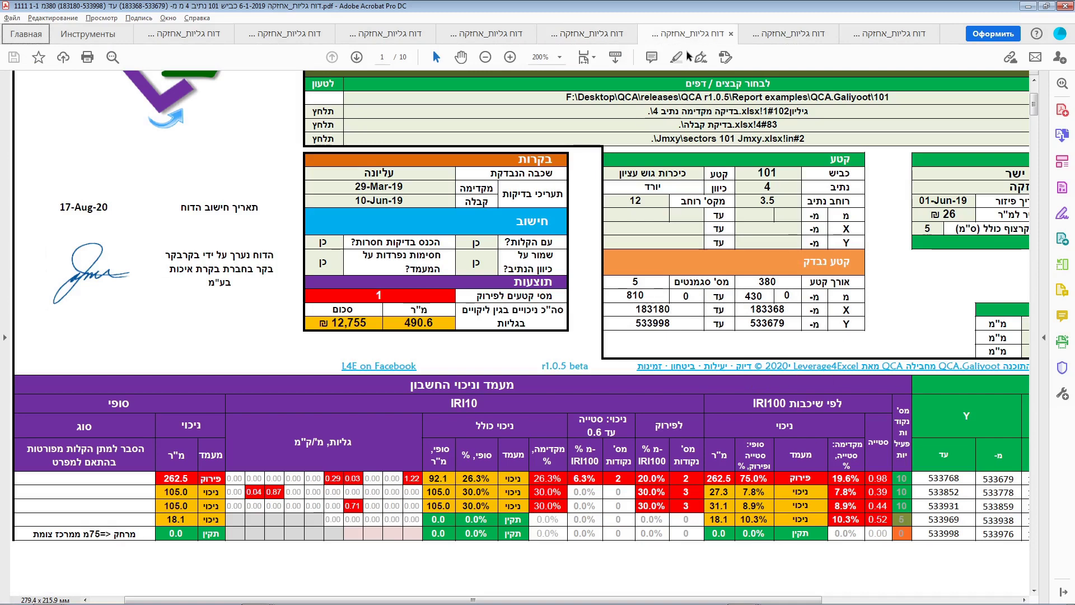
# - Compare segment 4's IRI100 requirement in DB10 of the one-layer and three-layer lane 4 workbooks
pyautogui.hotkey('alt', 'Tab')
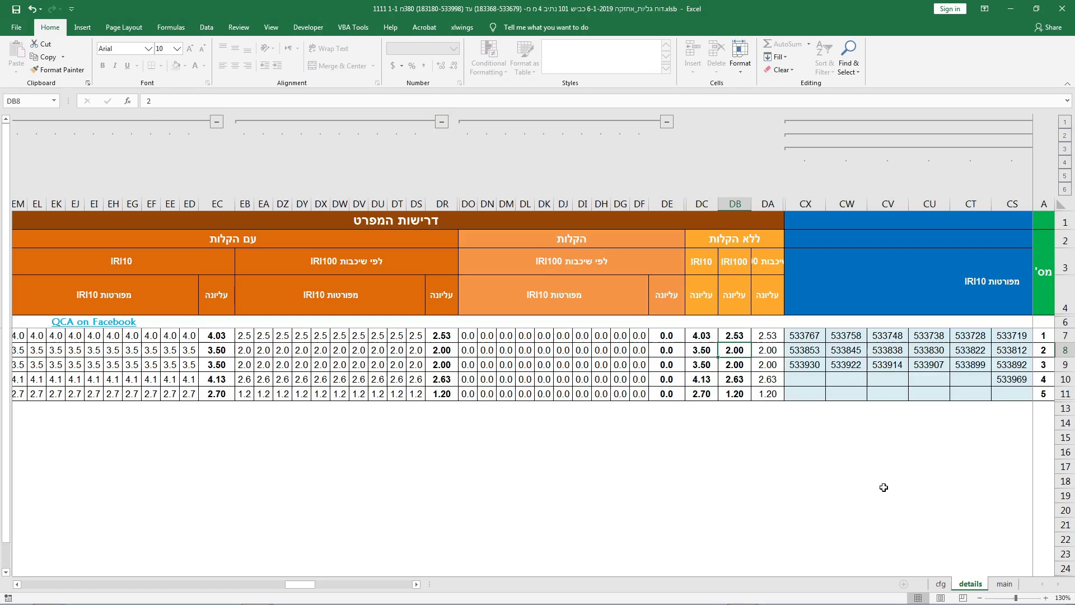
pyautogui.click(731, 381)
pyautogui.hotkey('alt', 'Tab')
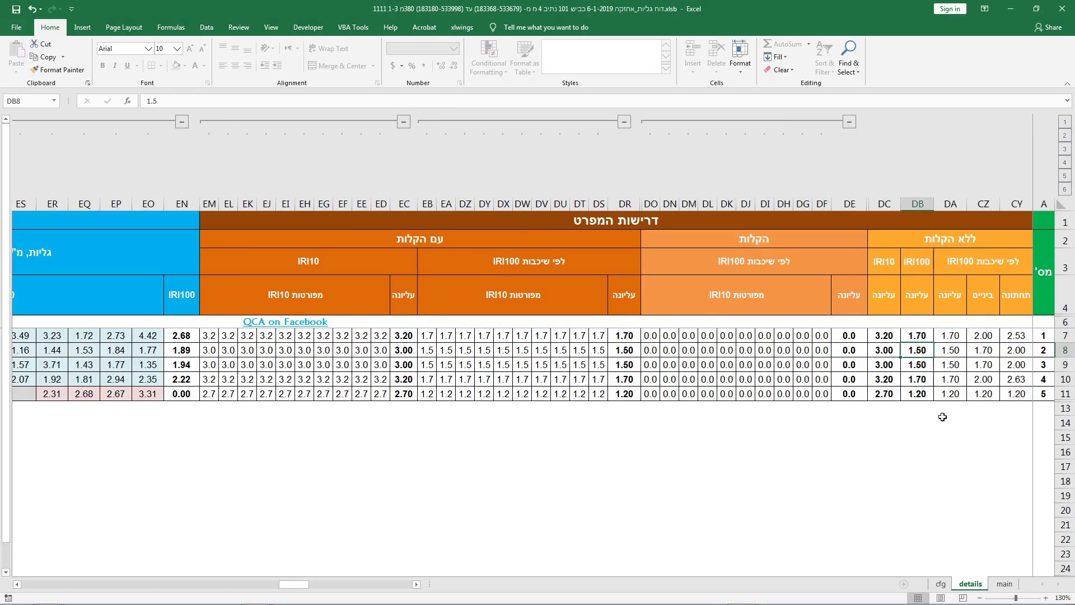
pyautogui.click(922, 380)
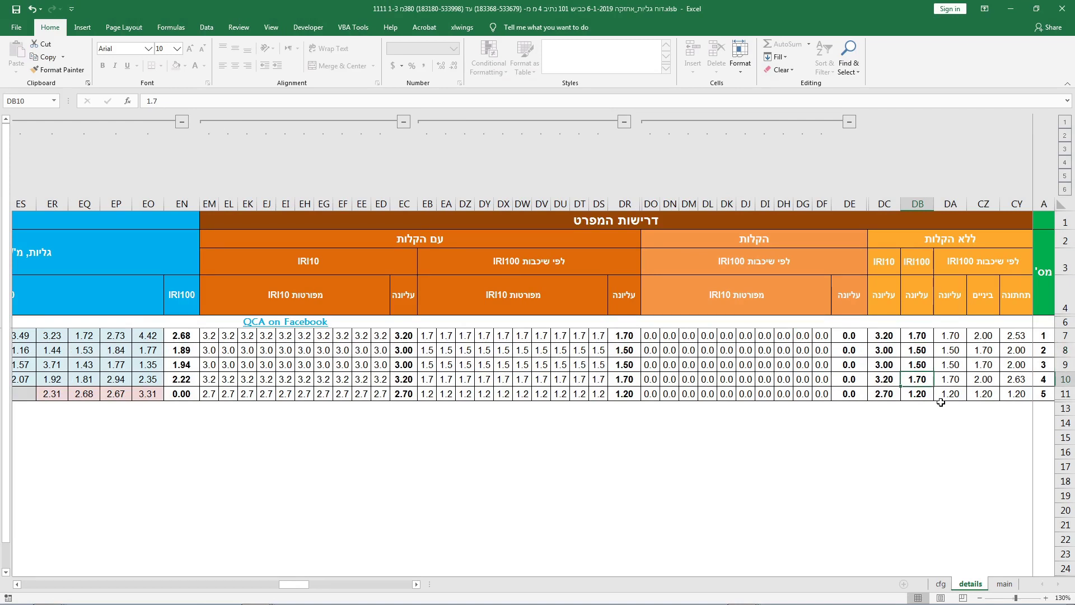
# - Switch to Acrobat and compare the IRI100 deviations and deductions in the three-layer and one-layer lane 4 reports with relief
pyautogui.hotkey('alt', 'Tab')
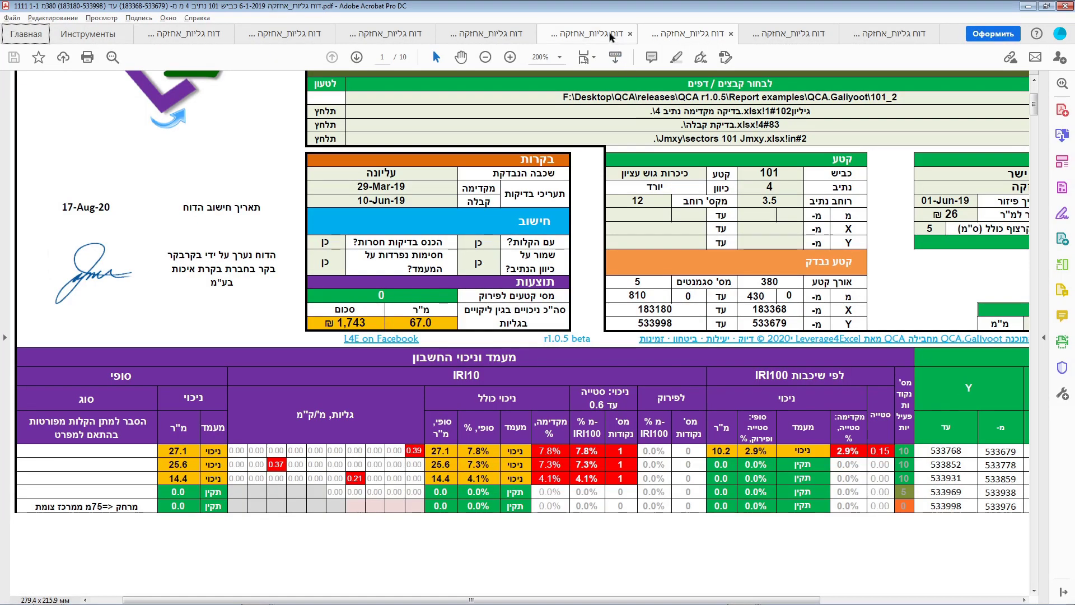
pyautogui.click(588, 34)
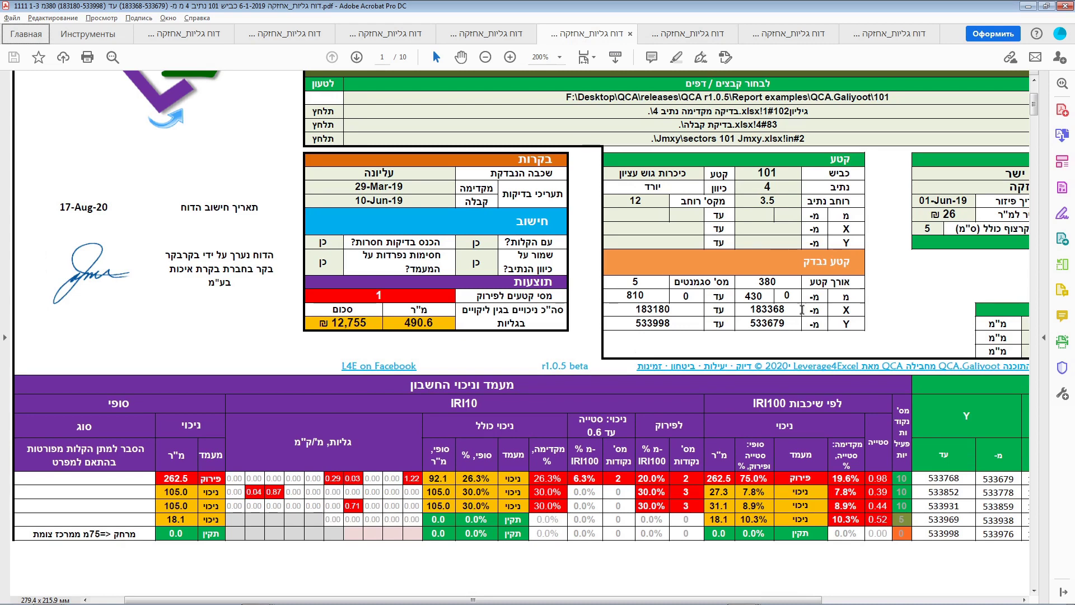
pyautogui.click(693, 34)
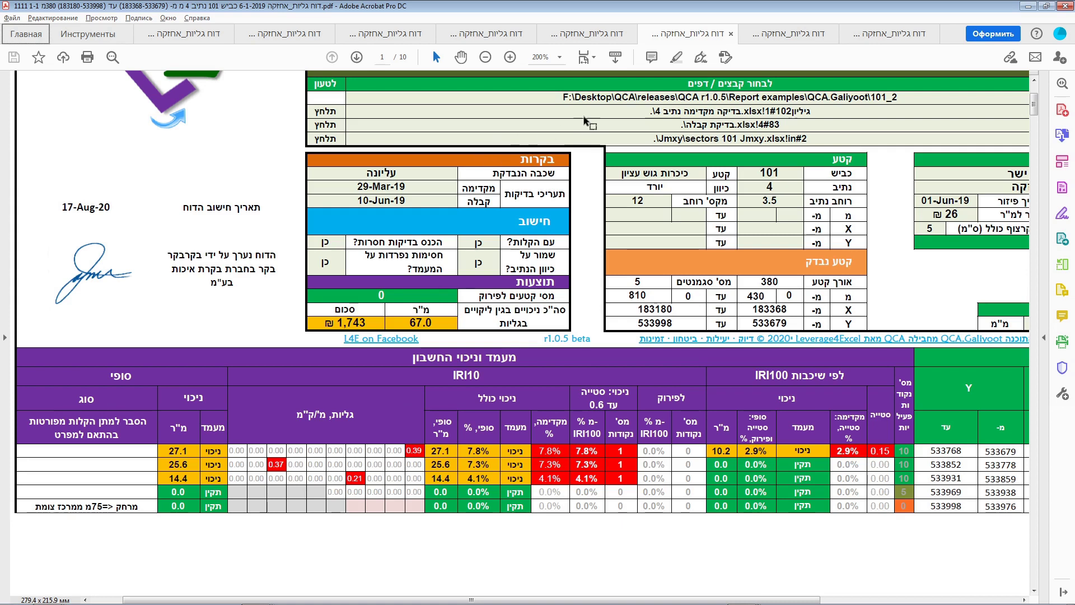
pyautogui.click(588, 36)
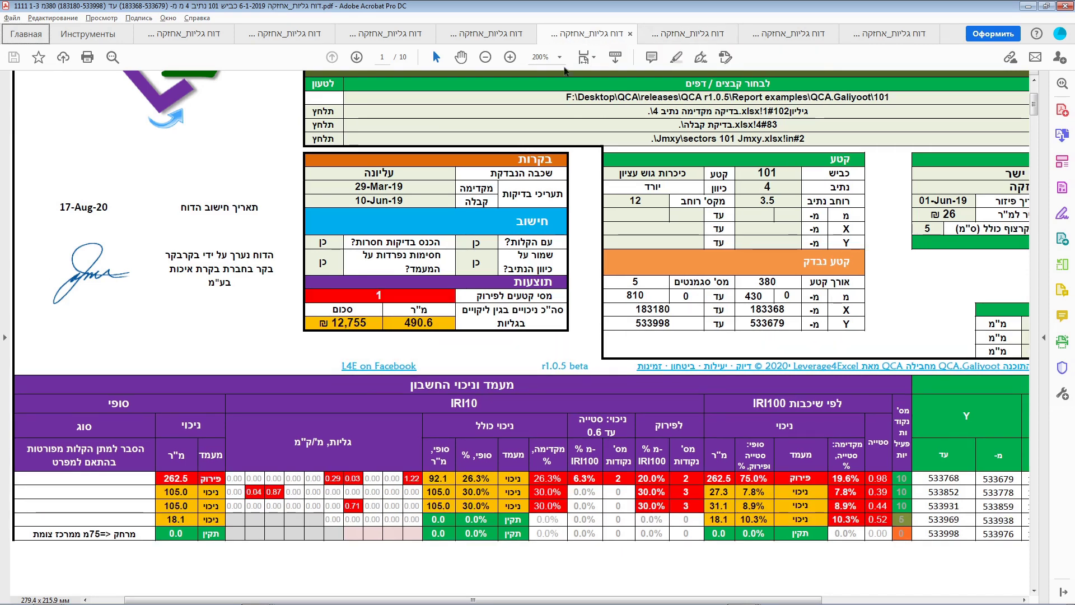
# - Compare the IRI10 roughness deviations and final deductions between the one-layer and three-layer lane 4 reports with relief
pyautogui.click(692, 39)
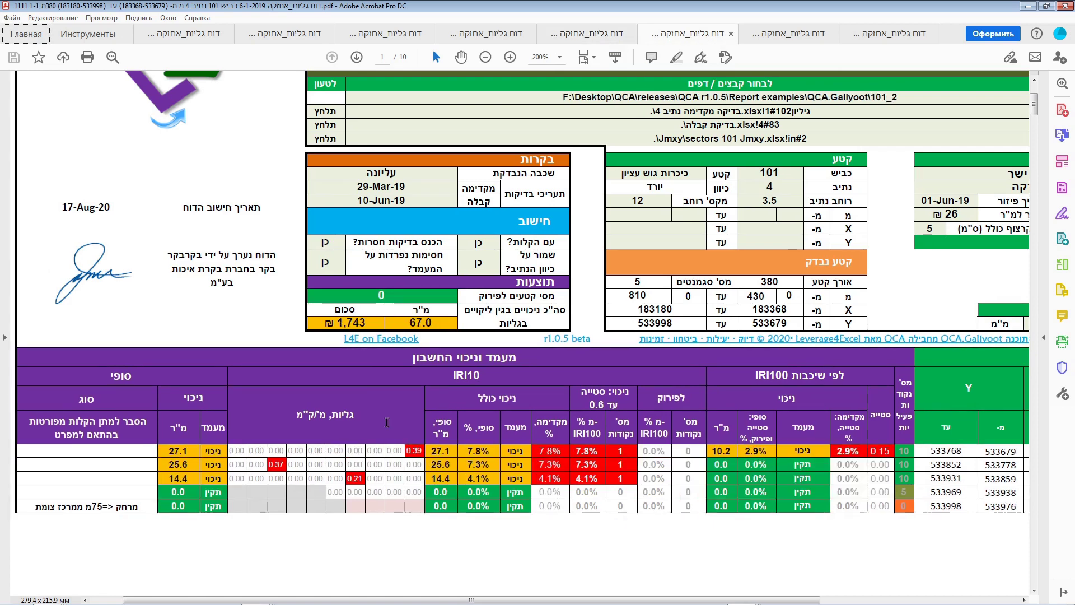
pyautogui.click(582, 36)
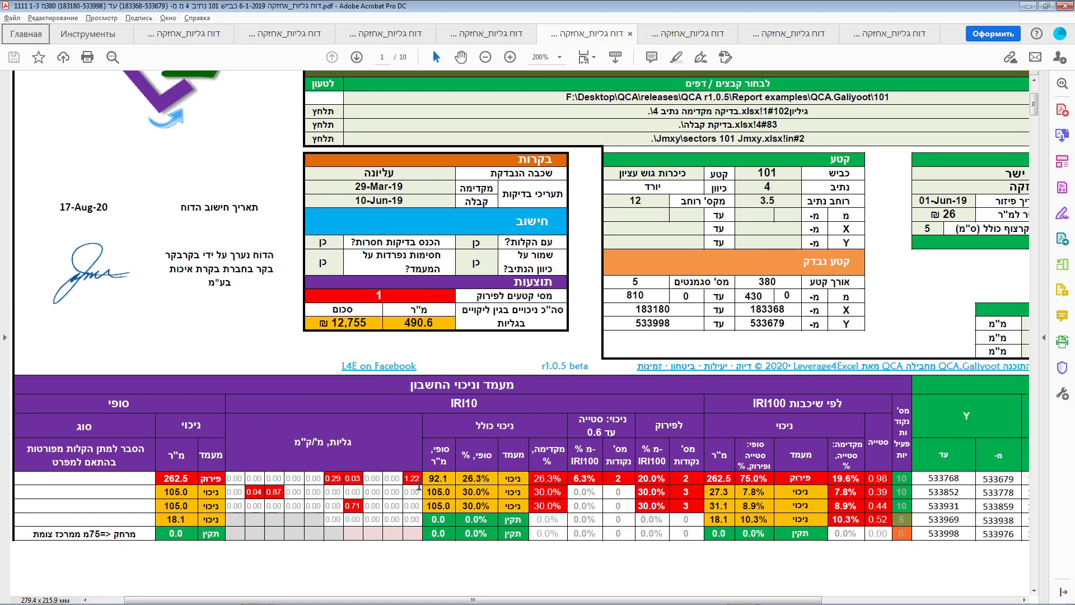
pyautogui.click(682, 34)
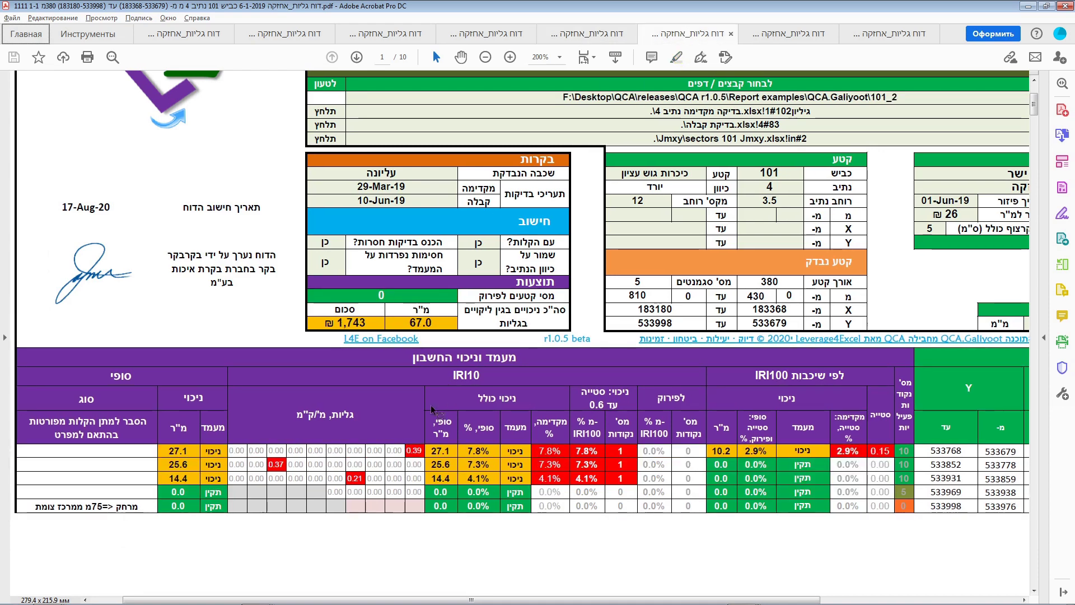
pyautogui.click(583, 36)
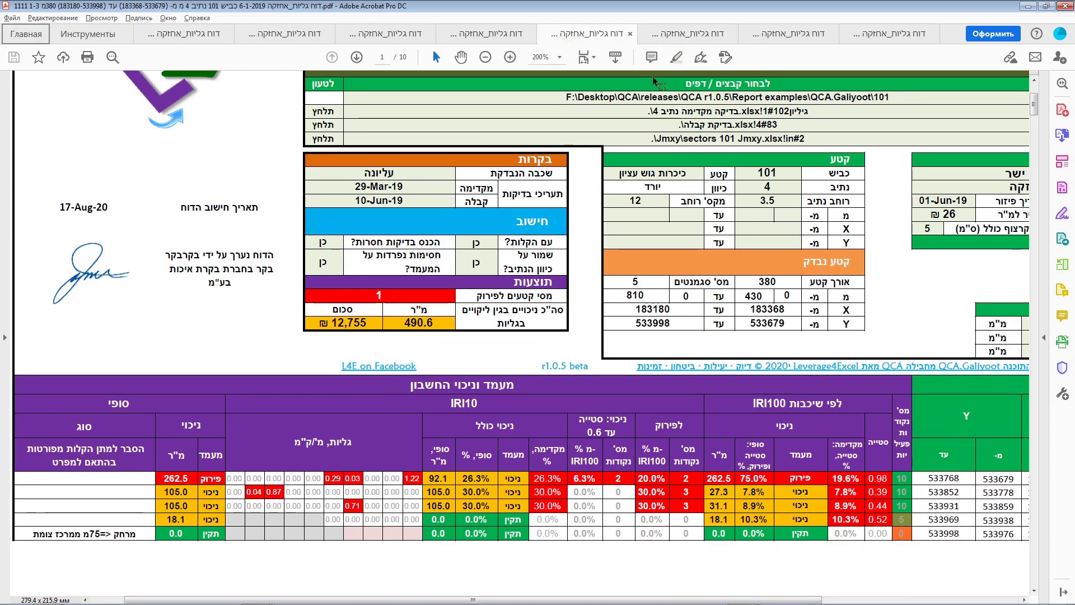
pyautogui.click(685, 35)
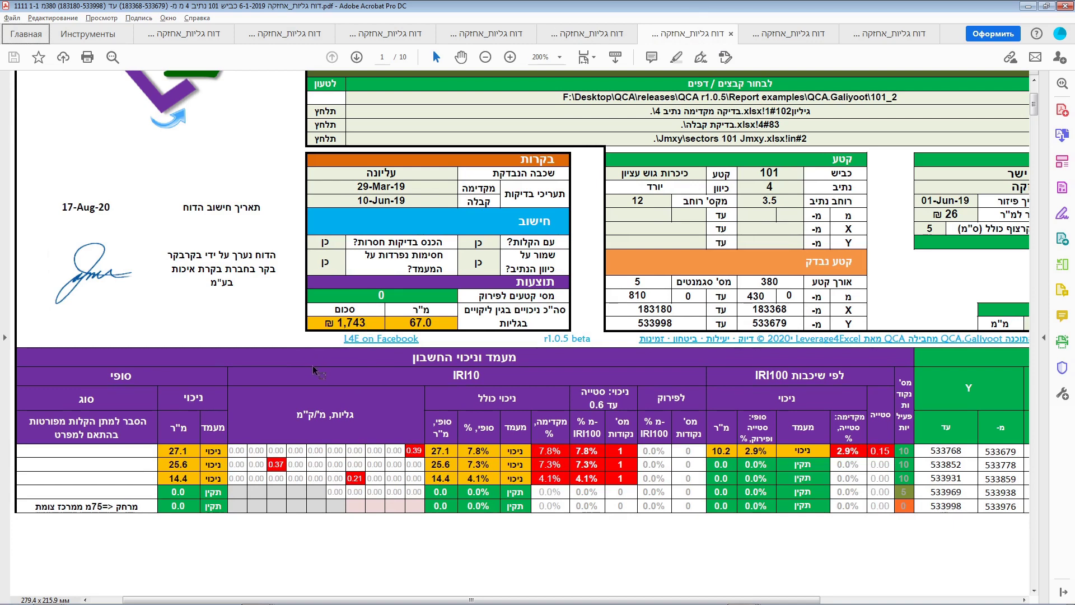
# - Compare the three-layer and one-layer lane 4 reports without relief (0111), examining the last segment's IRI100 deviation and deductions
pyautogui.click(793, 37)
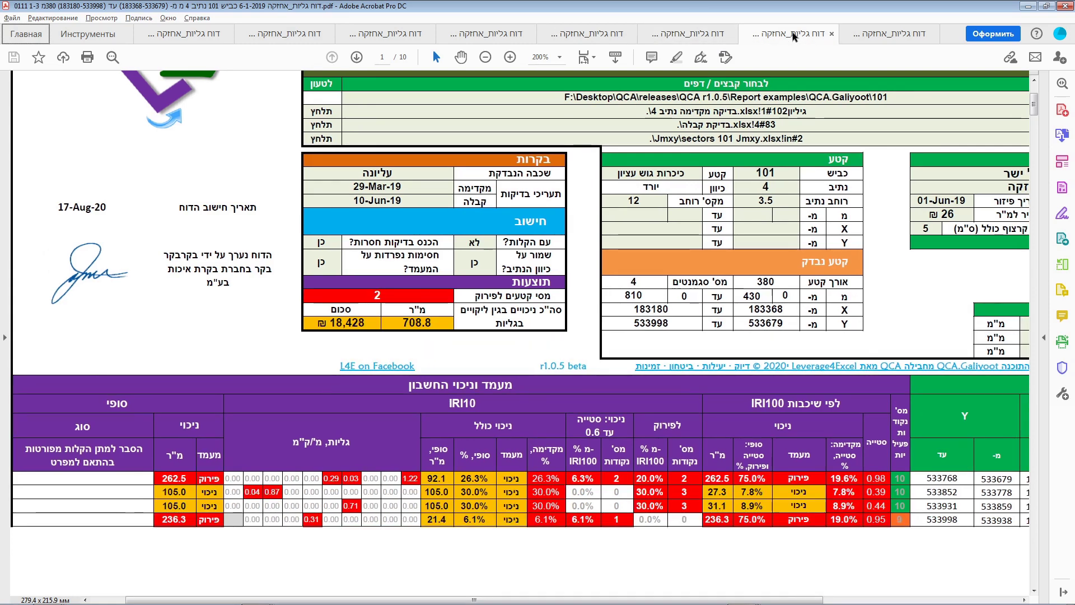
pyautogui.click(871, 37)
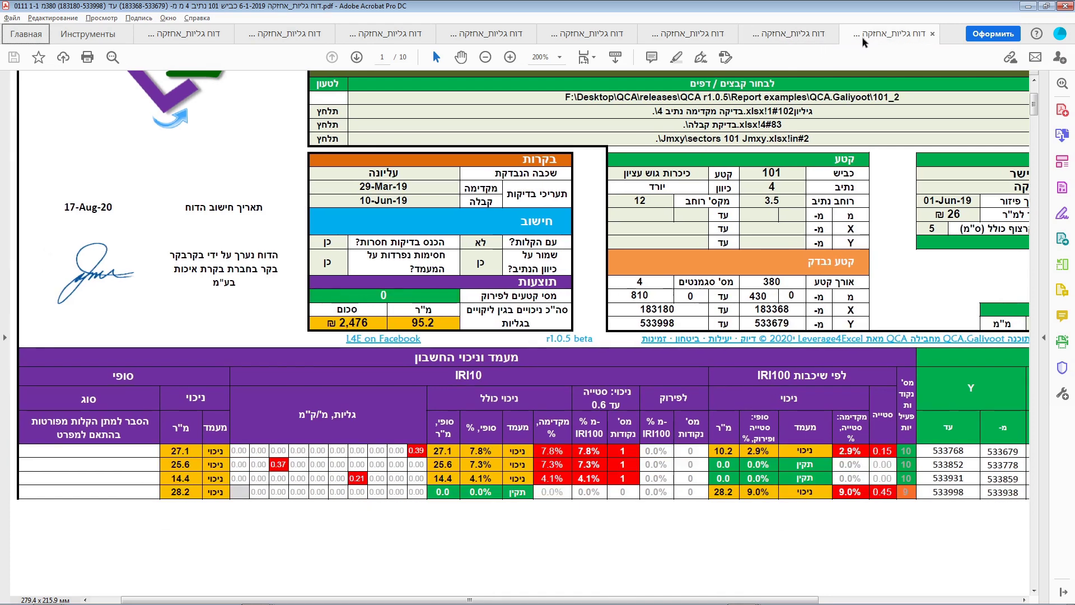
pyautogui.click(765, 37)
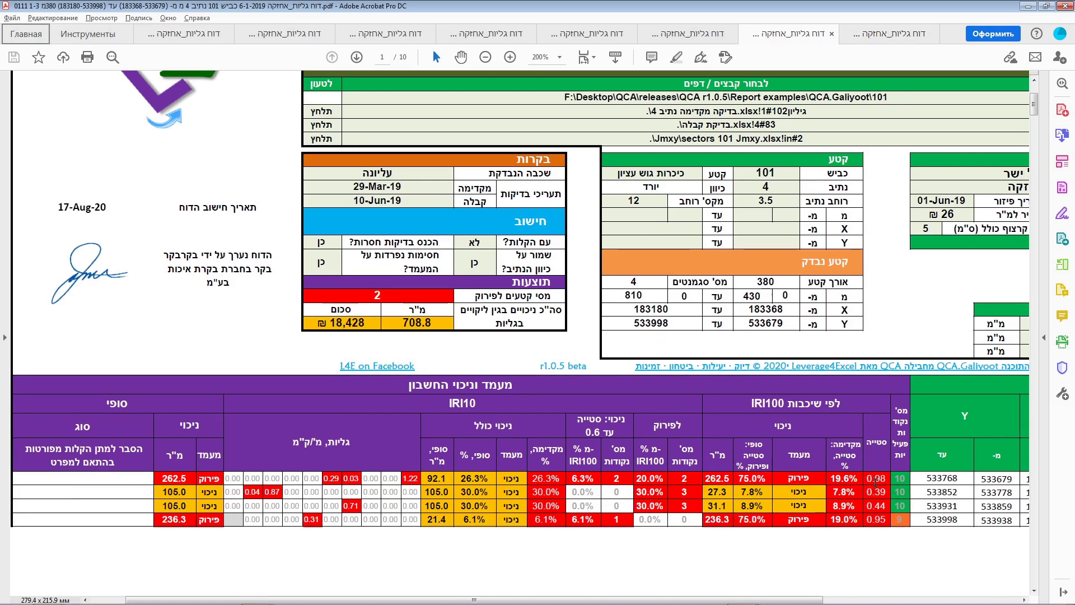
pyautogui.click(884, 34)
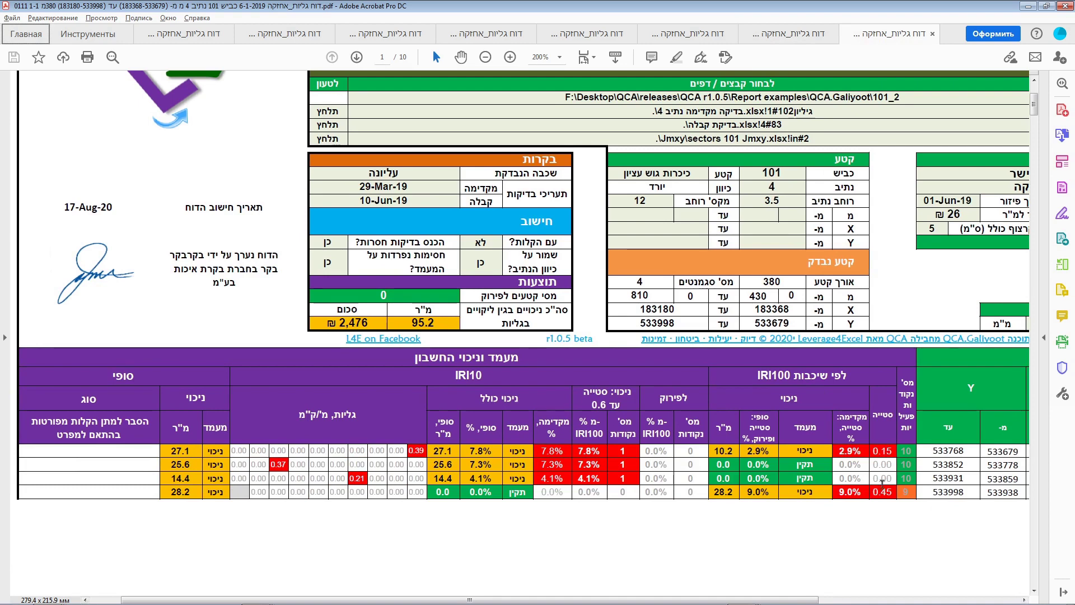
pyautogui.click(792, 36)
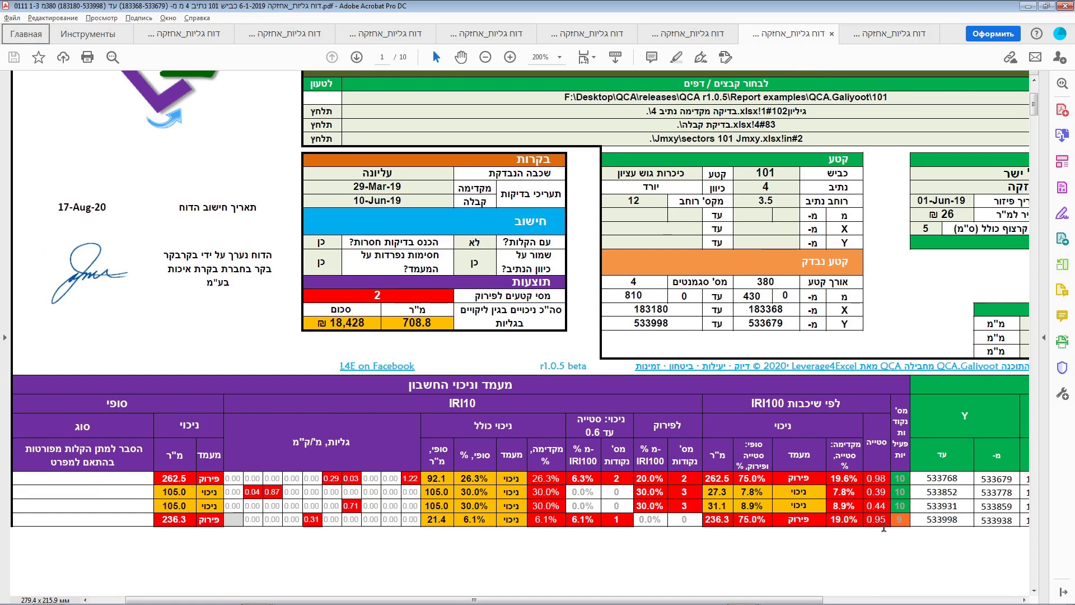
pyautogui.click(891, 35)
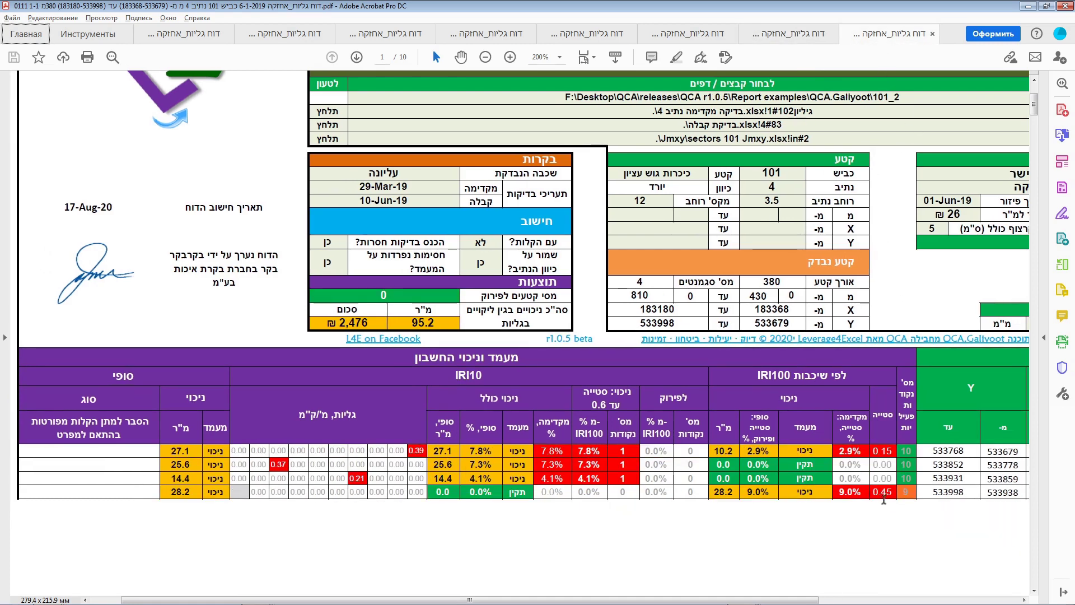
pyautogui.click(789, 34)
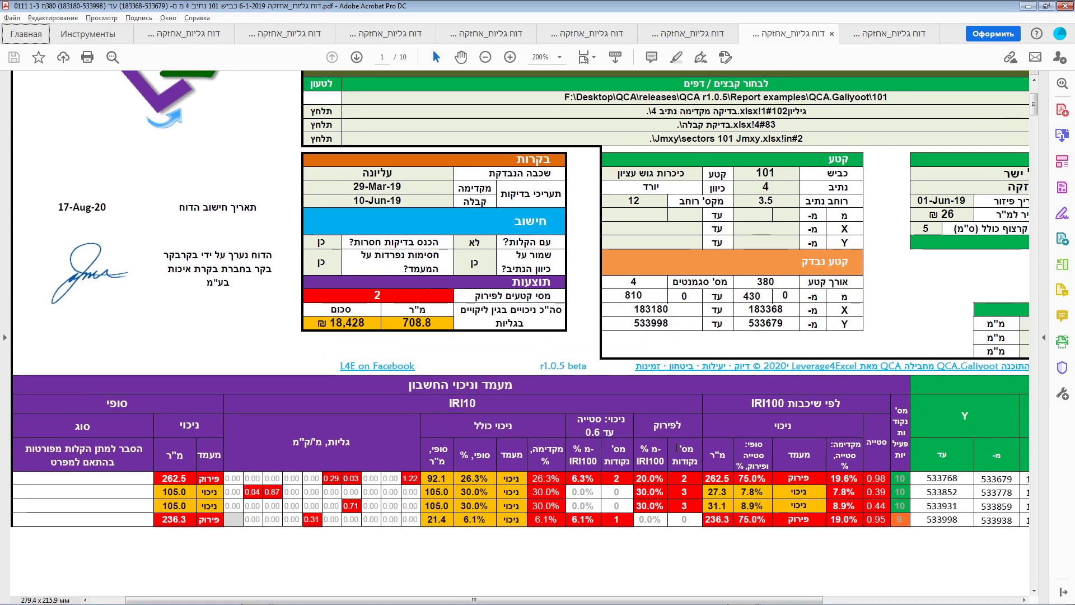
pyautogui.click(892, 34)
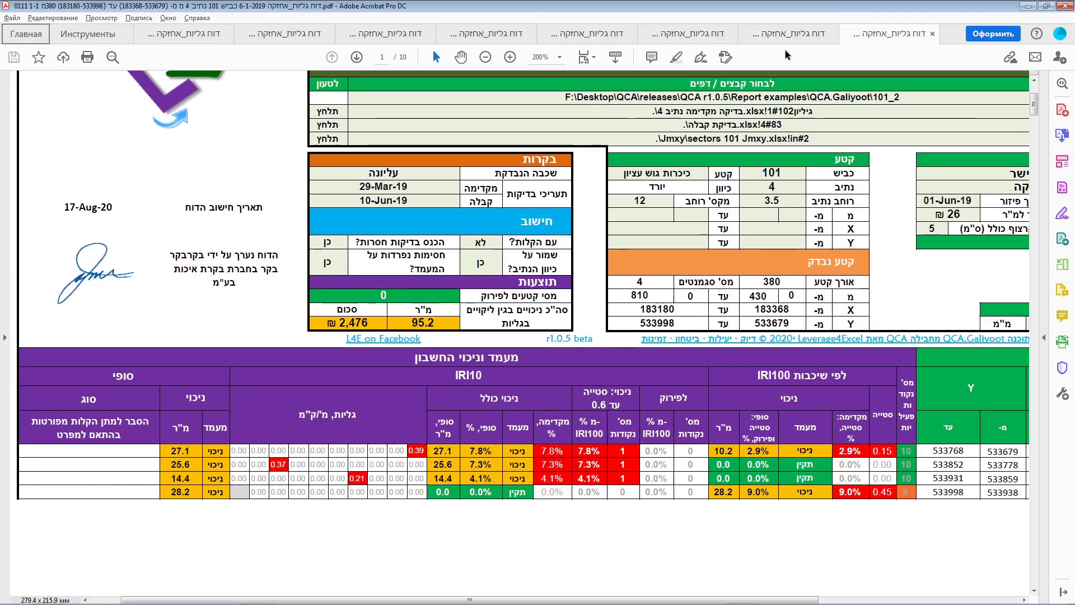
# - Compare the last segments' IRI10 and IRI100 results in the three-layer lane 4 reports with relief (1111) and without relief (0111)
pyautogui.click(753, 32)
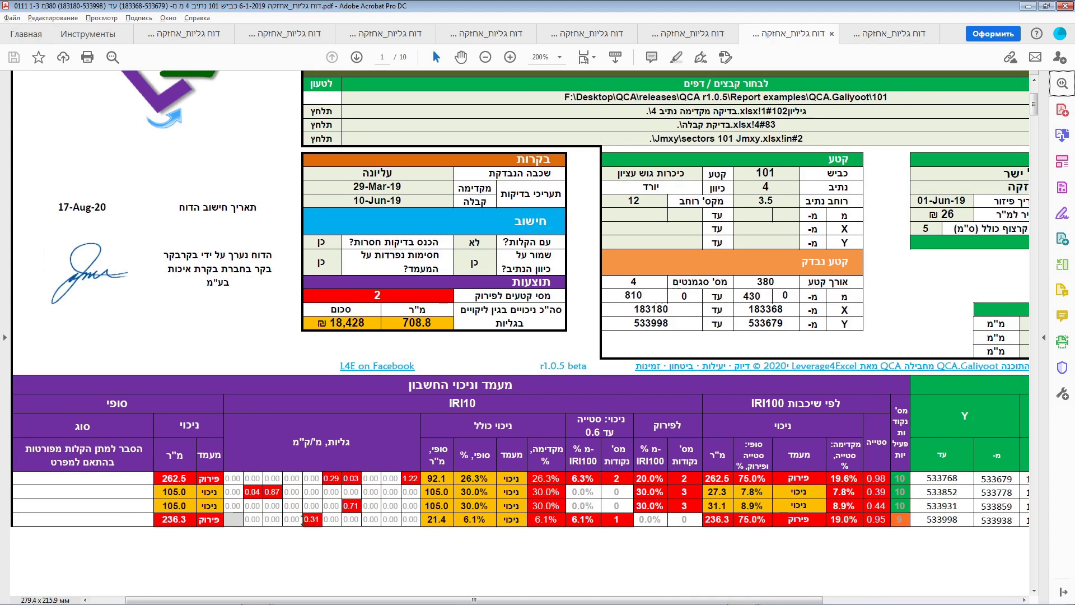
pyautogui.click(602, 36)
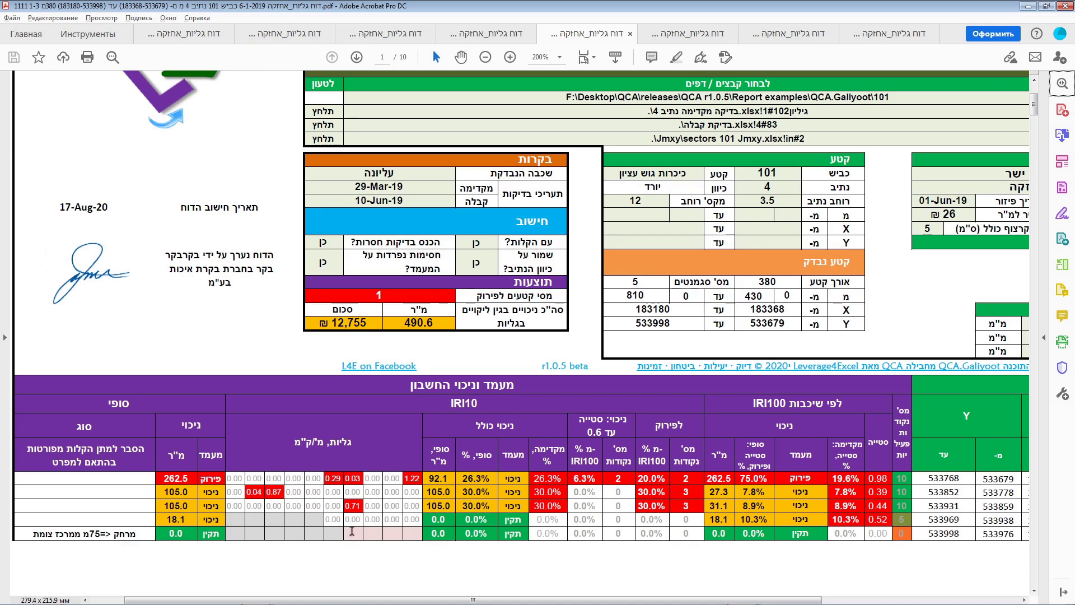
pyautogui.click(790, 33)
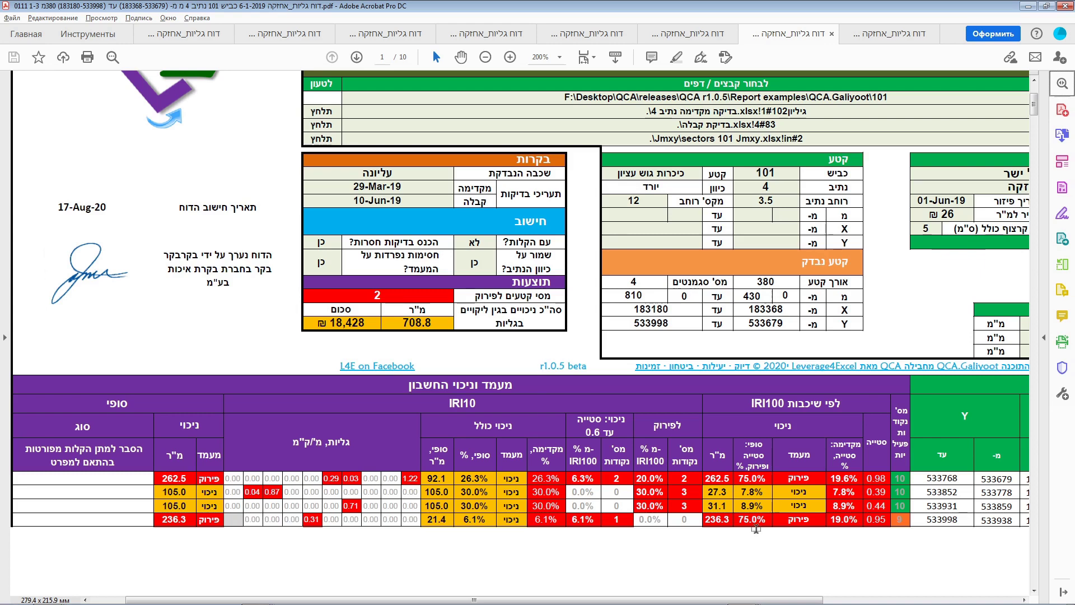
# - Switch to Excel and examine segment 4's specification requirements and IRI100 roughness in K10 of the three-layer lane 4 workbook without relief (0111)
pyautogui.hotkey('alt', 'Tab')
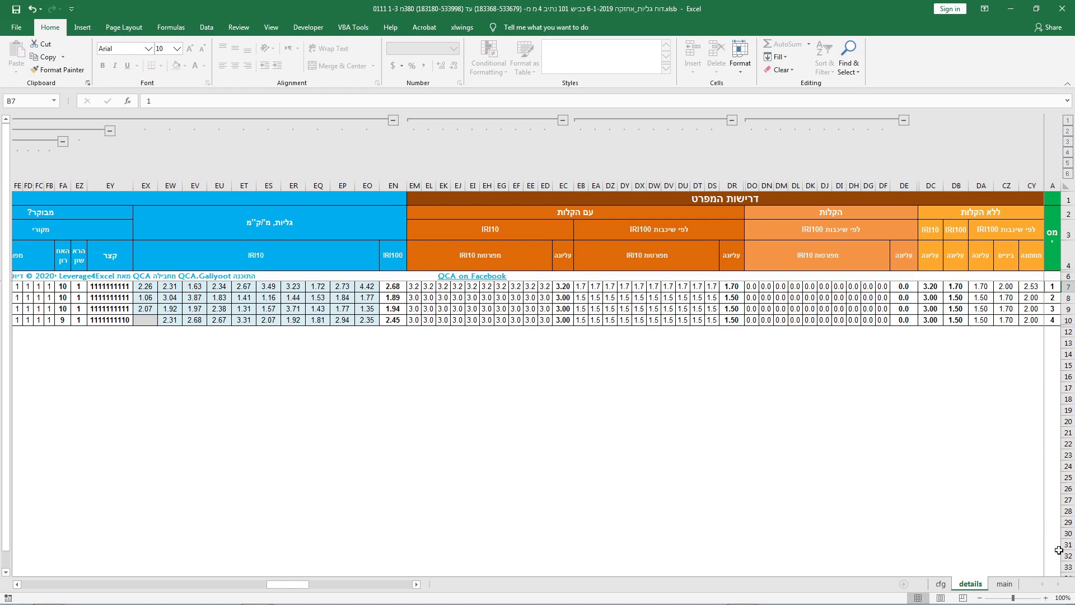
pyautogui.click(1046, 598)
pyautogui.click(1046, 598)
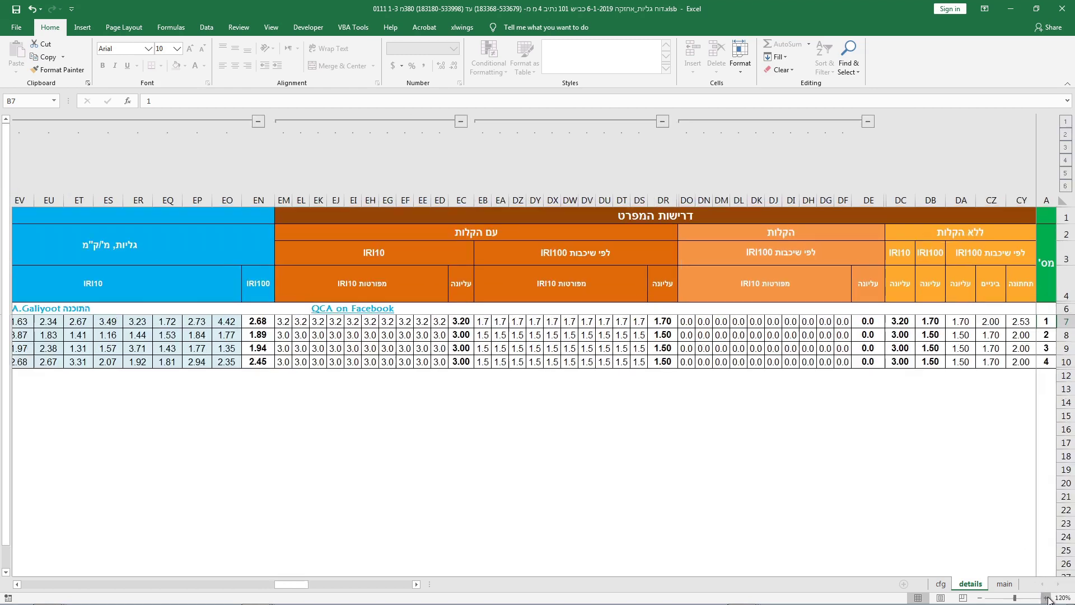
pyautogui.click(1046, 598)
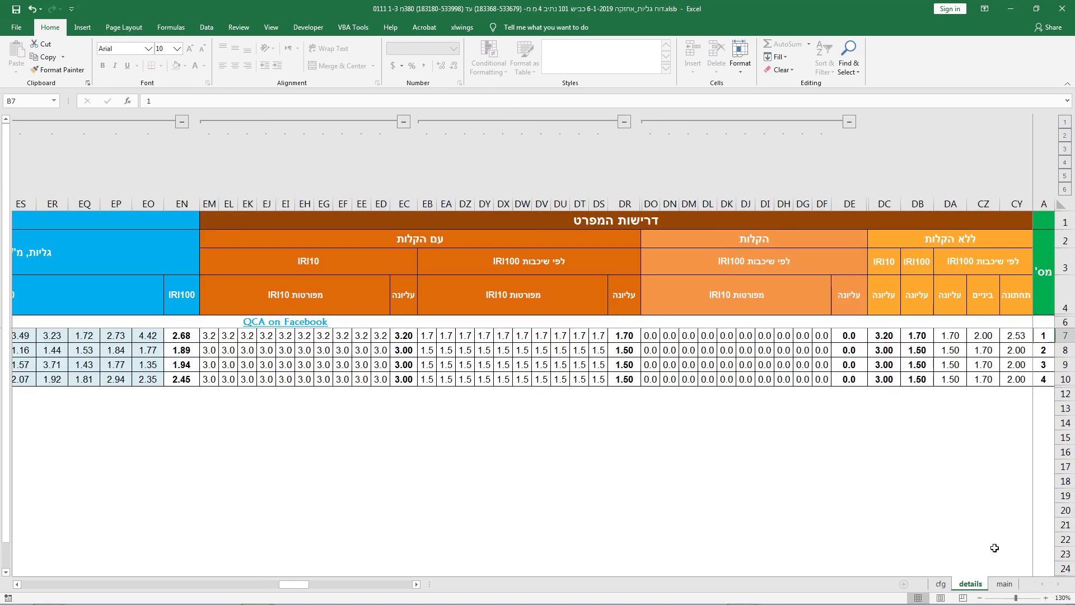
pyautogui.click(1014, 379)
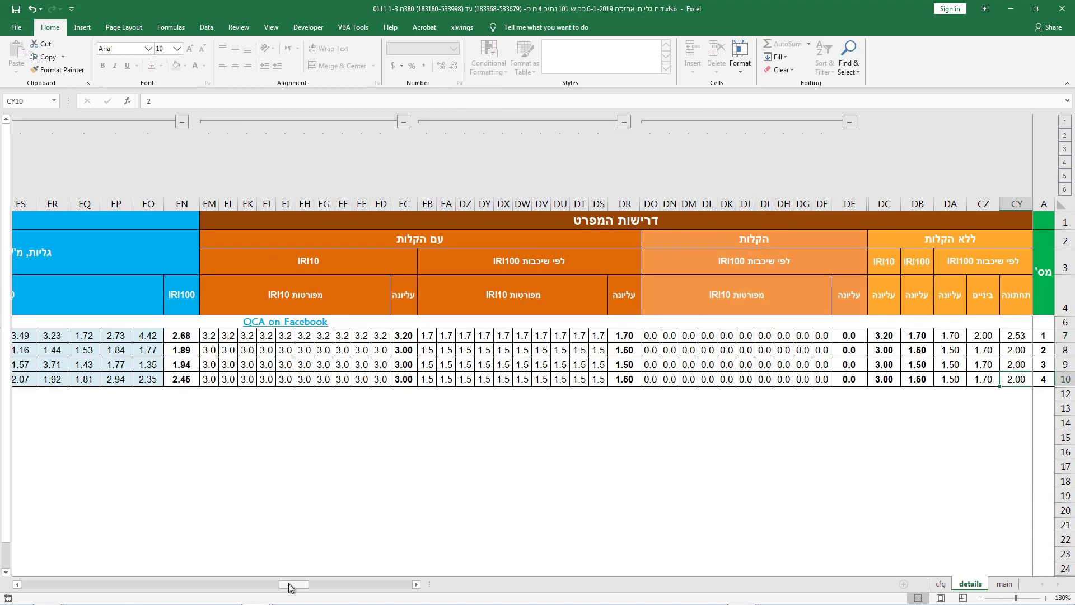
pyautogui.moveTo(294, 587); pyautogui.dragTo(417, 594)
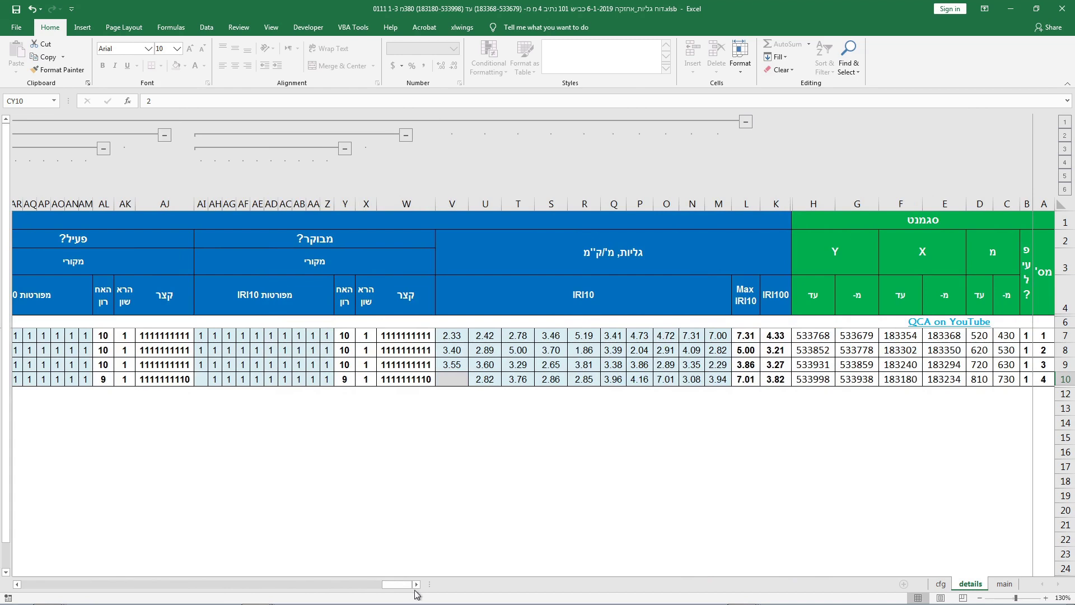
pyautogui.click(775, 379)
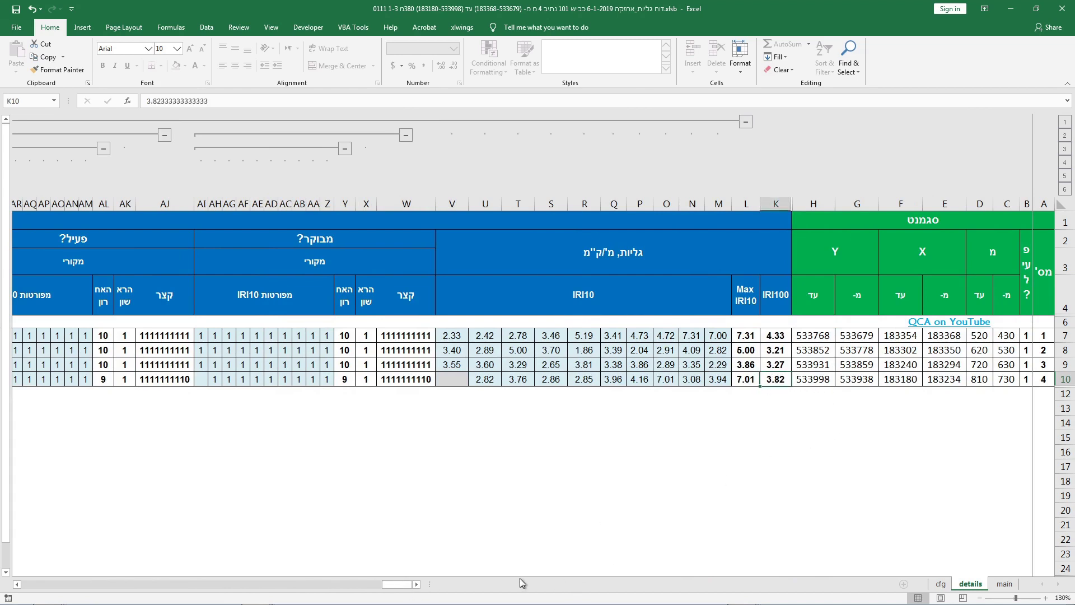
# - Compare segment 4's IRI100 roughness in K10 between workbooks 1111 and 0111, and check the upper-layer requirement in DA10 of 0111
pyautogui.hotkey('ctrl', 'shift', 'n')
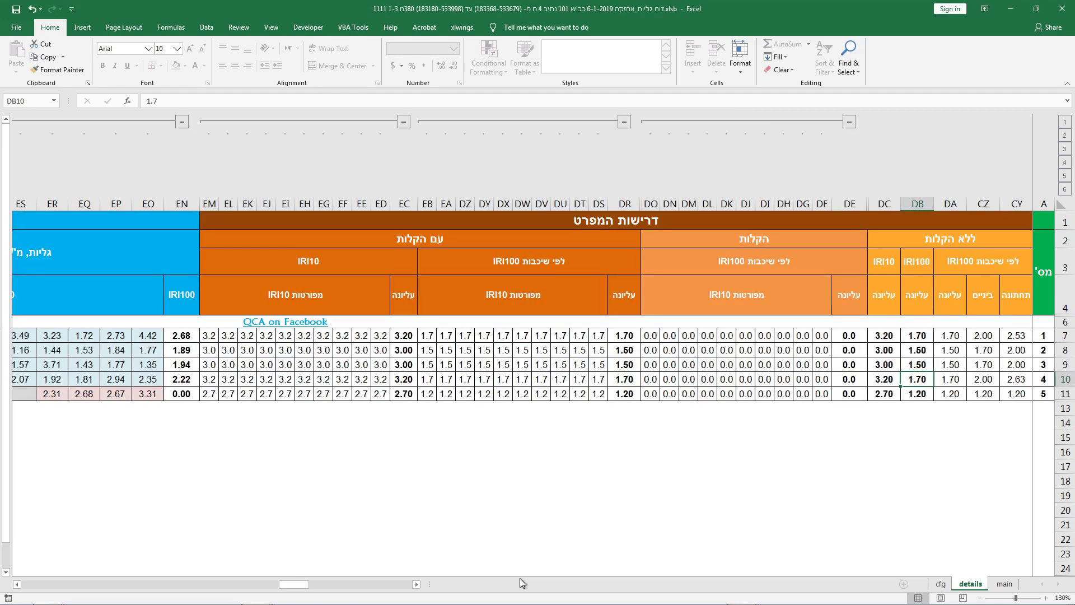
pyautogui.moveTo(286, 584); pyautogui.dragTo(421, 600)
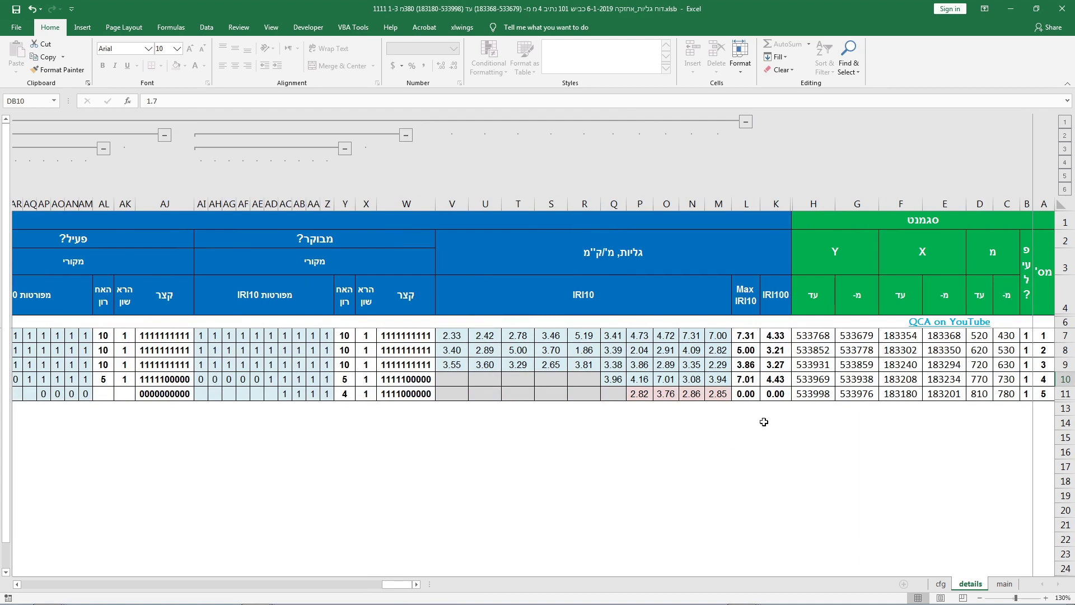
pyautogui.click(784, 381)
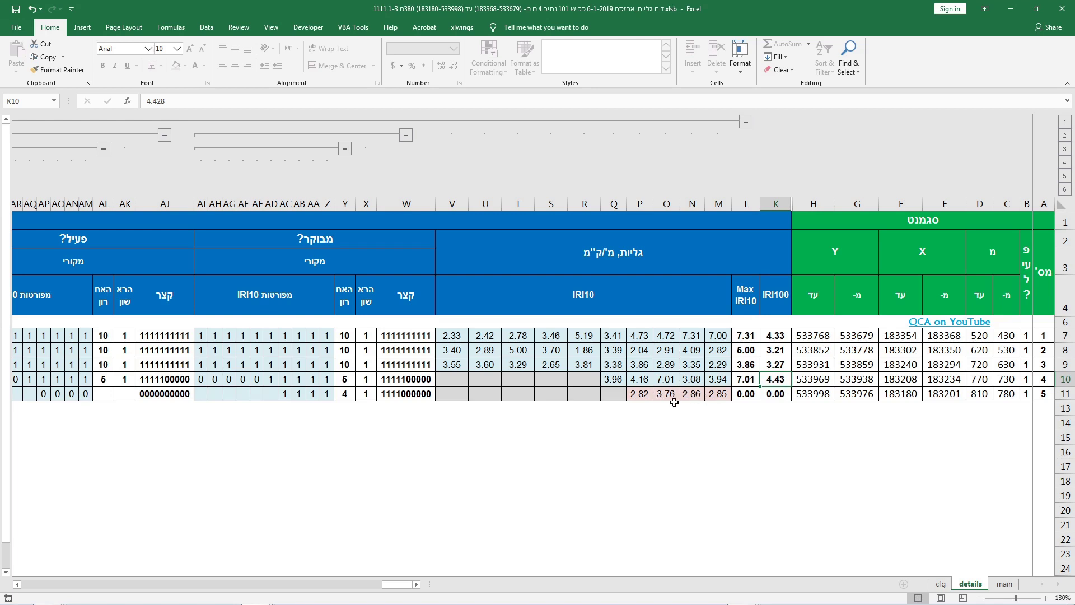
pyautogui.doubleClick(764, 379)
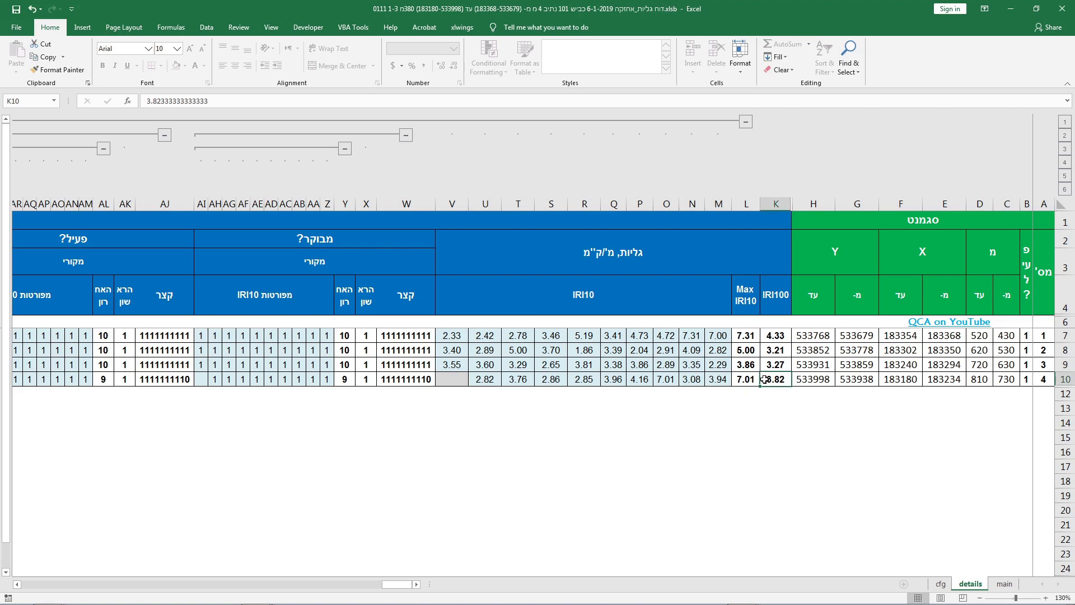
pyautogui.moveTo(392, 585); pyautogui.dragTo(300, 585)
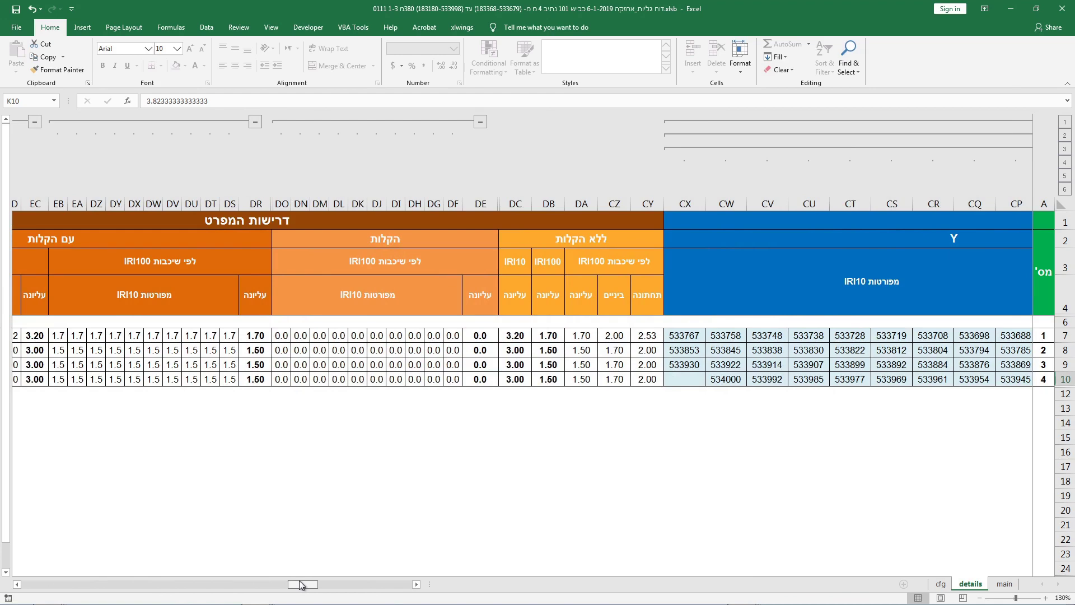
pyautogui.click(585, 385)
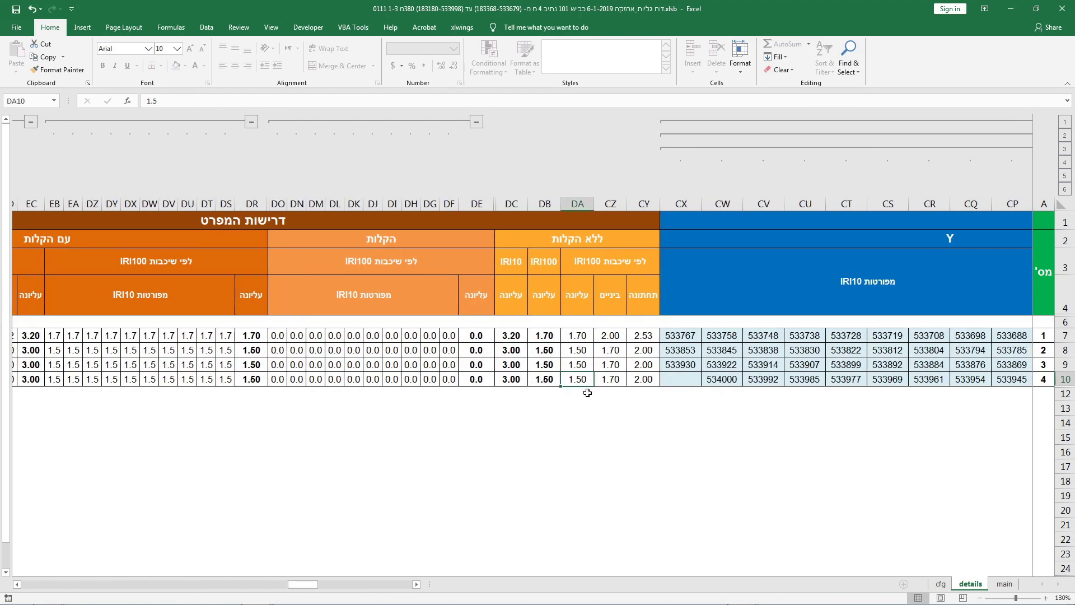
# - Switch to Acrobat and compare the one-layer lane 4 reports without relief (0111) and with relief (1111), examining the last segments and total deductions
pyautogui.hotkey('alt', 'Tab')
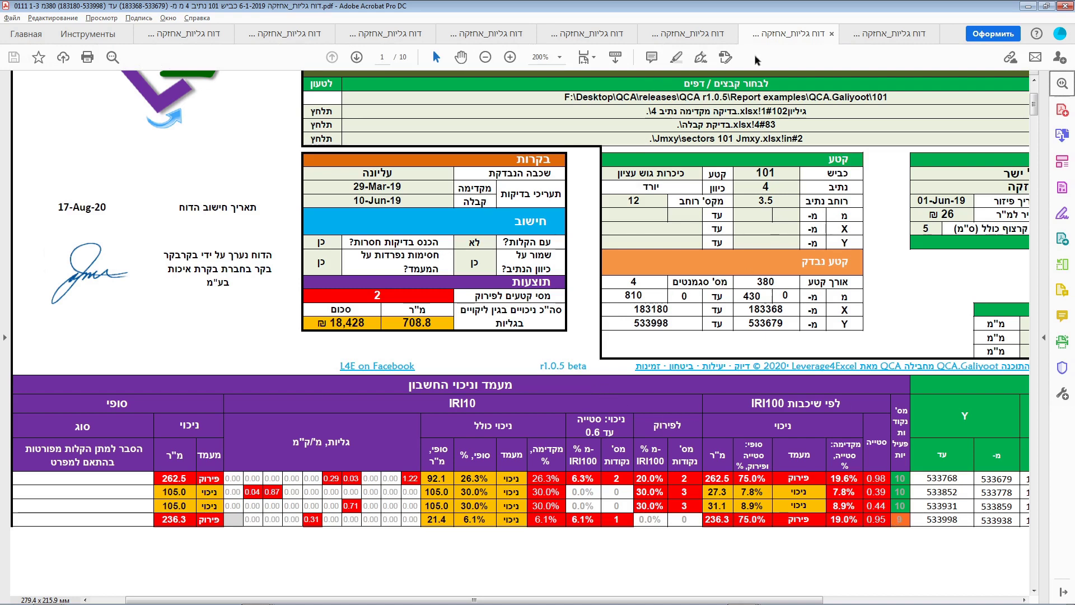
pyautogui.click(891, 34)
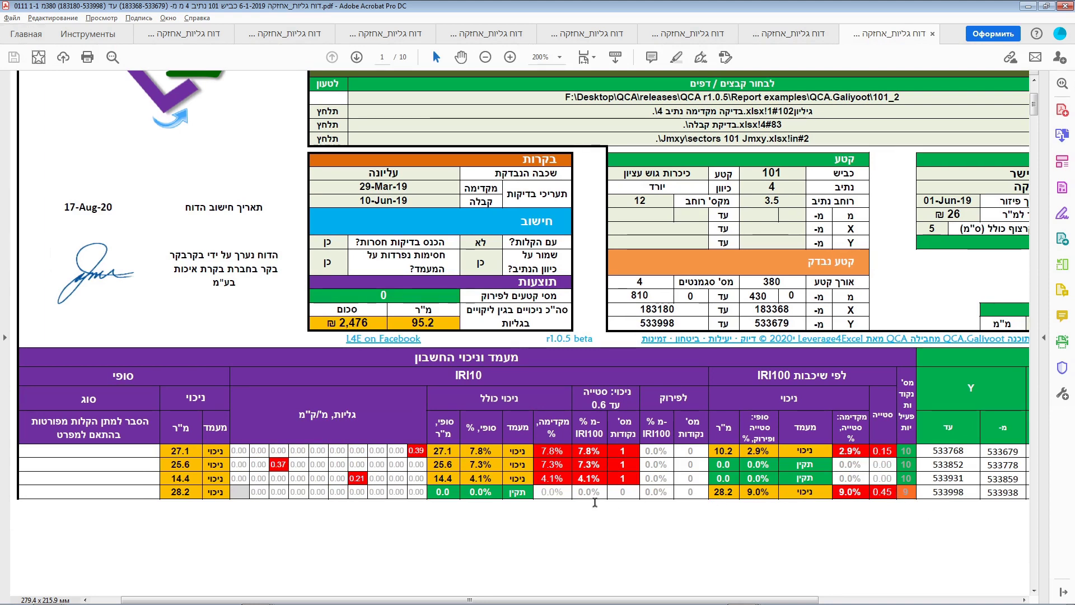
pyautogui.click(693, 38)
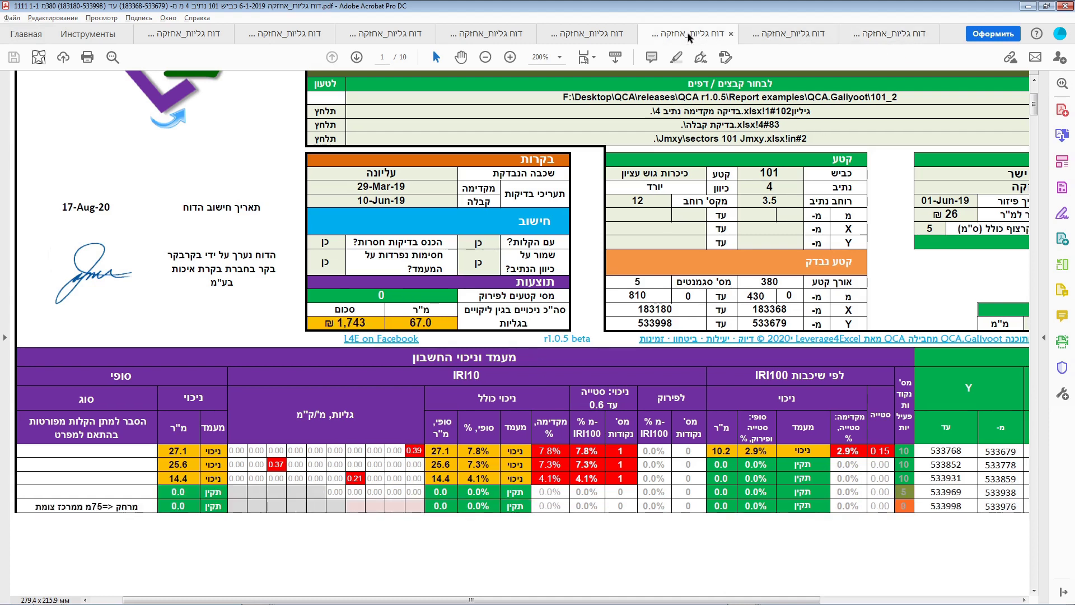
pyautogui.click(893, 37)
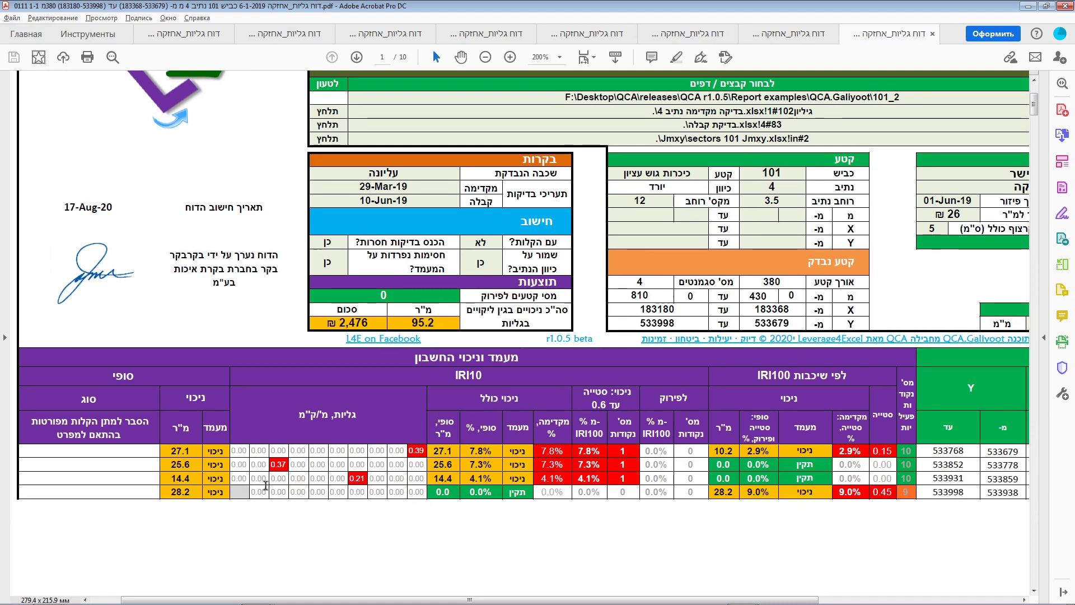
pyautogui.click(699, 37)
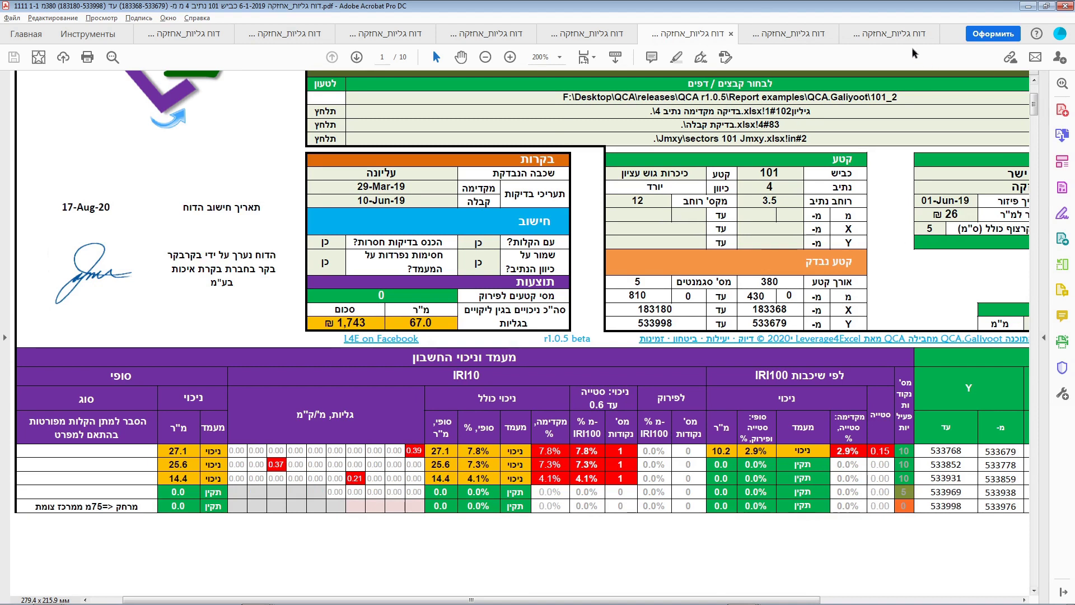
pyautogui.click(893, 34)
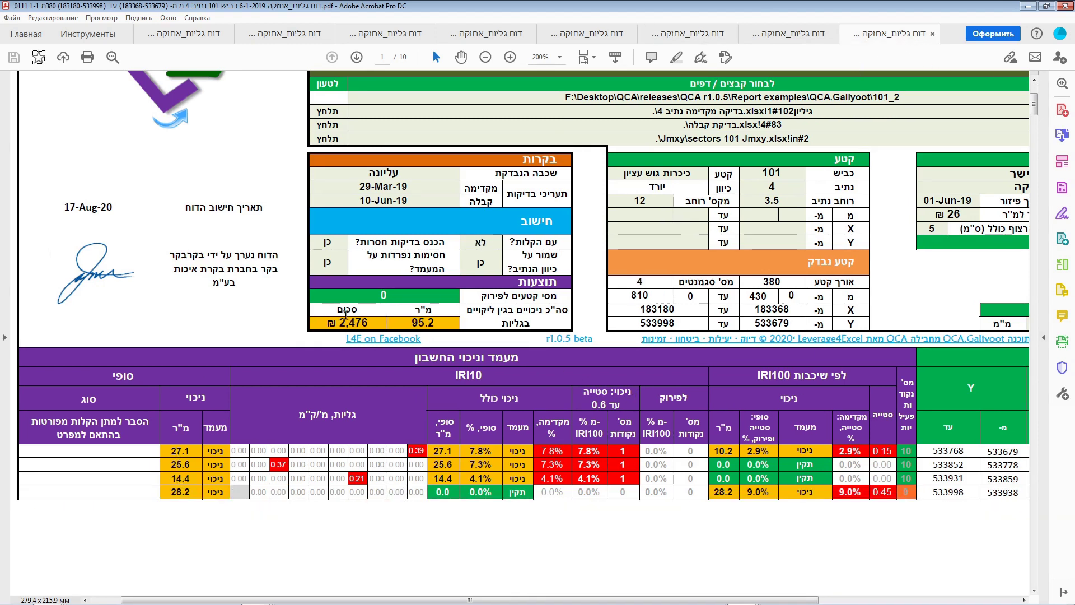
pyautogui.click(703, 38)
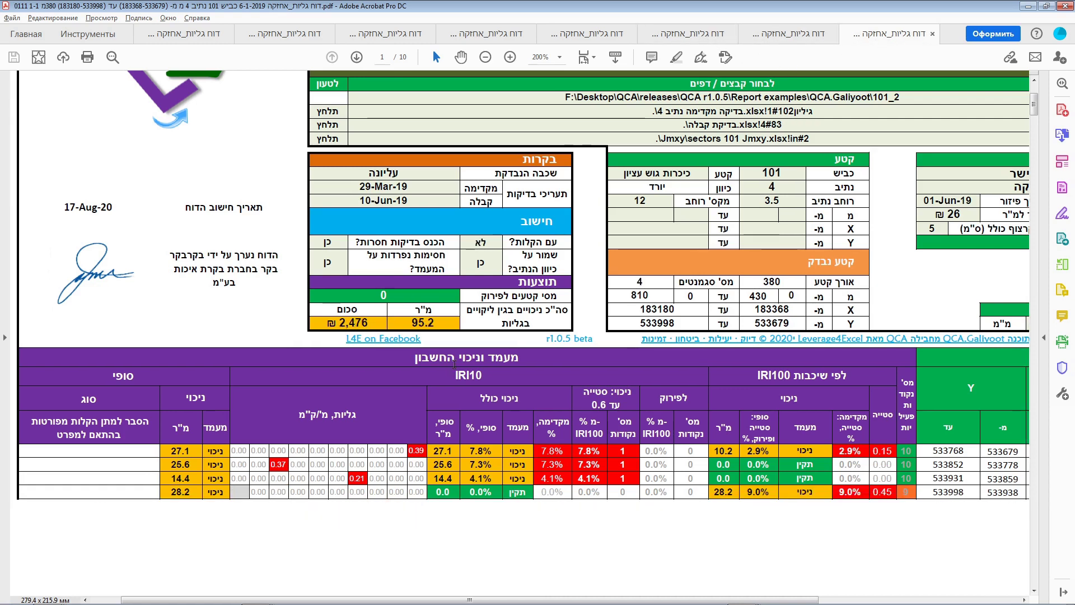
pyautogui.press('alt')
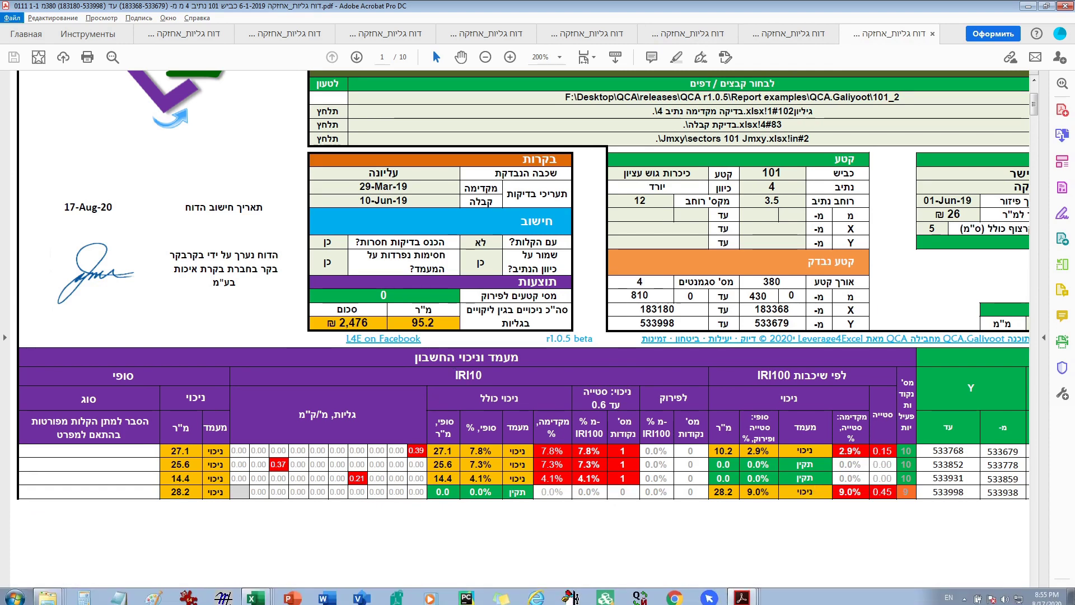
pyautogui.moveTo(693, 597); pyautogui.dragTo(842, 600)
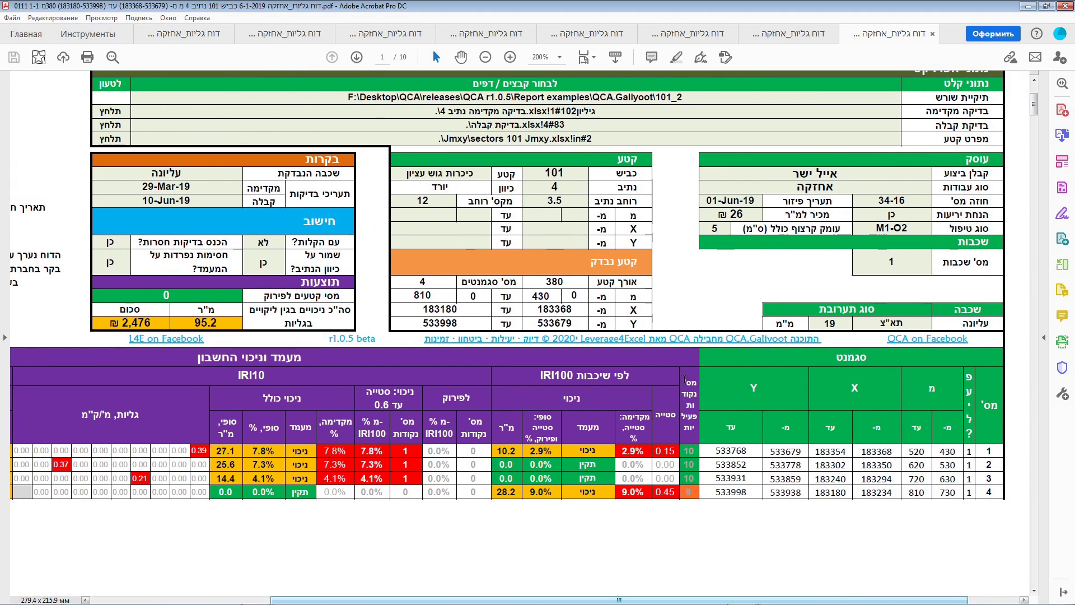
# - Compare the number of layers, removals and deductions in the three-layer and one-layer lane 3 reports with relief (1111)
pyautogui.hotkey('ctrl', 'Tab')
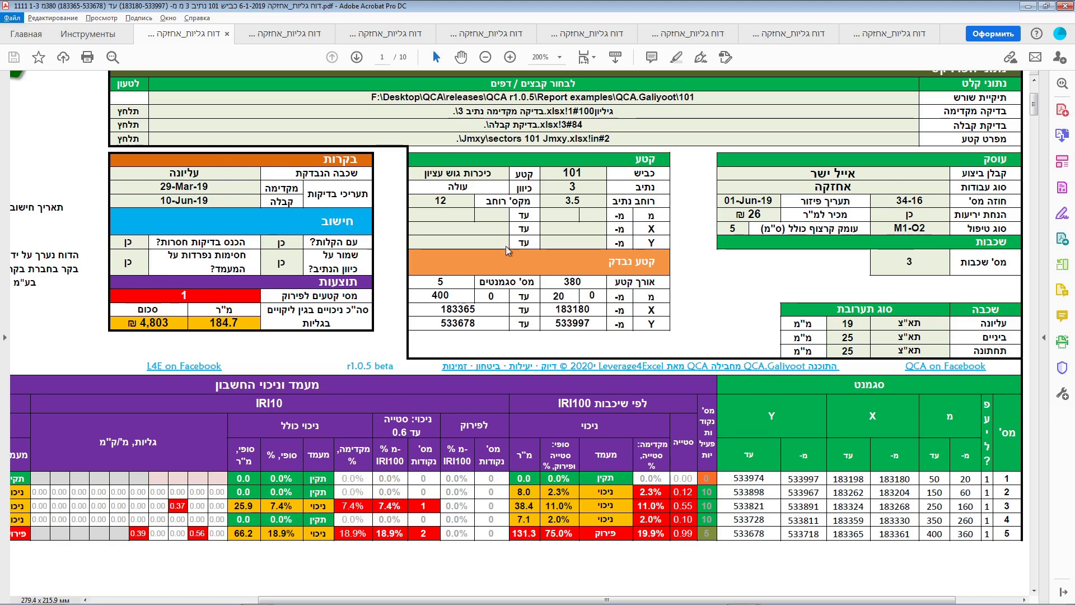
pyautogui.click(272, 38)
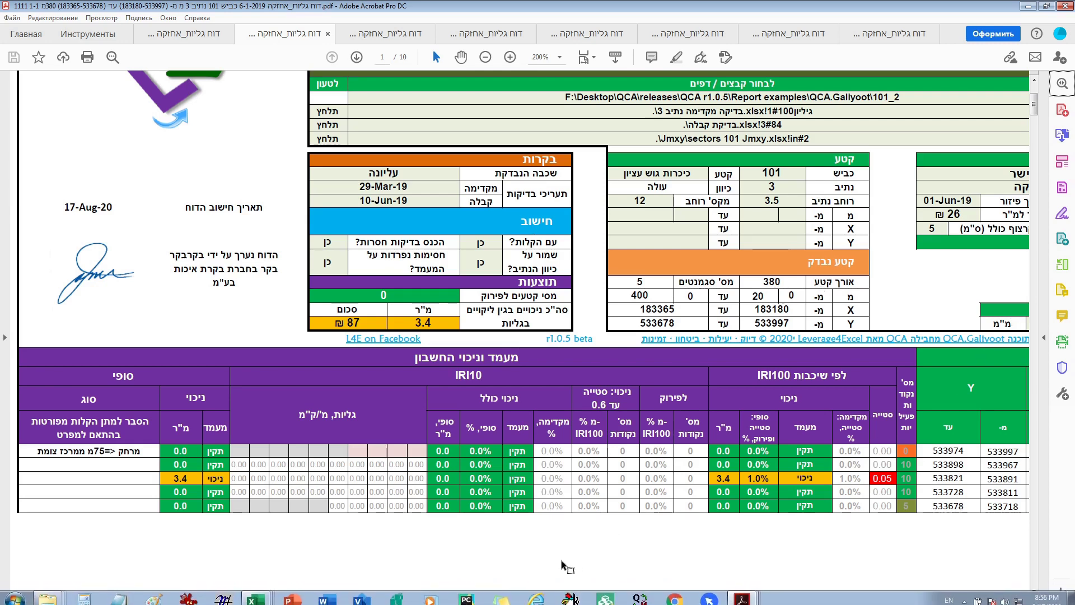
pyautogui.moveTo(550, 602); pyautogui.dragTo(712, 604)
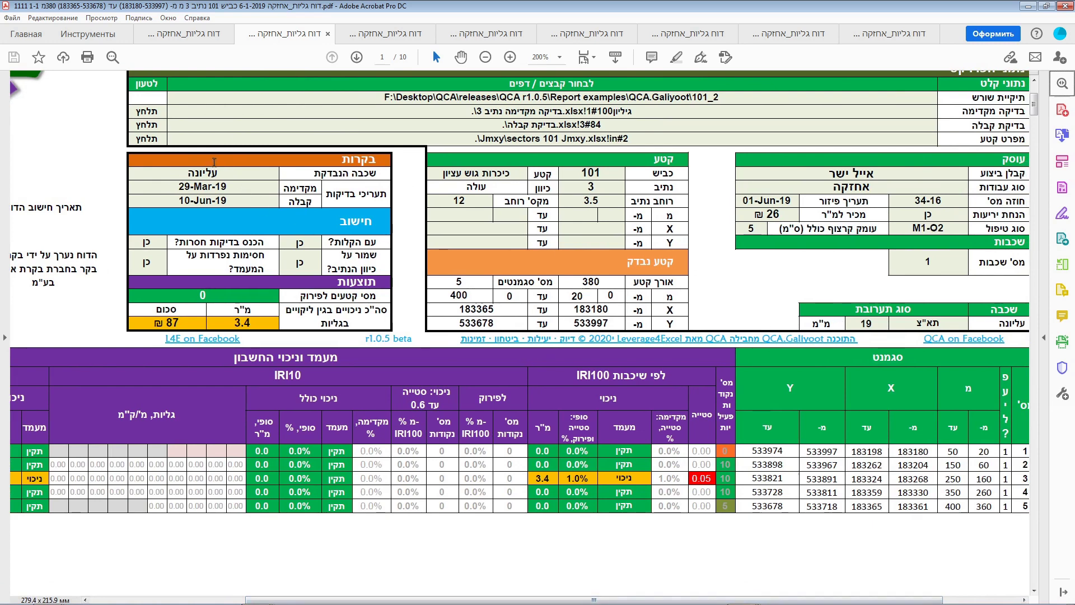
pyautogui.click(190, 36)
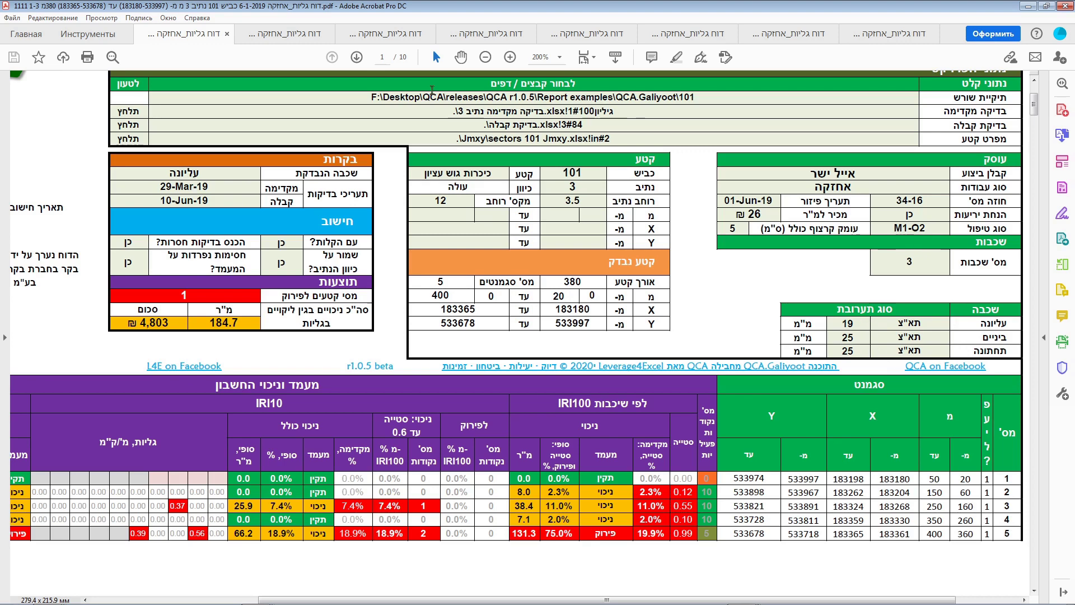
pyautogui.click(282, 38)
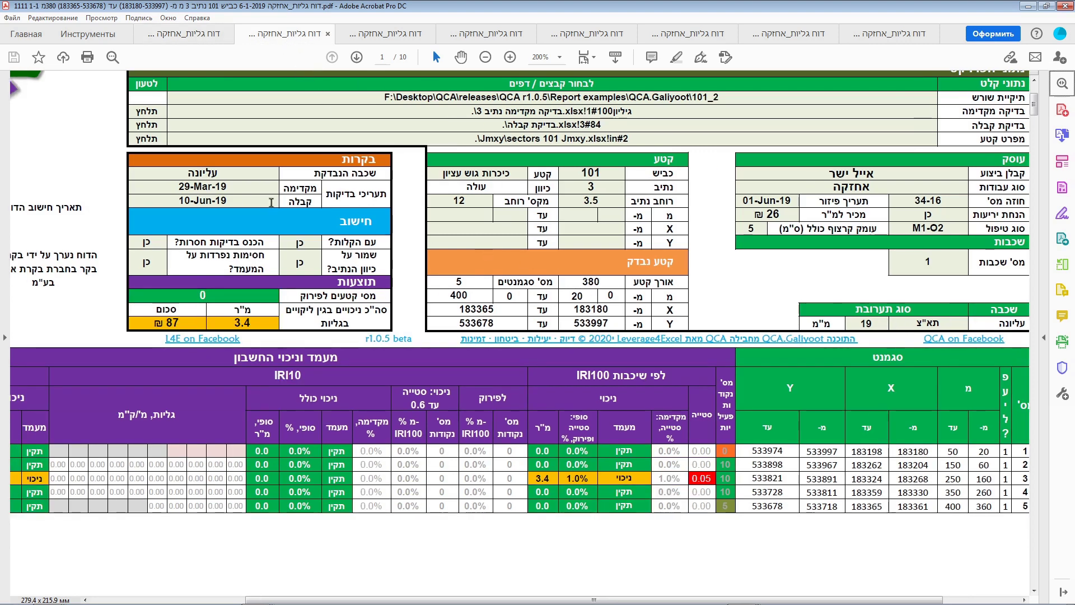